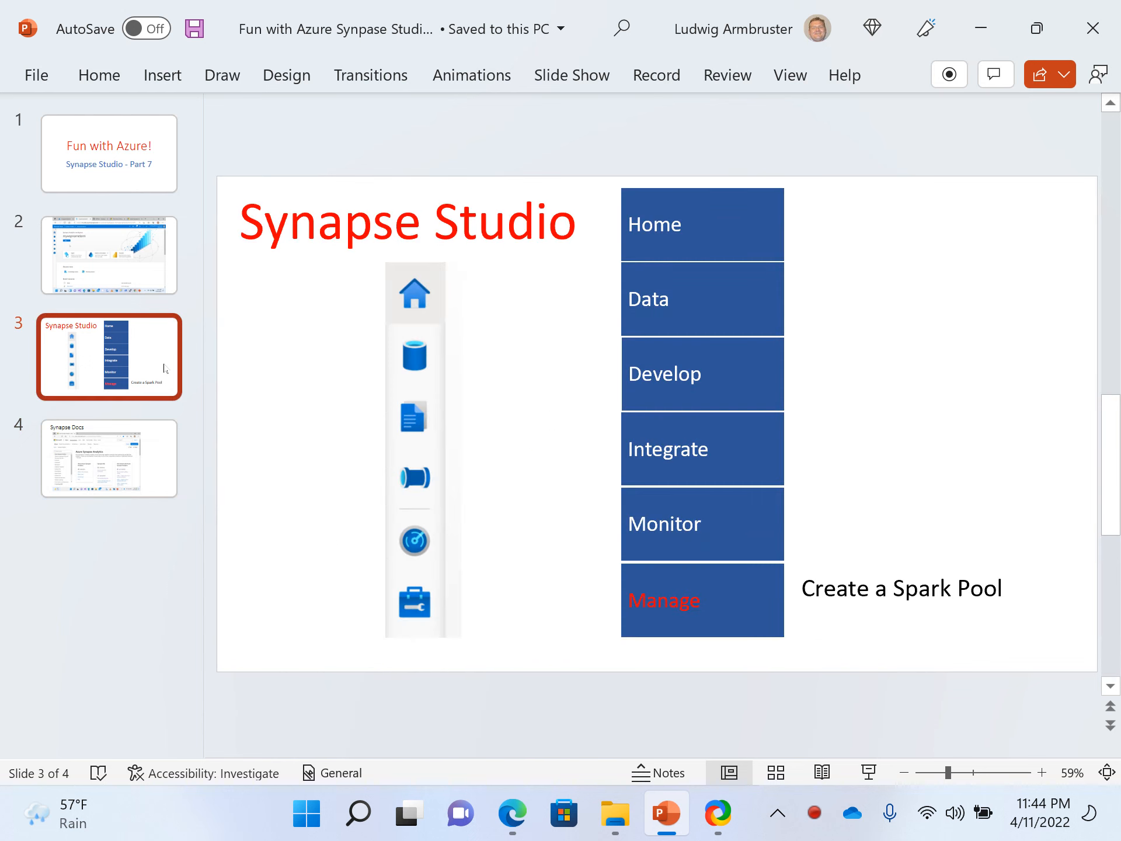
- Show the Synapse Docs slide and switch to the mywspnamelarm Synapse Studio home page in Microsoft Edge
click(156, 441)
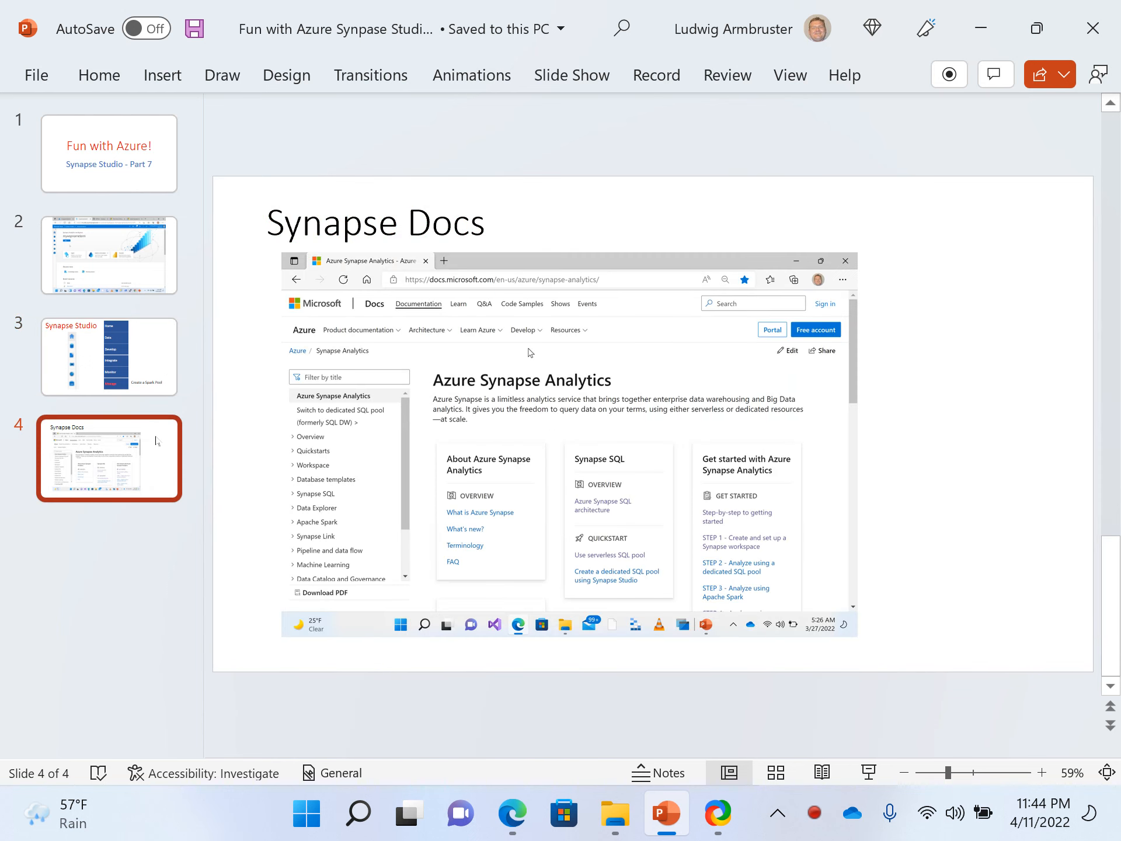
key(alt+Tab)
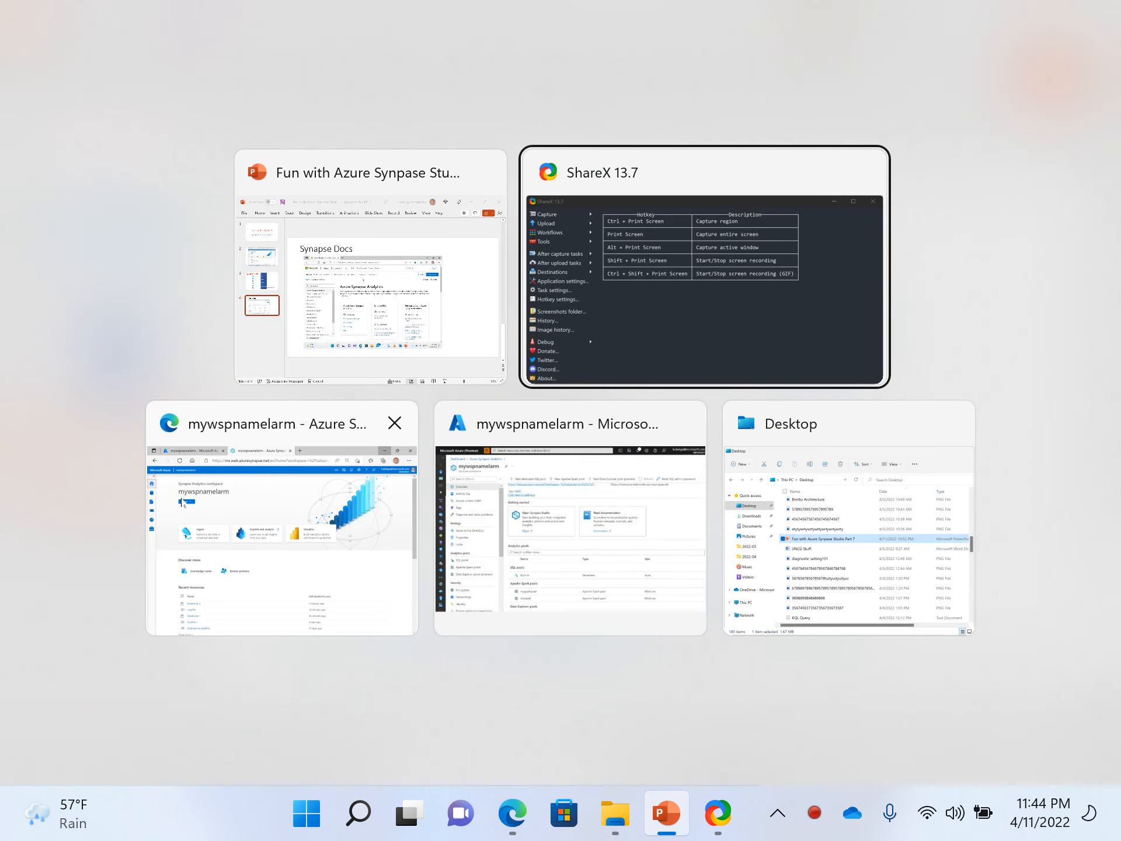
click(286, 511)
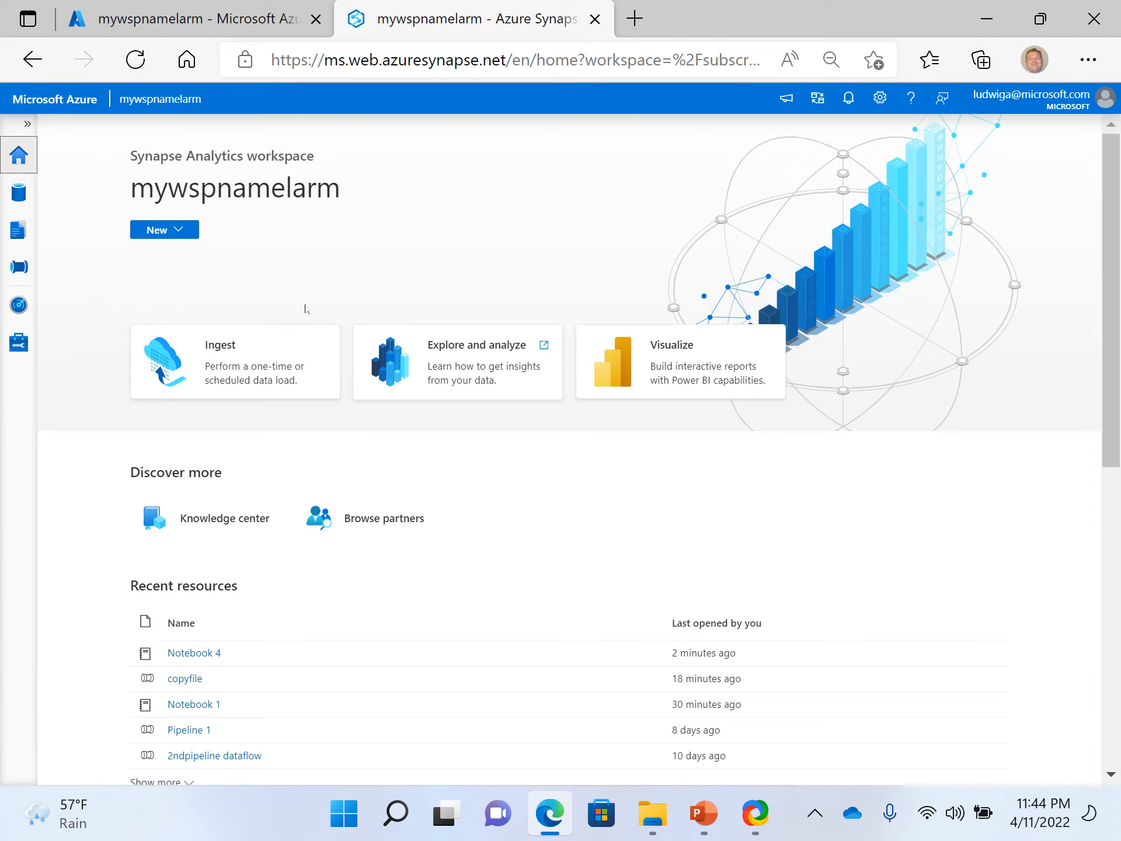
- Look at the Copy Data tool's properties page for data ingestion and leave it without creating a task
click(252, 332)
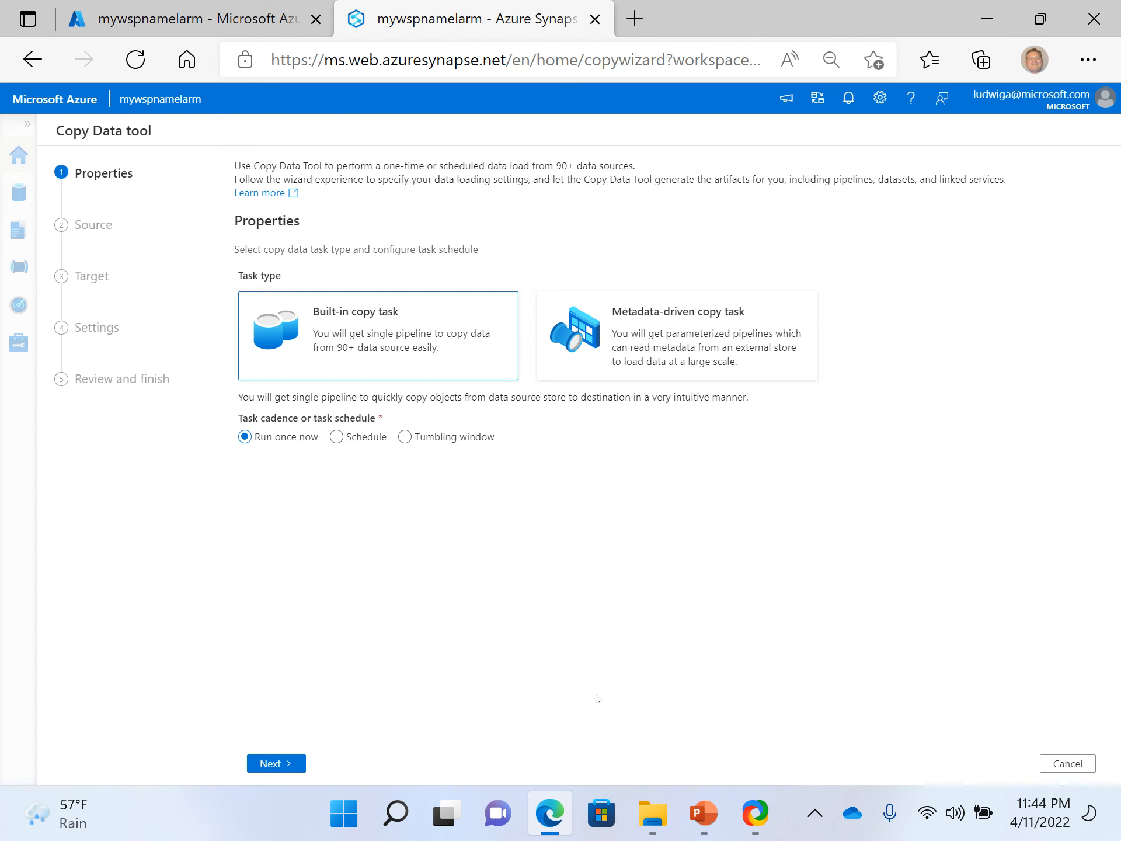
click(1060, 763)
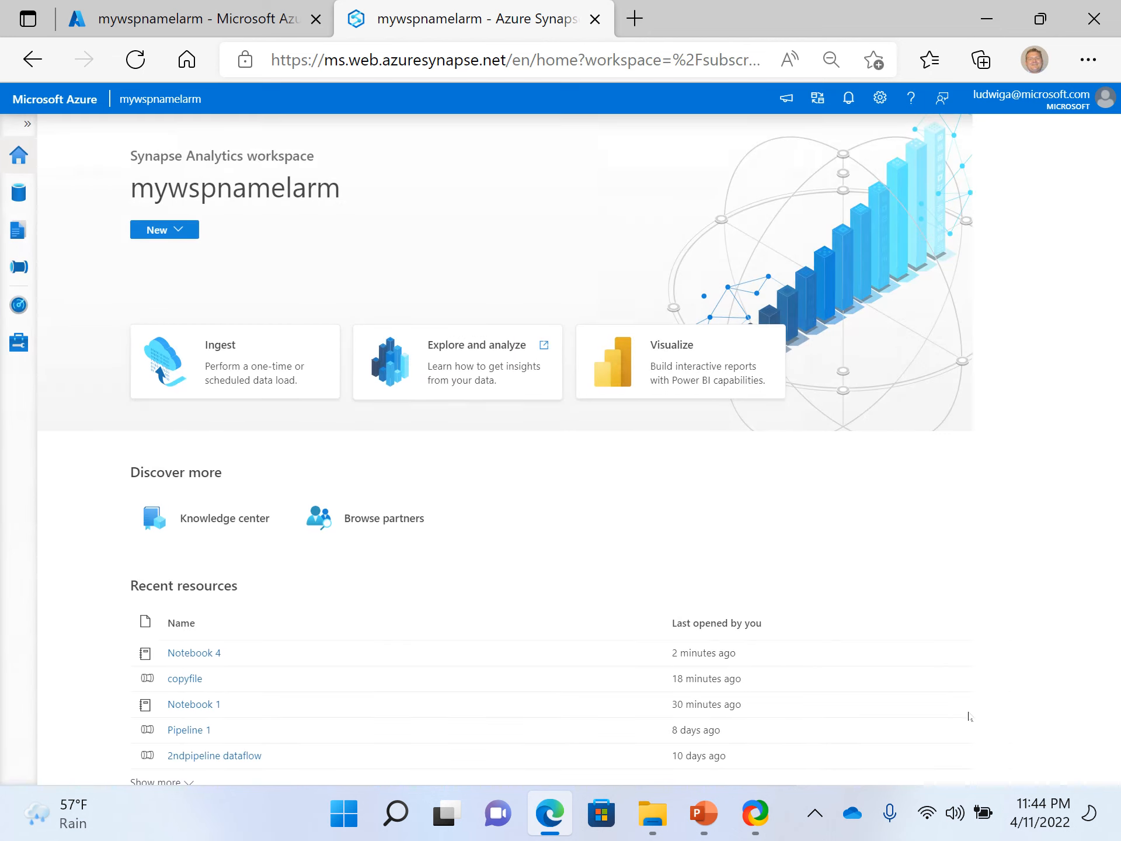
- Browse the linked Azure Data Lake Storage Gen2 account mywspnamelarm and open the test123 folder in its root (Primary) container
click(15, 198)
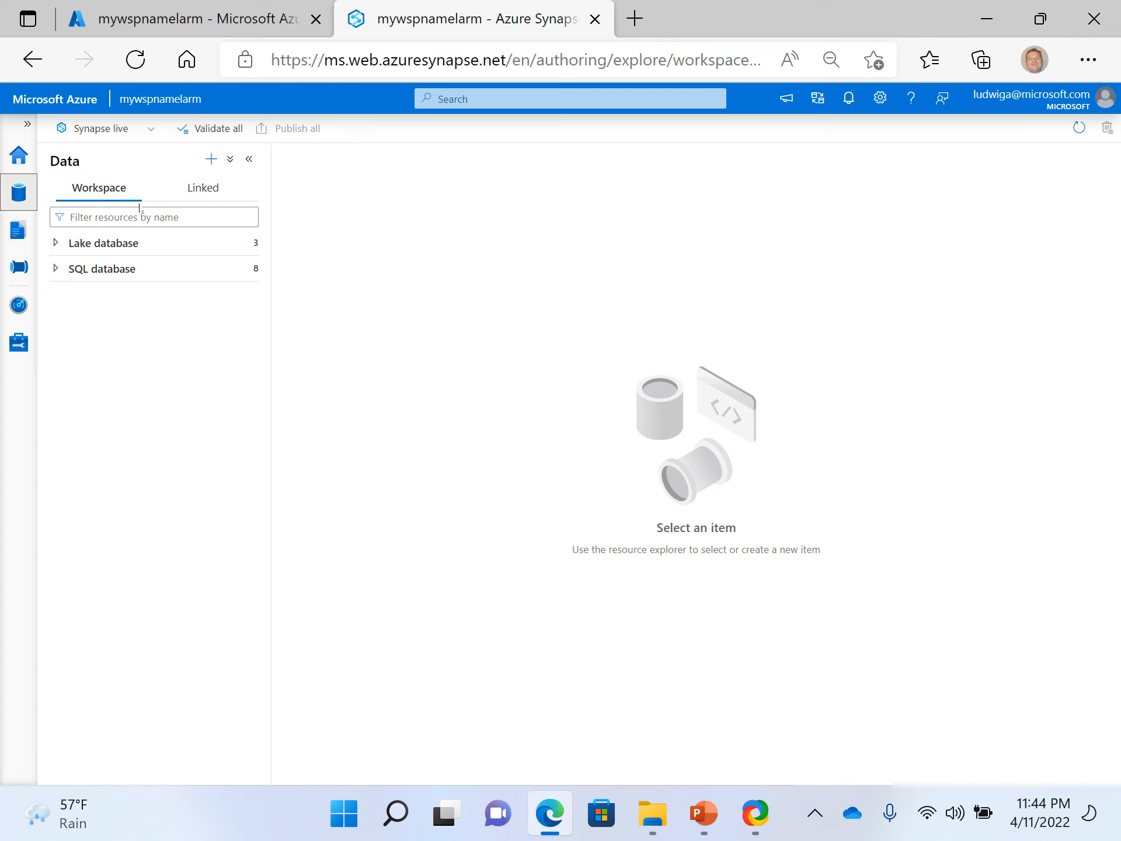
click(19, 232)
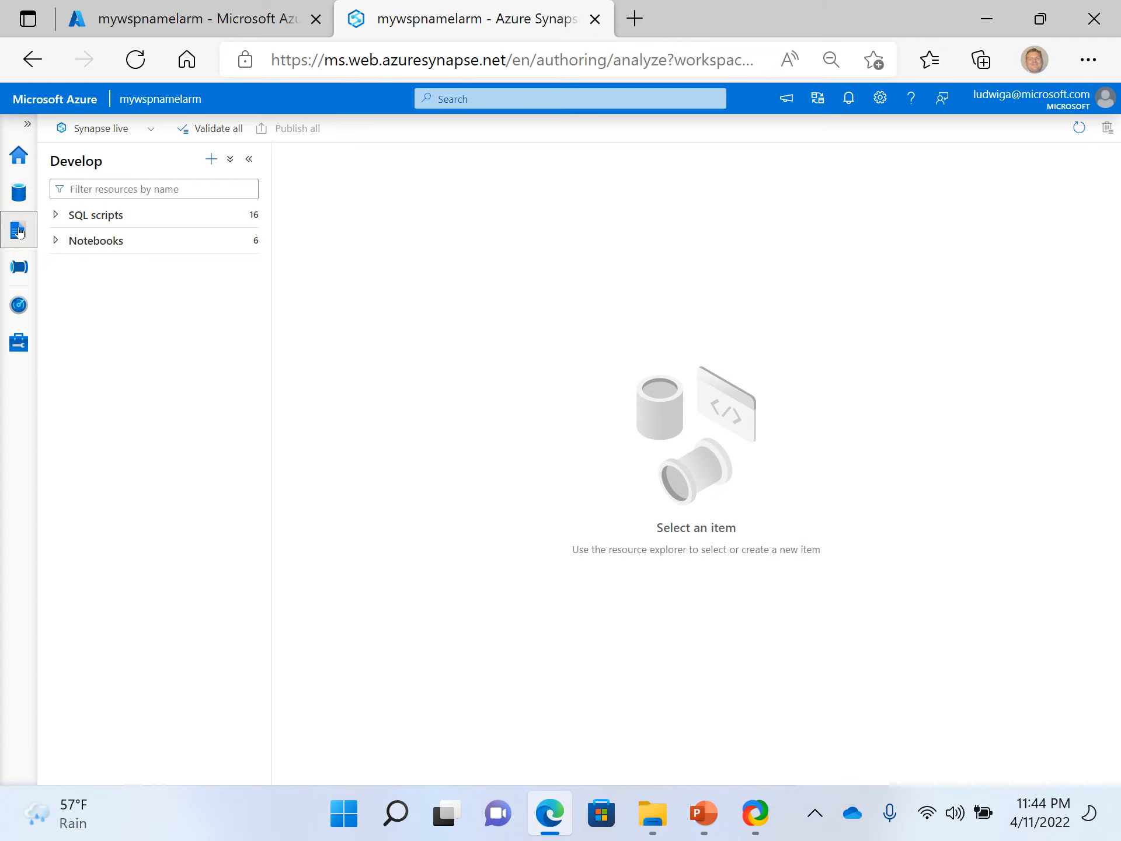
click(19, 190)
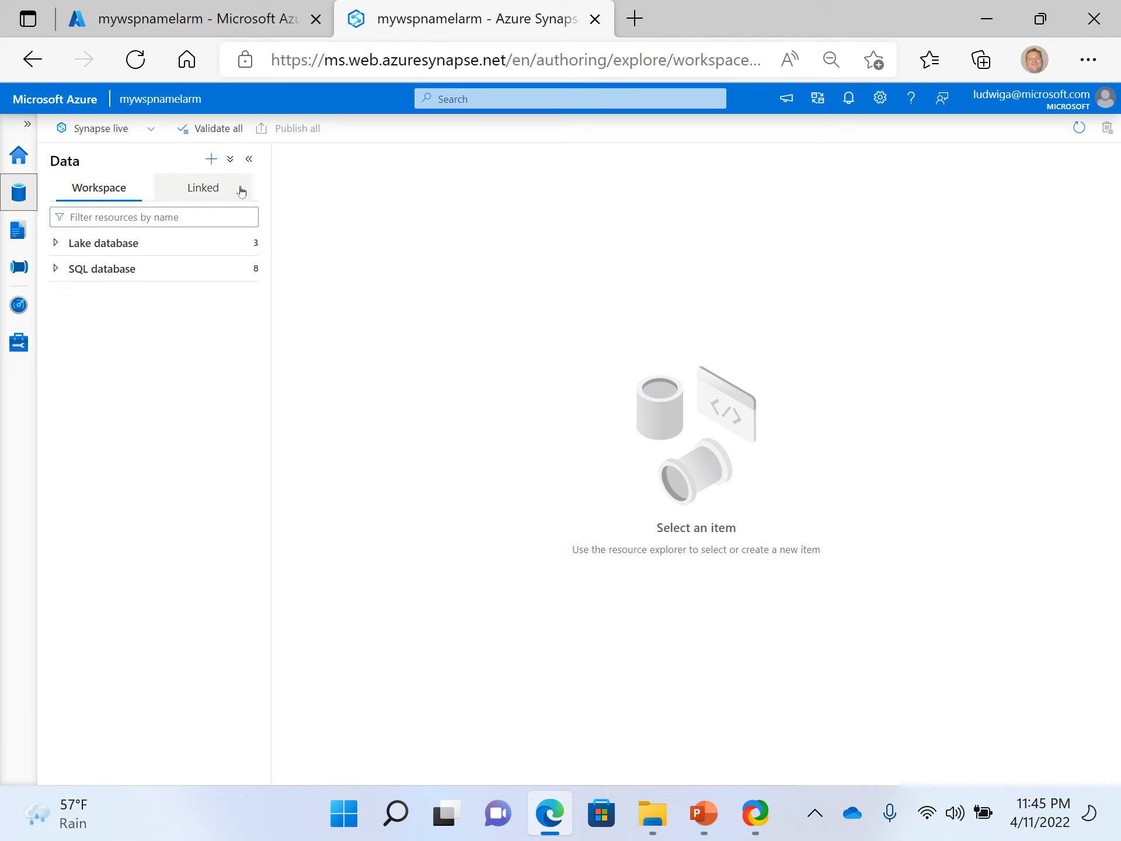
click(226, 190)
click(142, 271)
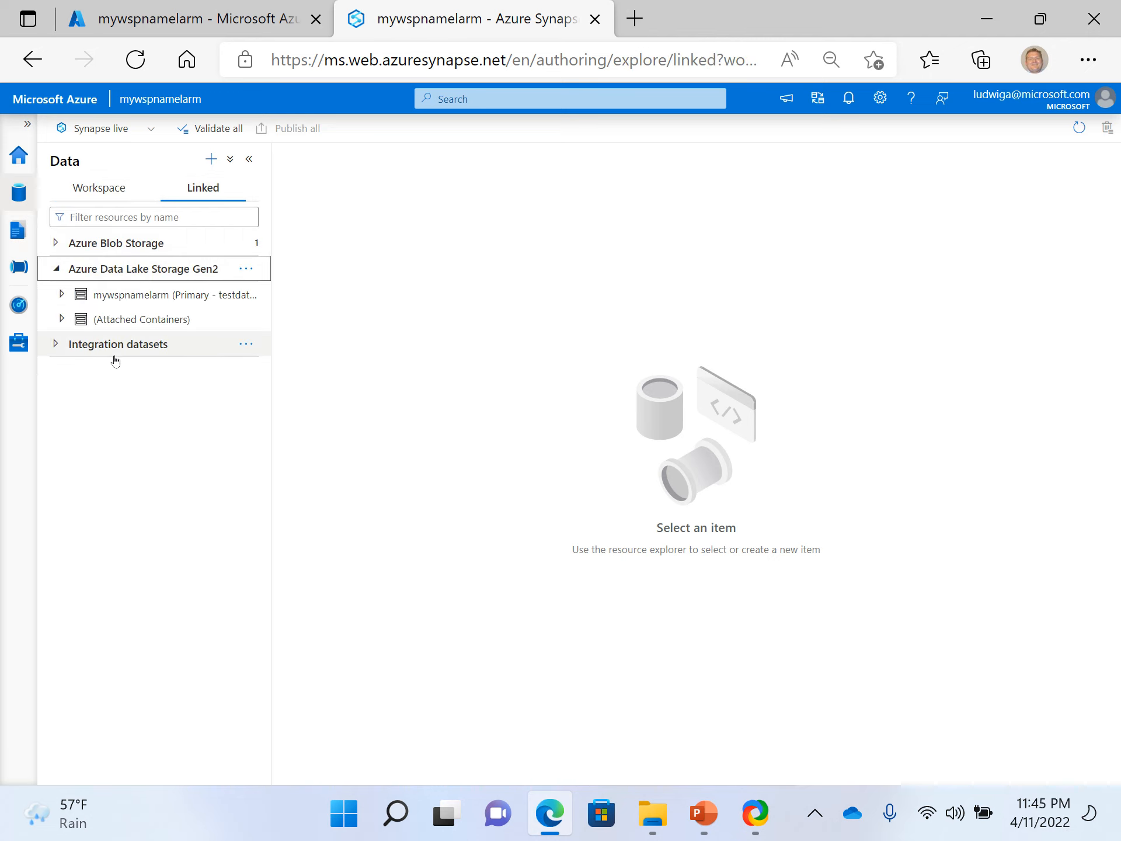
click(58, 323)
click(71, 278)
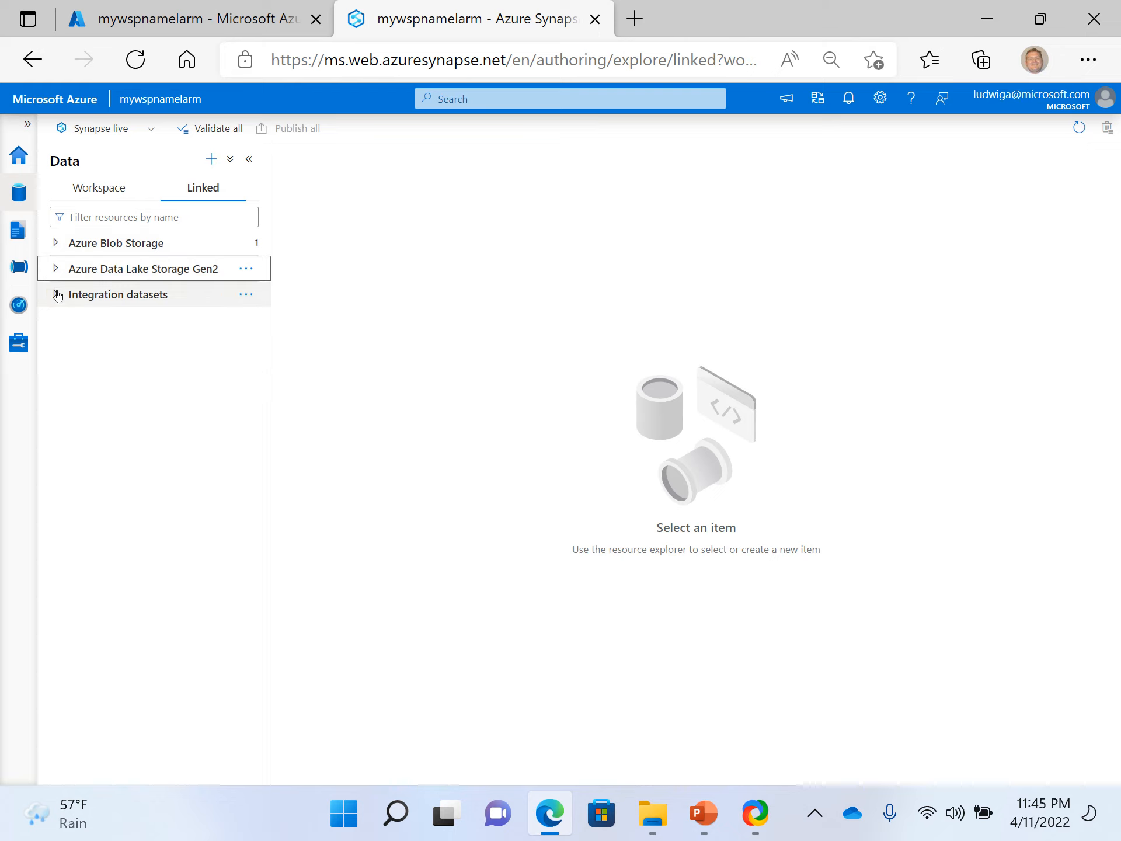
click(54, 276)
click(61, 296)
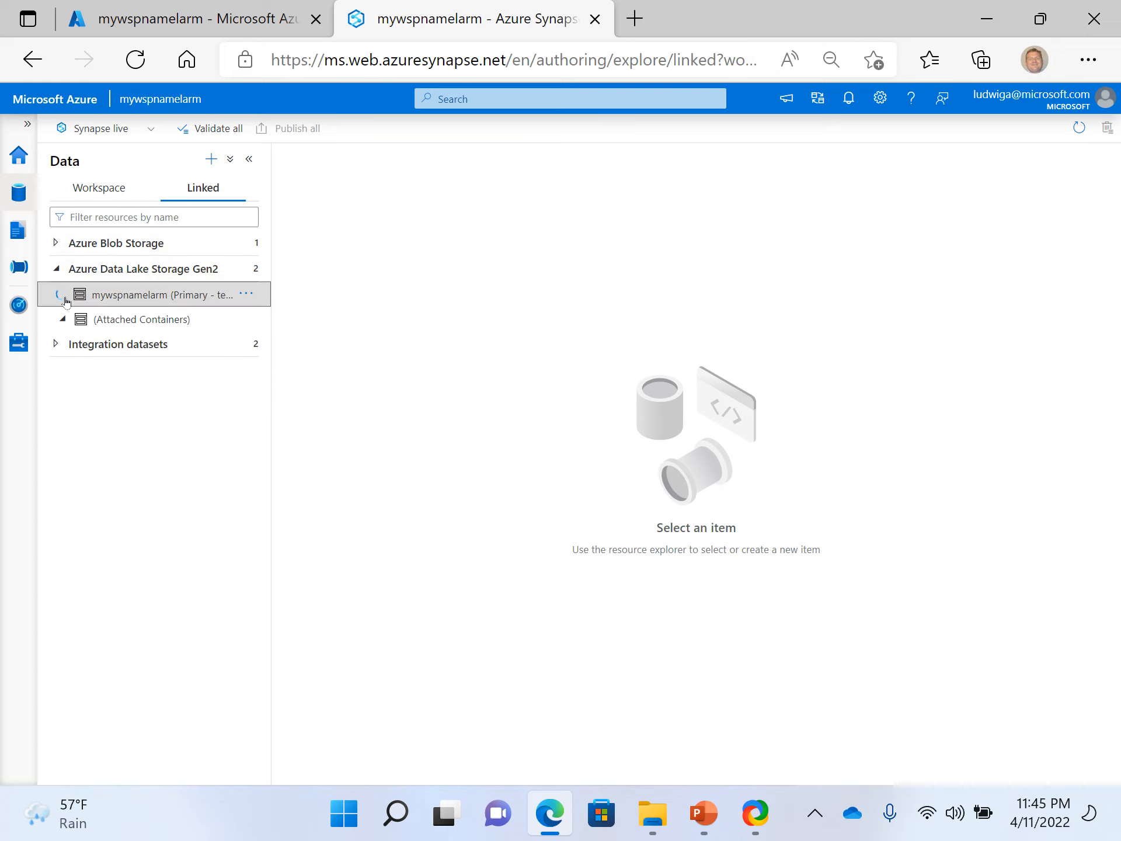
click(97, 323)
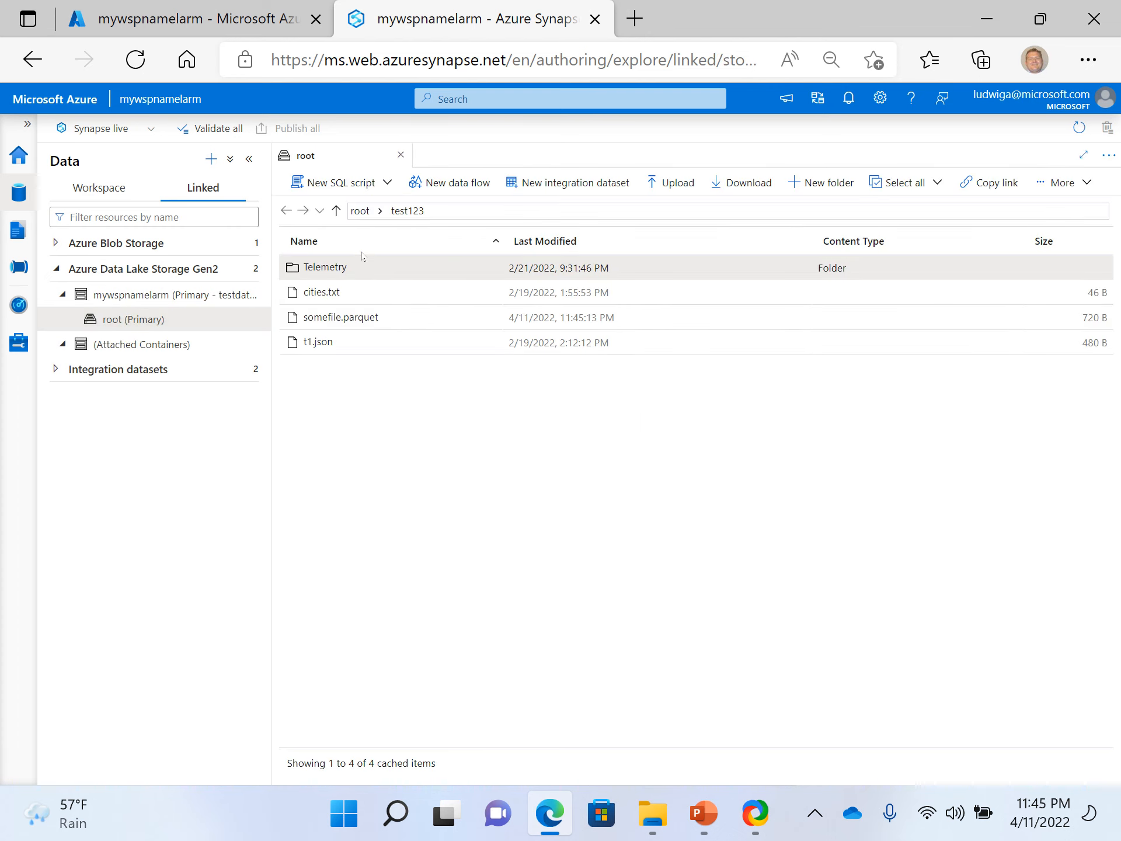
- Go up to the container's root level and reopen the test123 folder to view its files
click(336, 211)
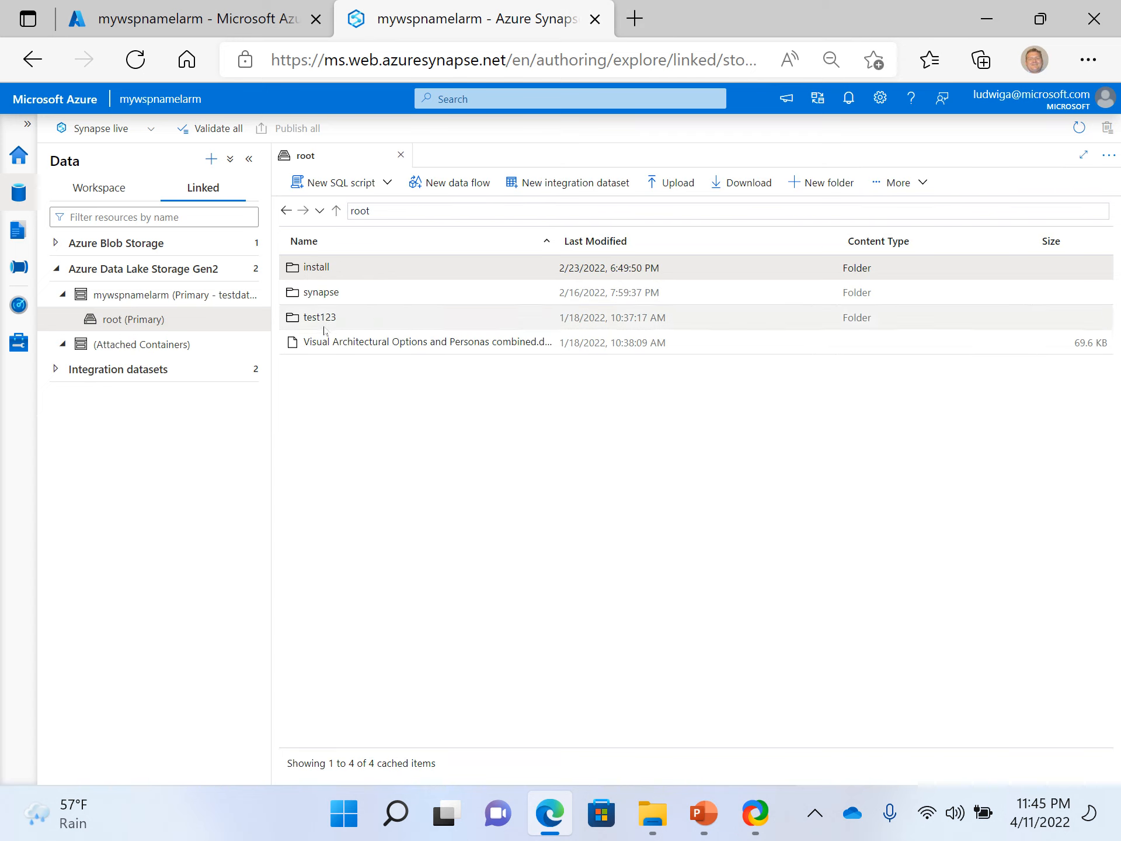
click(322, 319)
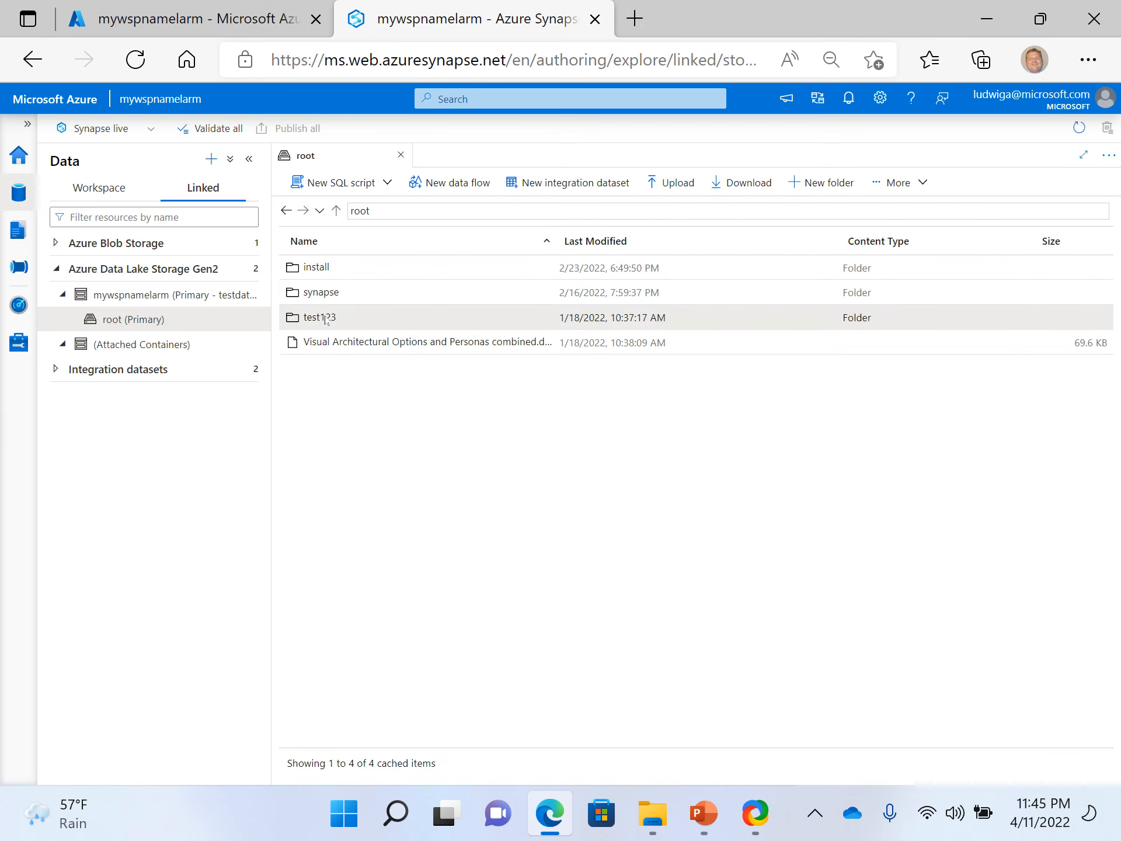
double_click(326, 319)
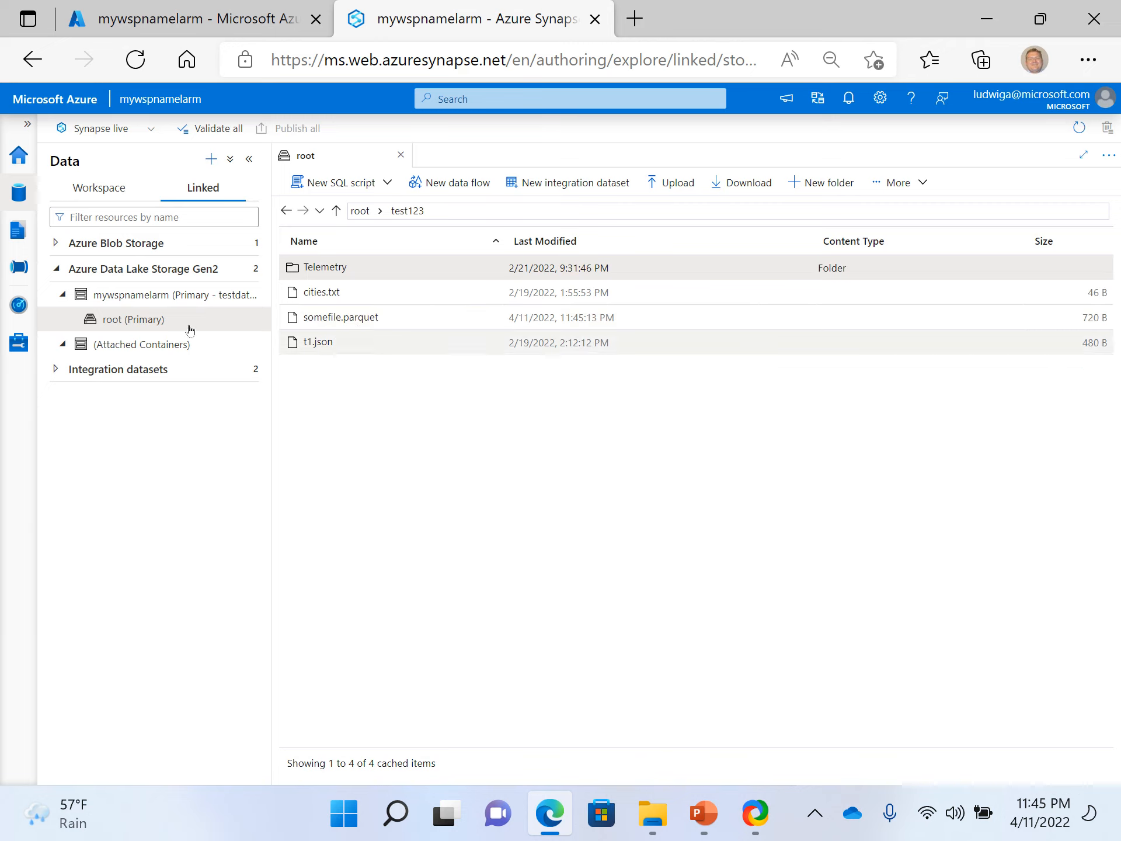
- Open the copyfile pipeline and the DelimitedText1 source dataset used by its Copy data1 activity
click(20, 267)
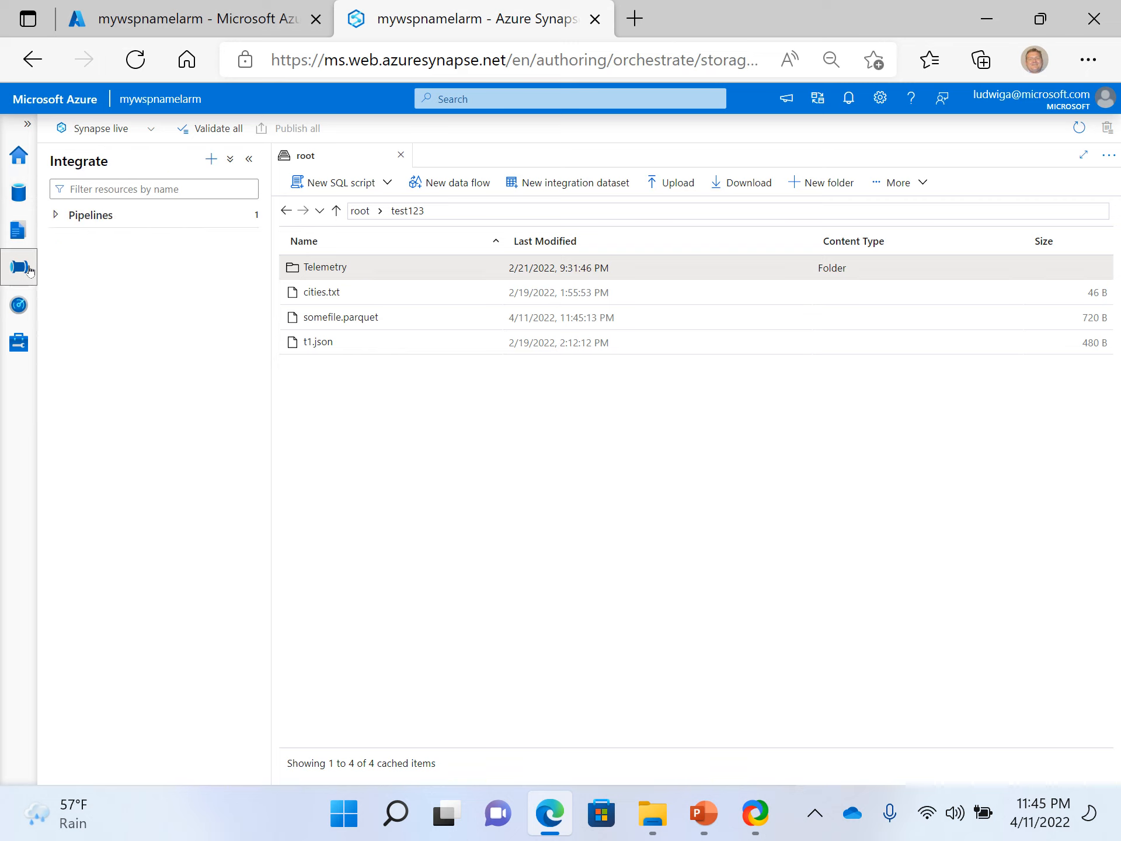
click(68, 216)
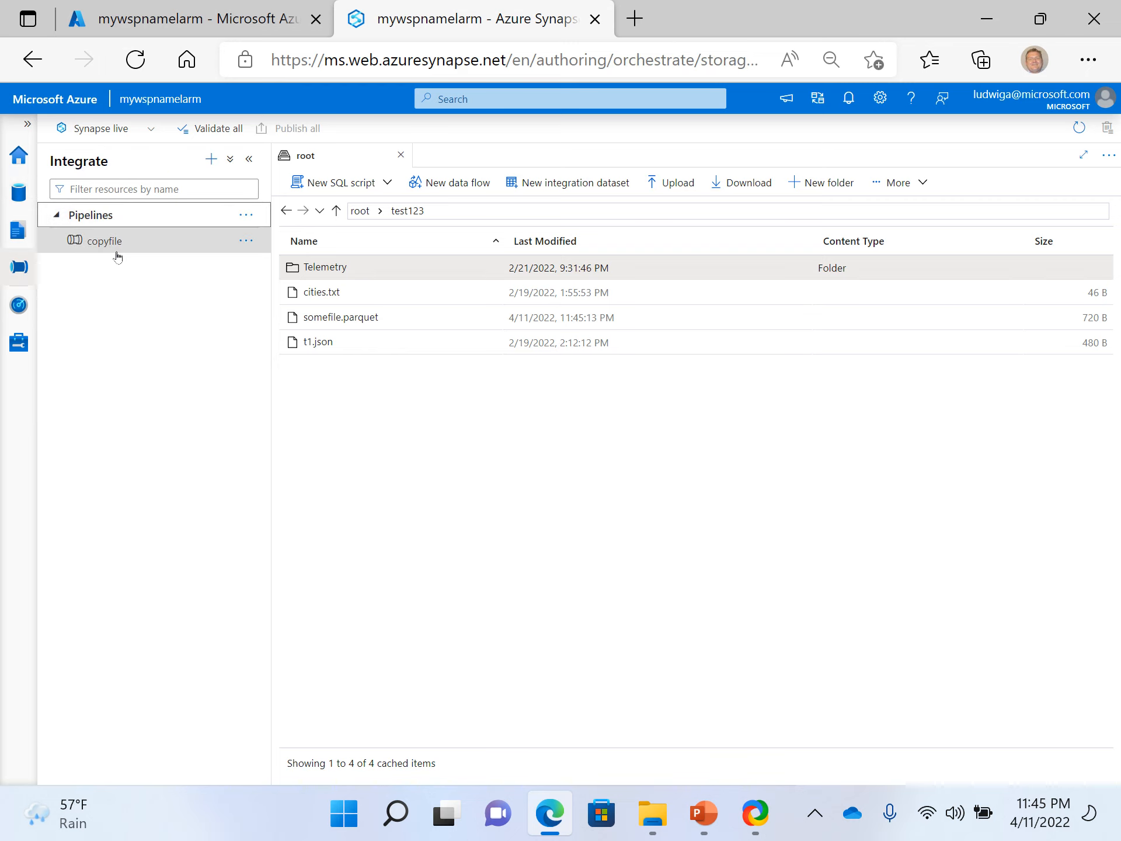
click(117, 257)
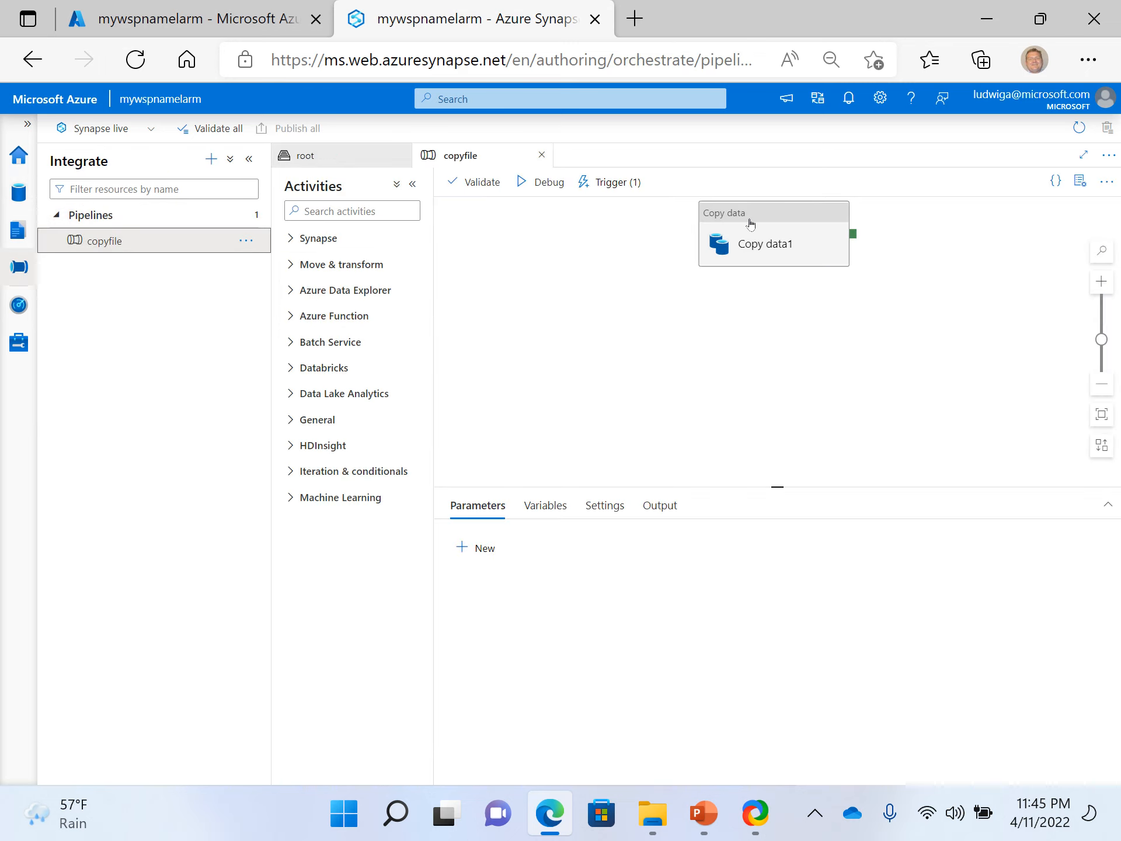
click(632, 255)
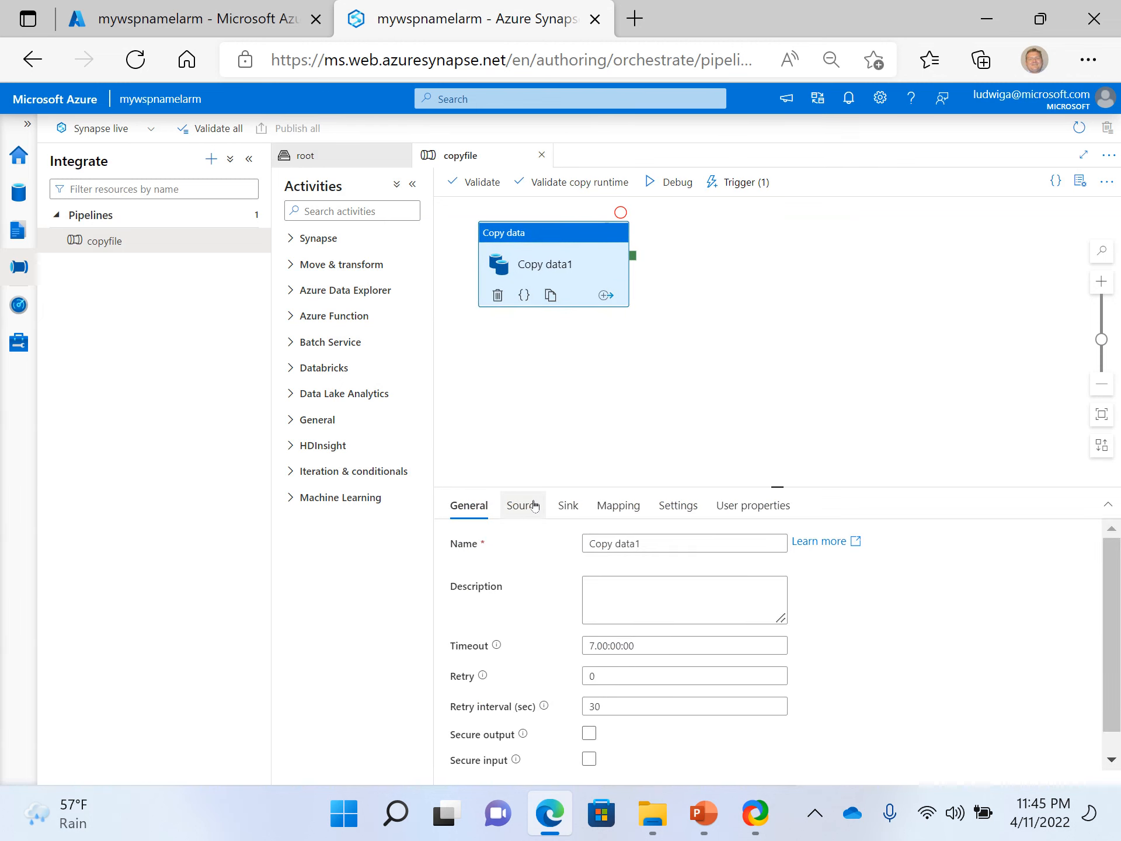
click(522, 508)
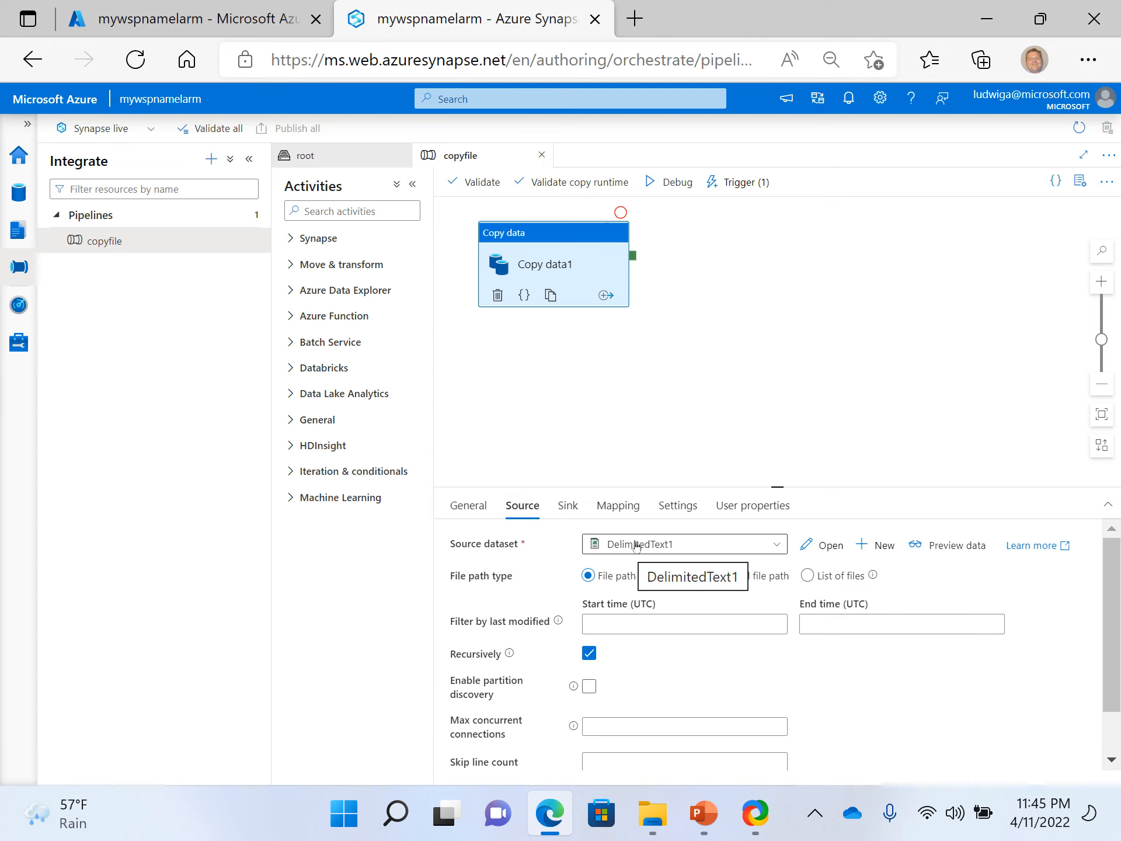
click(831, 546)
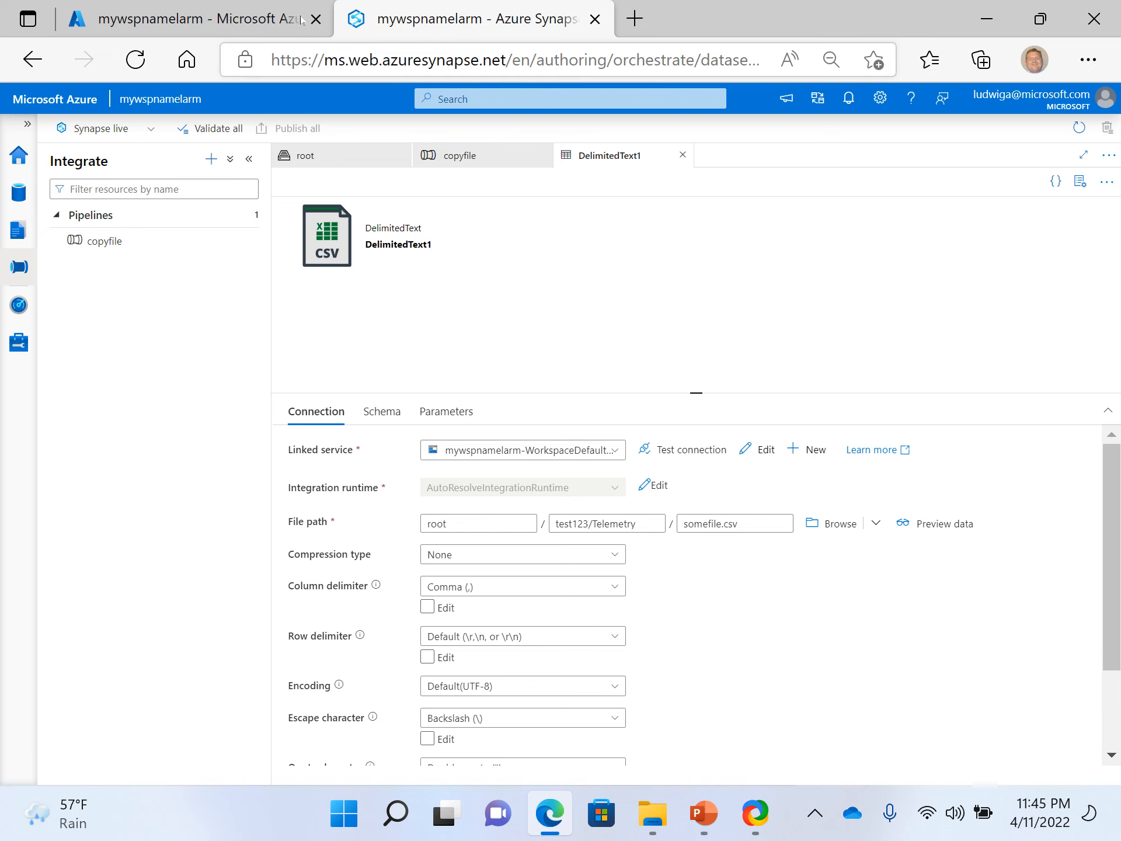
- Open a second Synapse Studio session from the workspace's Azure portal page and display the linked data lake's root (Primary) container there
click(214, 29)
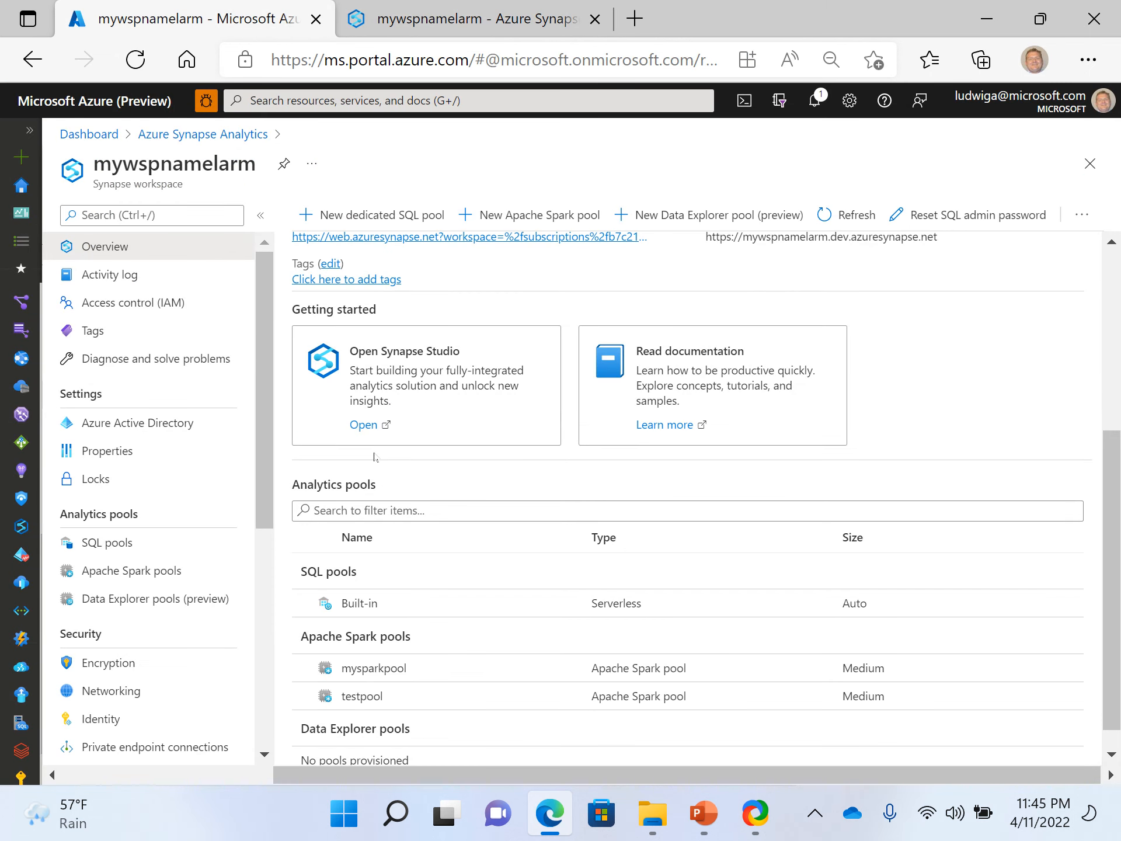
click(367, 426)
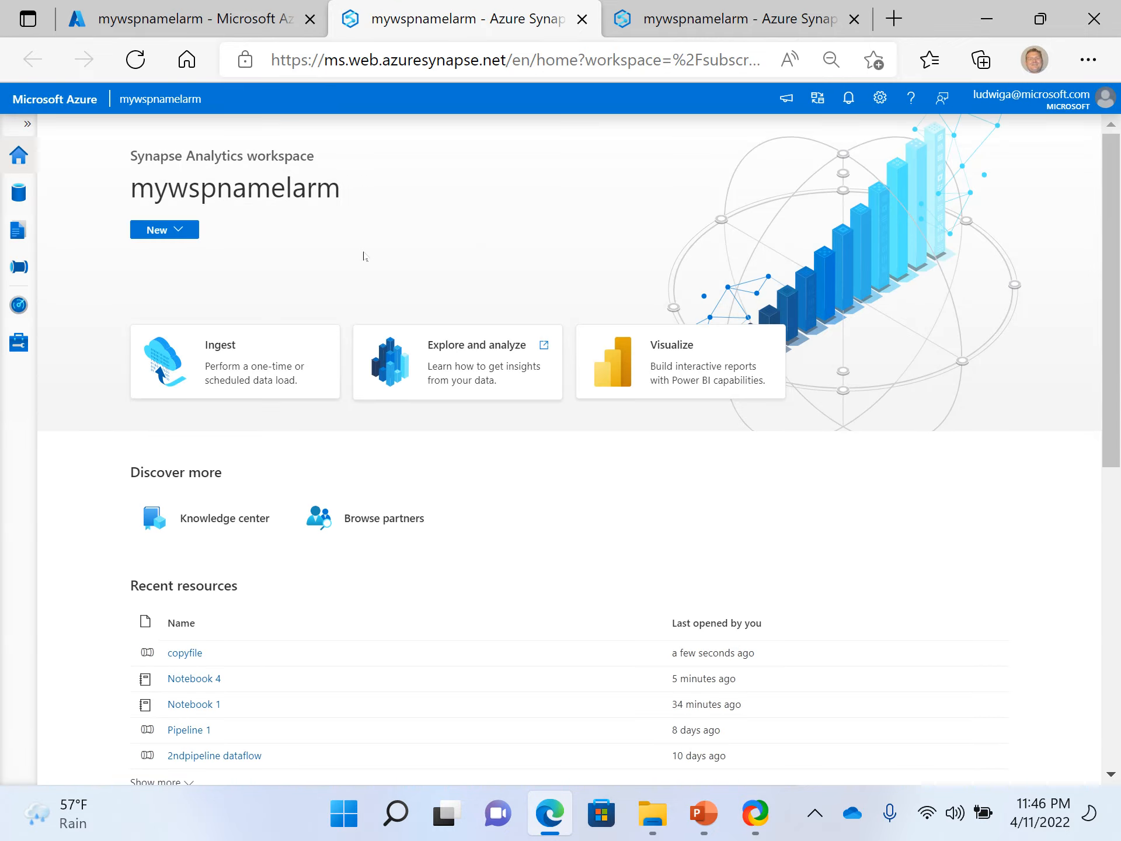
click(19, 191)
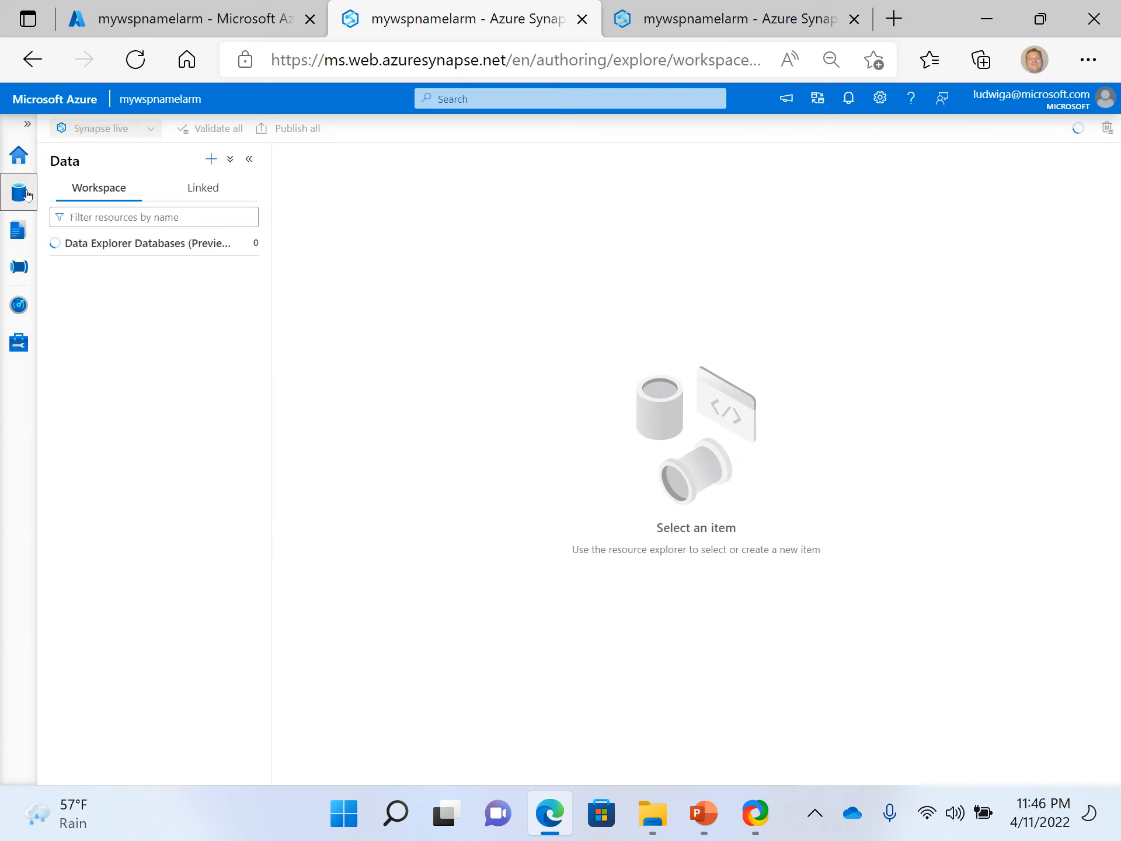
click(200, 190)
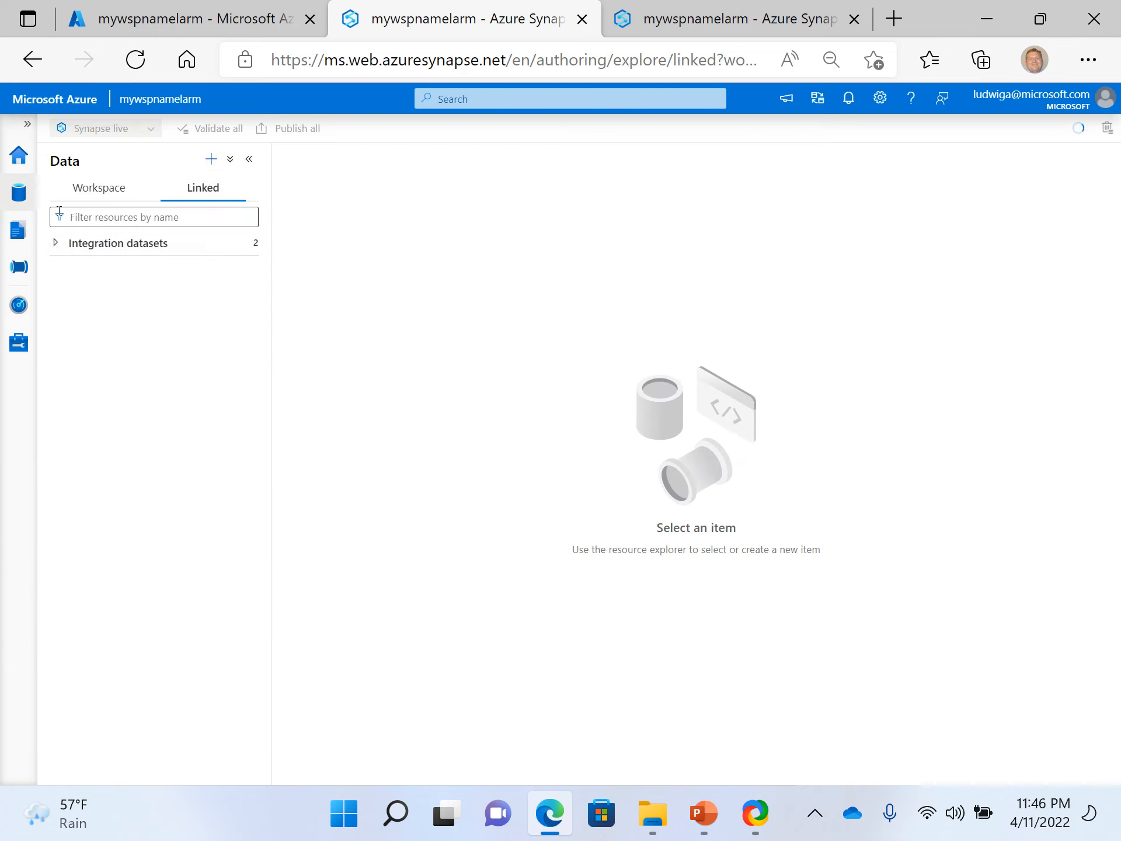
click(56, 243)
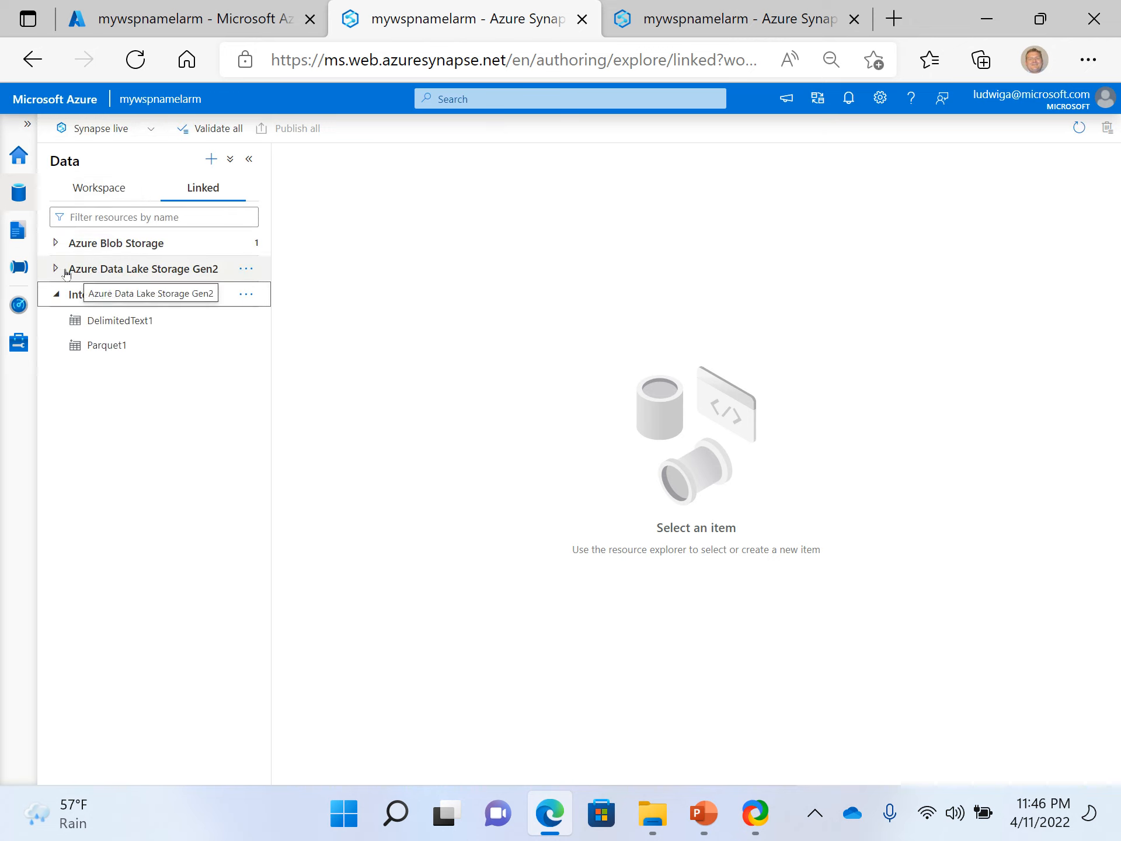
click(66, 272)
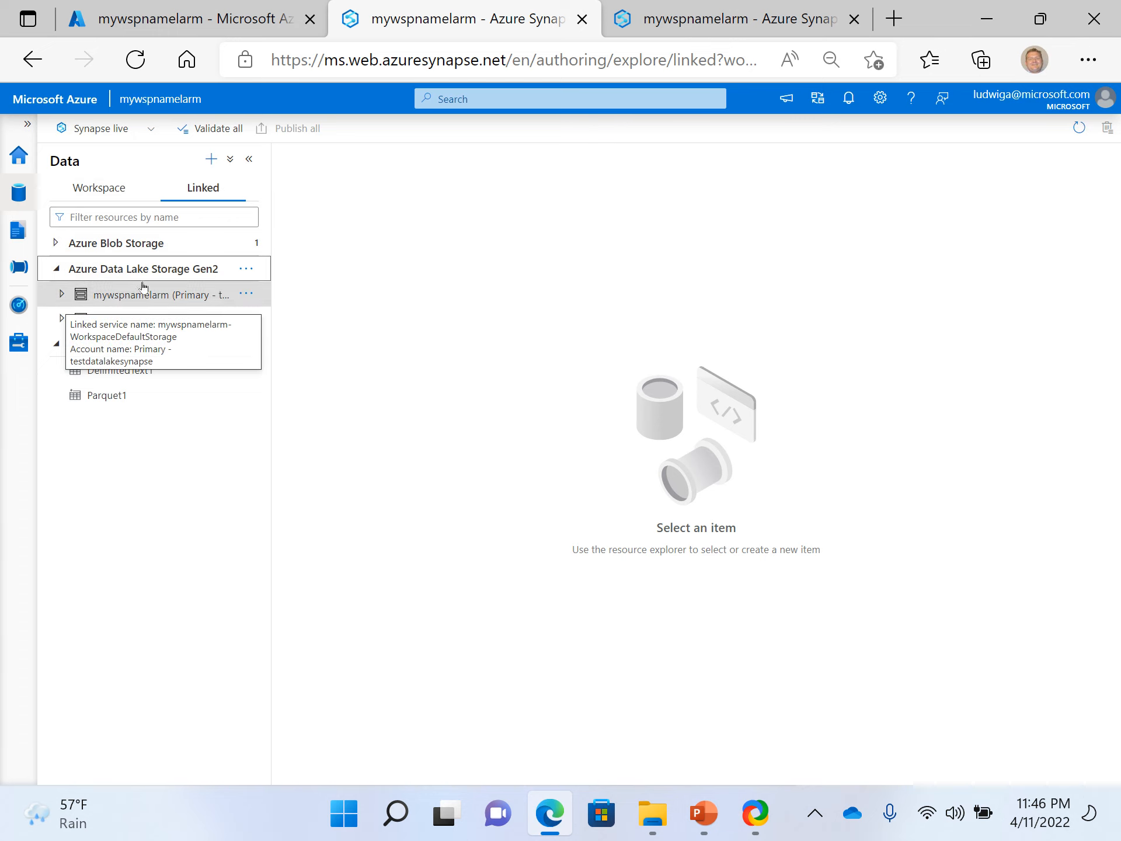
click(141, 300)
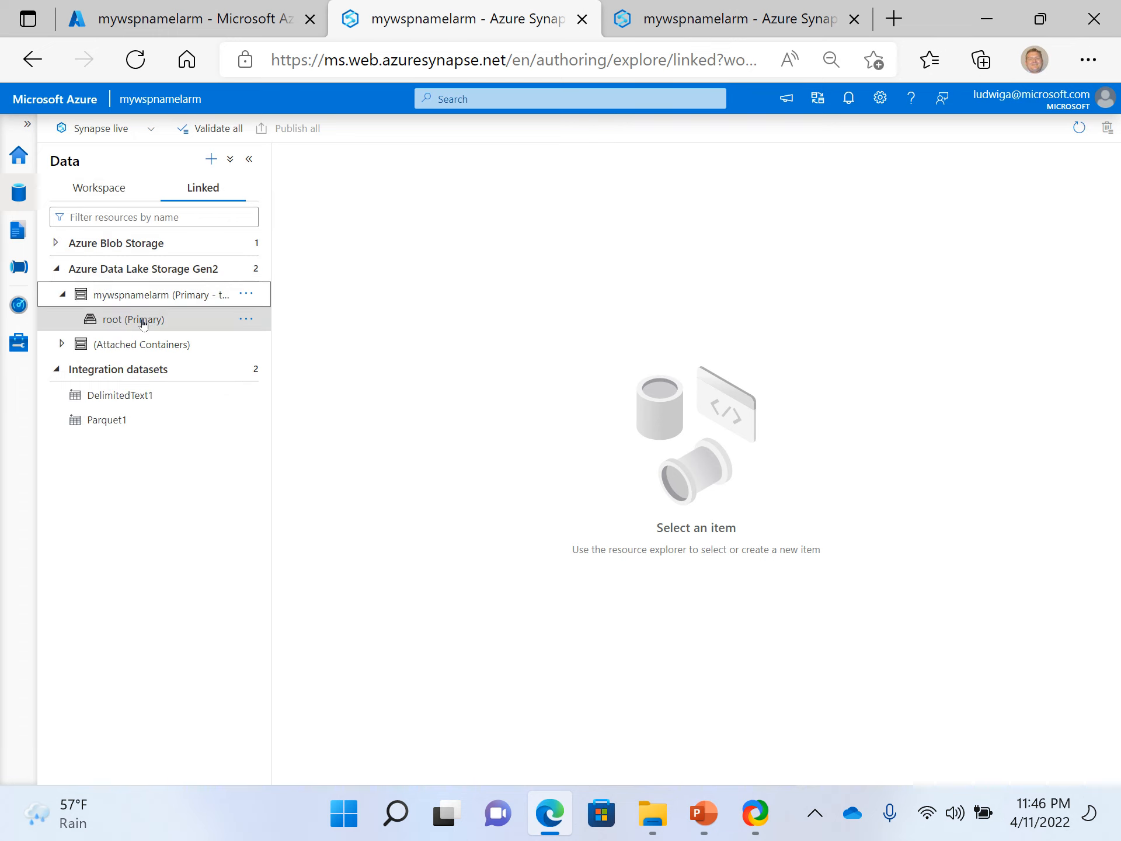
click(144, 323)
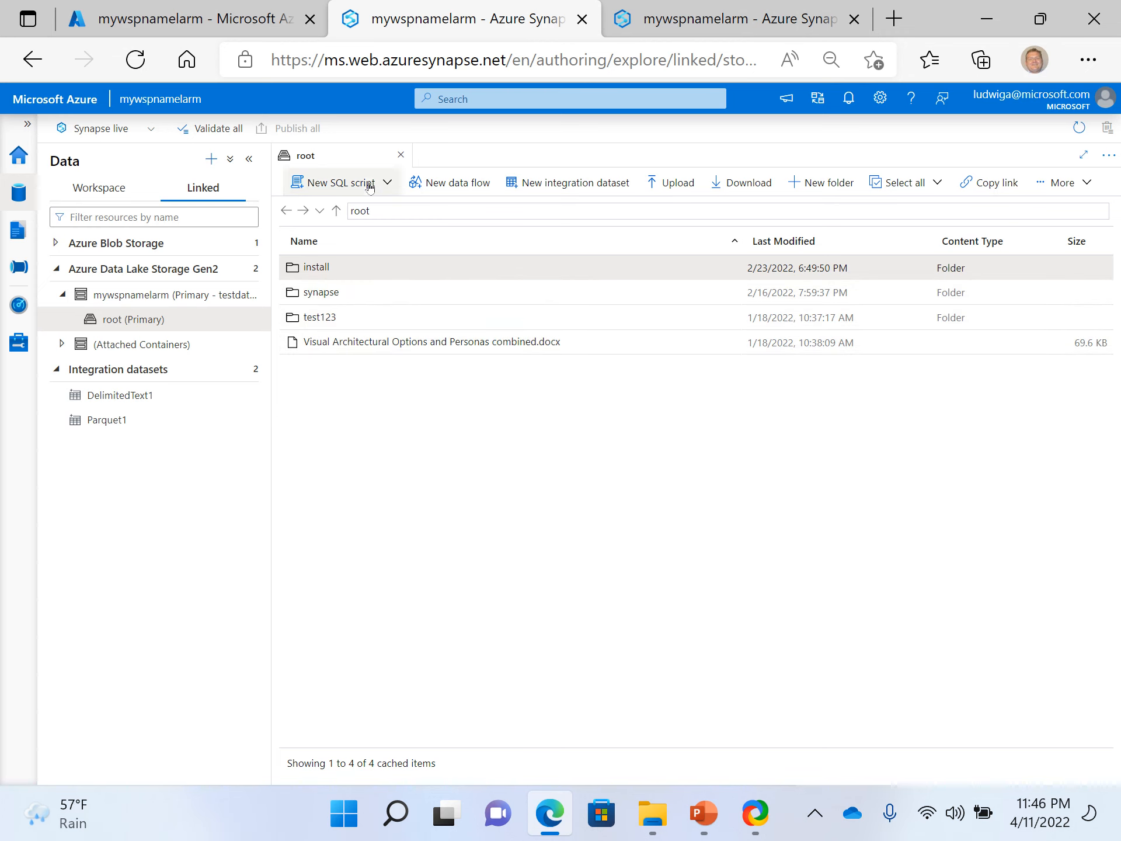
- Check the DelimitedText1 dataset's file path, open the matching test123/Telemetry folder in the other session and download somefile.csv
click(693, 19)
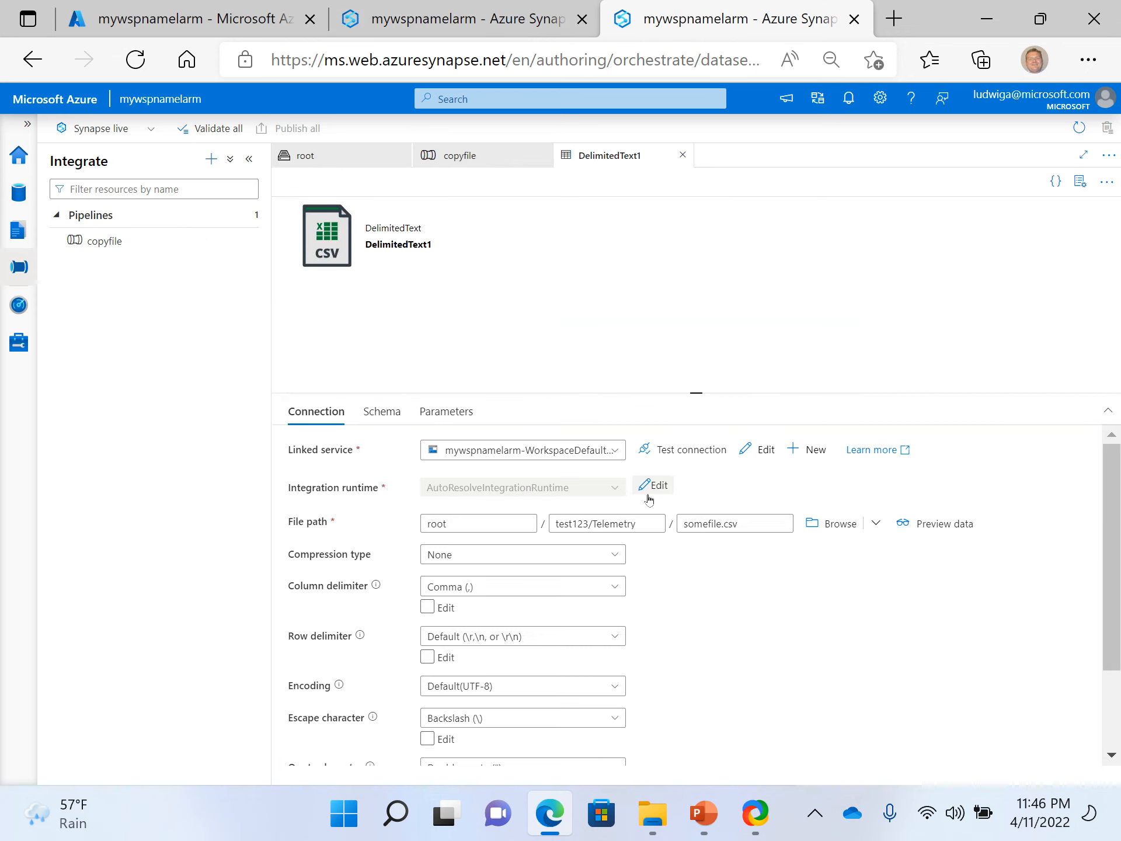
click(445, 23)
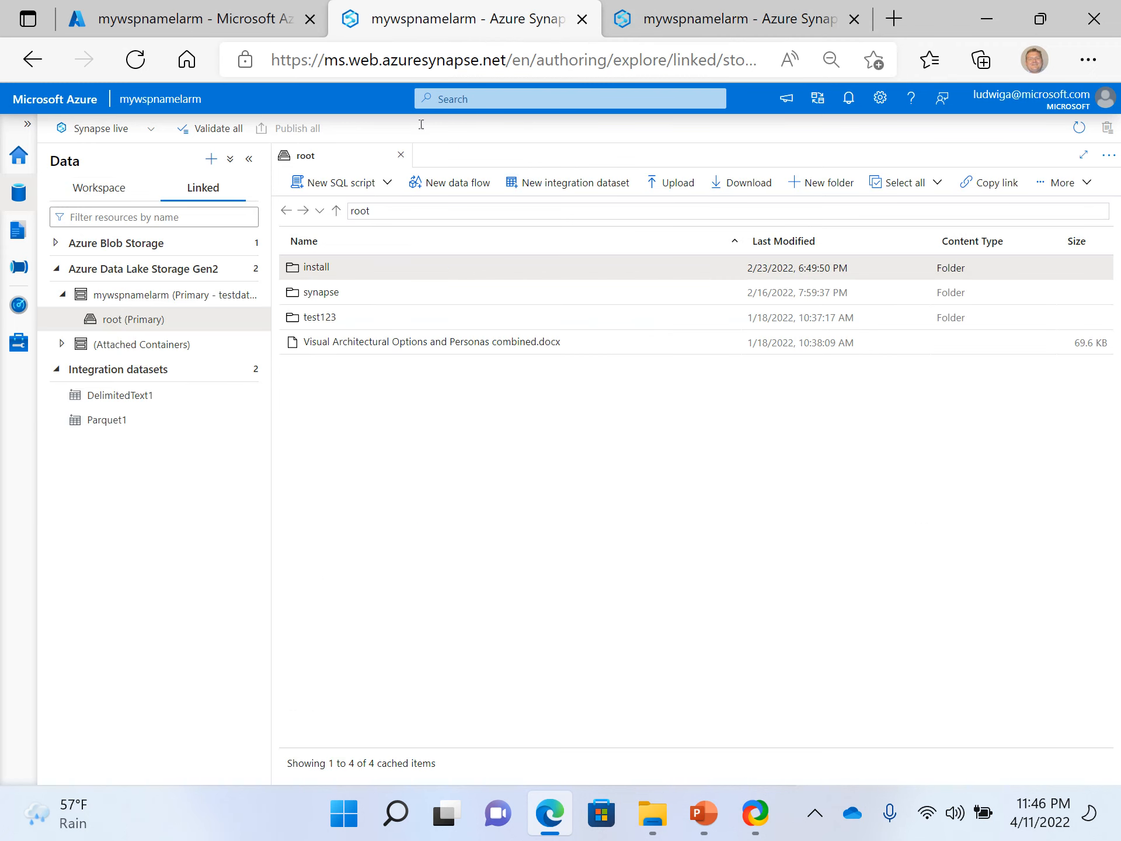
double_click(320, 318)
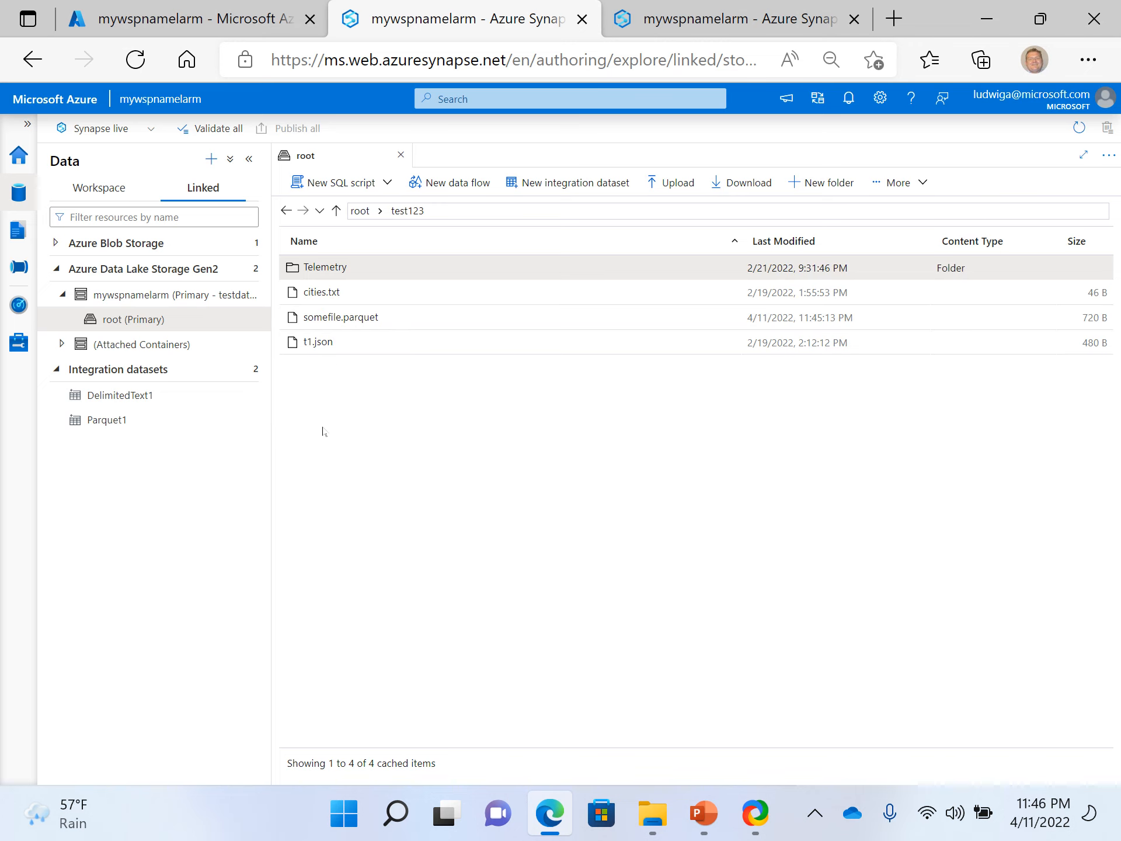
double_click(336, 275)
click(717, 21)
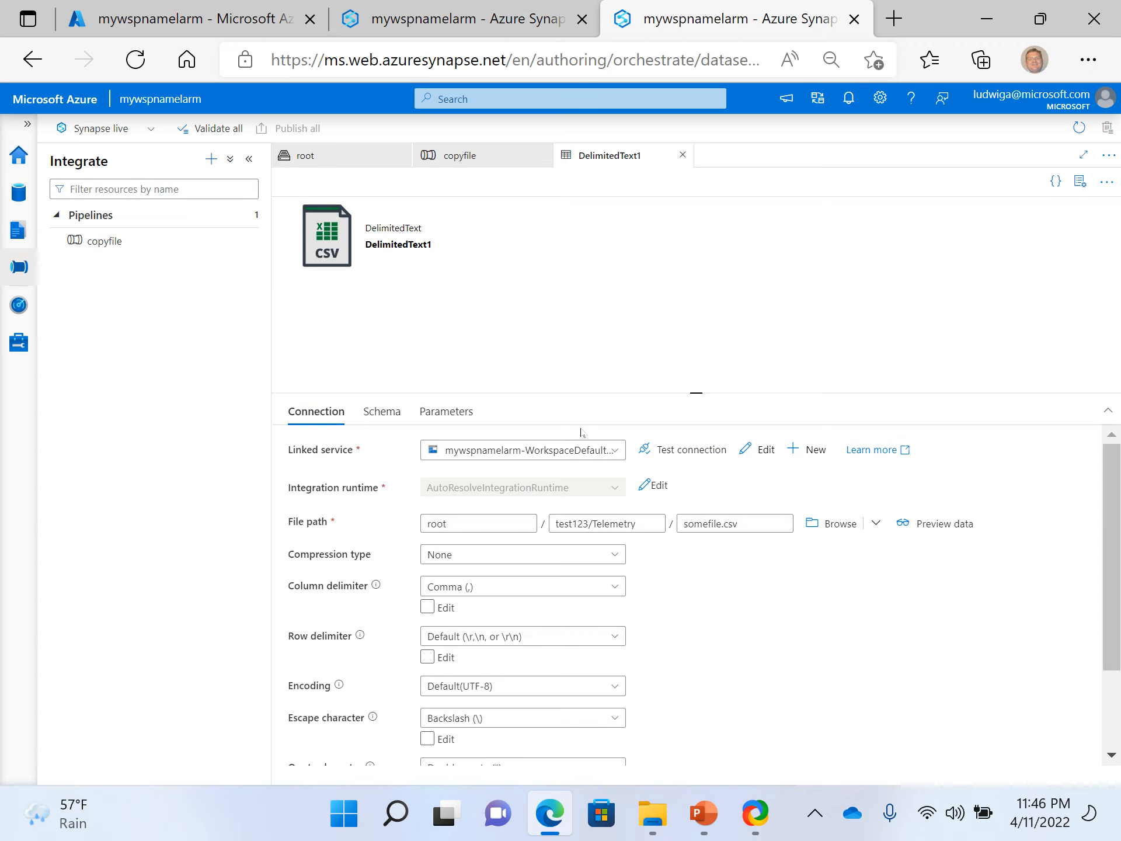
click(515, 19)
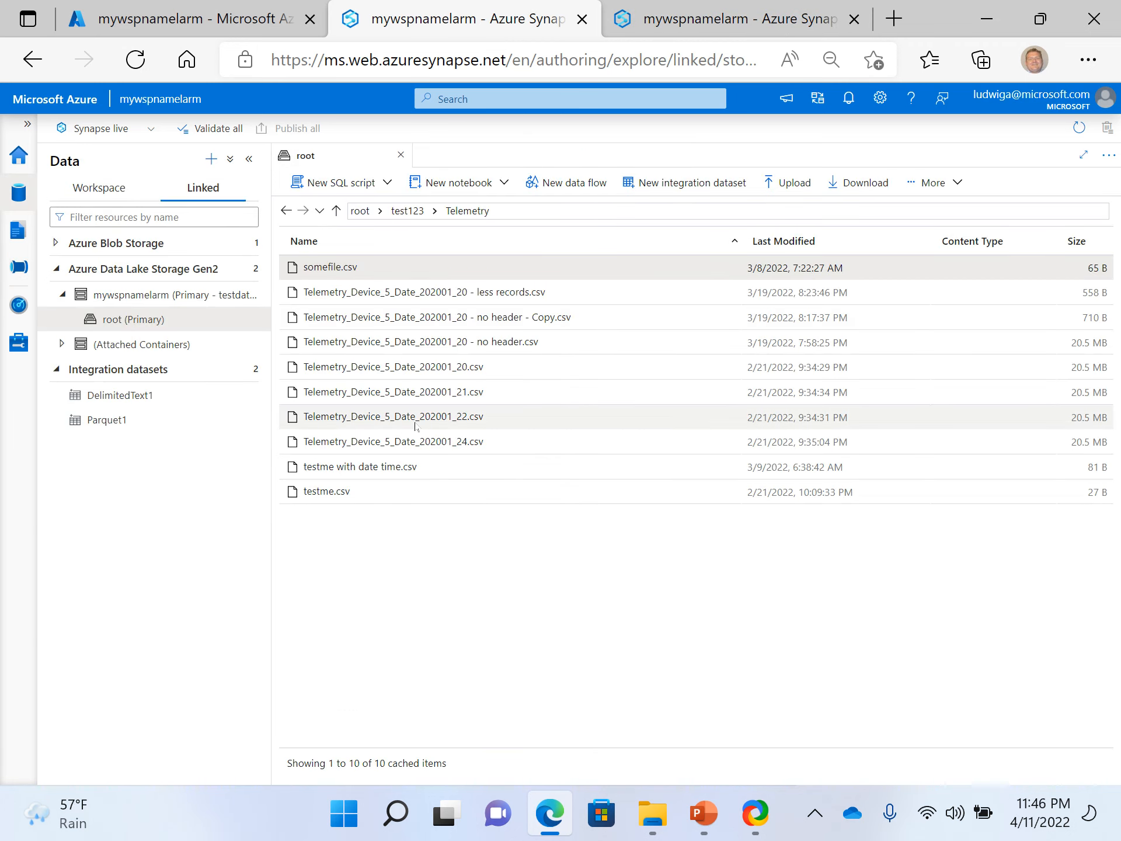
double_click(341, 271)
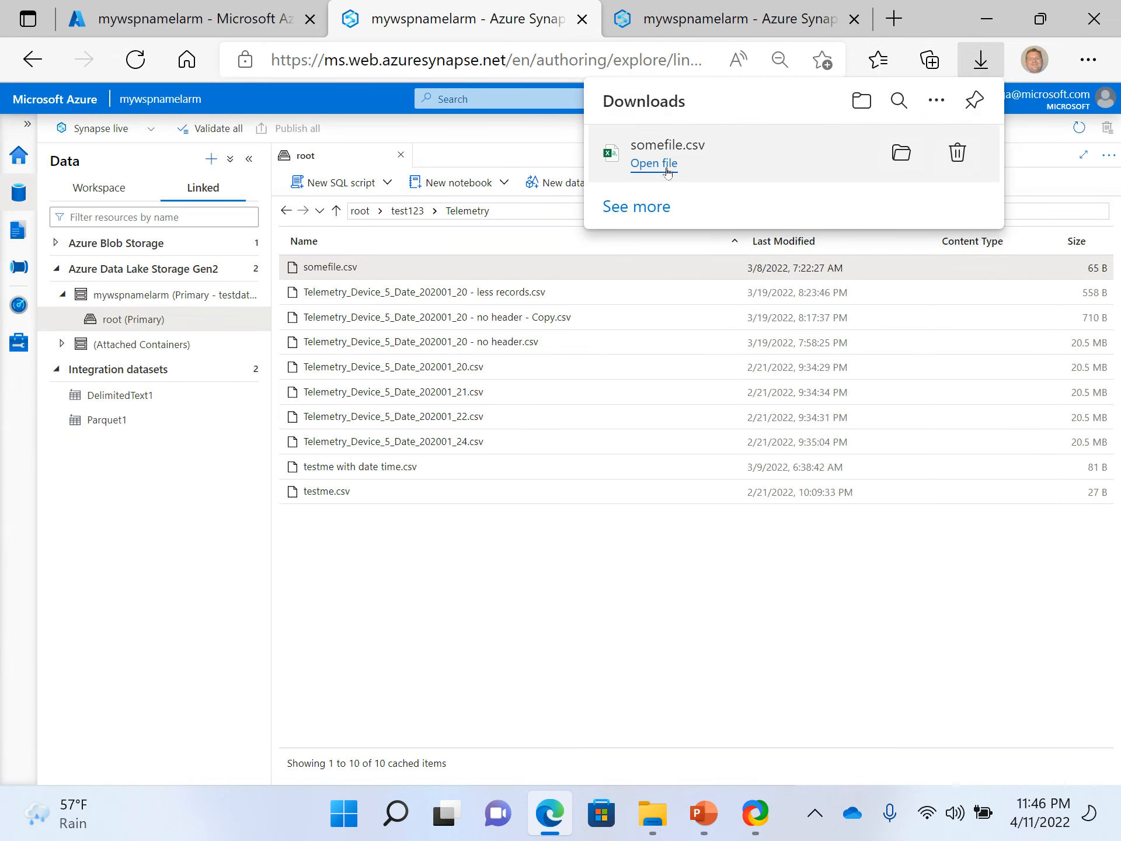
- View the downloaded somefile.csv in Excel, then return to the Synapse Studio session showing the DelimitedText1 dataset
click(668, 169)
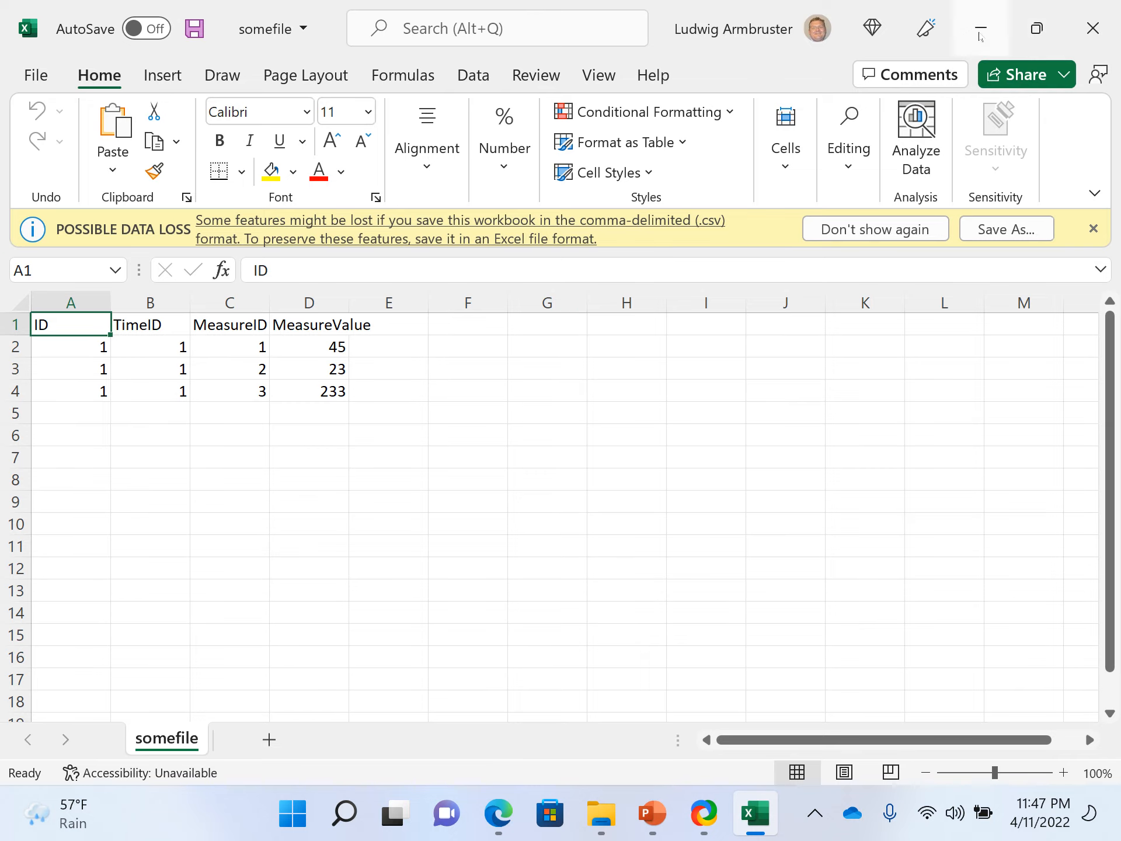
click(980, 33)
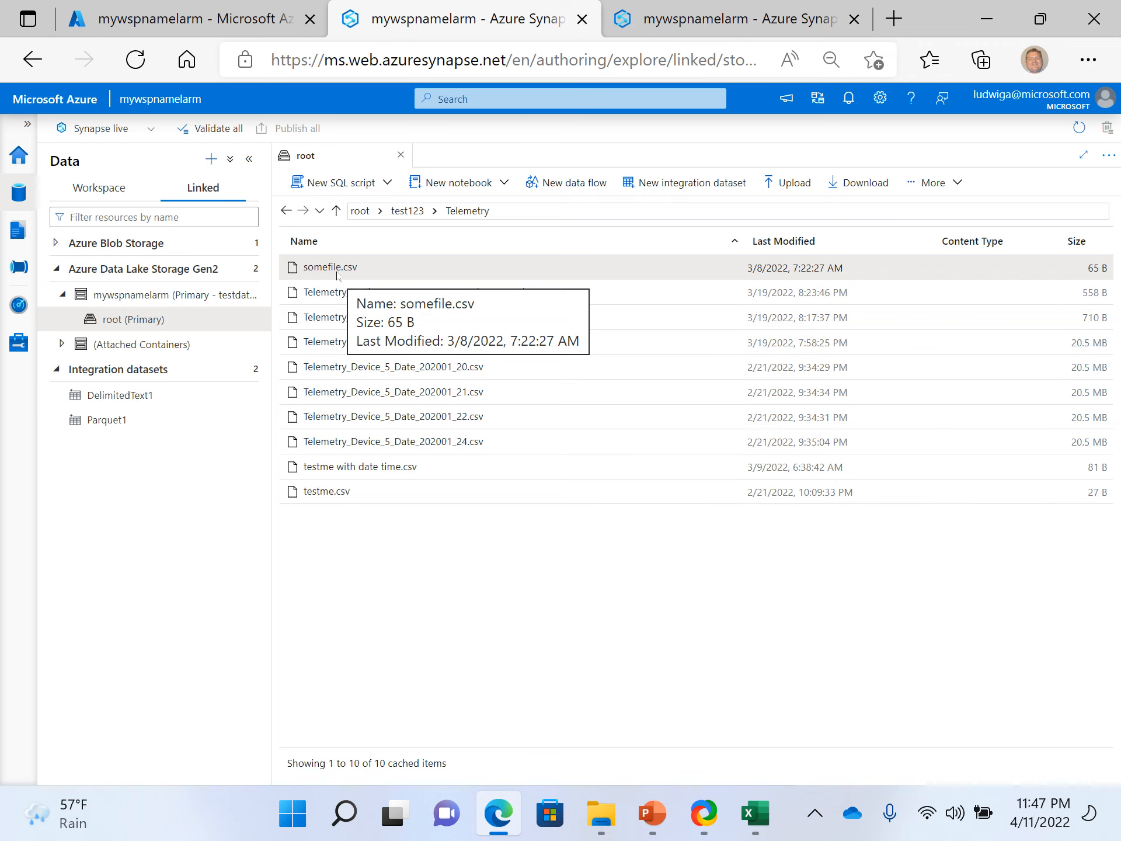
click(792, 5)
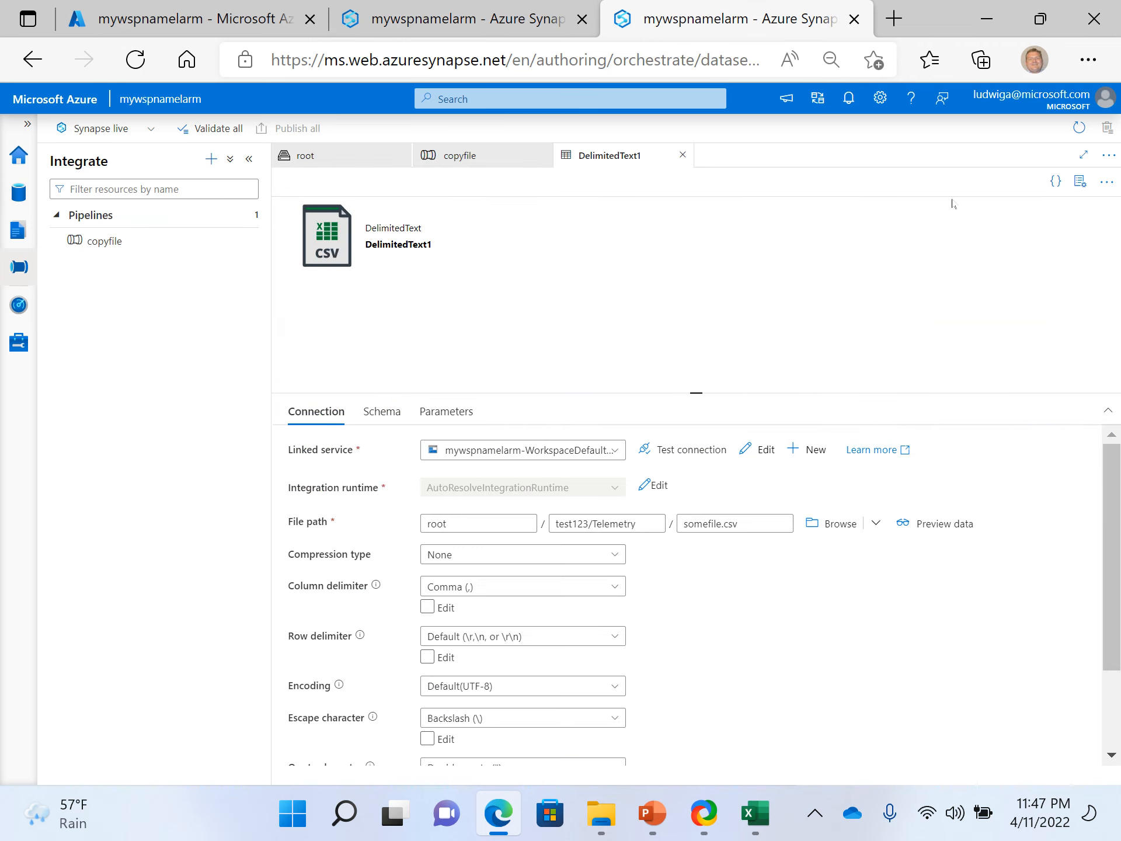
- Show the sink settings of the copyfile pipeline's Copy data1 activity and open its Parquet1 sink dataset
click(496, 158)
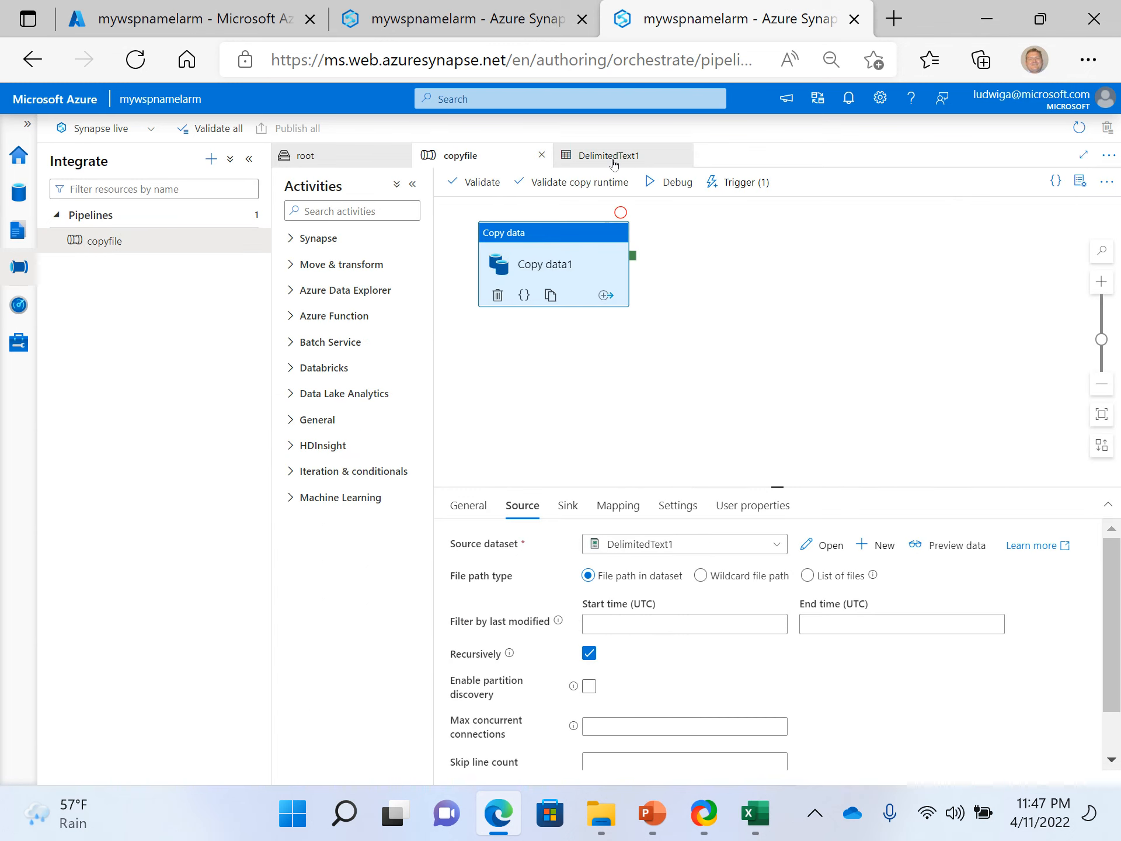
click(590, 155)
click(495, 163)
click(564, 507)
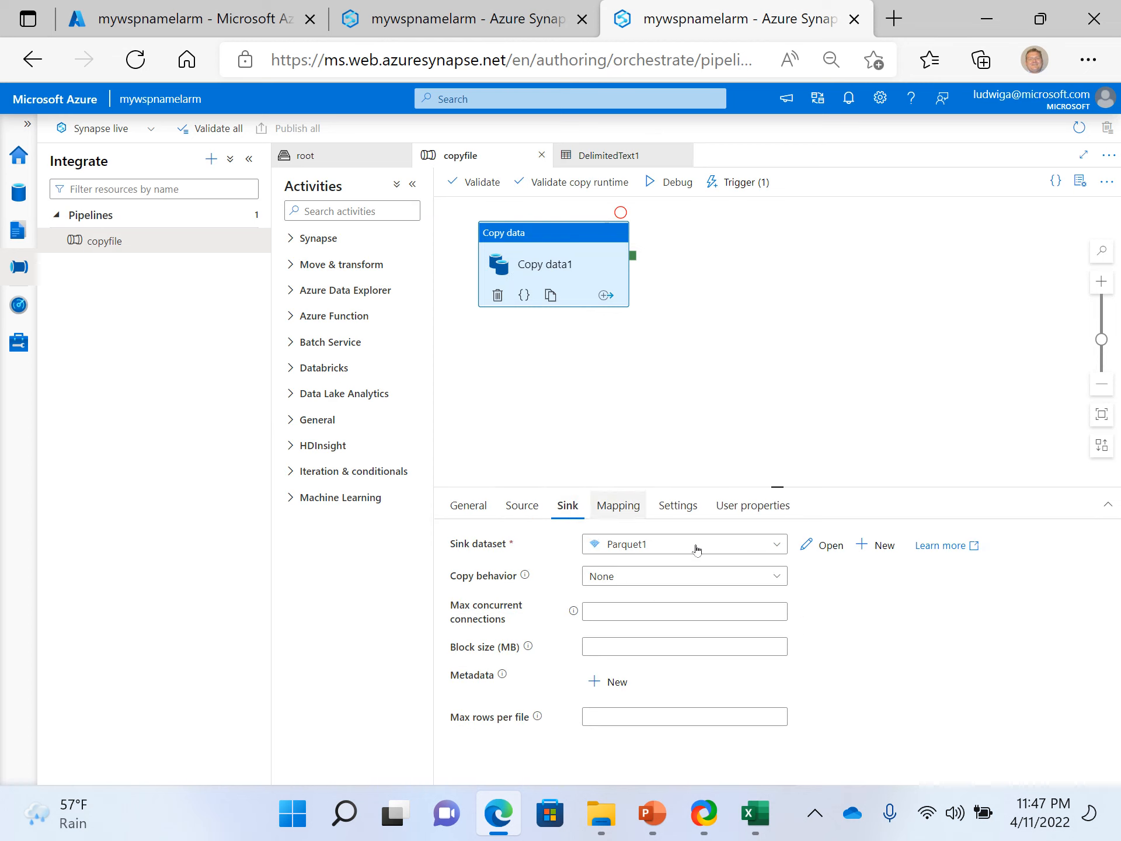
click(823, 546)
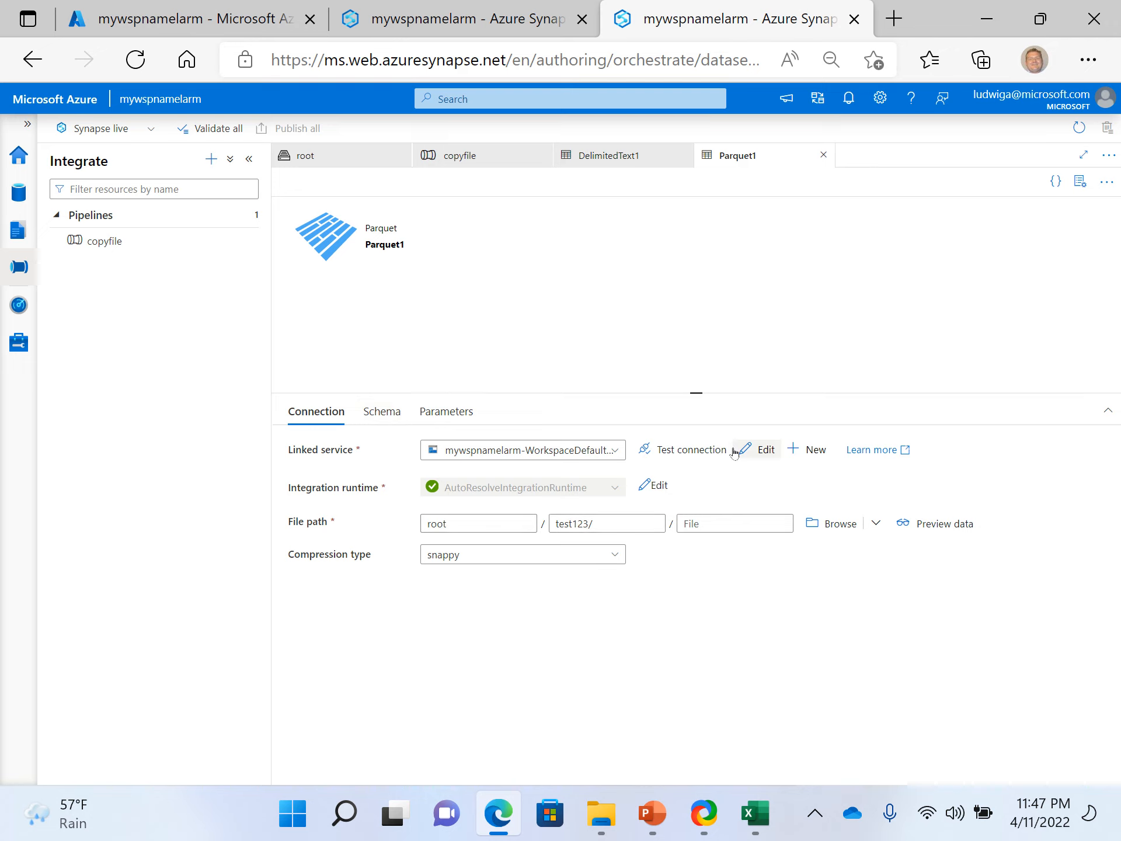
- Inspect the Parquet1 dataset's linked service settings and preview the dataset's data, closing both views
click(756, 449)
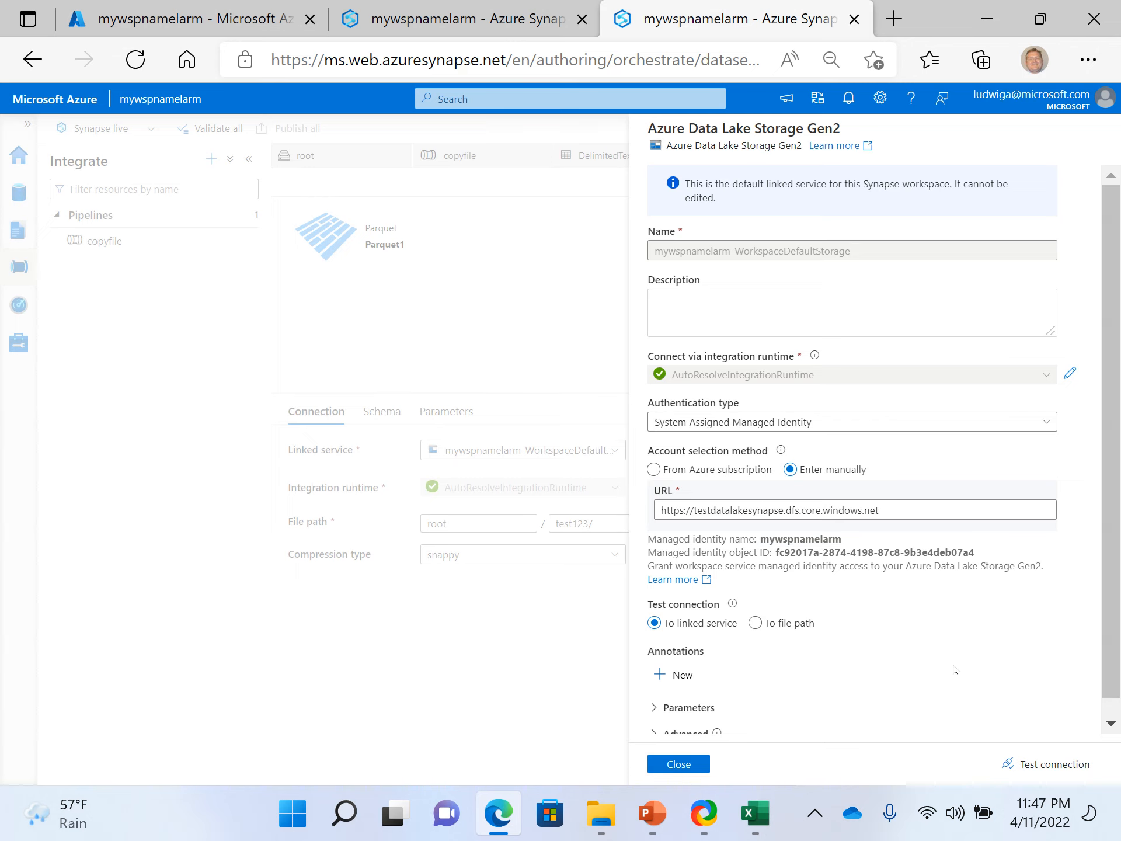
click(678, 764)
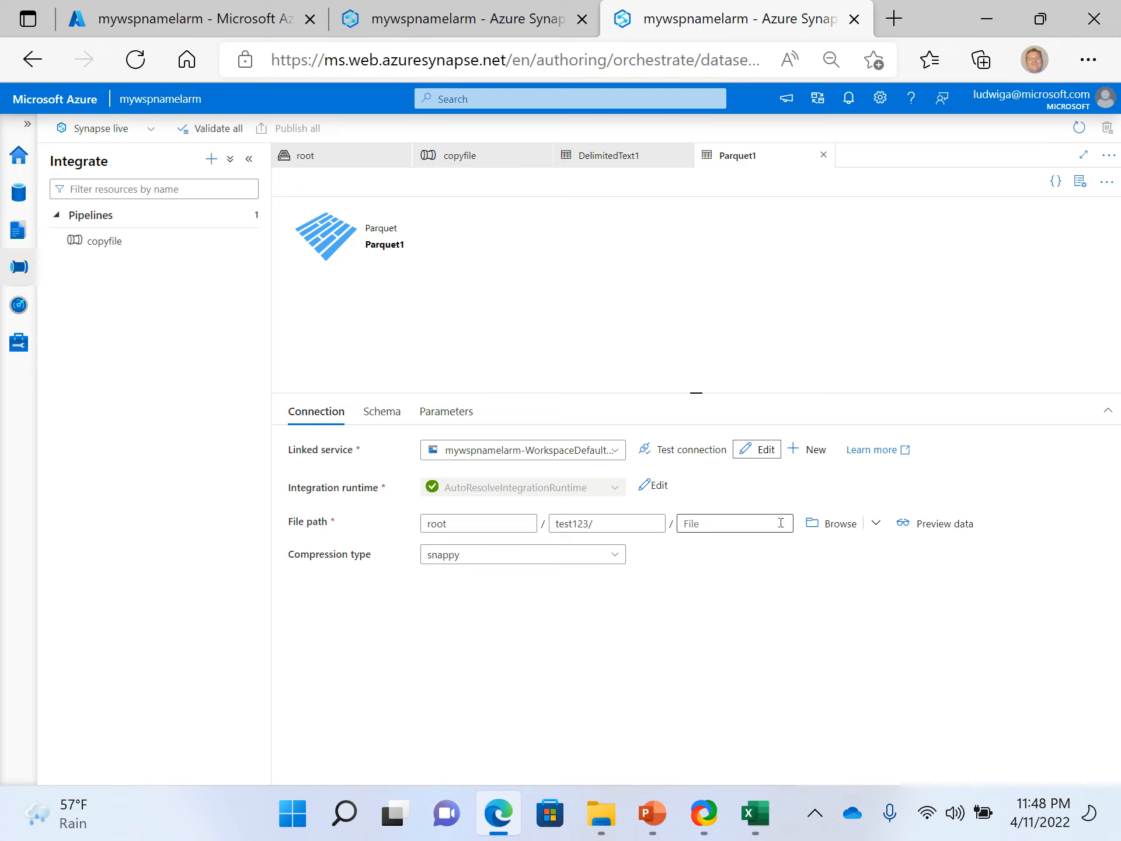
click(932, 532)
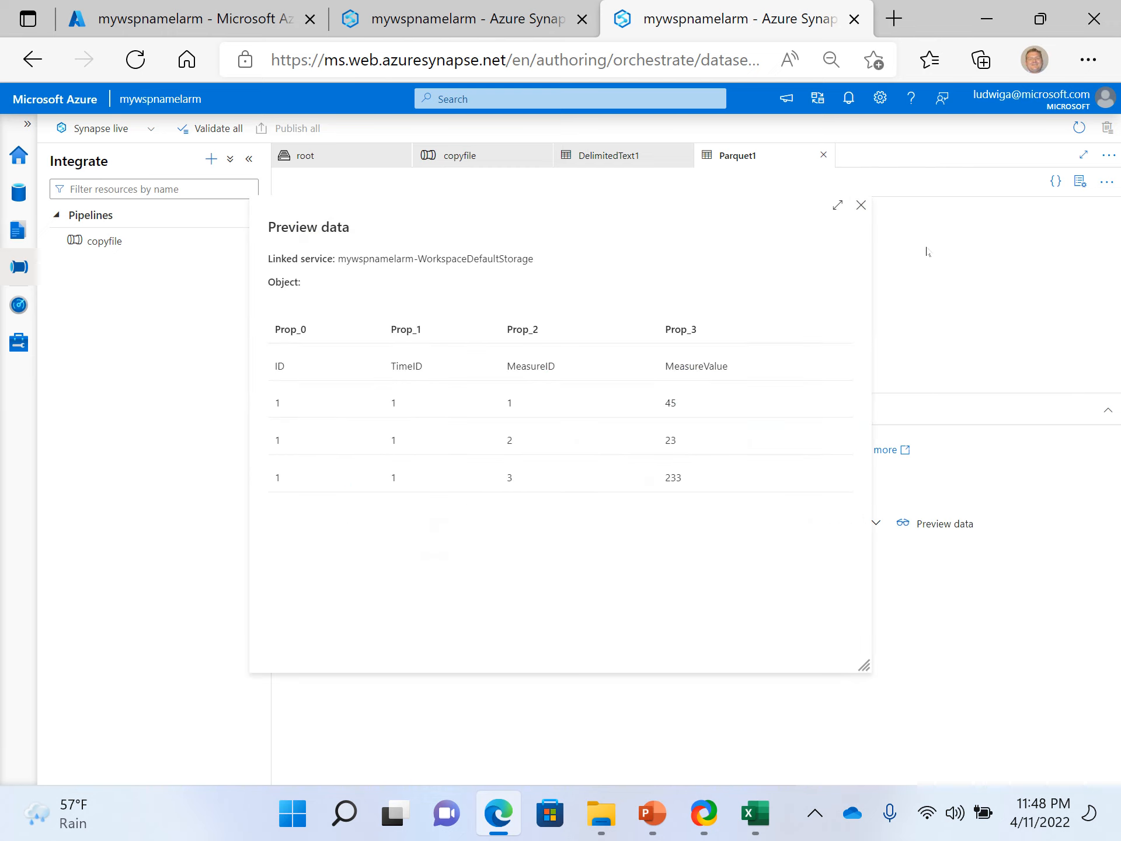
click(862, 206)
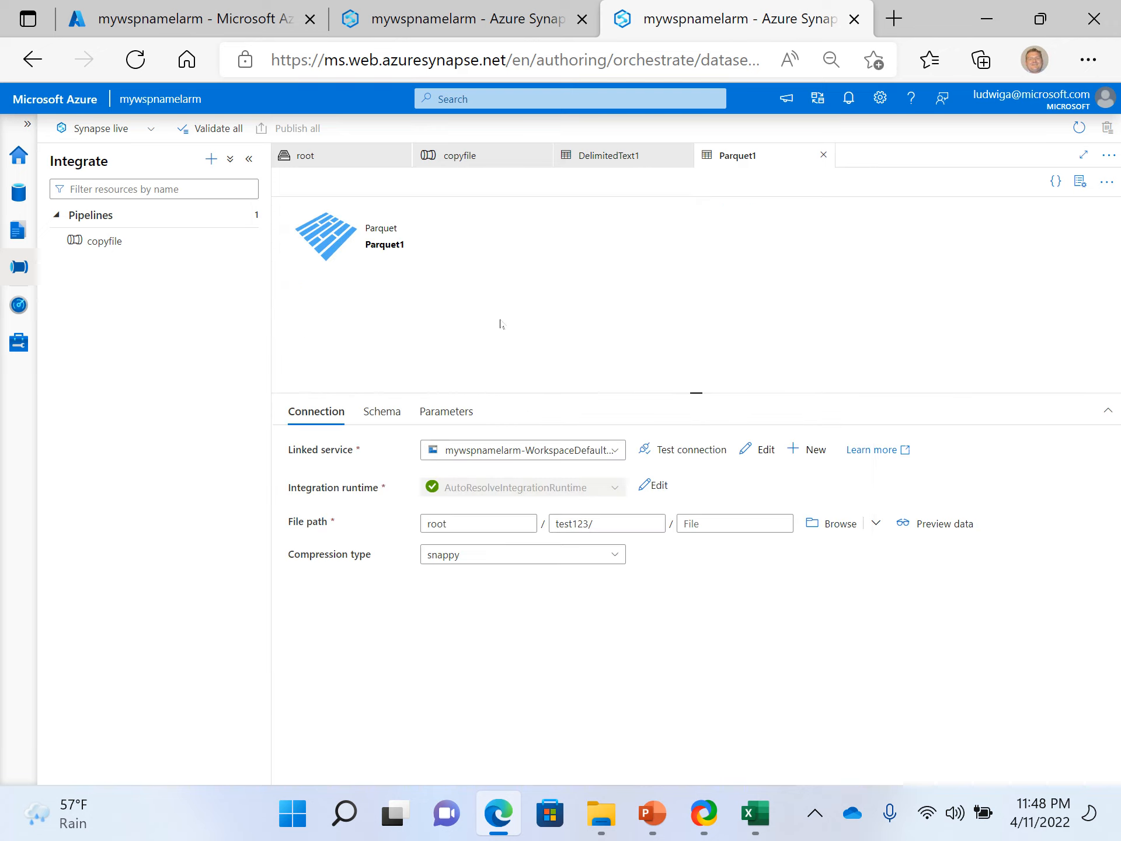
- Open another Synapse Studio session from the workspace's Azure portal page and display its Apache Spark pool management list
click(453, 22)
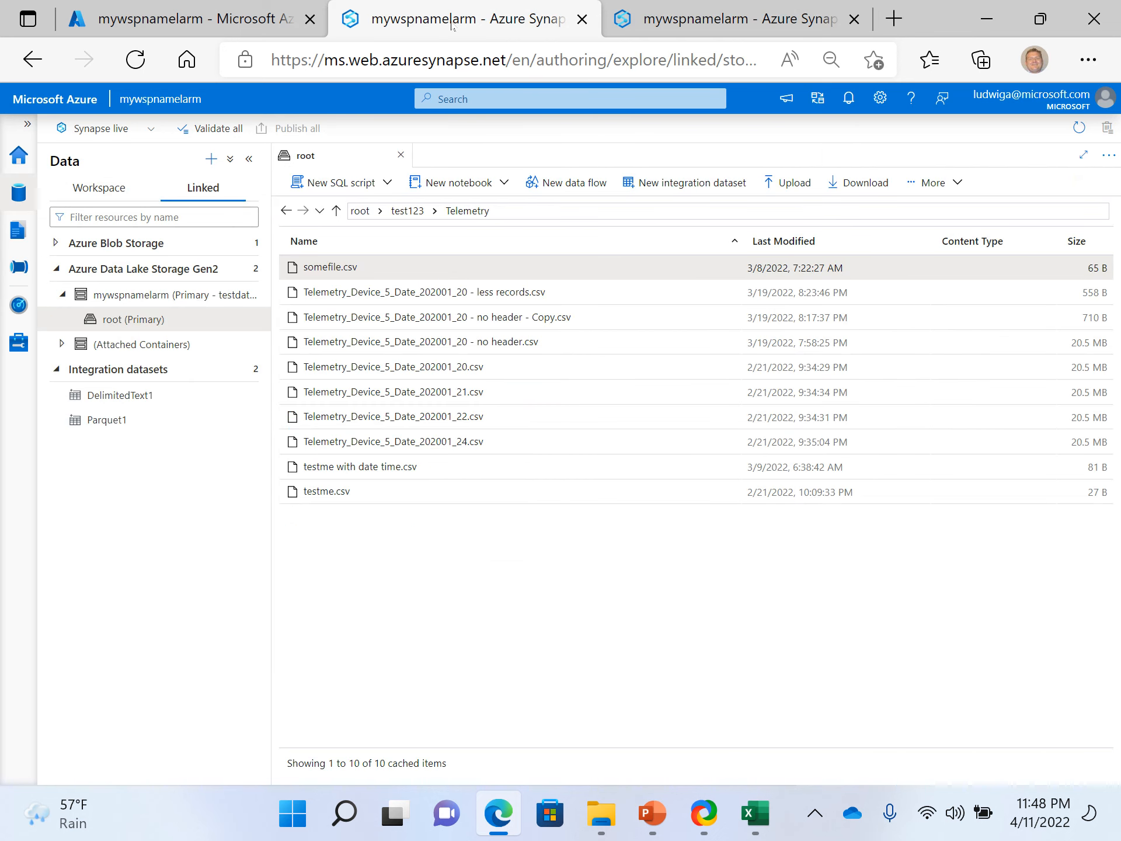
click(251, 19)
click(428, 5)
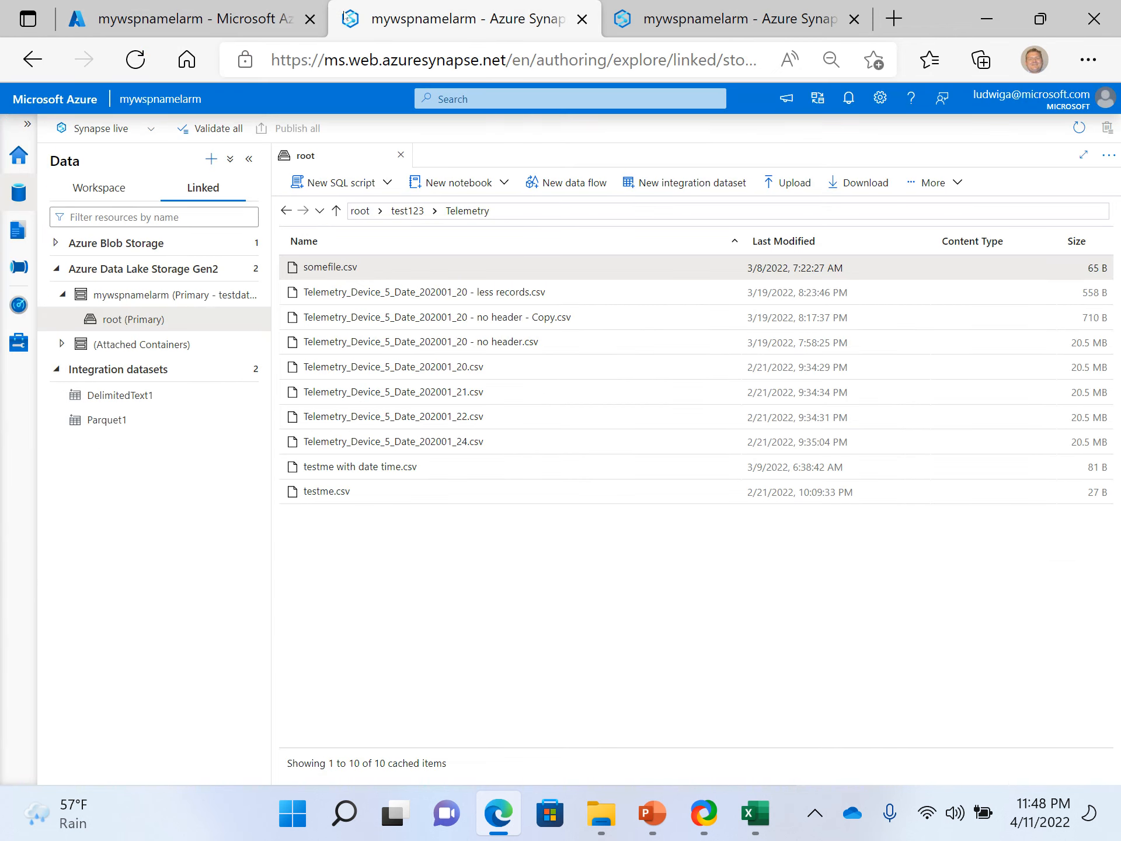
click(211, 21)
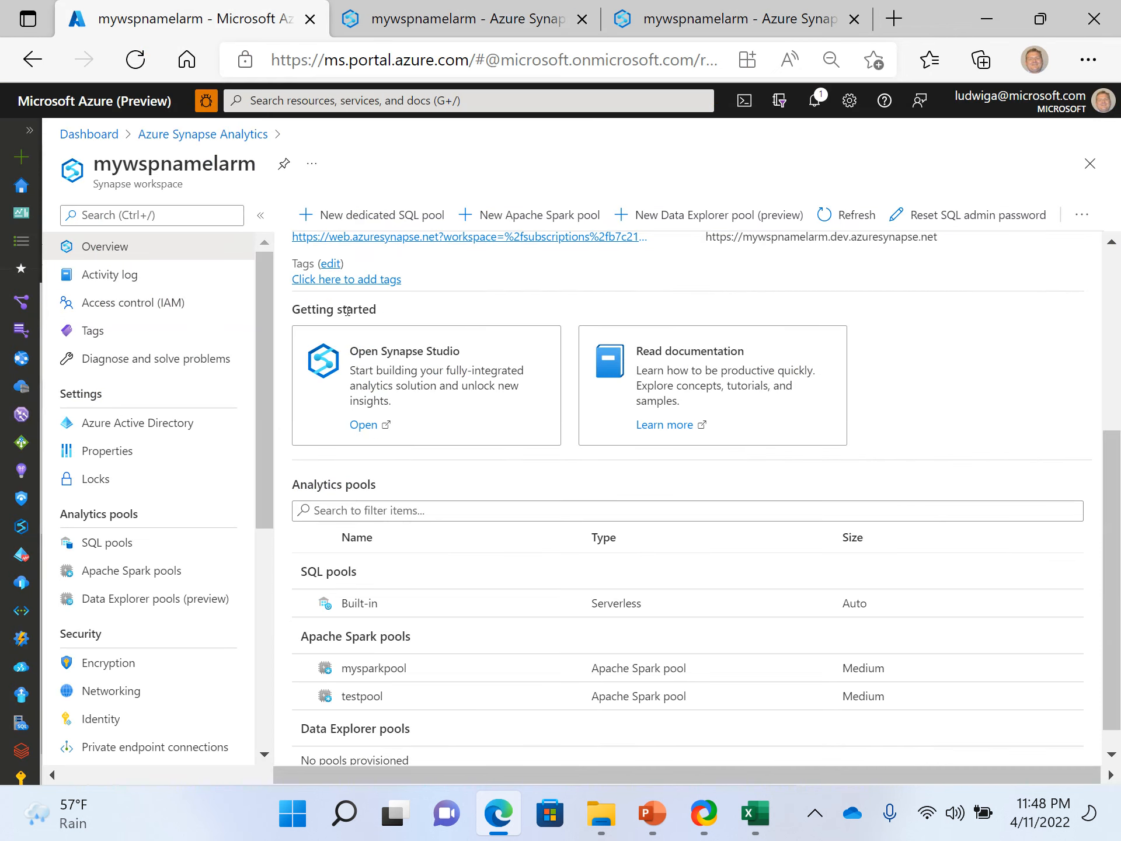
click(366, 427)
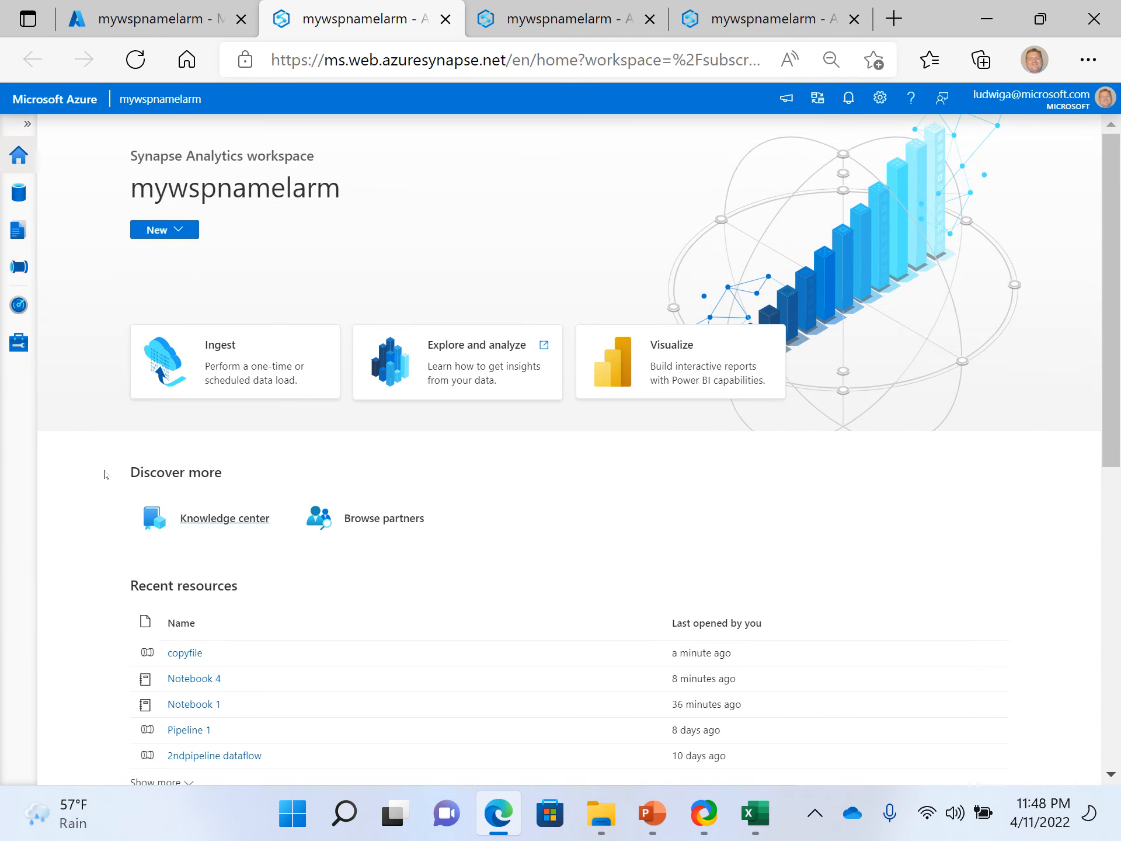
click(18, 345)
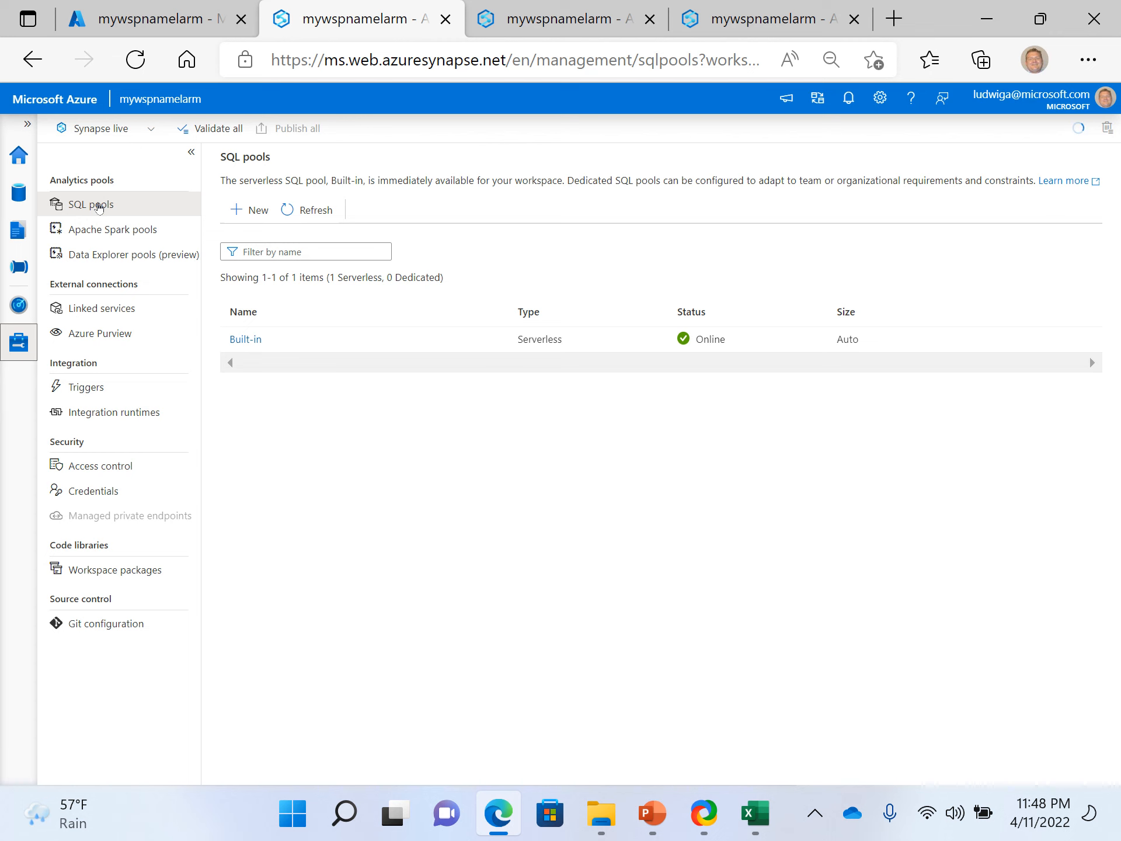
click(96, 229)
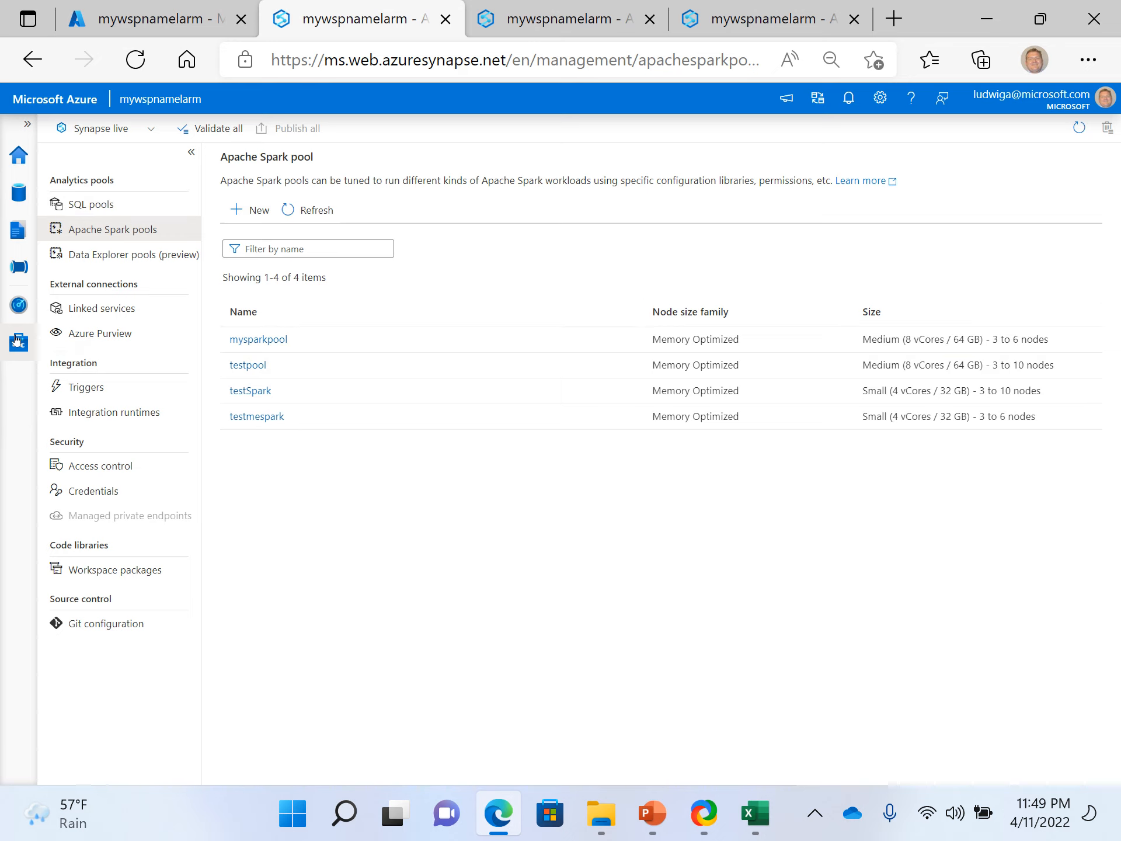
- Display the Apache Spark pools in the Monitor hub and open the testSpark pool's details
click(28, 299)
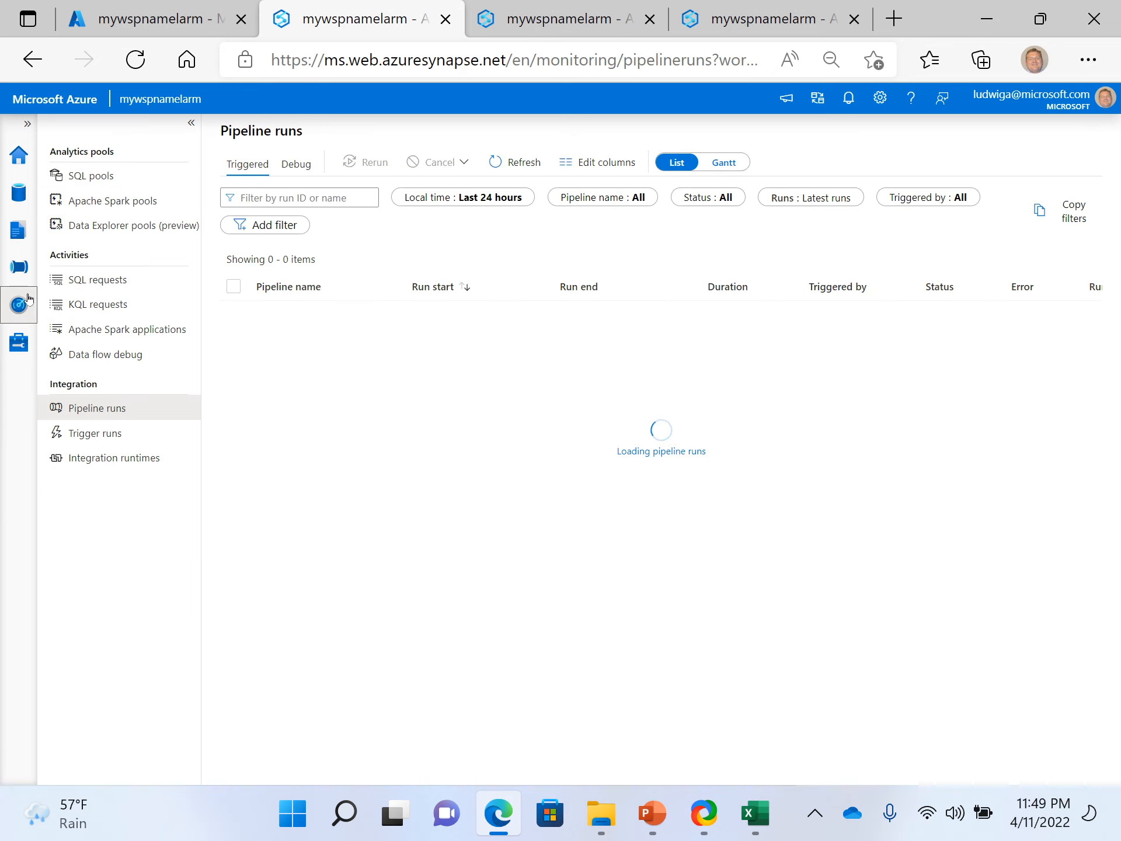
click(129, 199)
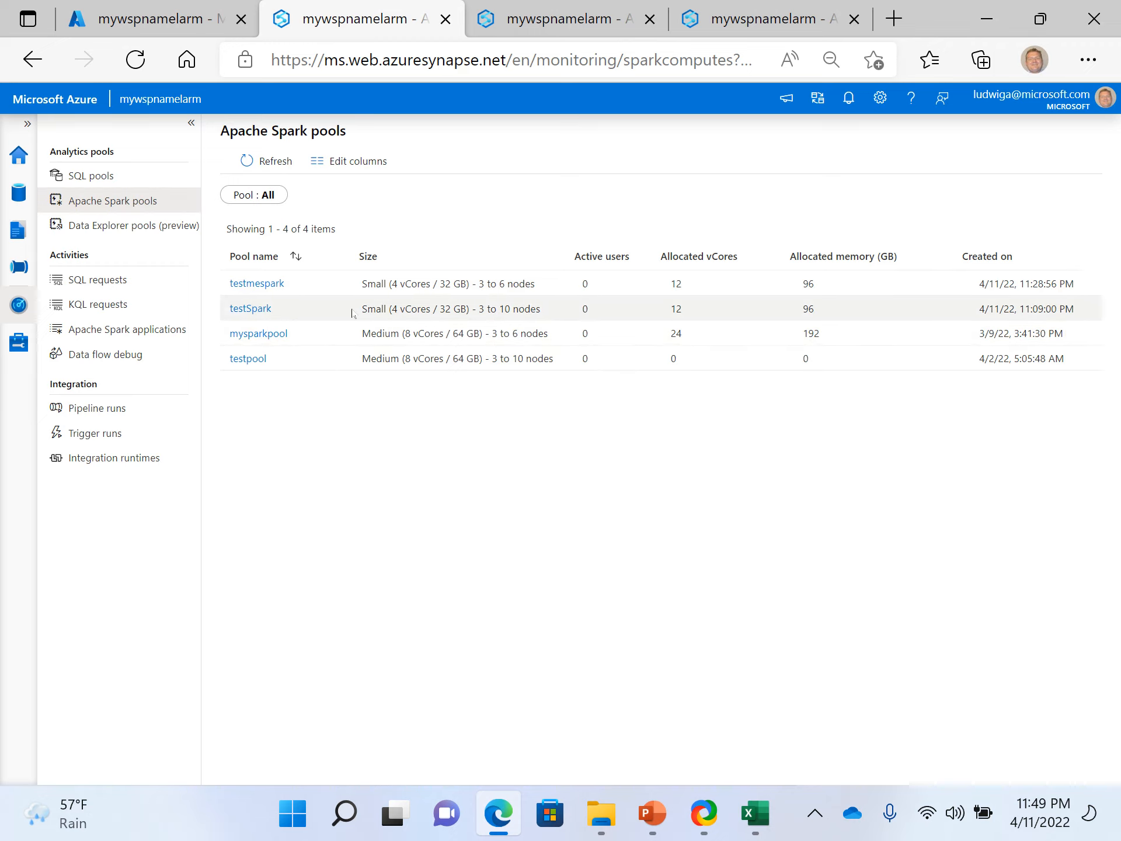
click(251, 317)
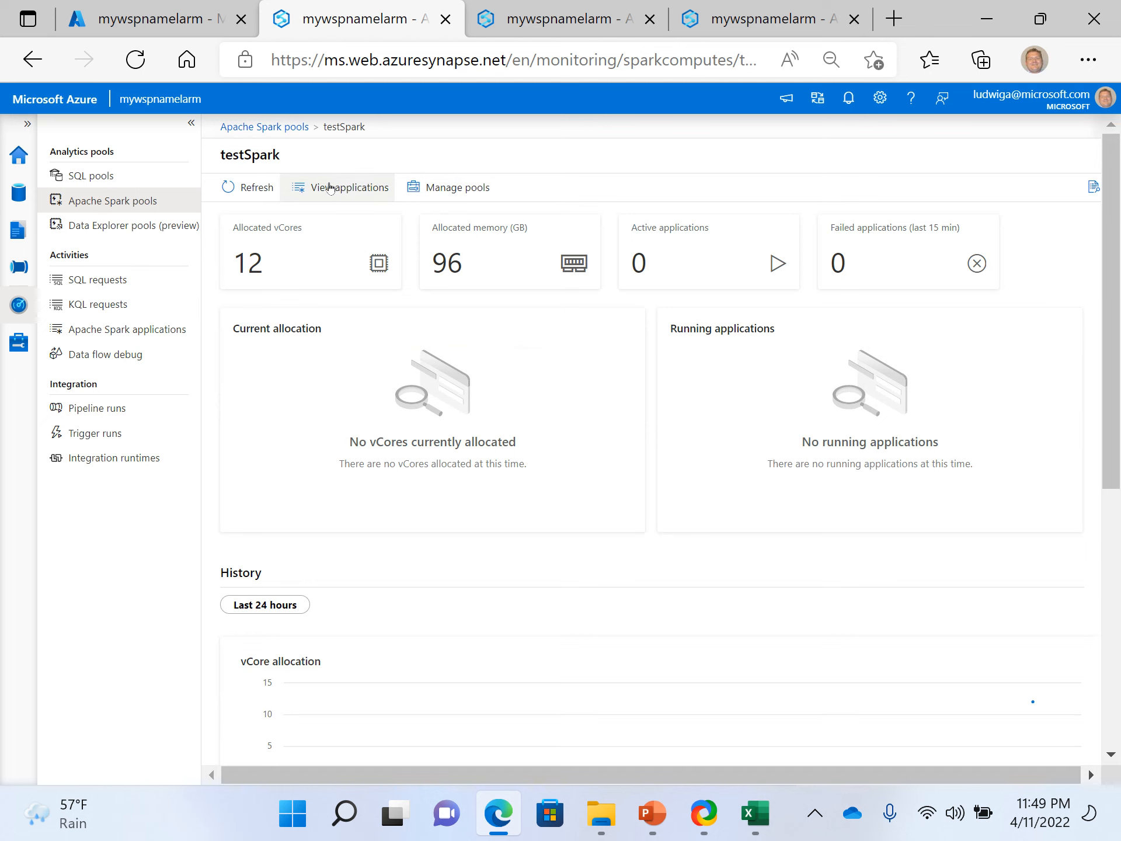
- Go from testSpark's details to pool management, view the additional actions available for testpool, and refresh the pool list
click(475, 185)
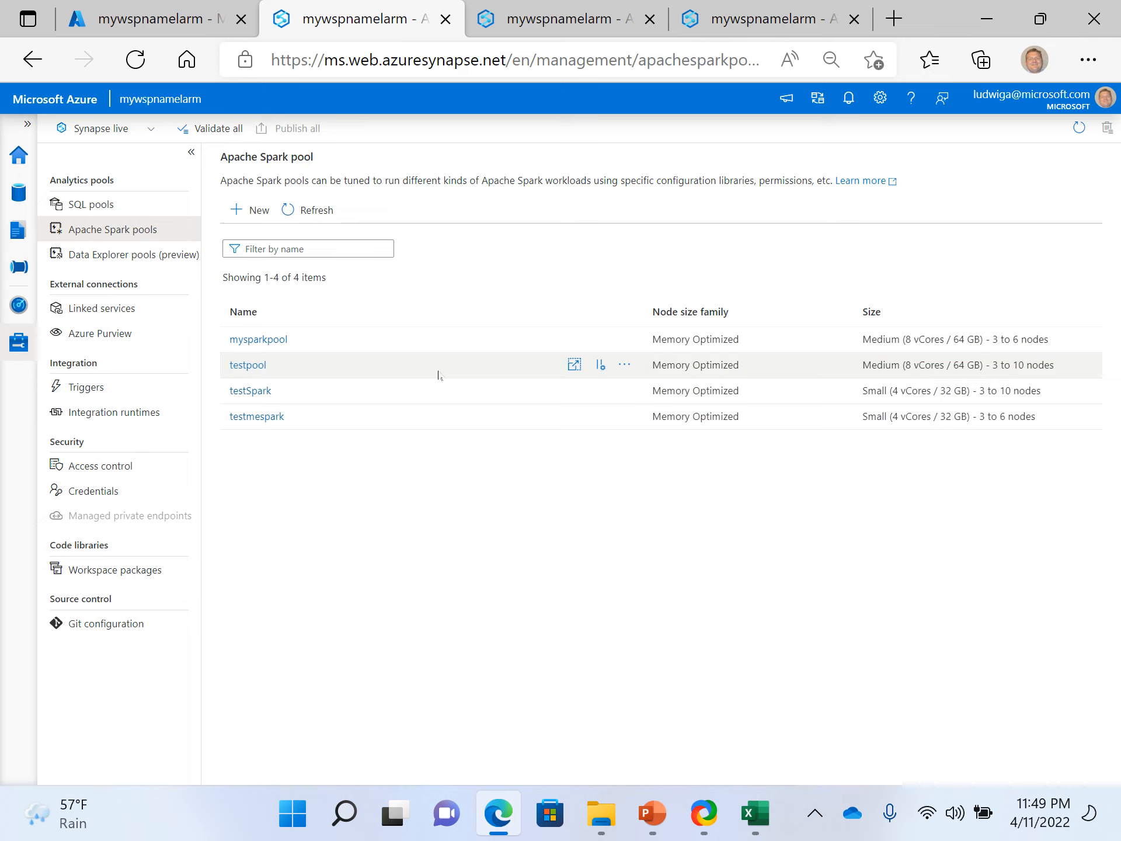
click(624, 372)
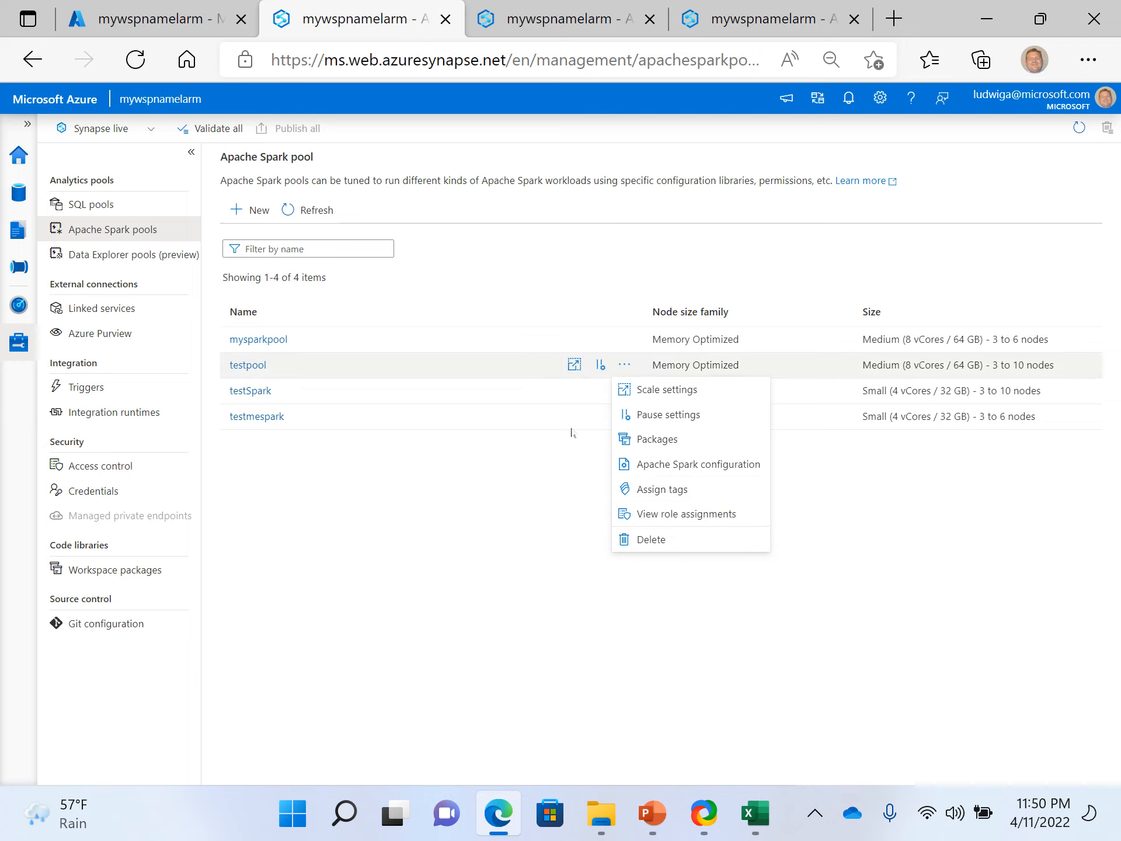
click(438, 540)
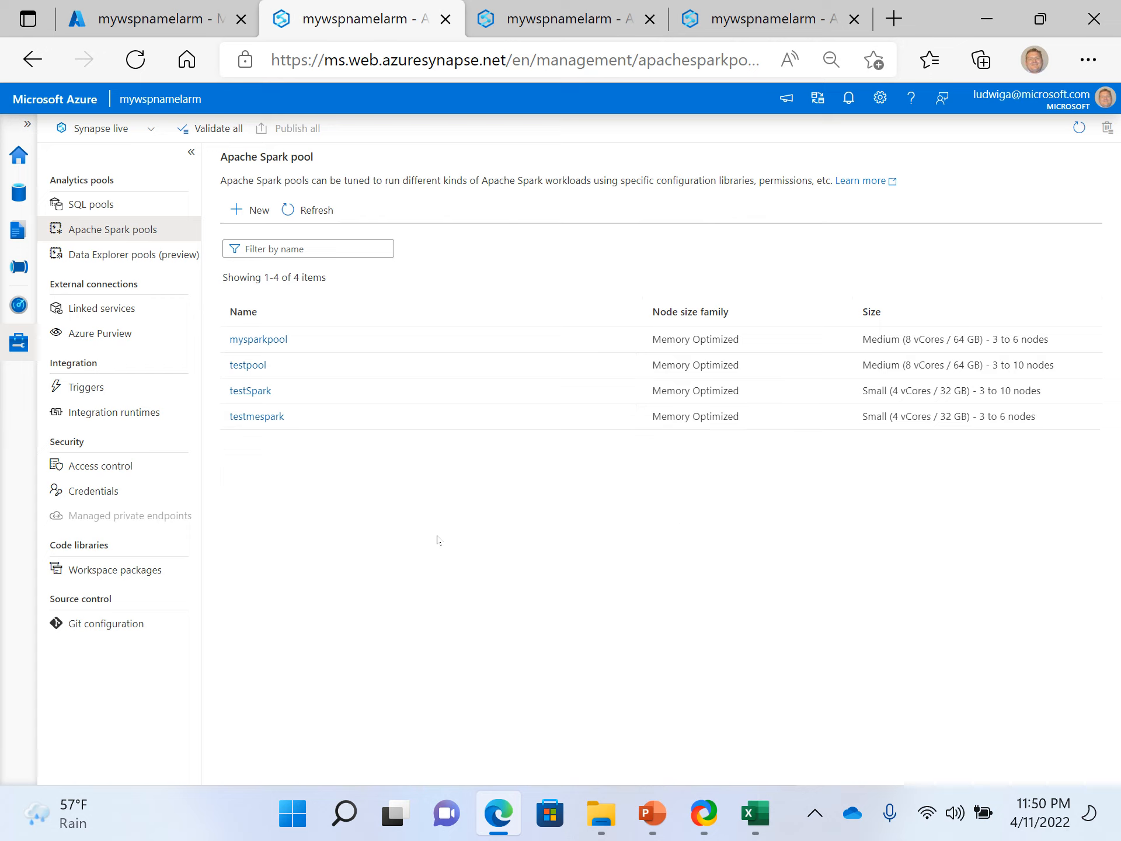
click(316, 212)
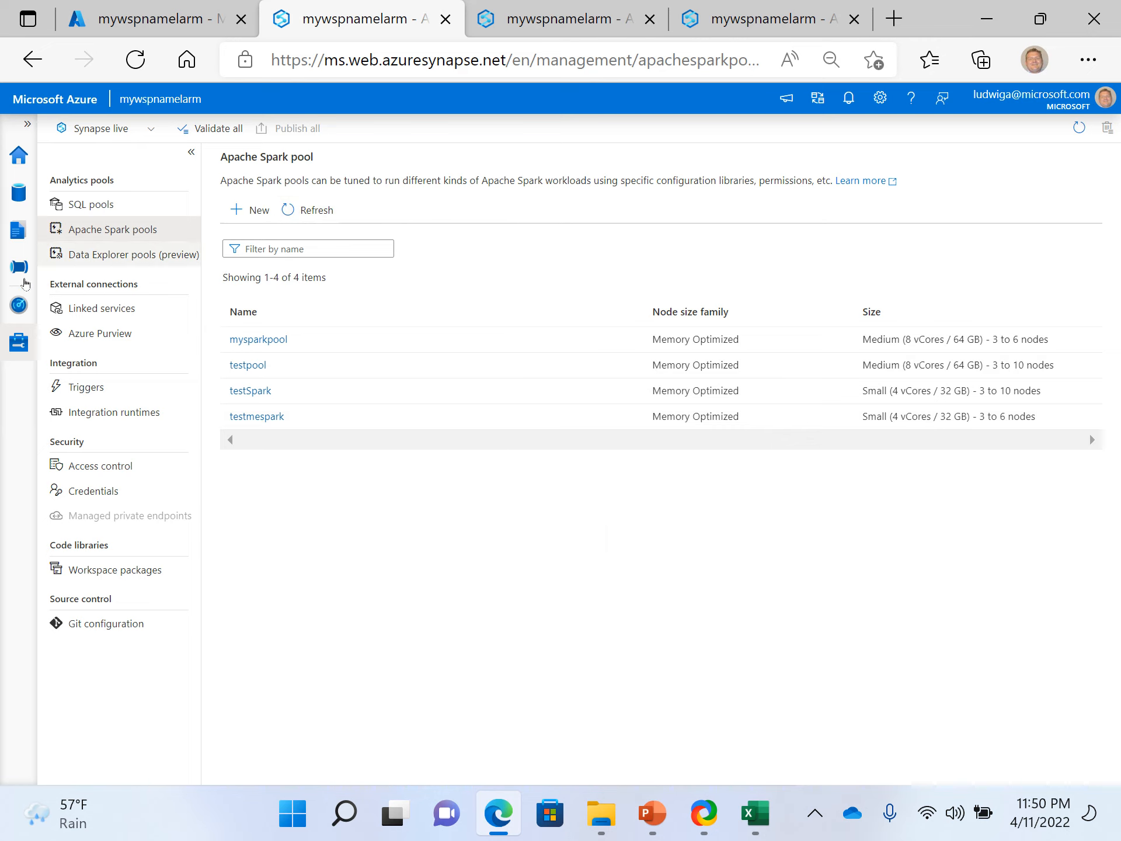
- Return to the Monitor hub's Apache Spark pools and open the testmespark pool's details
click(18, 304)
click(17, 345)
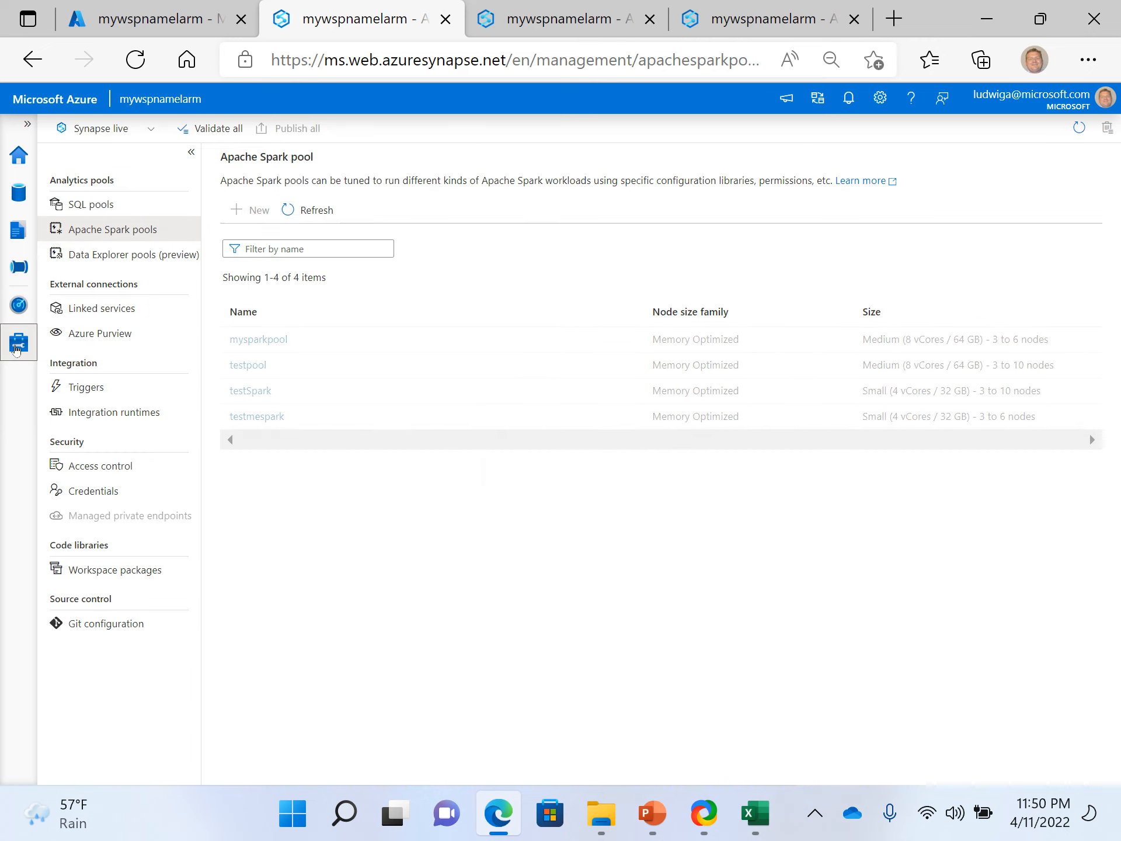
click(19, 302)
click(138, 203)
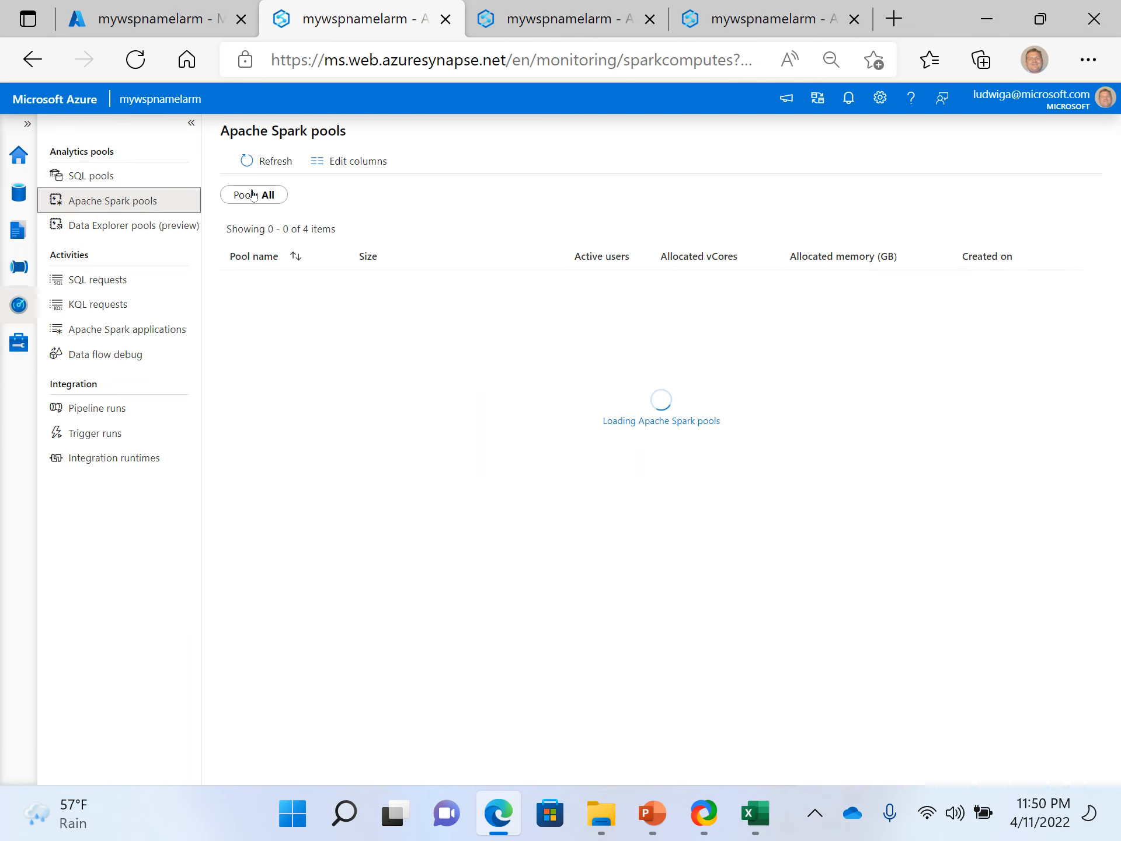
click(130, 226)
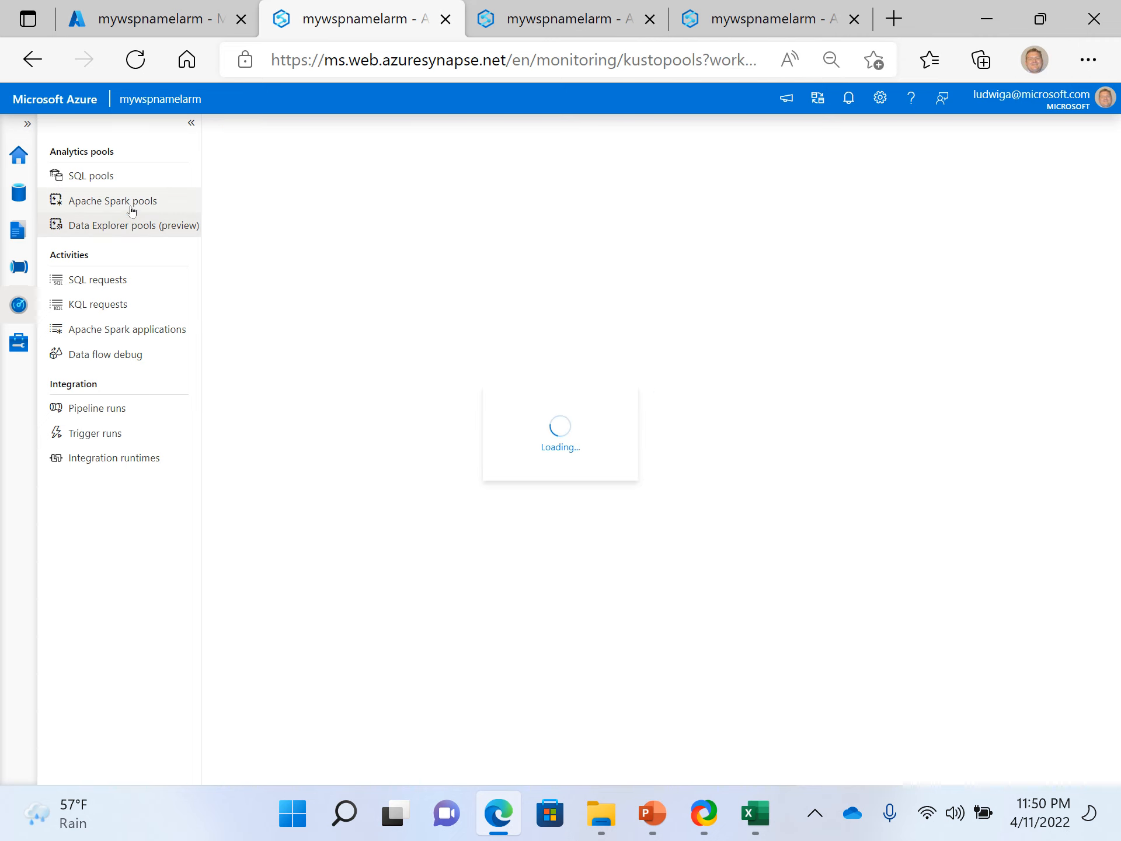
click(131, 208)
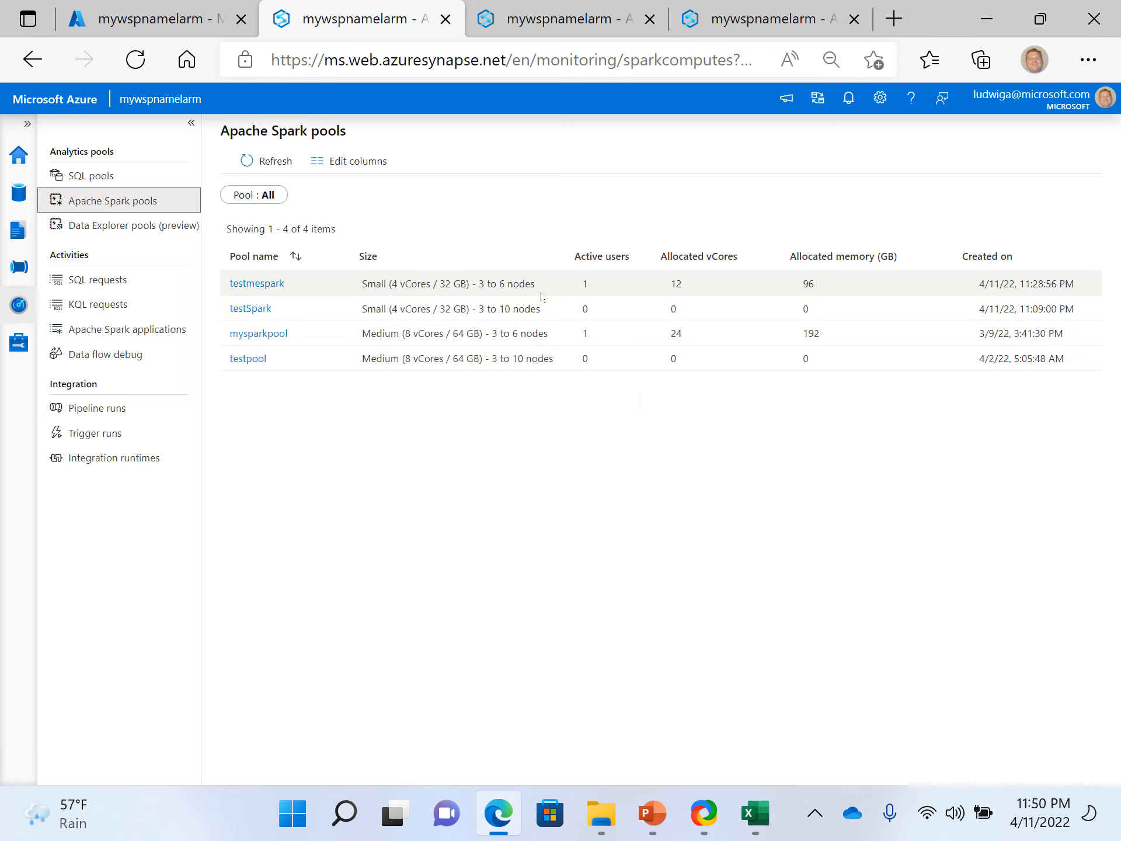
click(255, 286)
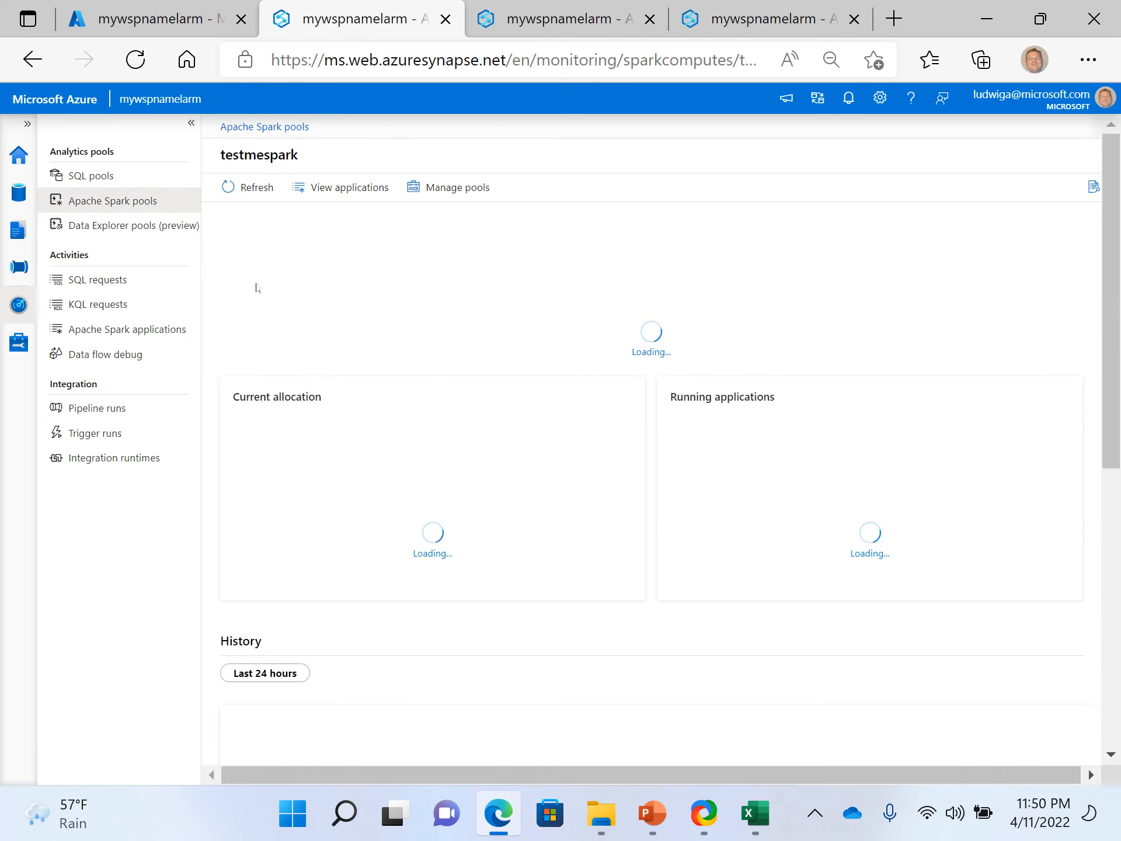
- Revisit the Apache Spark pool management list, then reopen testmespark's monitoring details and examine its allocation and application history
click(433, 190)
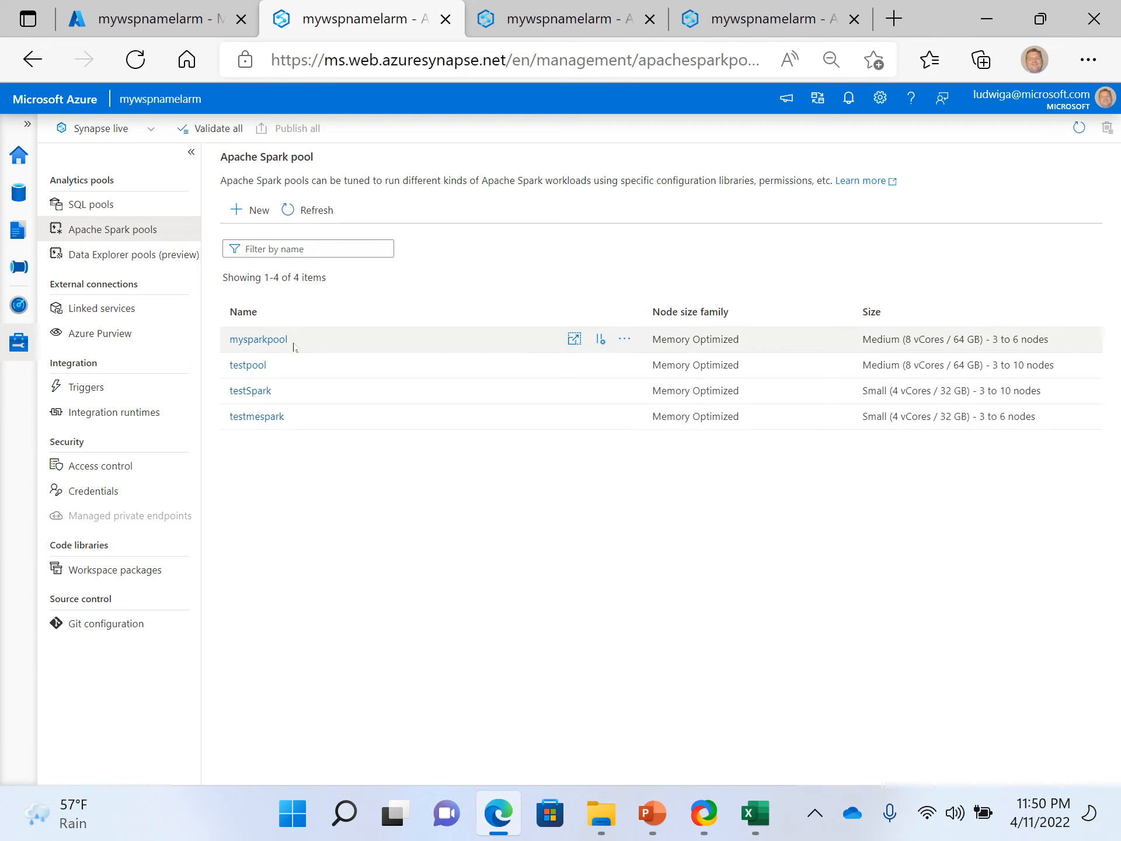
click(128, 233)
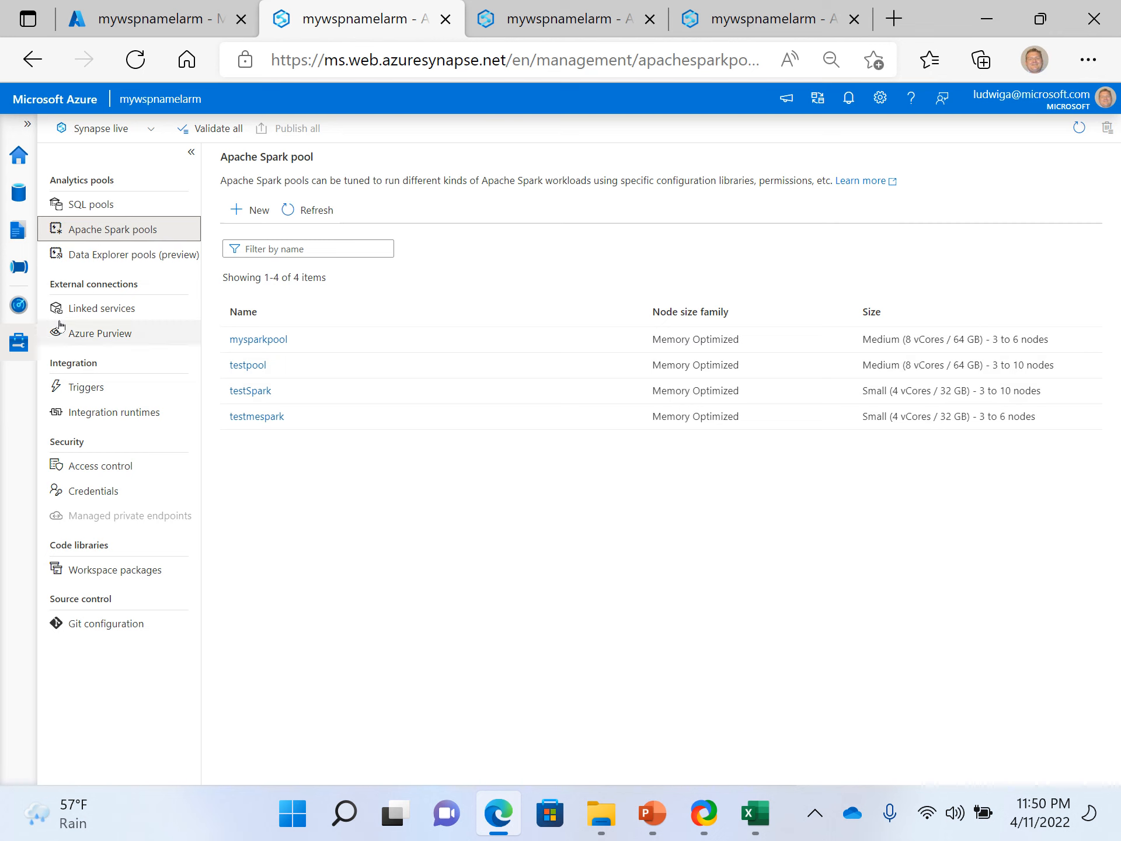
click(29, 310)
click(129, 197)
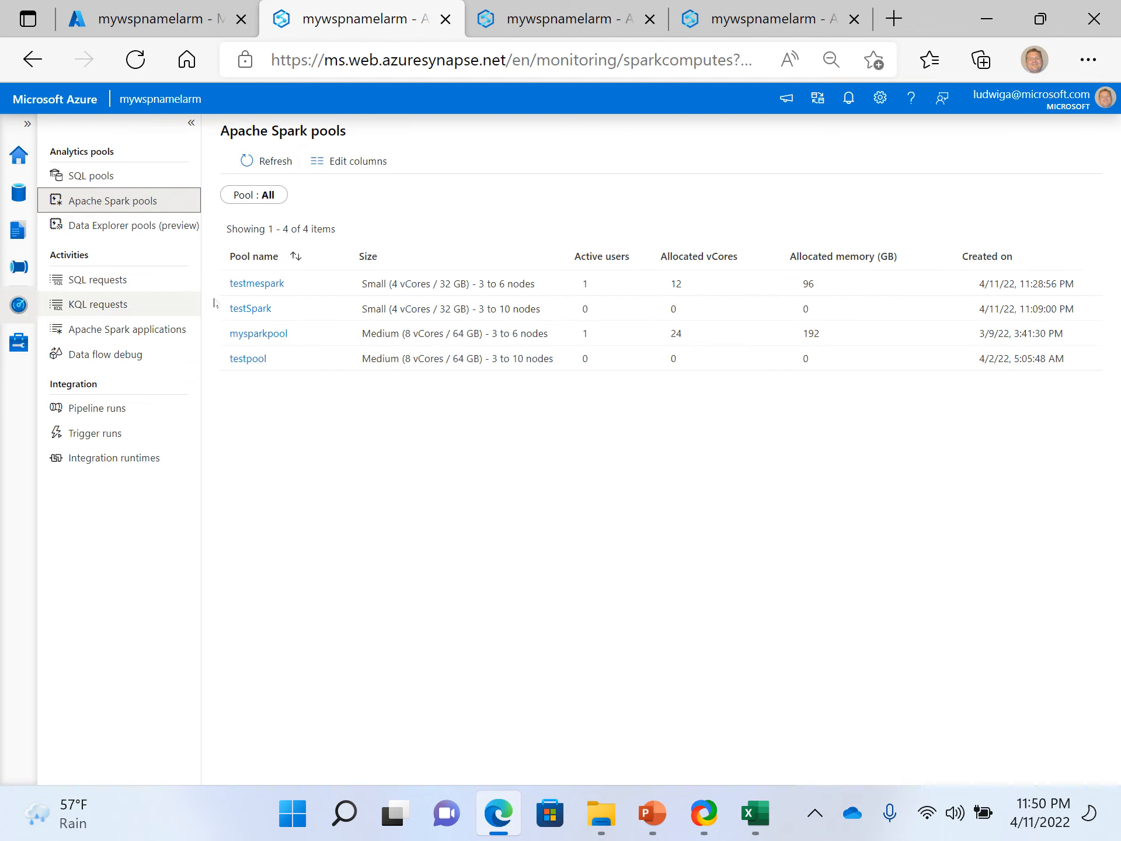
click(262, 283)
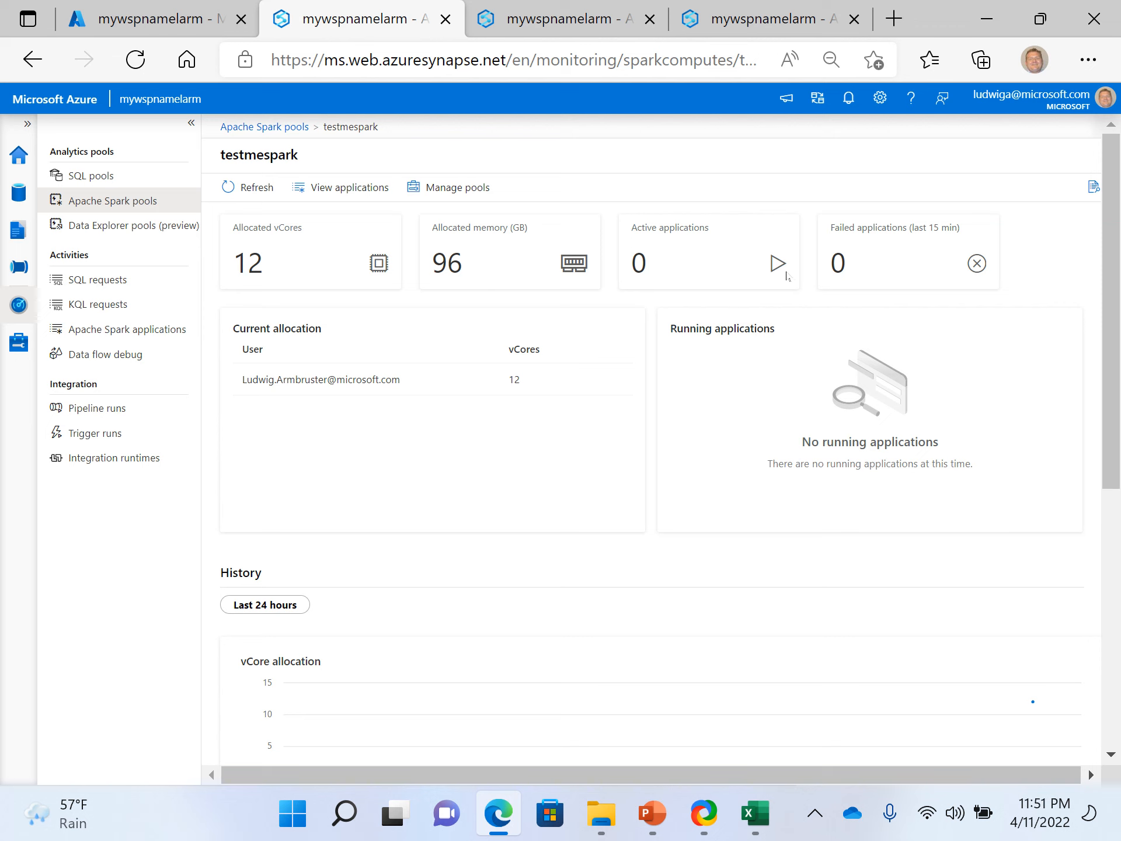
scroll(658, 435, down, 6)
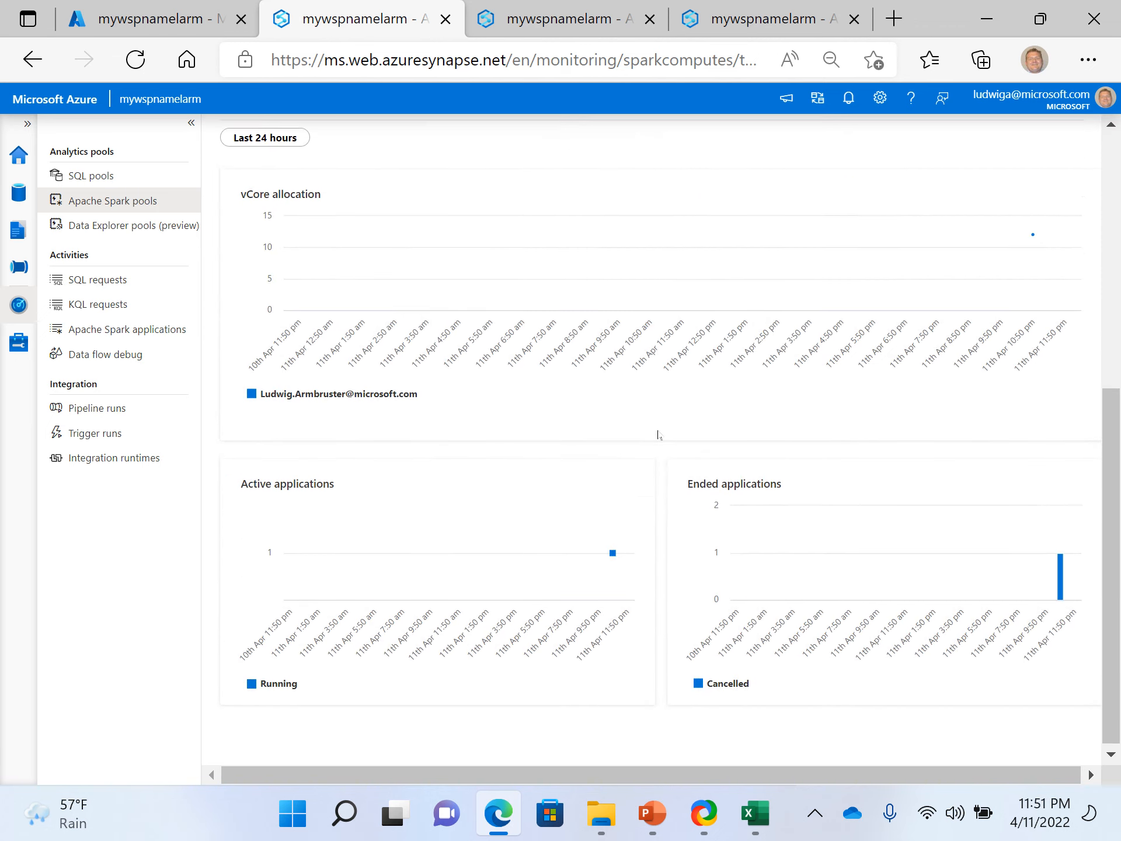
scroll(464, 355, up, 6)
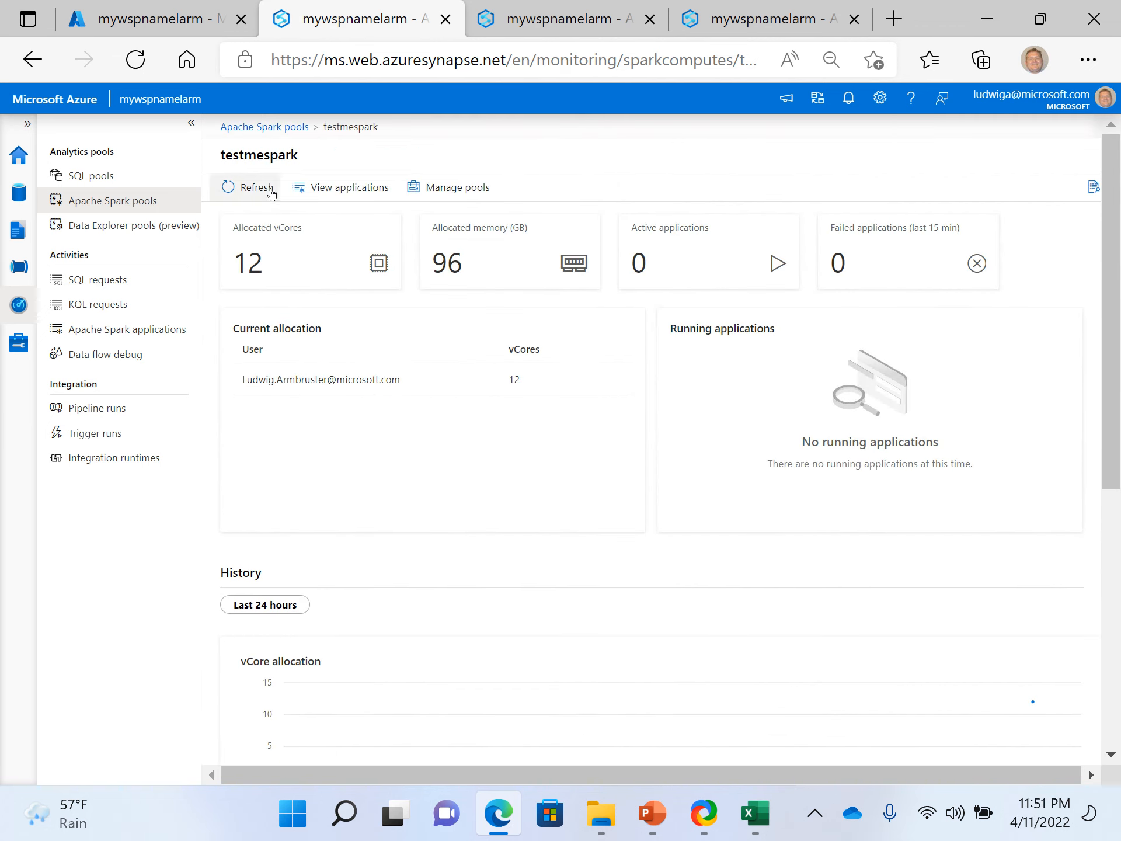
- View the Spark applications run on testmespark, then return to the Apache Spark pool management list
click(320, 188)
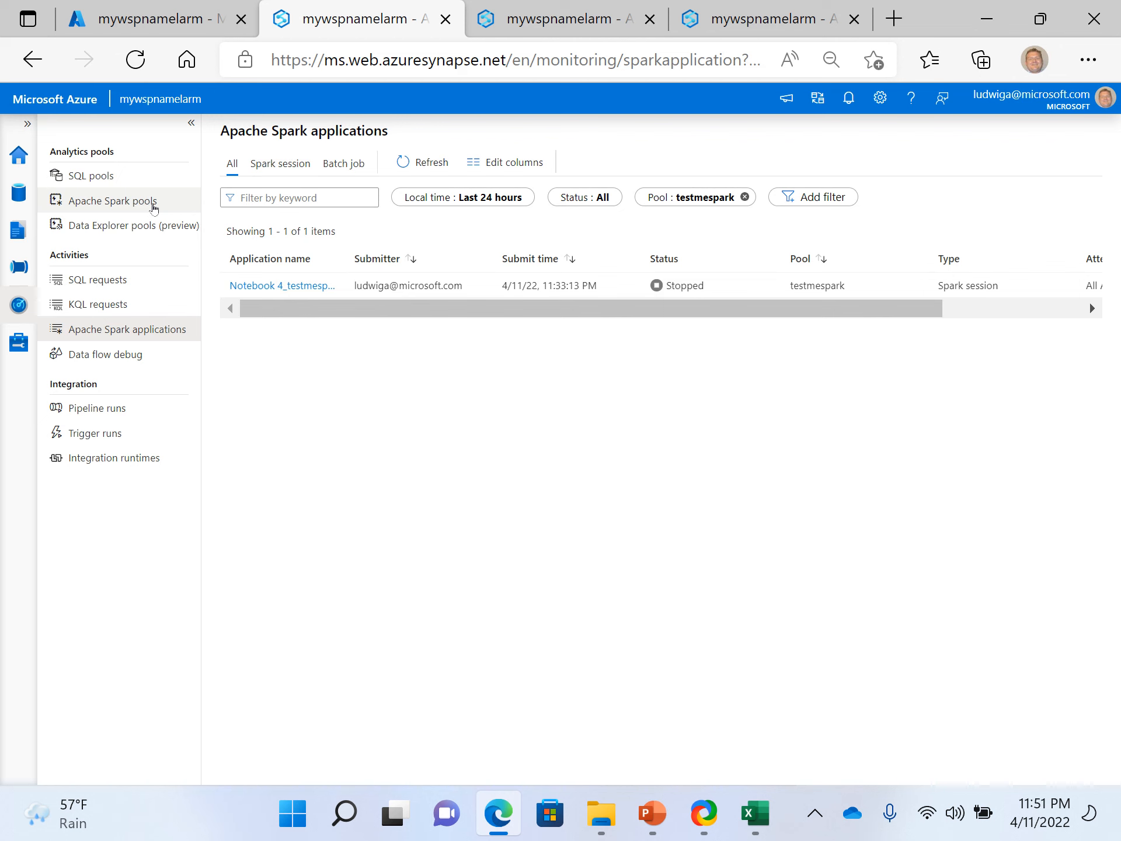
click(154, 206)
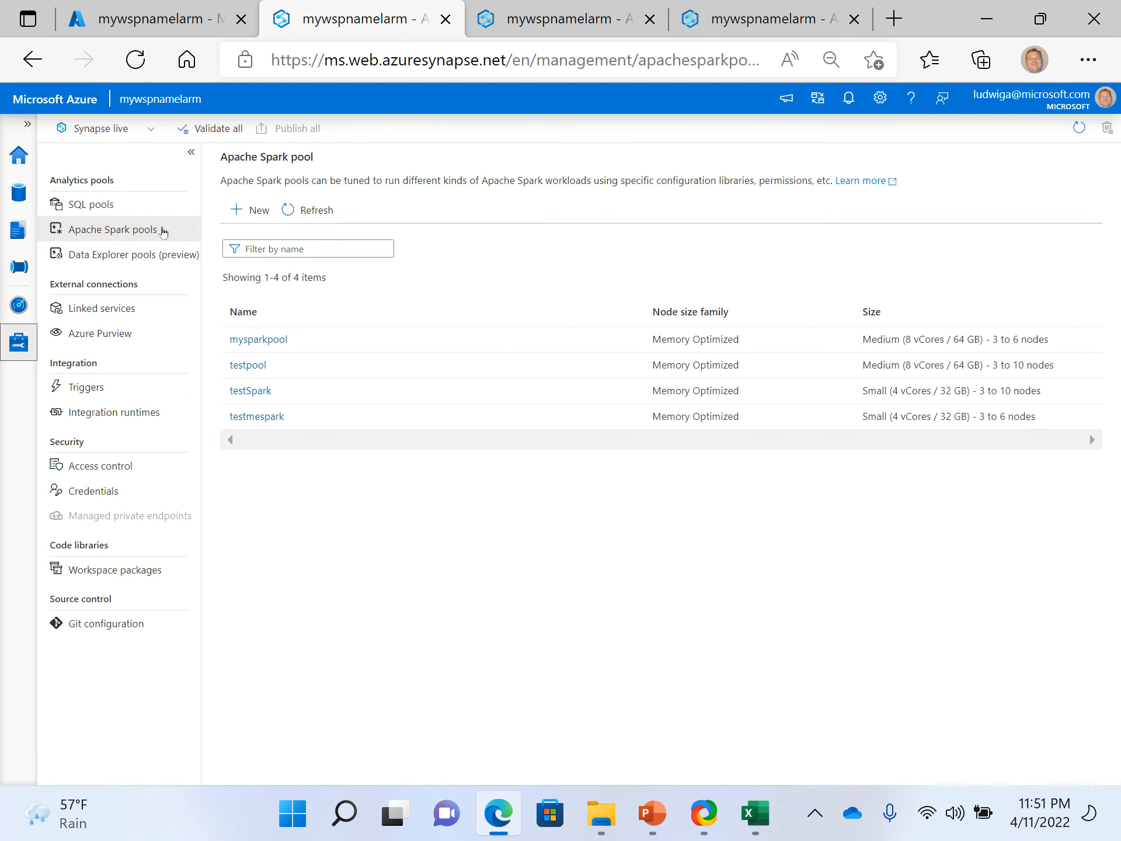
- Start a new Apache Spark pool and name it test4spark
click(256, 211)
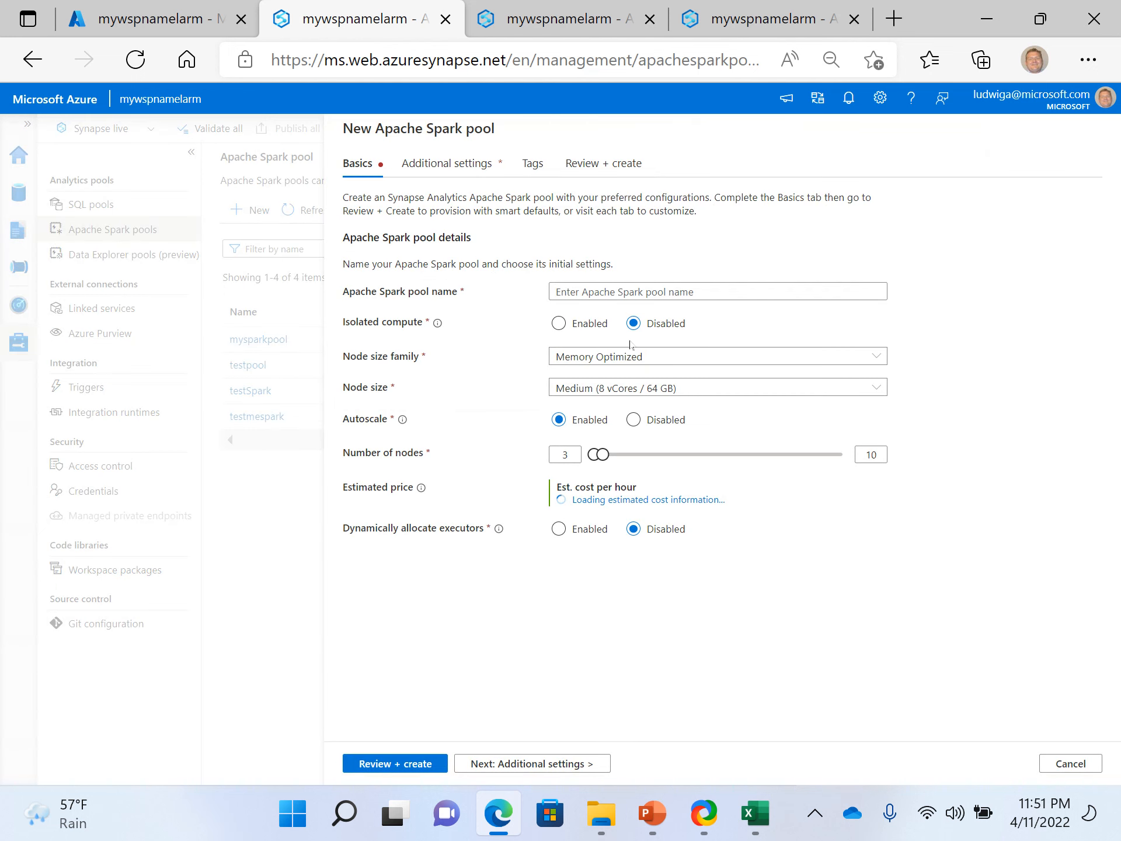
click(643, 292)
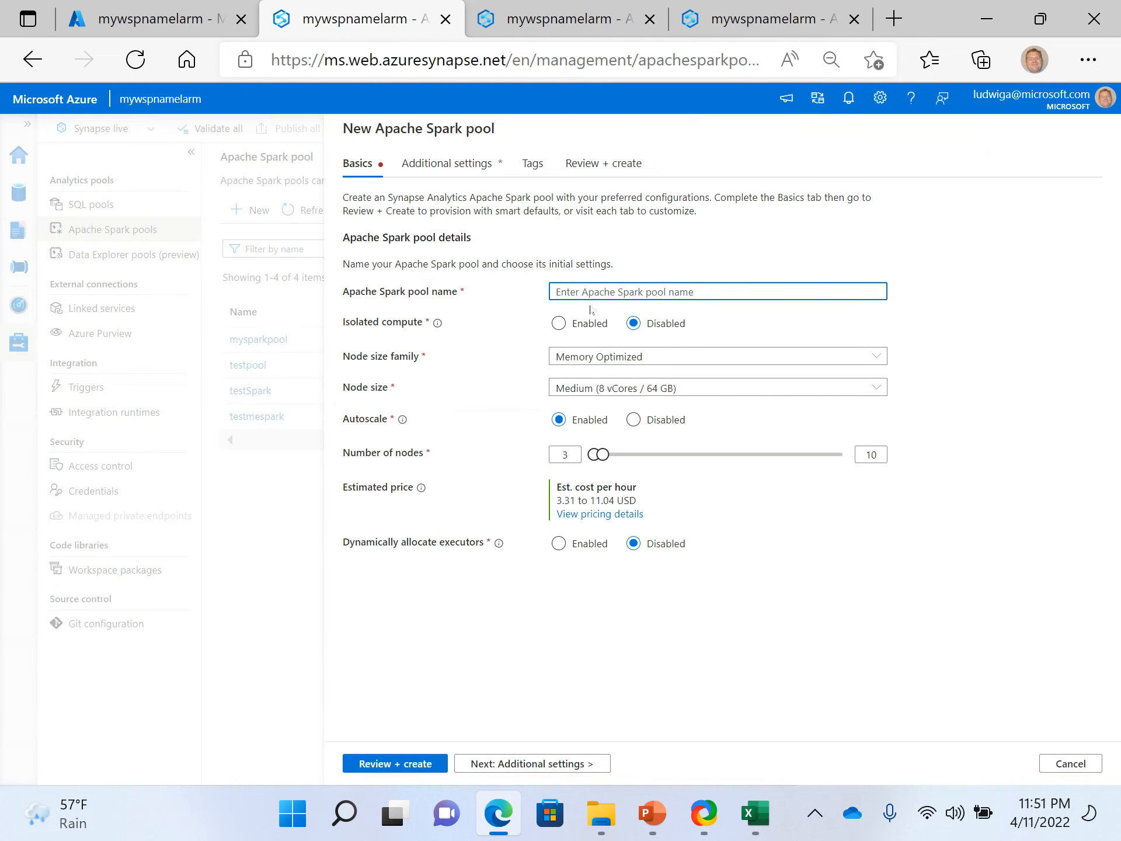
text(test4spark)
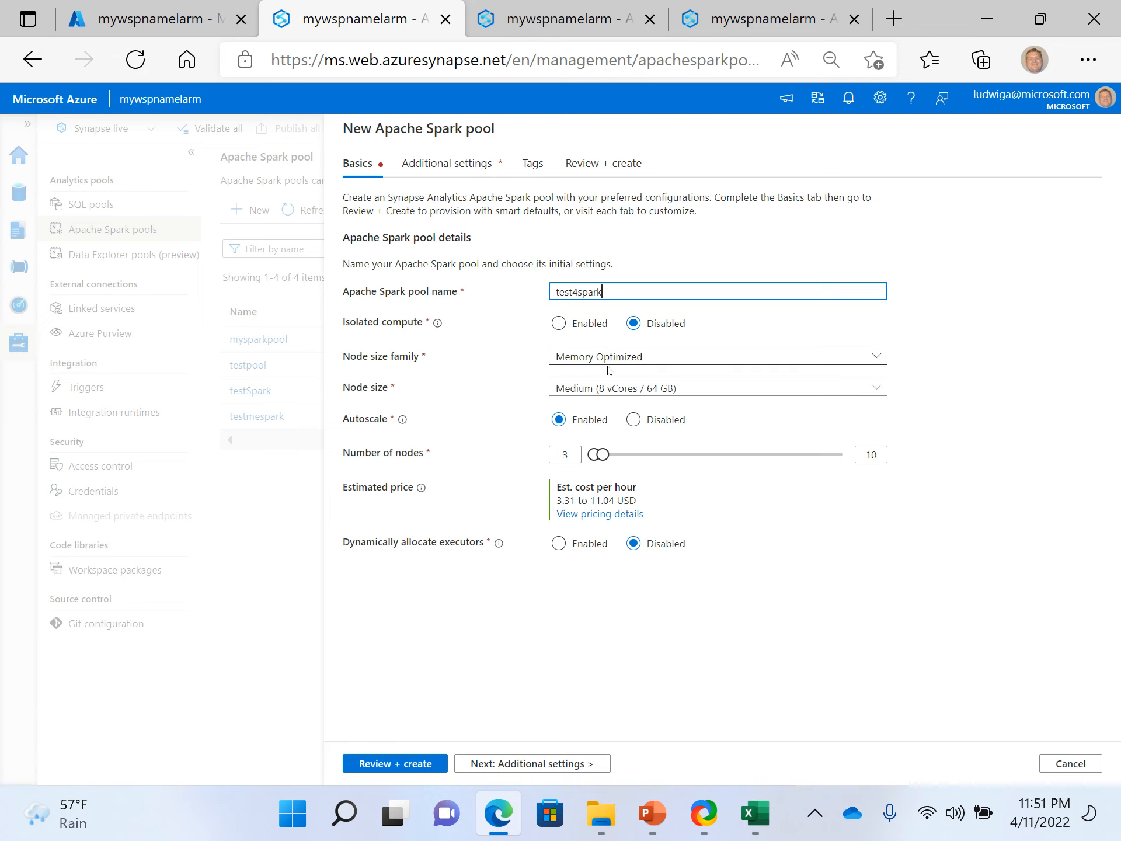
- Set the new pool's node size to Small (4 vCores / 32 GB) and enable dynamic allocation of executors
click(584, 400)
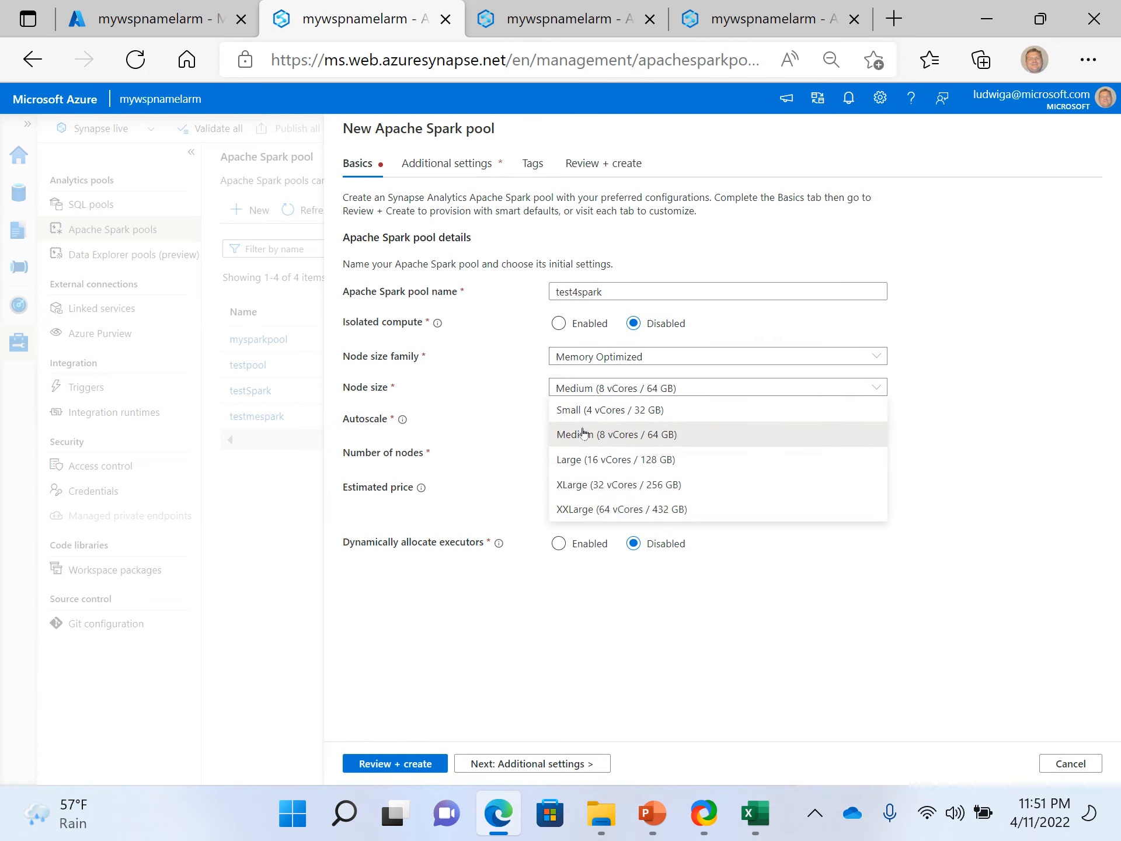
click(584, 409)
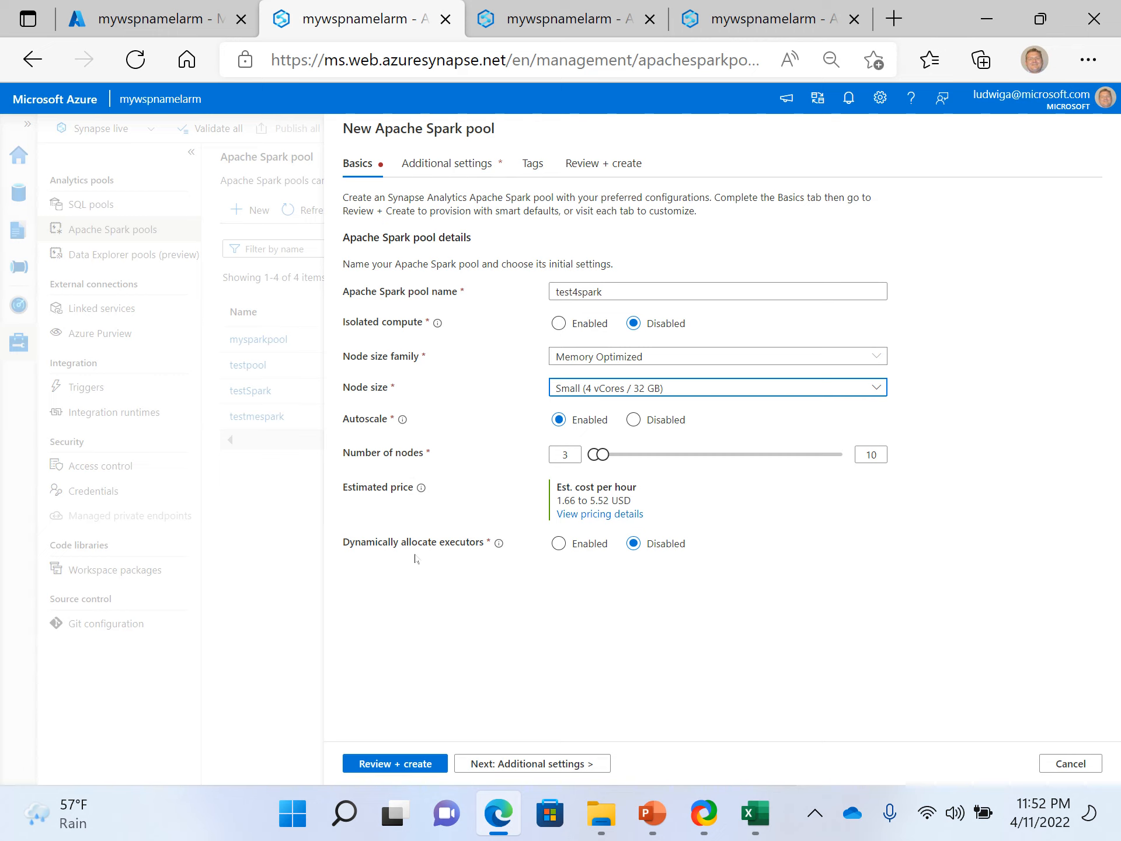
click(558, 549)
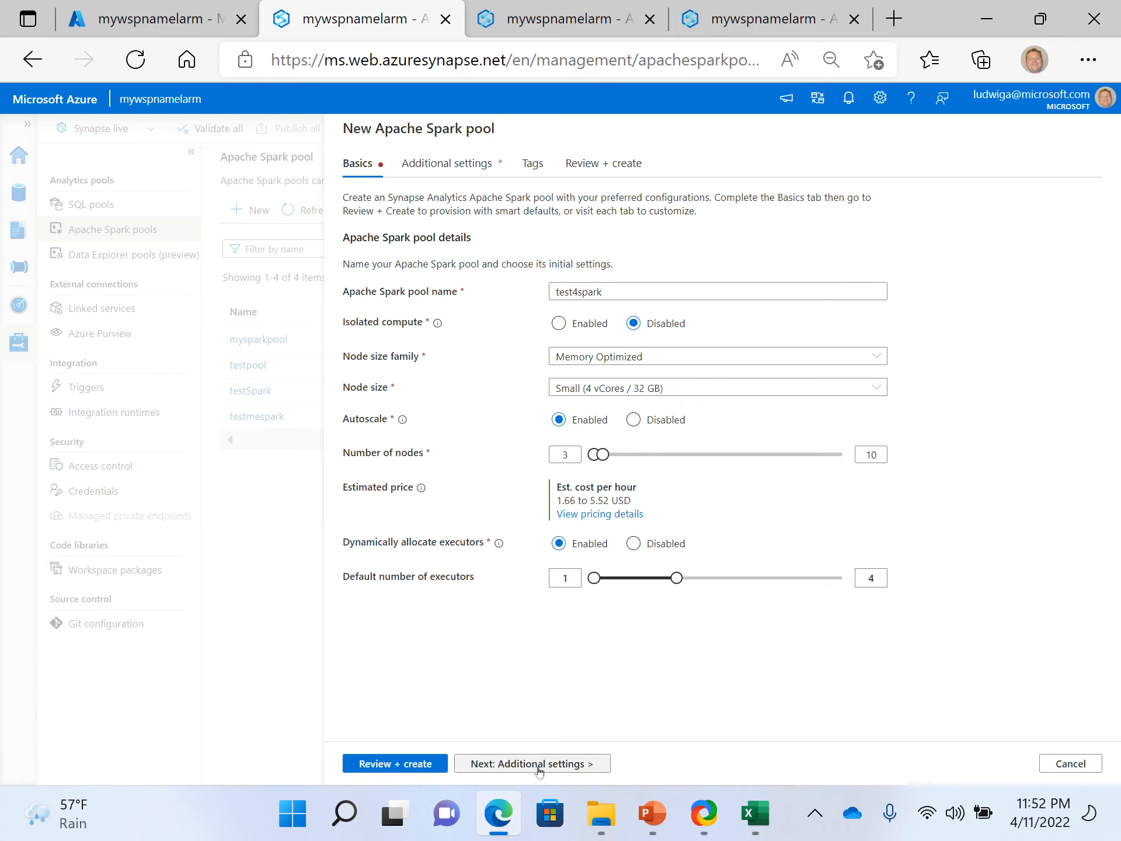
- Examine the new pool's additional settings, including automatic pausing, component versions, Spark configuration, packages and intelligent cache
click(508, 765)
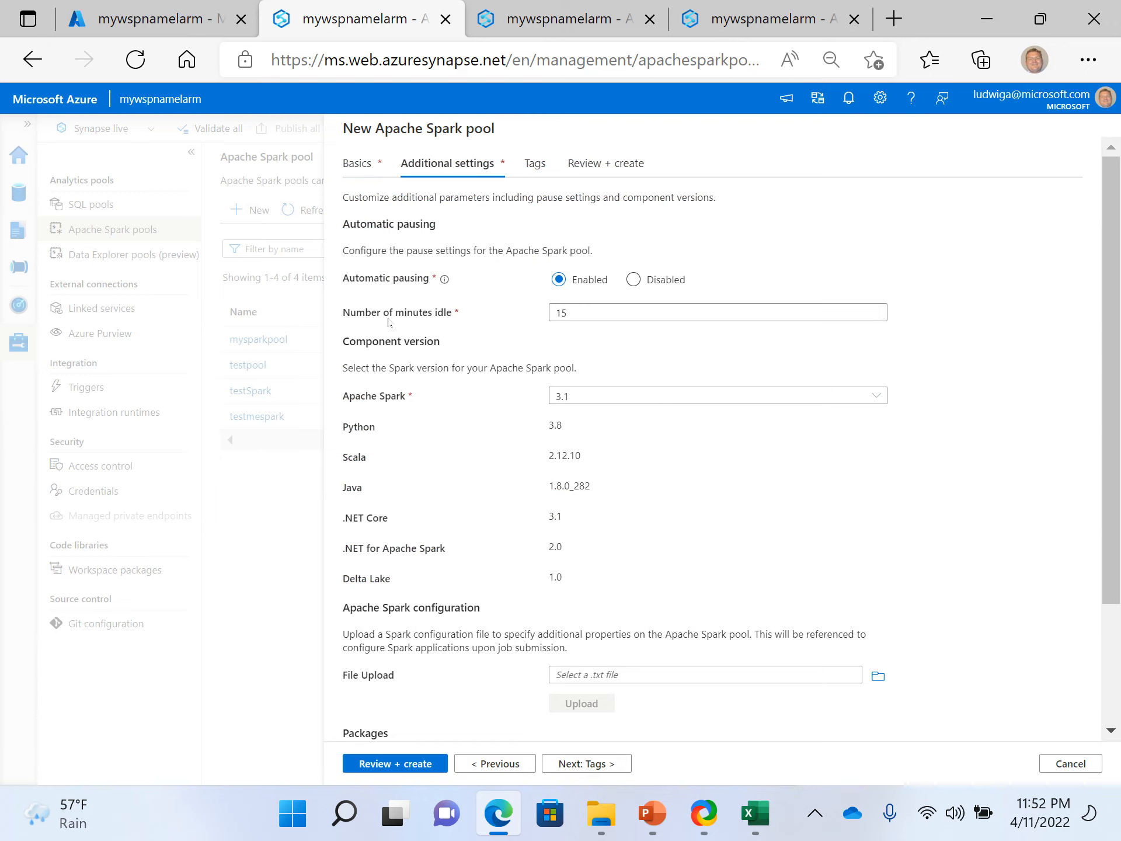
click(630, 310)
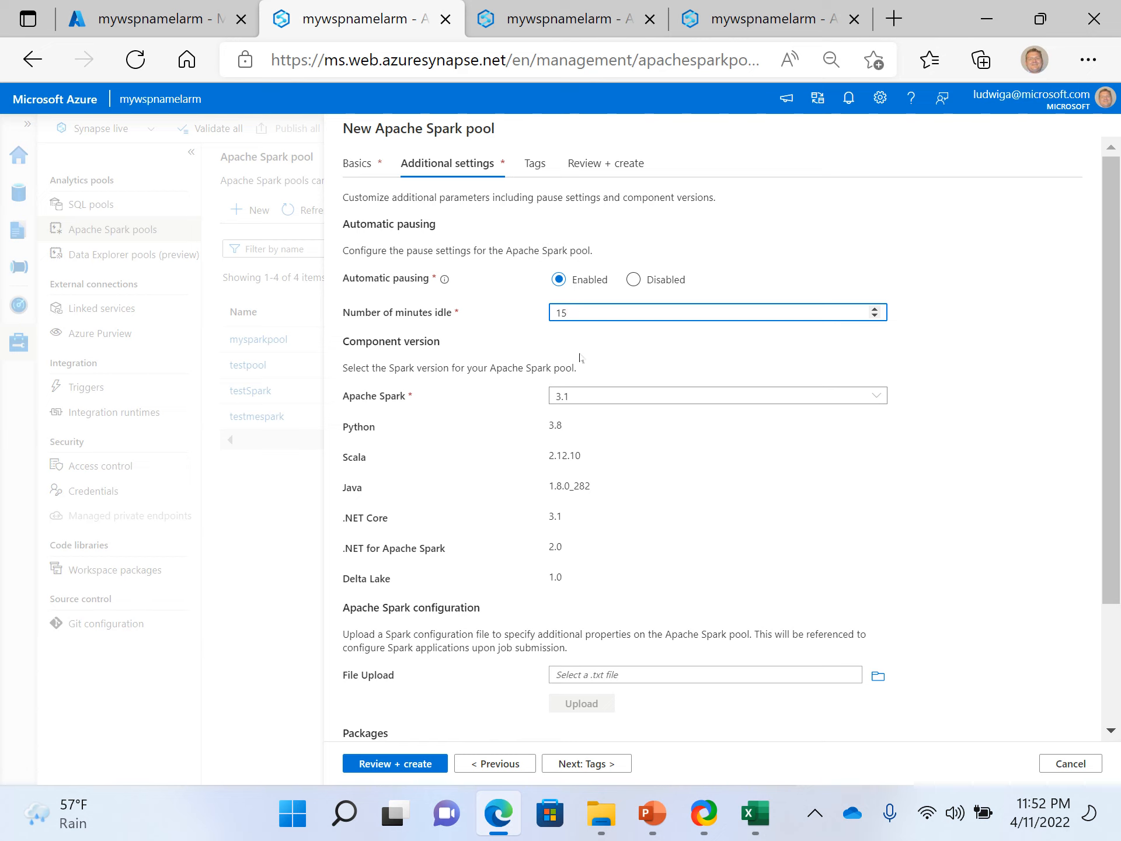
scroll(482, 433, down, 3)
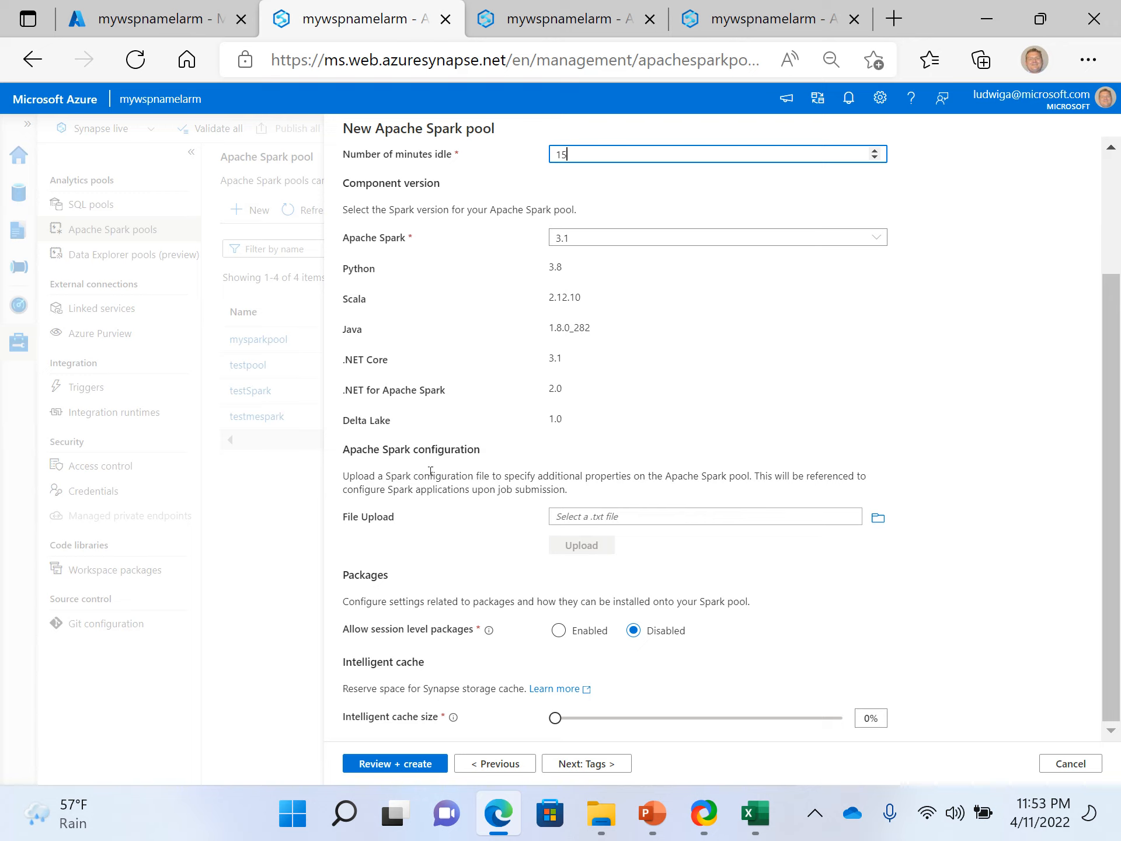
double_click(444, 453)
click(438, 558)
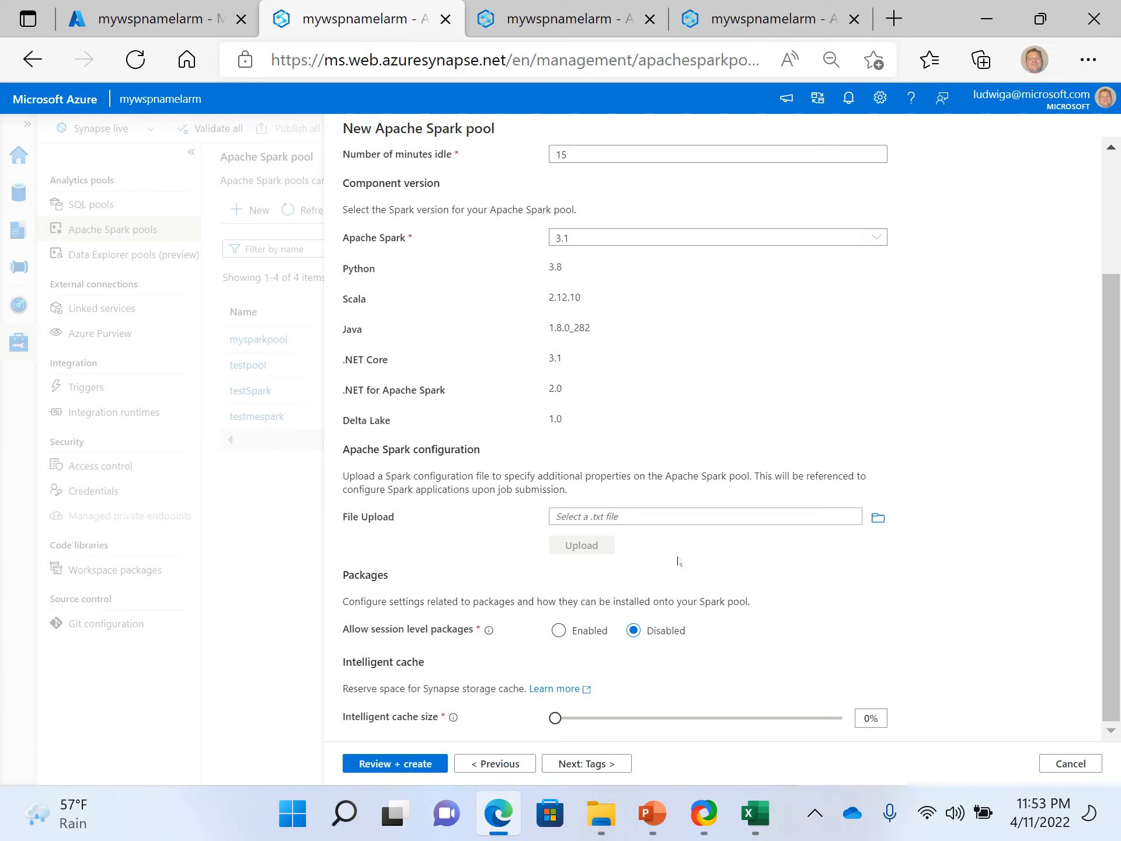
scroll(684, 440, up, 3)
scroll(608, 283, down, 3)
scroll(603, 488, up, 3)
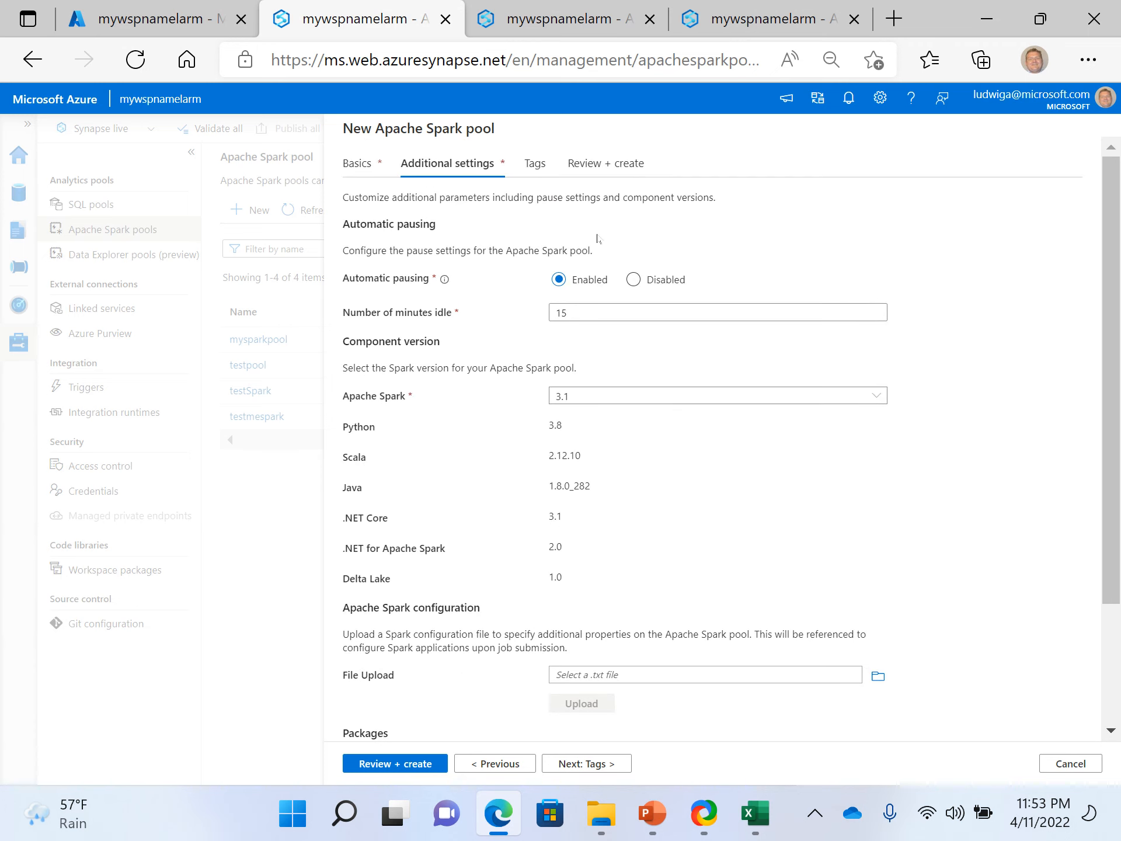
scroll(648, 380, down, 3)
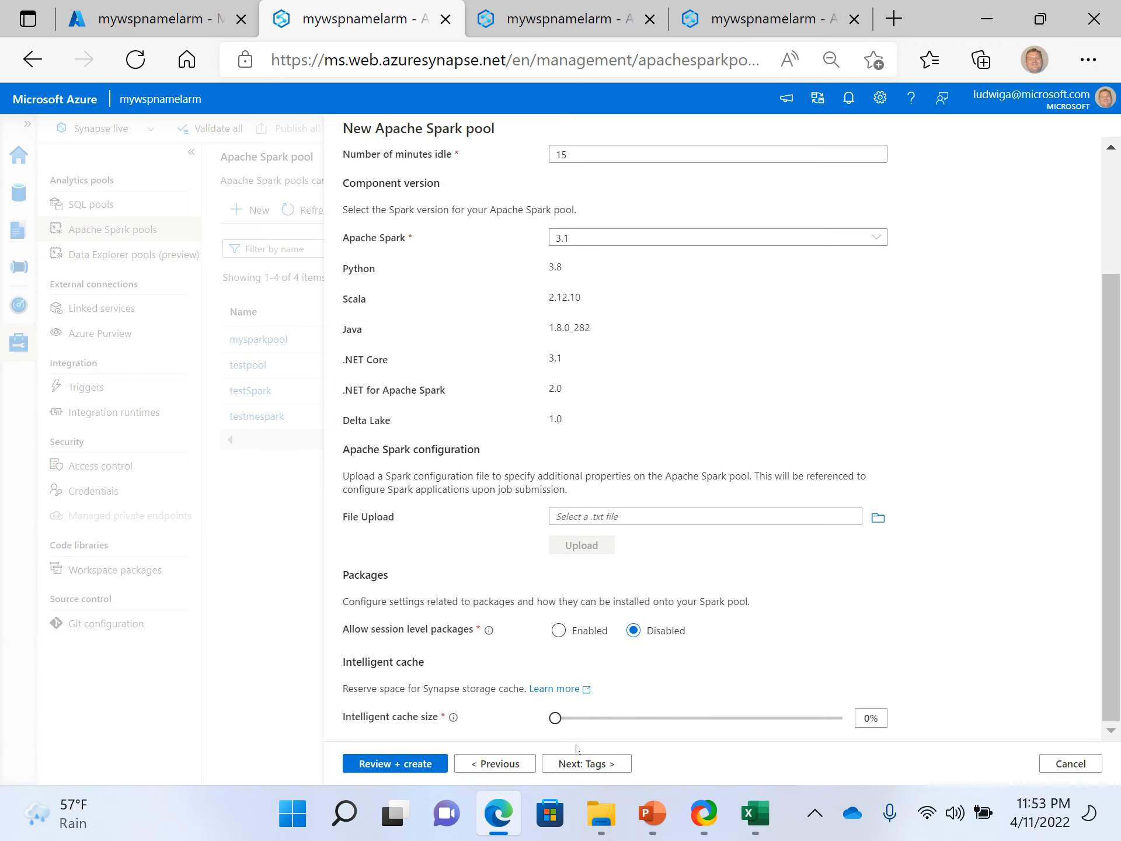
- Continue without adding tags, review the test4spark configuration summary, and create the pool
click(580, 770)
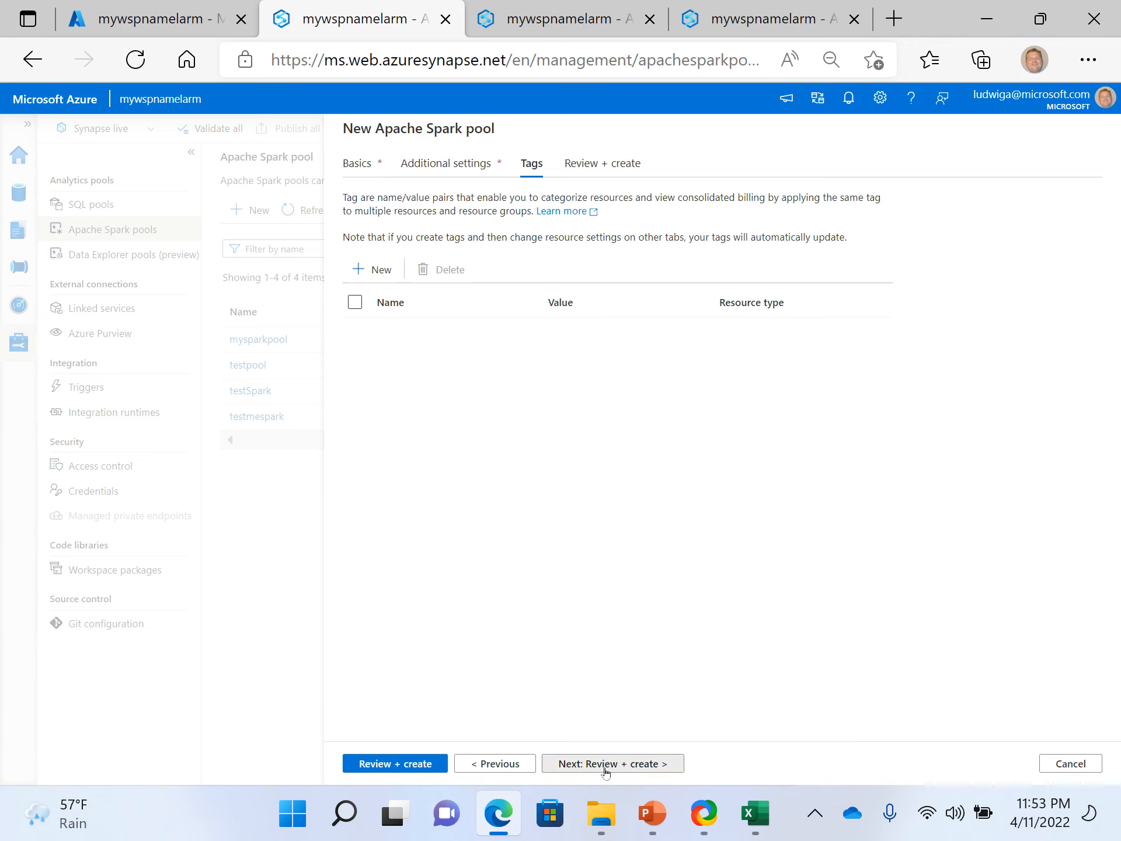
click(606, 765)
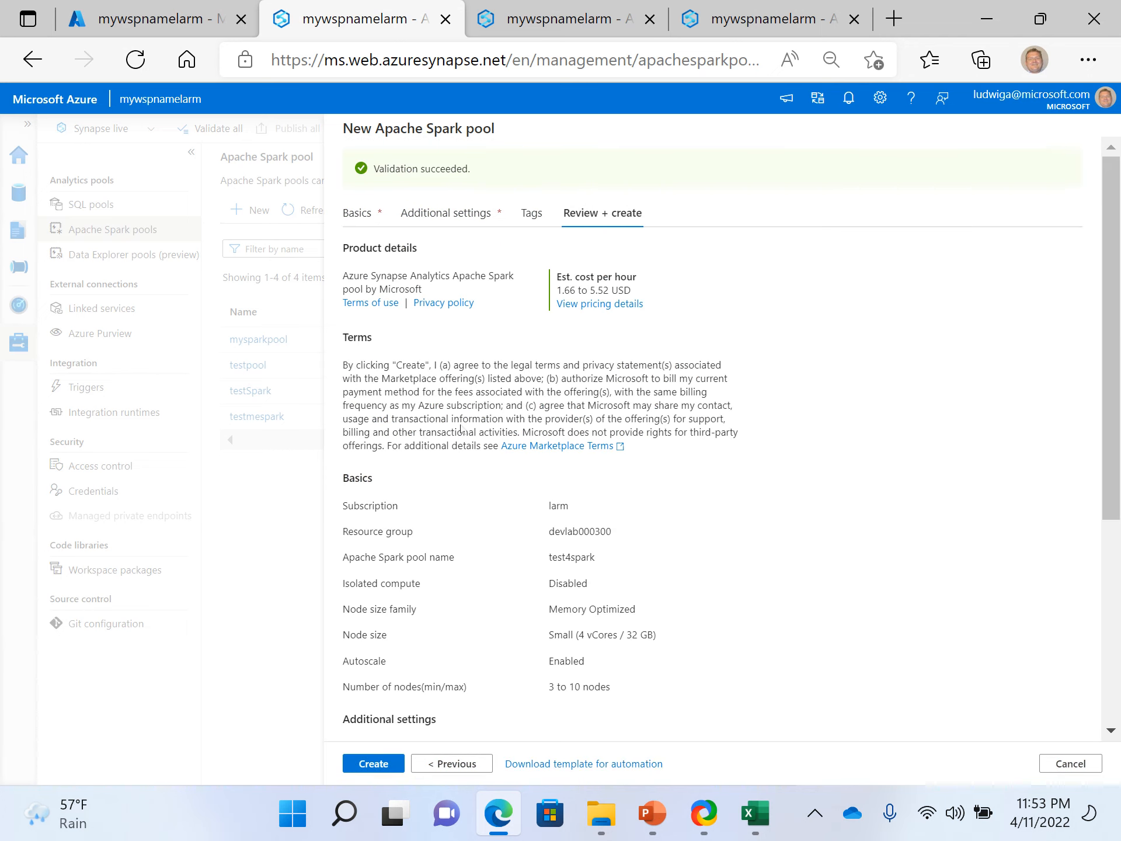
scroll(446, 403, down, 5)
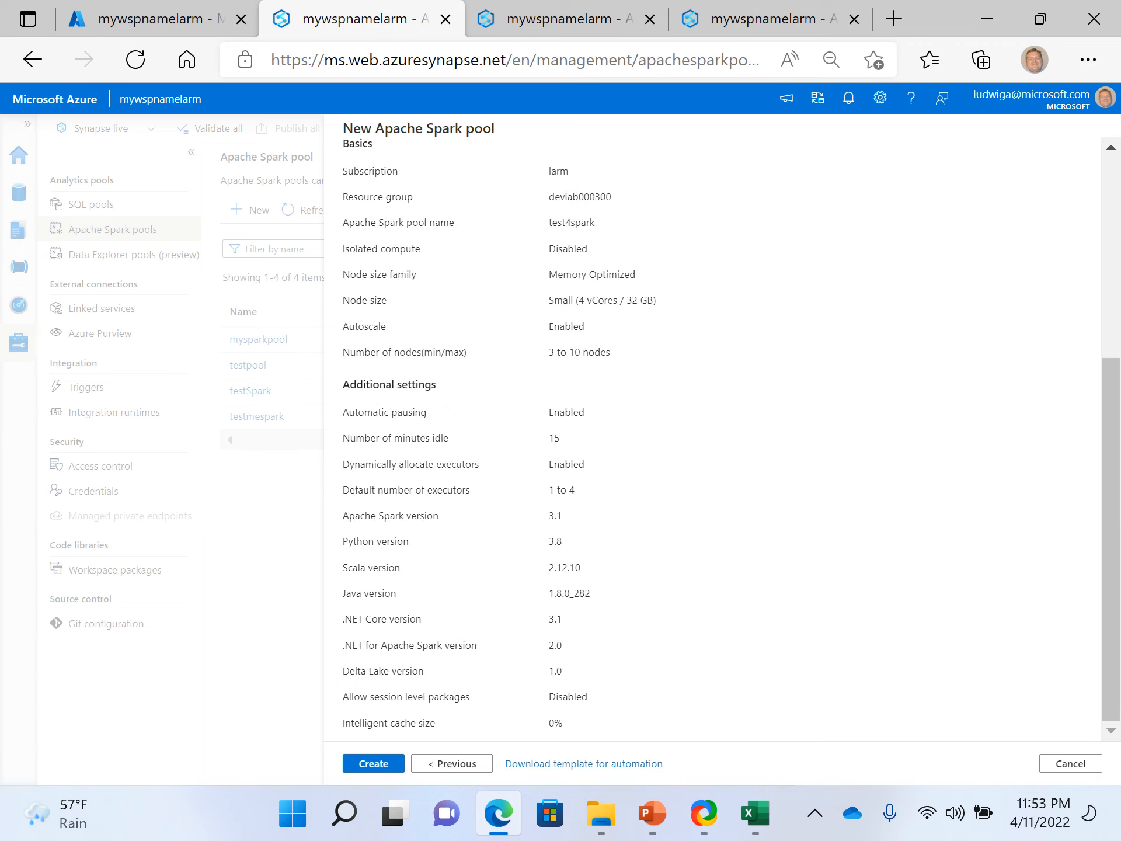
scroll(447, 403, up, 5)
click(373, 764)
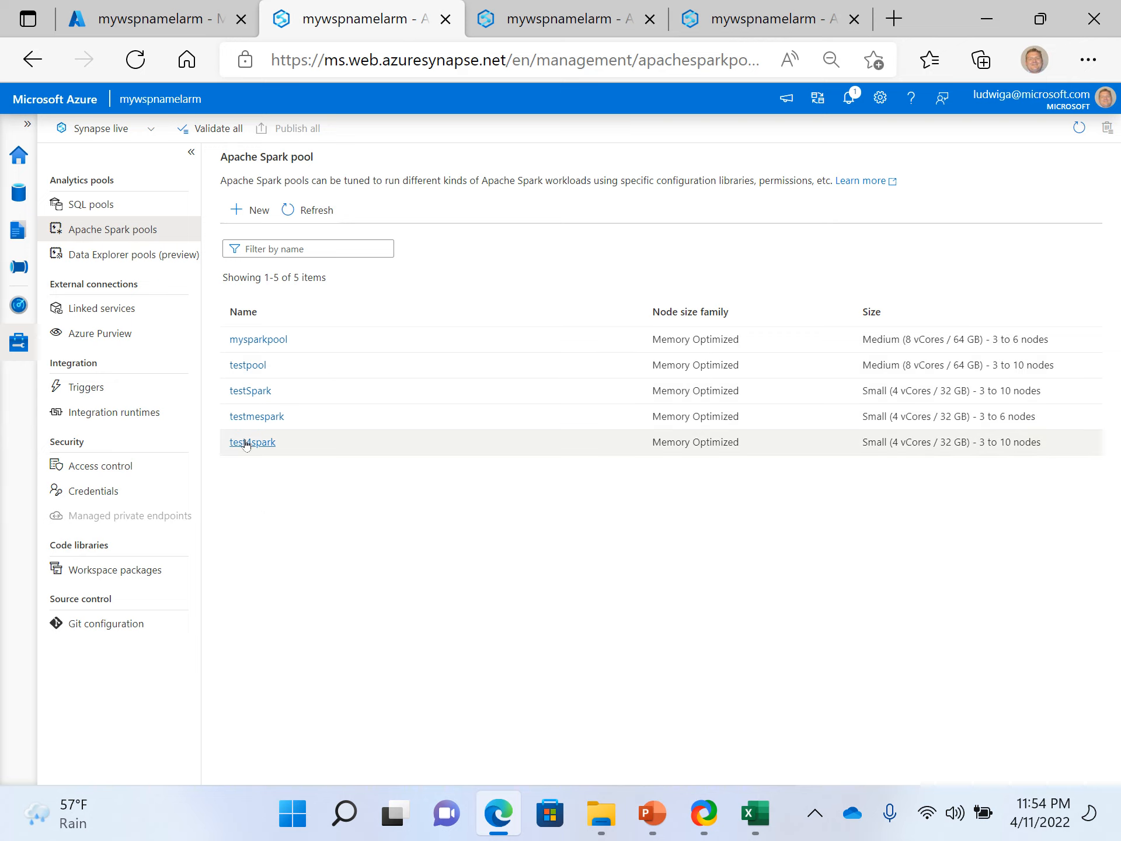
- In the linked data lake's test123 folder, create a new notebook that loads somefile.parquet to a DataFrame
click(199, 32)
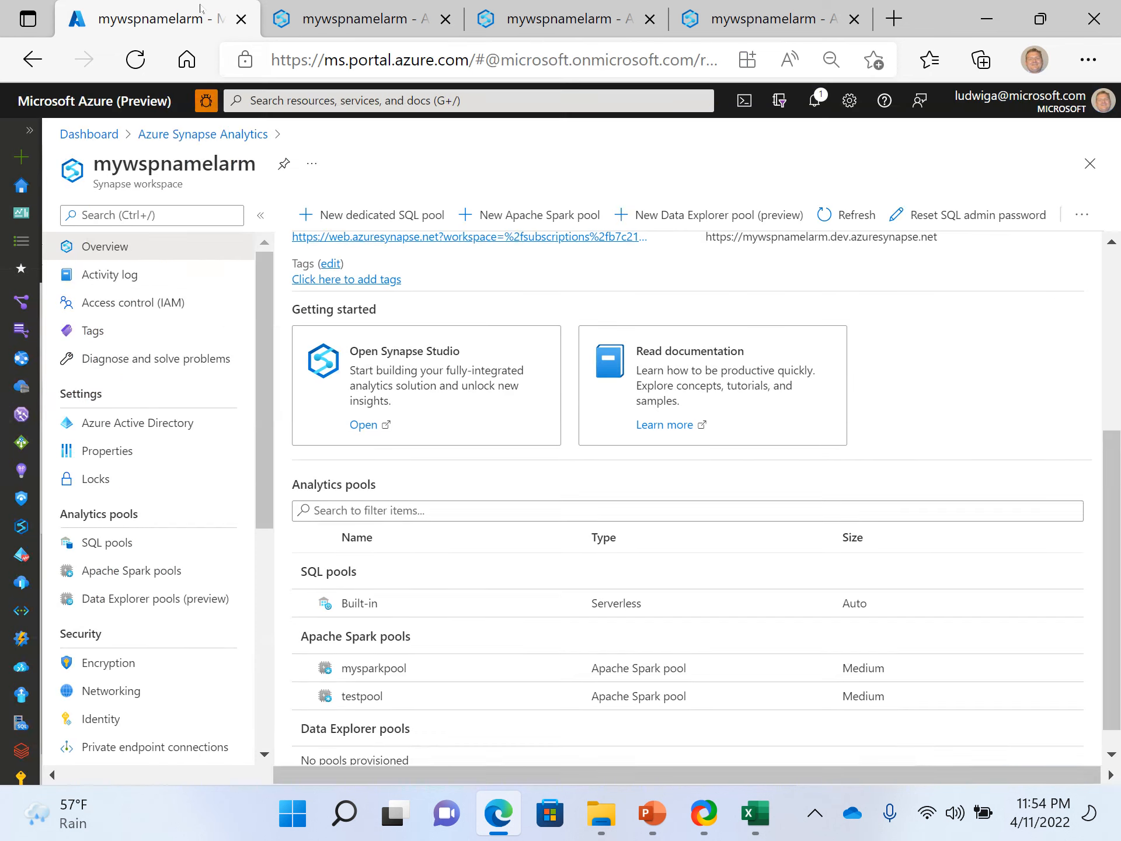
key(ctrl+Tab)
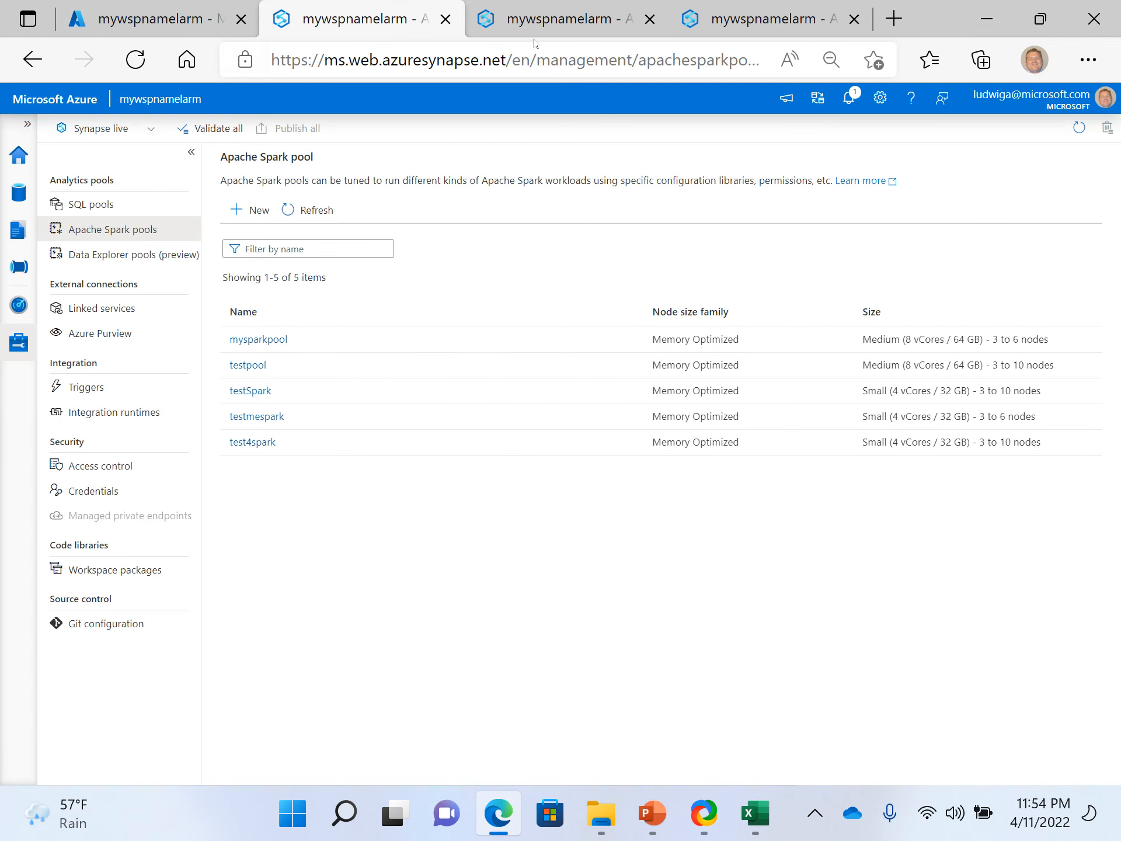
click(543, 23)
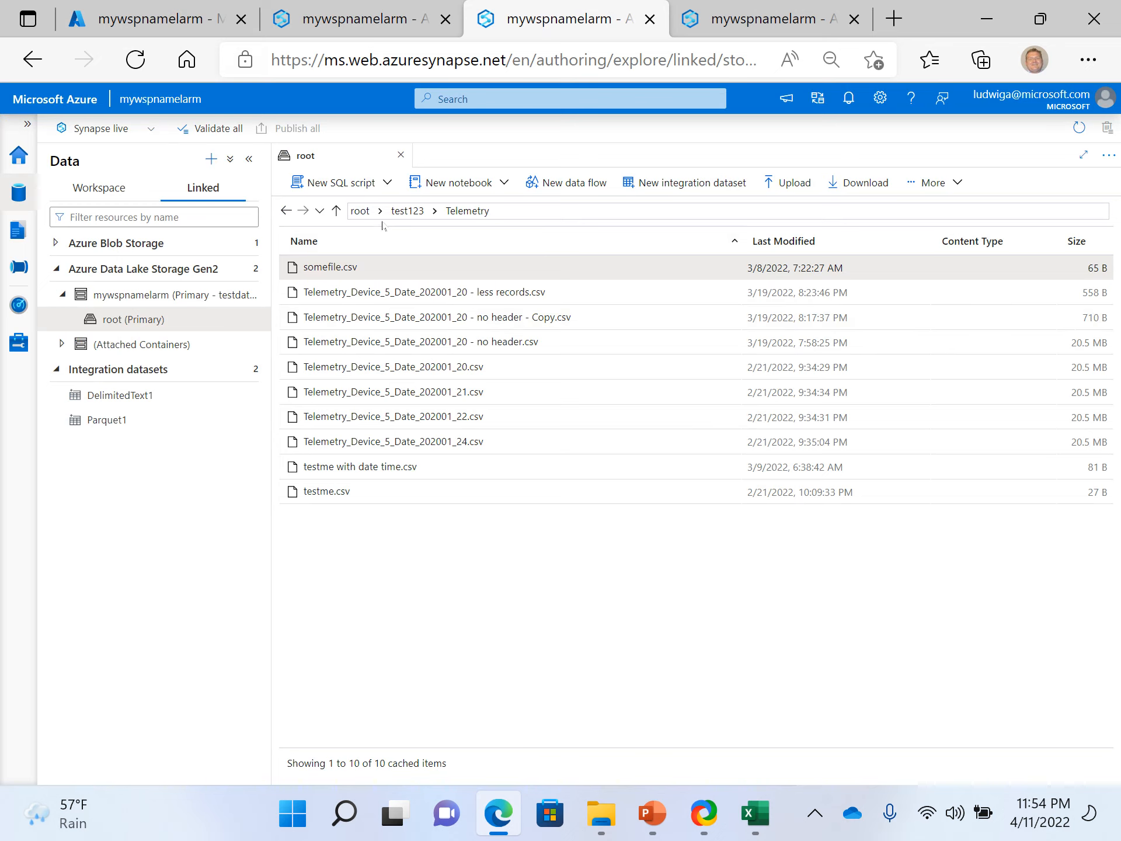
click(336, 210)
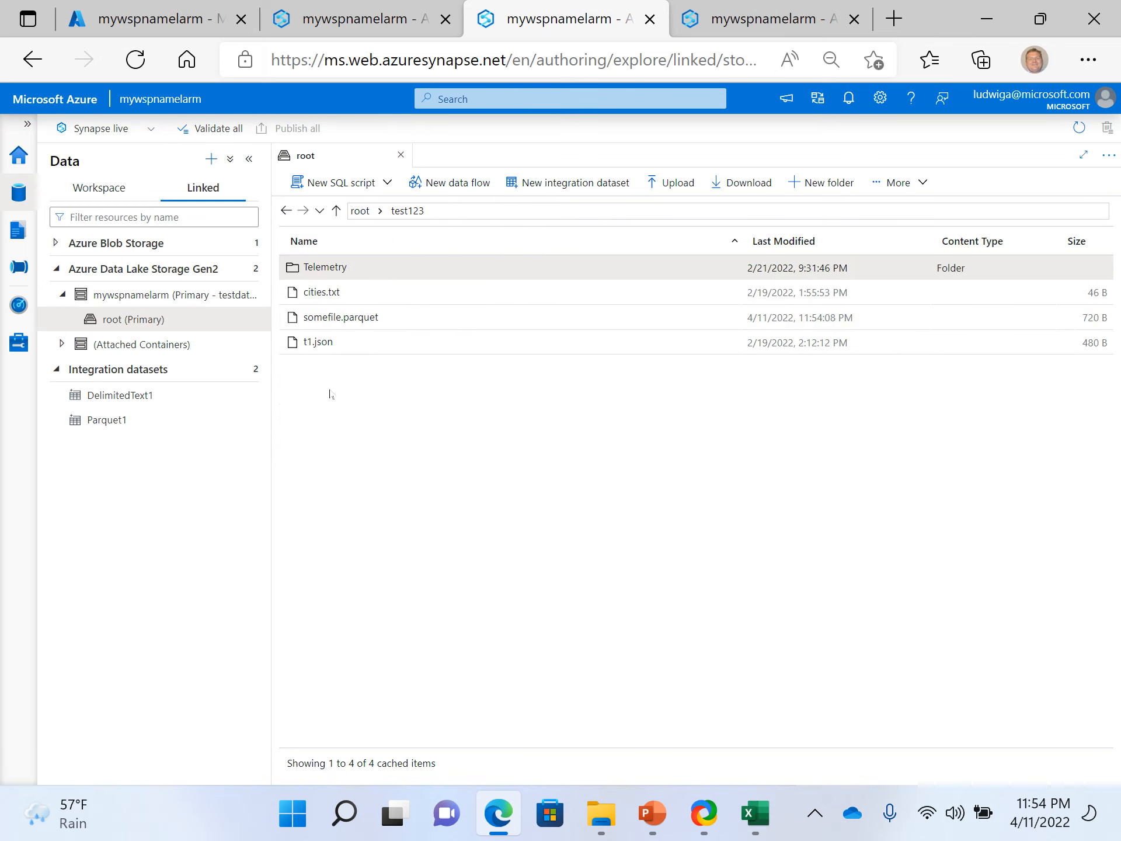
right_click(344, 316)
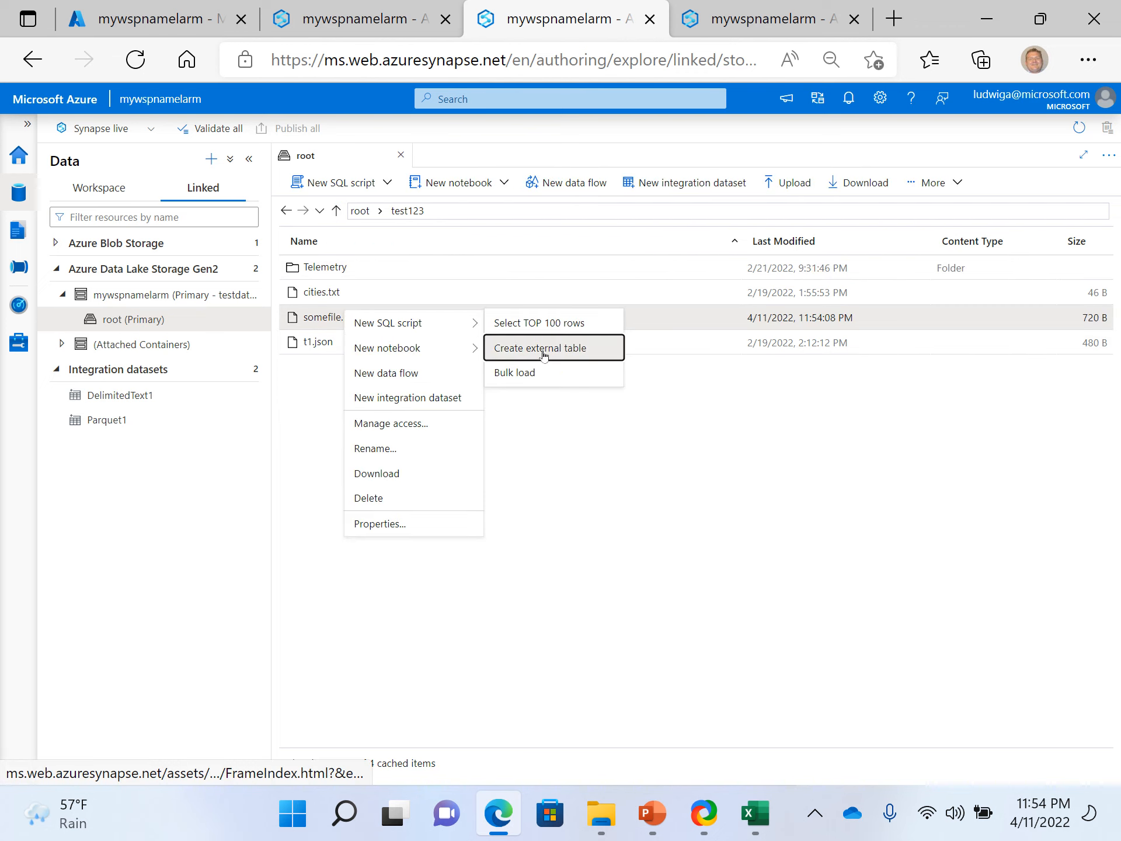
mouse_move(400, 348)
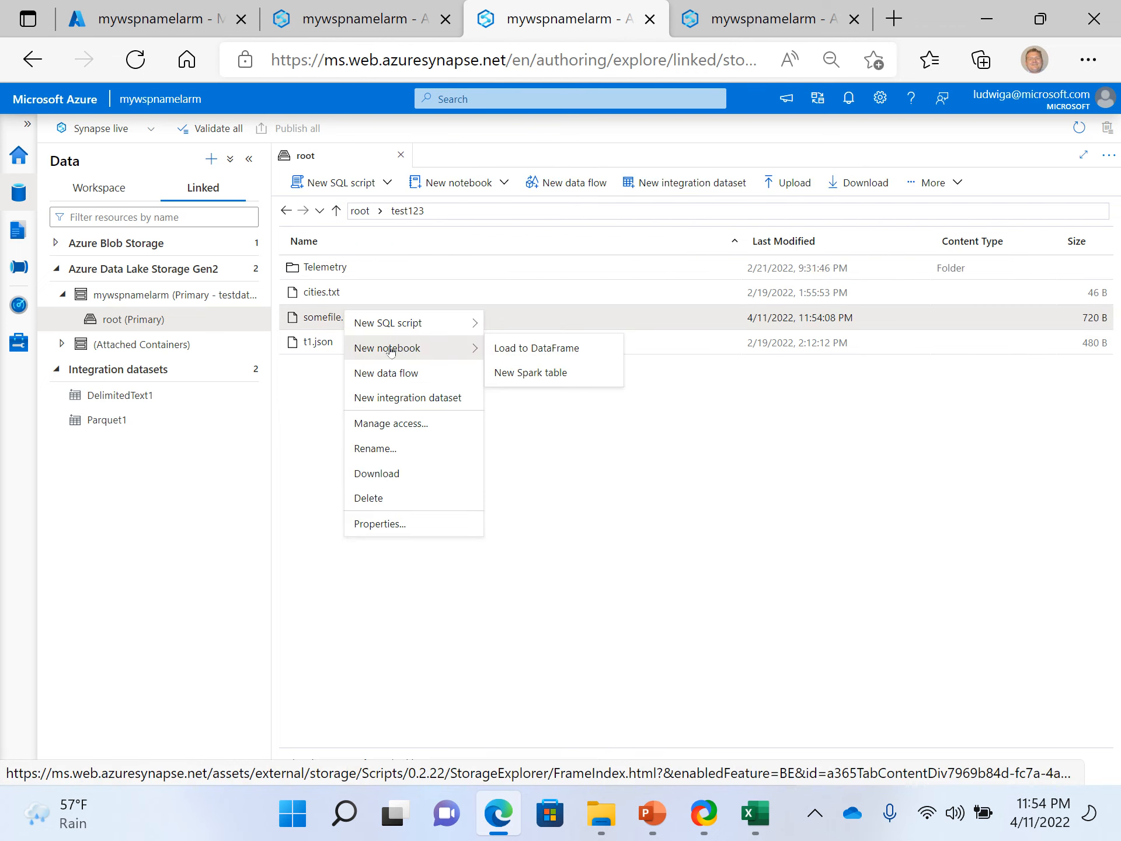
click(533, 350)
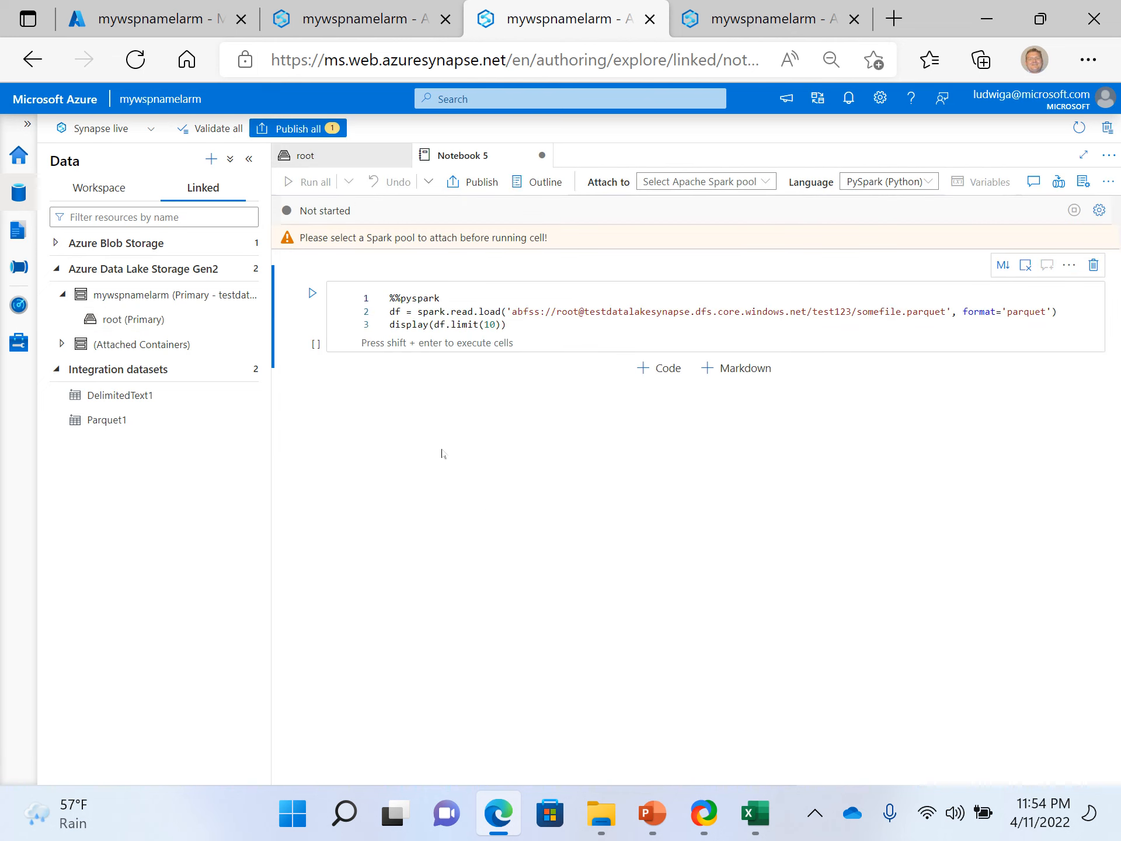
- Attach the notebook to the test4spark pool and run all of its cells
click(717, 182)
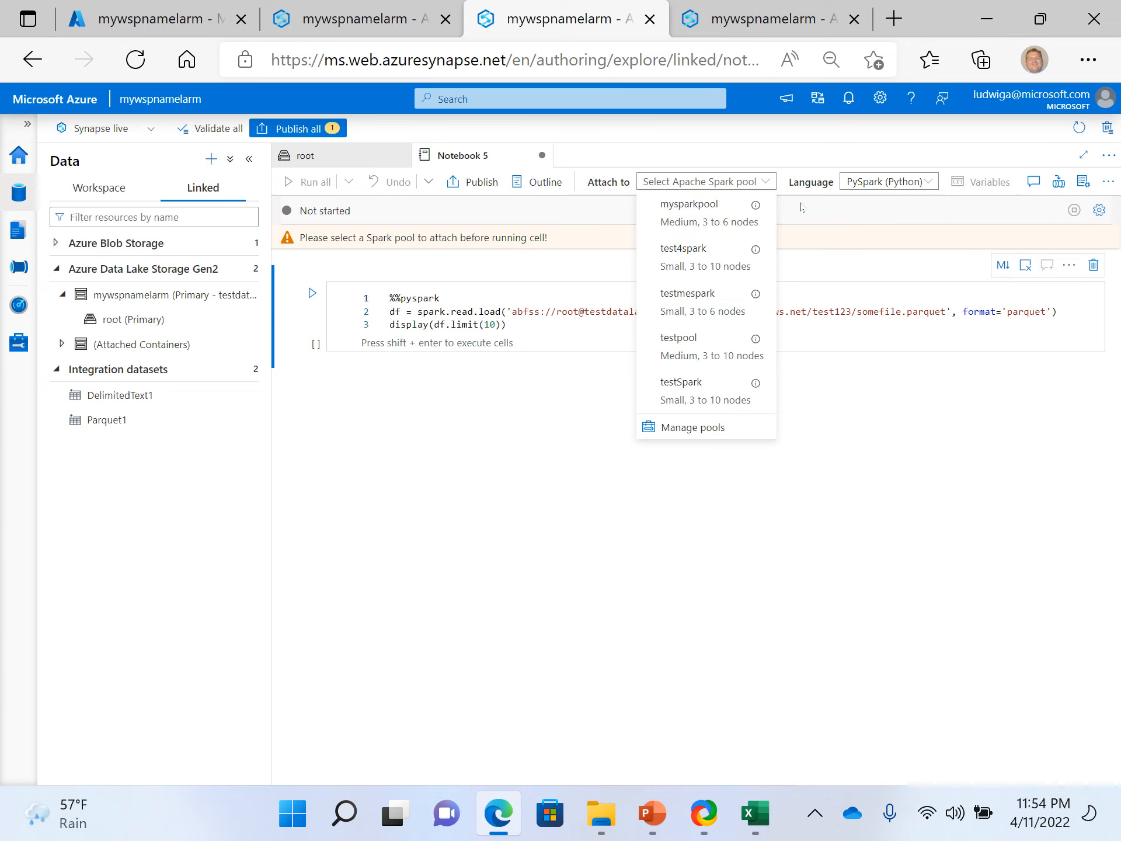
click(688, 264)
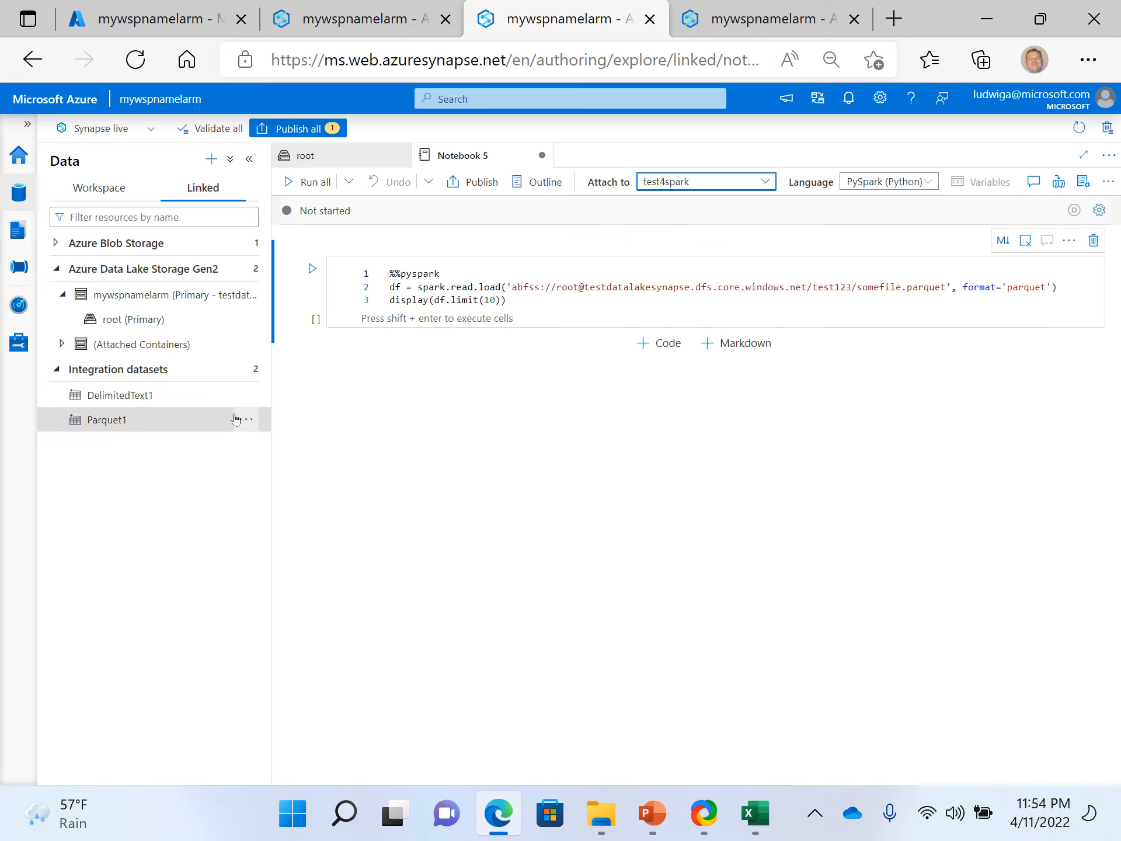
click(417, 491)
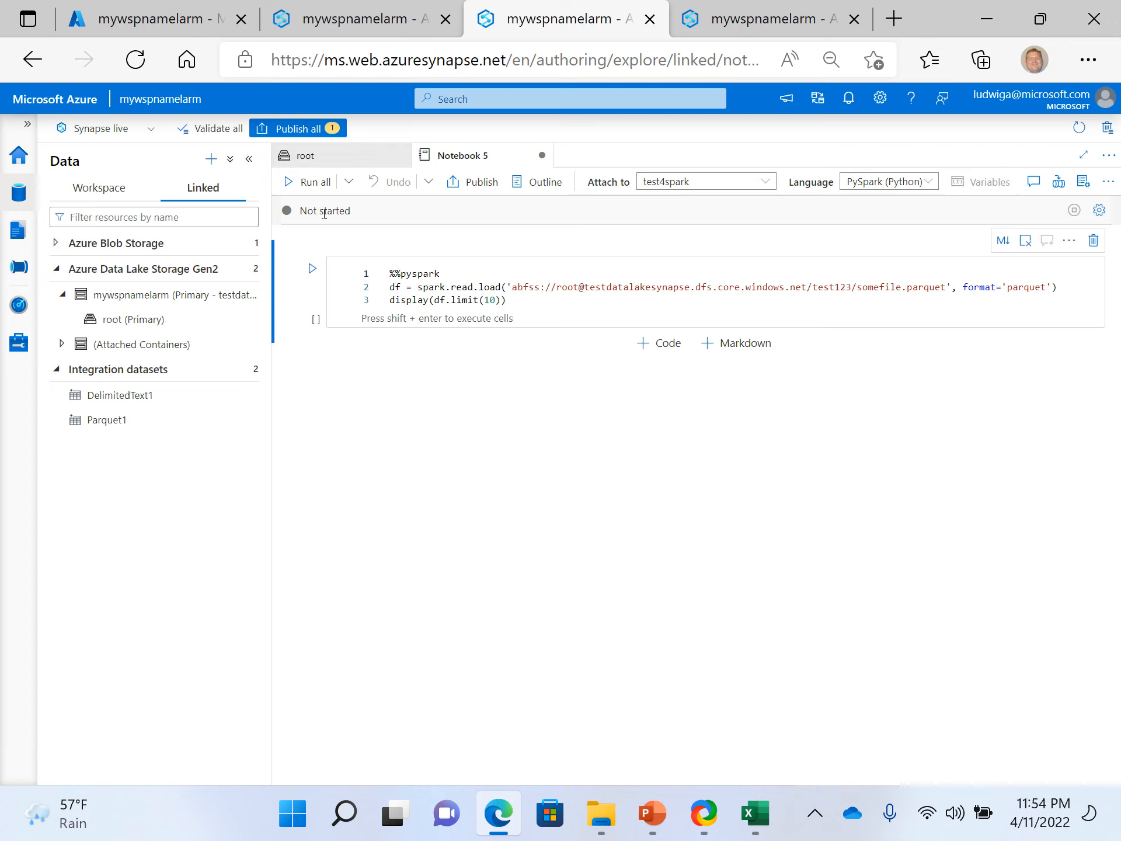
click(313, 182)
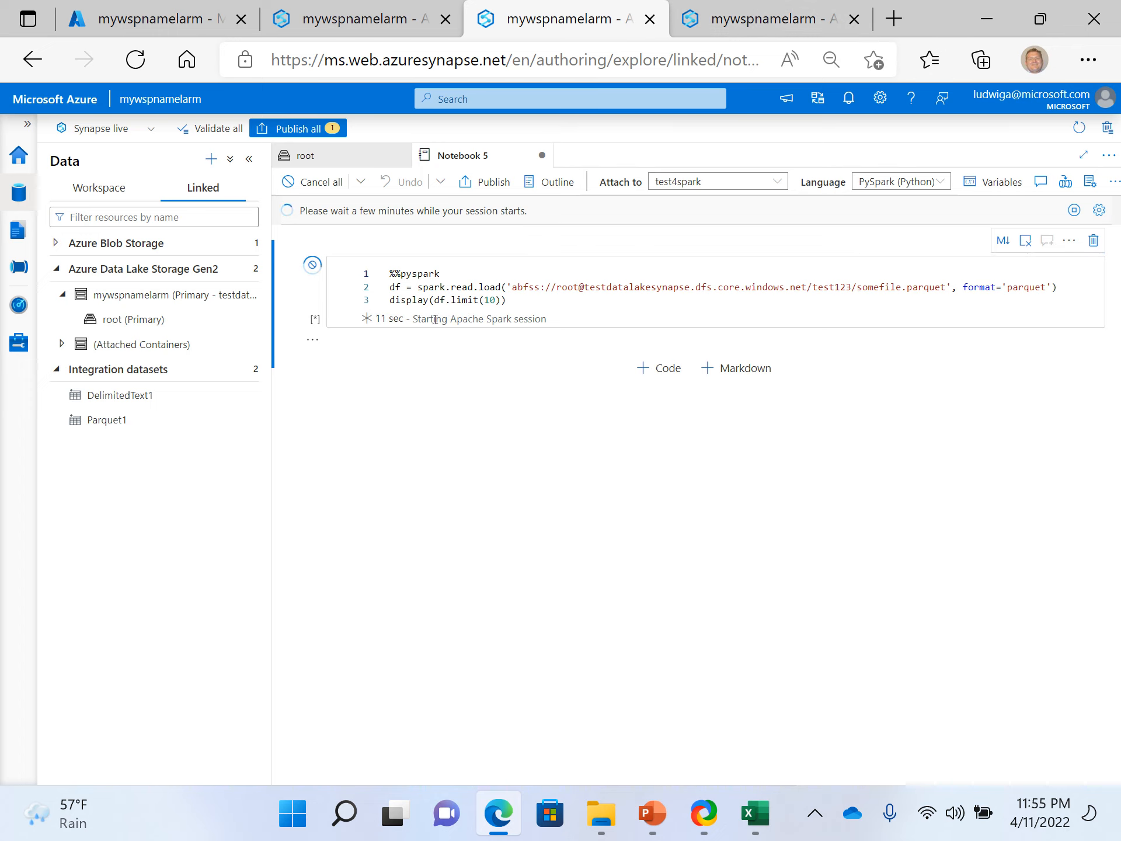
- Switch from the running notebook back to the Apache Spark pool management list
click(769, 12)
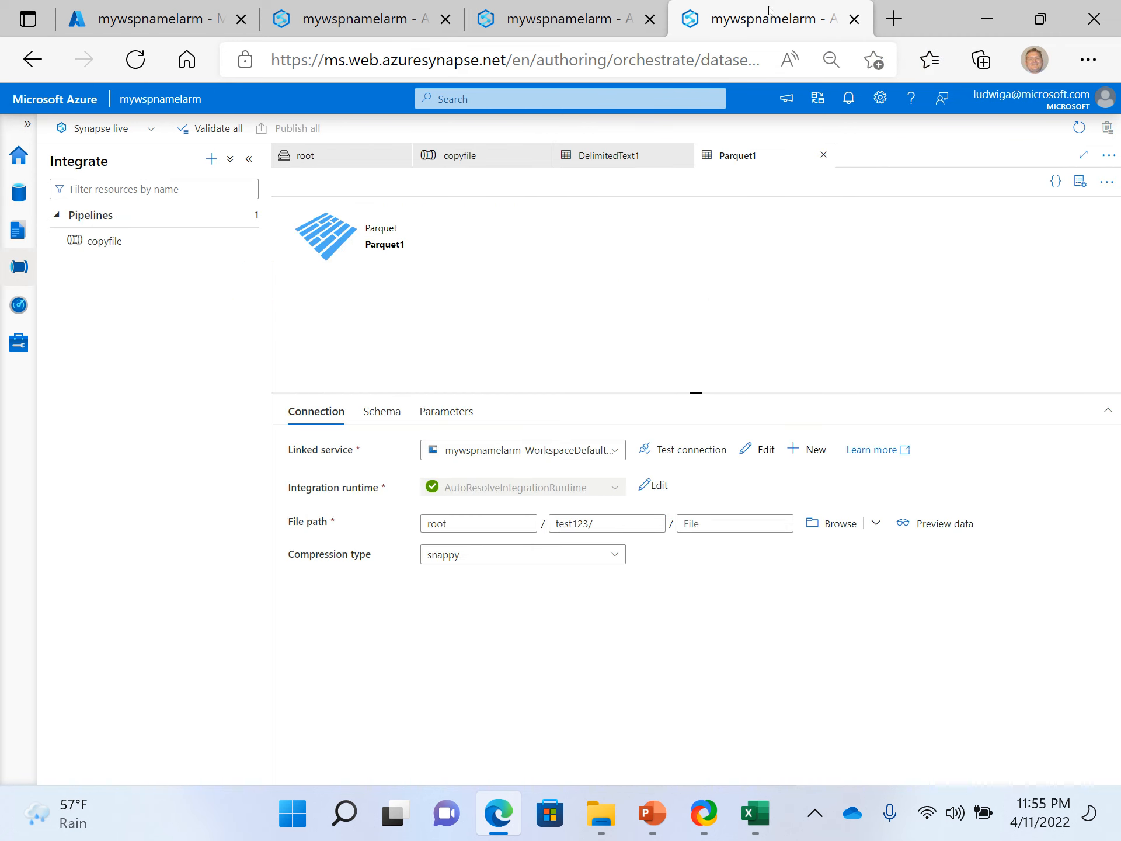
click(560, 18)
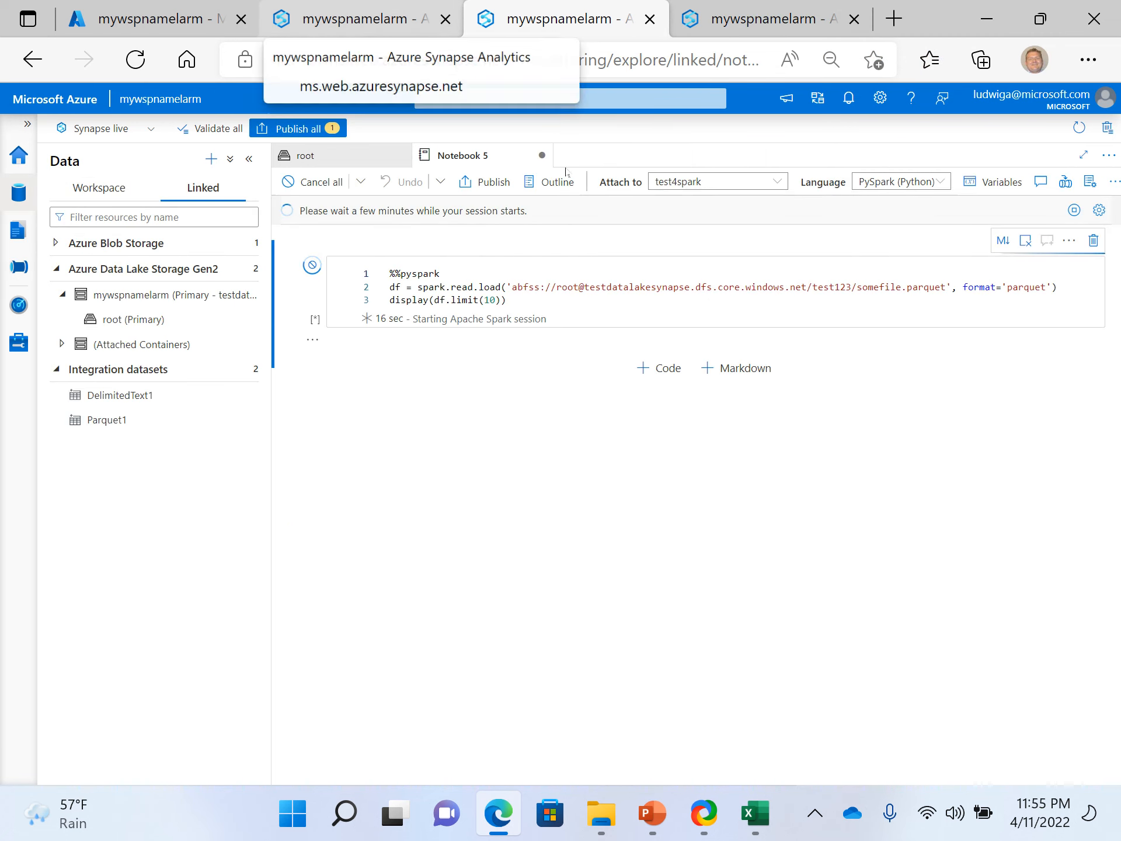
click(365, 19)
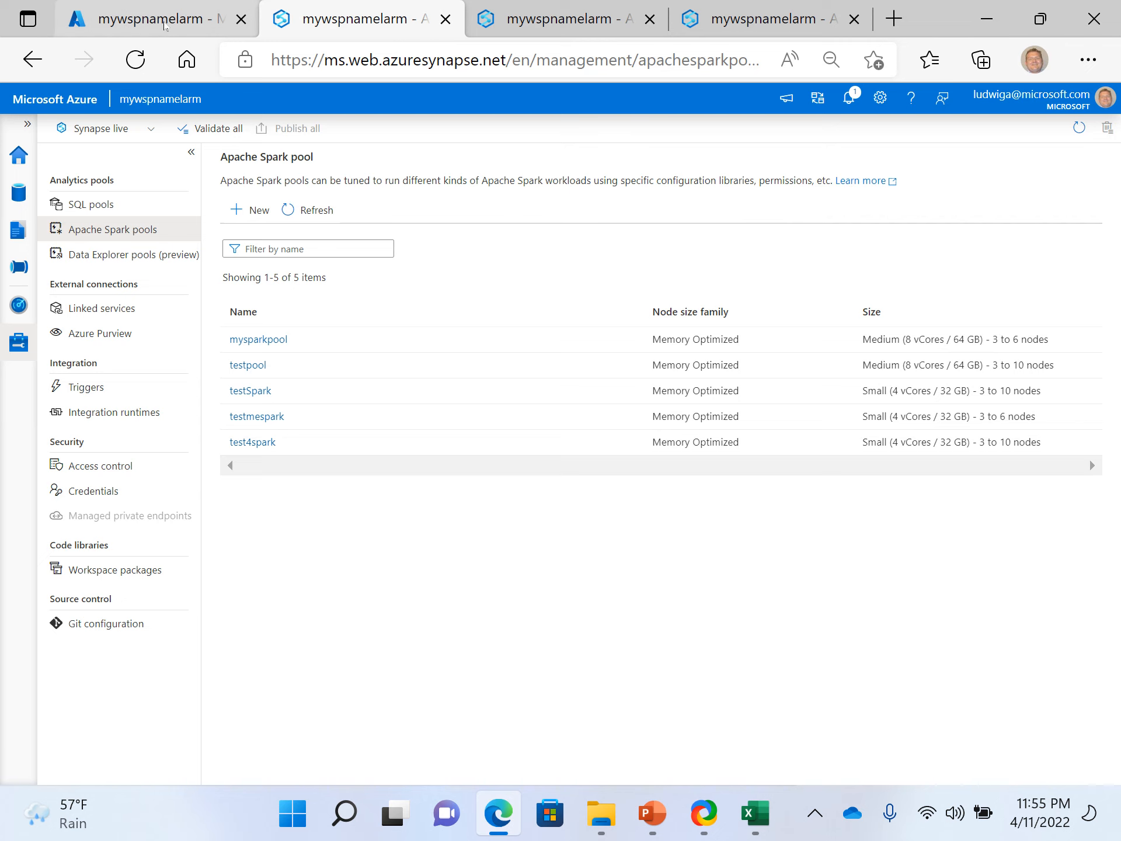
click(152, 19)
click(331, 24)
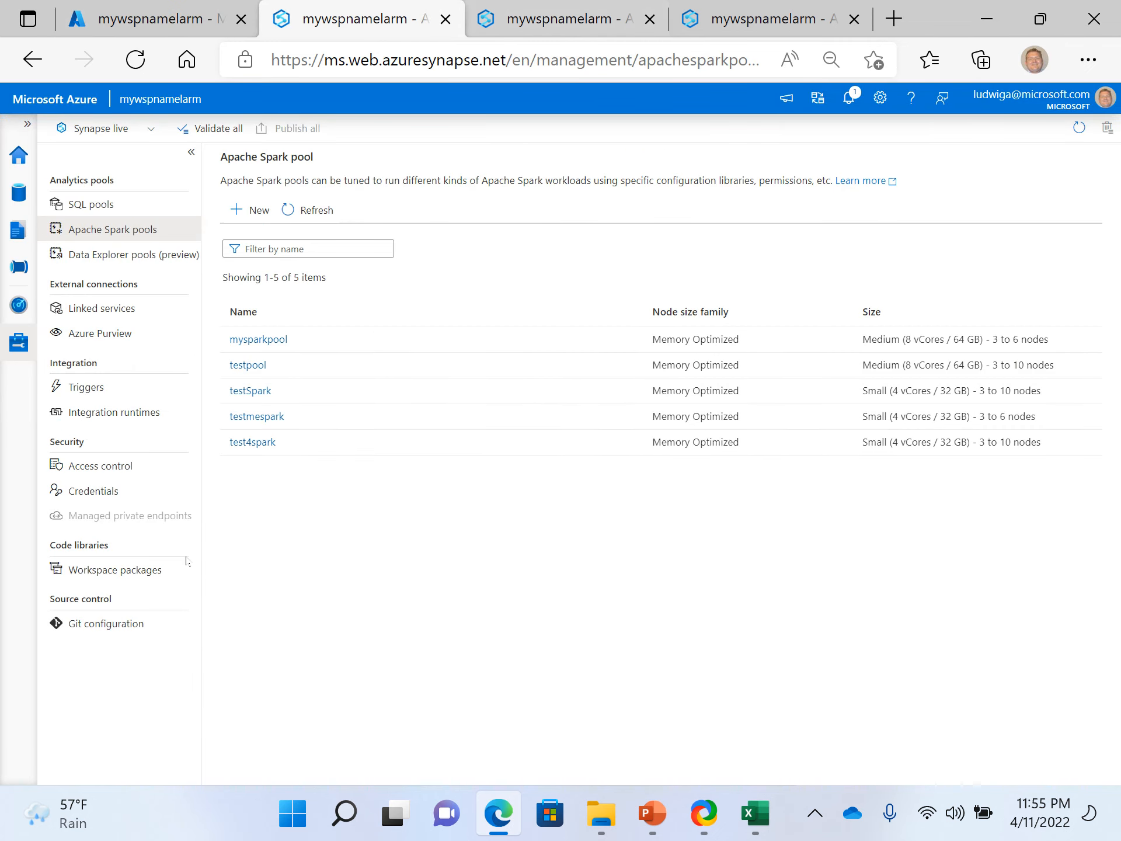
- Open the Monitor hub's Apache Spark pools list to check the active users and resources allocated to test4spark
click(19, 343)
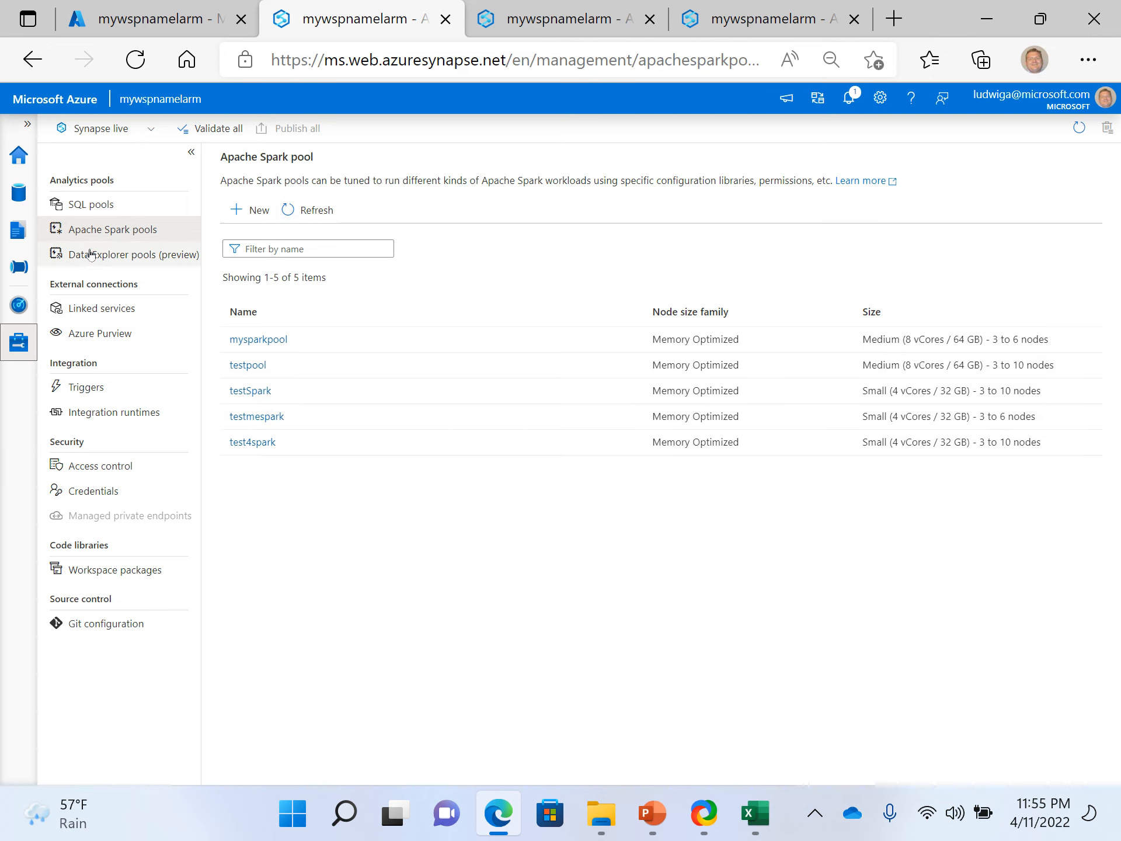
click(20, 303)
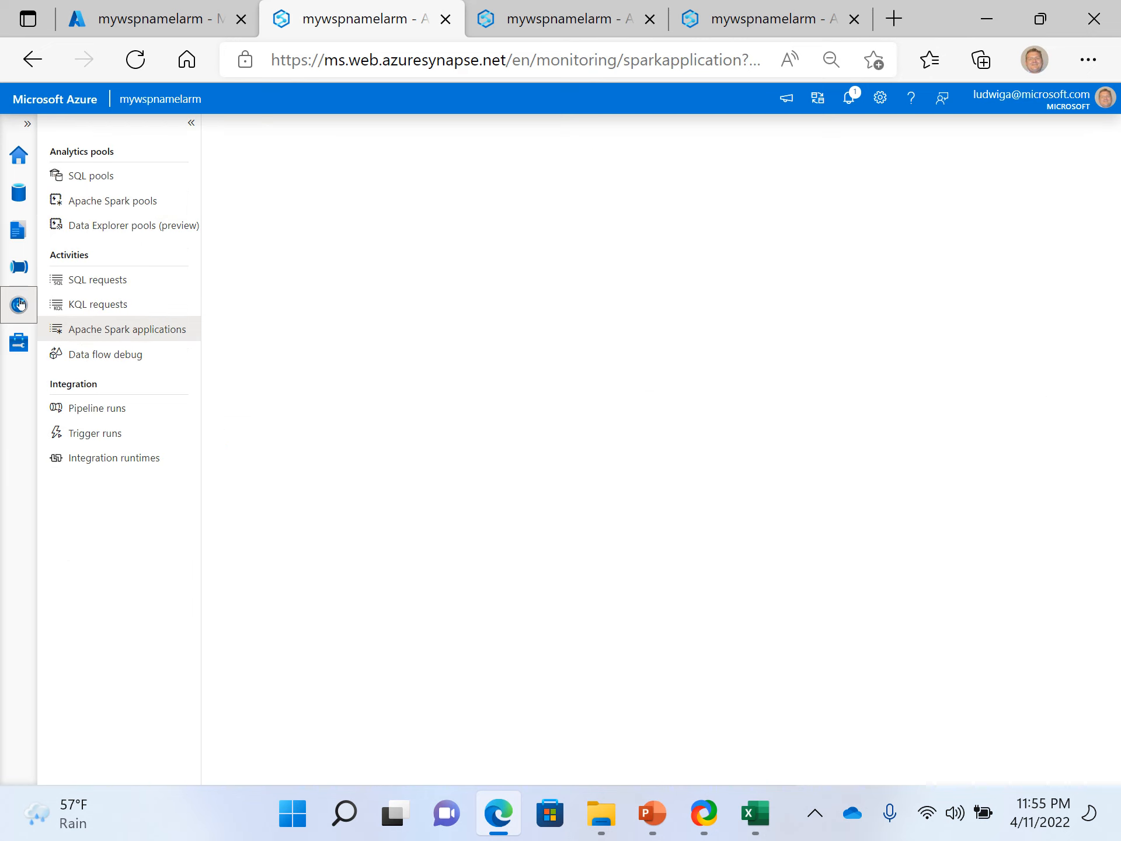
click(111, 177)
click(126, 222)
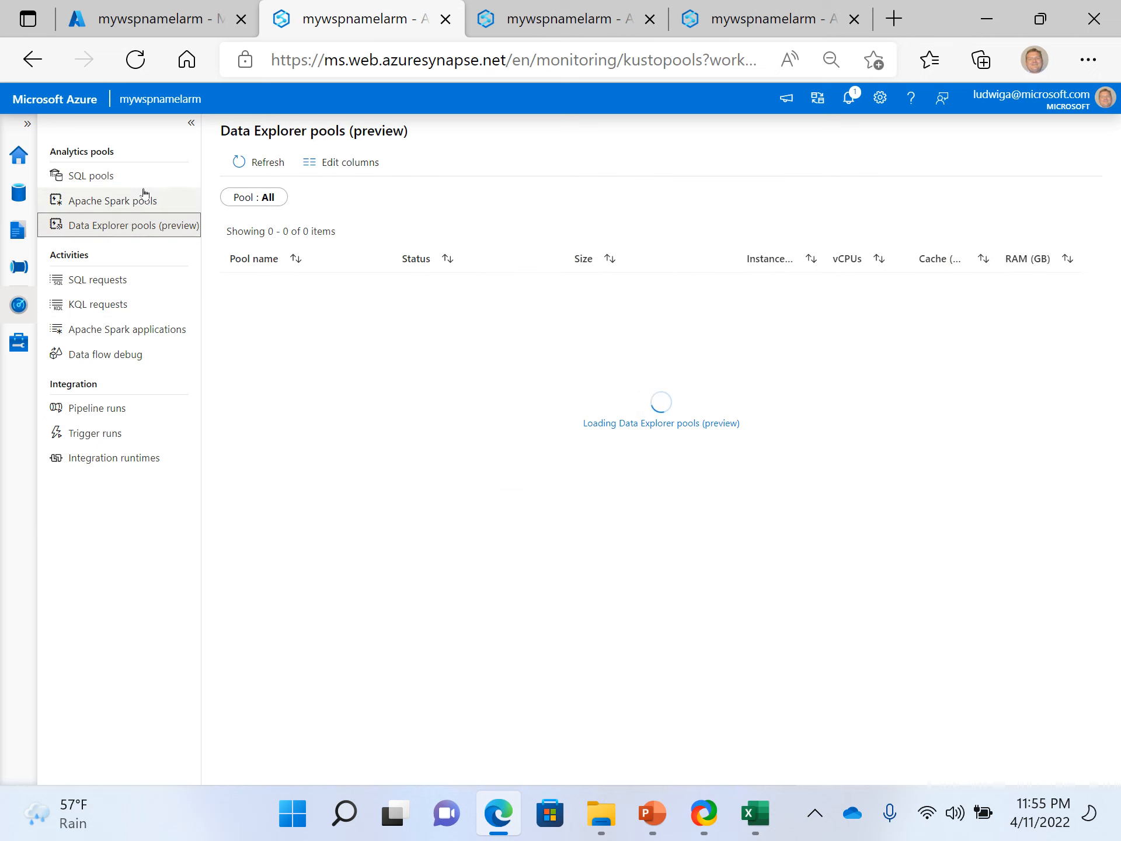
click(144, 203)
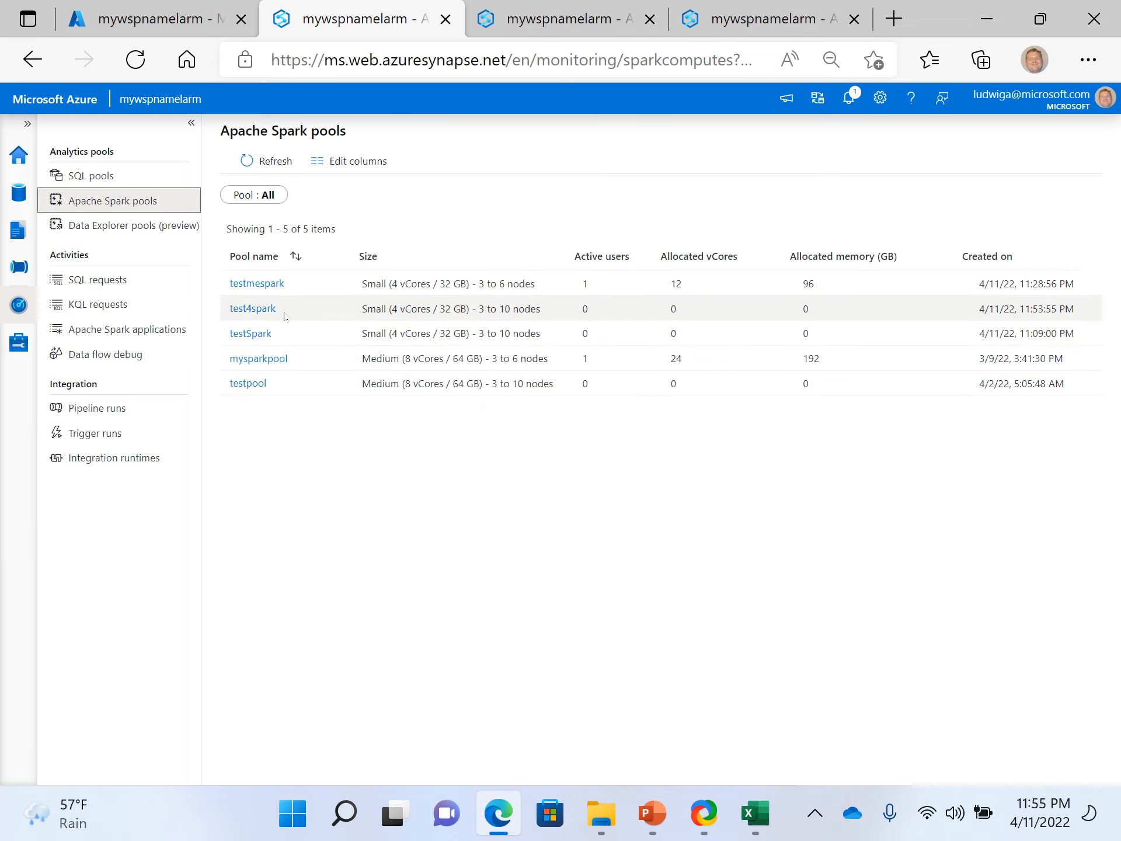
- Inspect the testmespark pool's current allocation and history in the monitoring view and return to the Apache Spark pools list
click(996, 263)
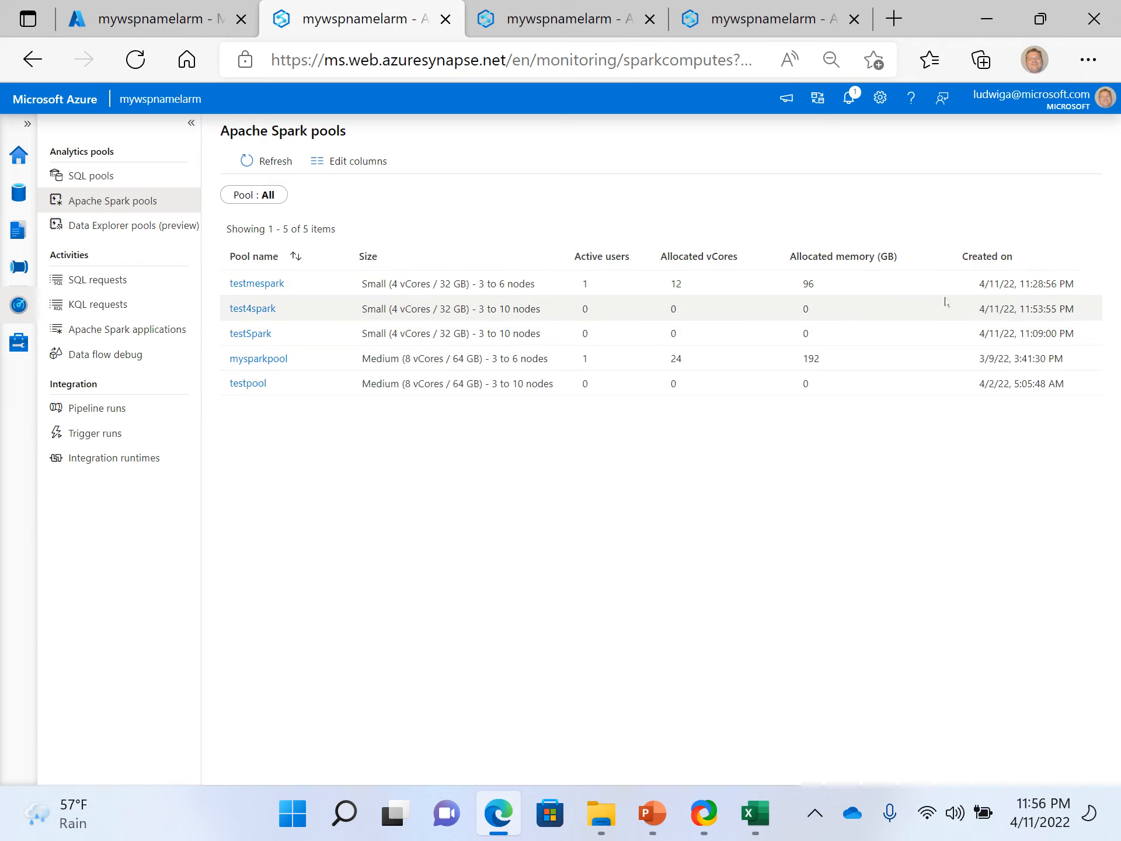
click(272, 294)
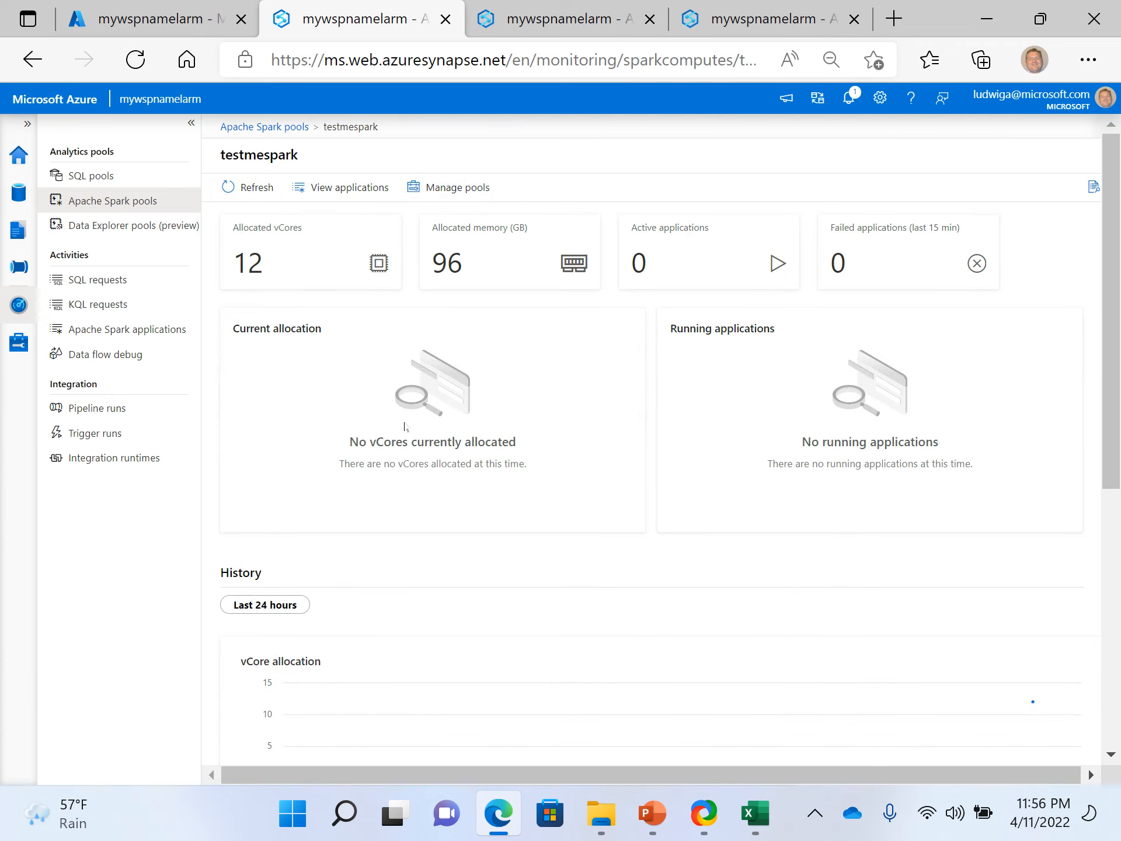
scroll(405, 426, down, 8)
scroll(404, 426, up, 8)
click(273, 128)
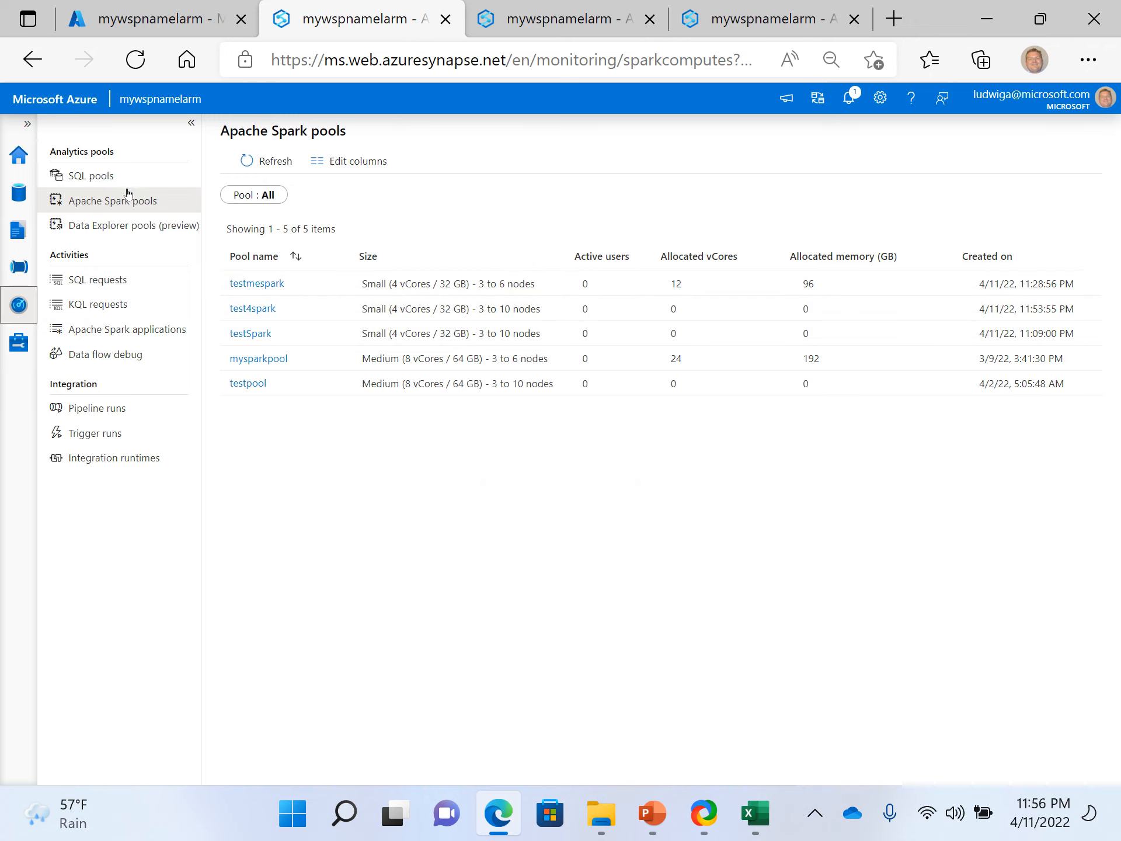
- Go from testmespark's monitoring details to pool management and delete the testmespark pool, entering its name as confirmation
click(257, 286)
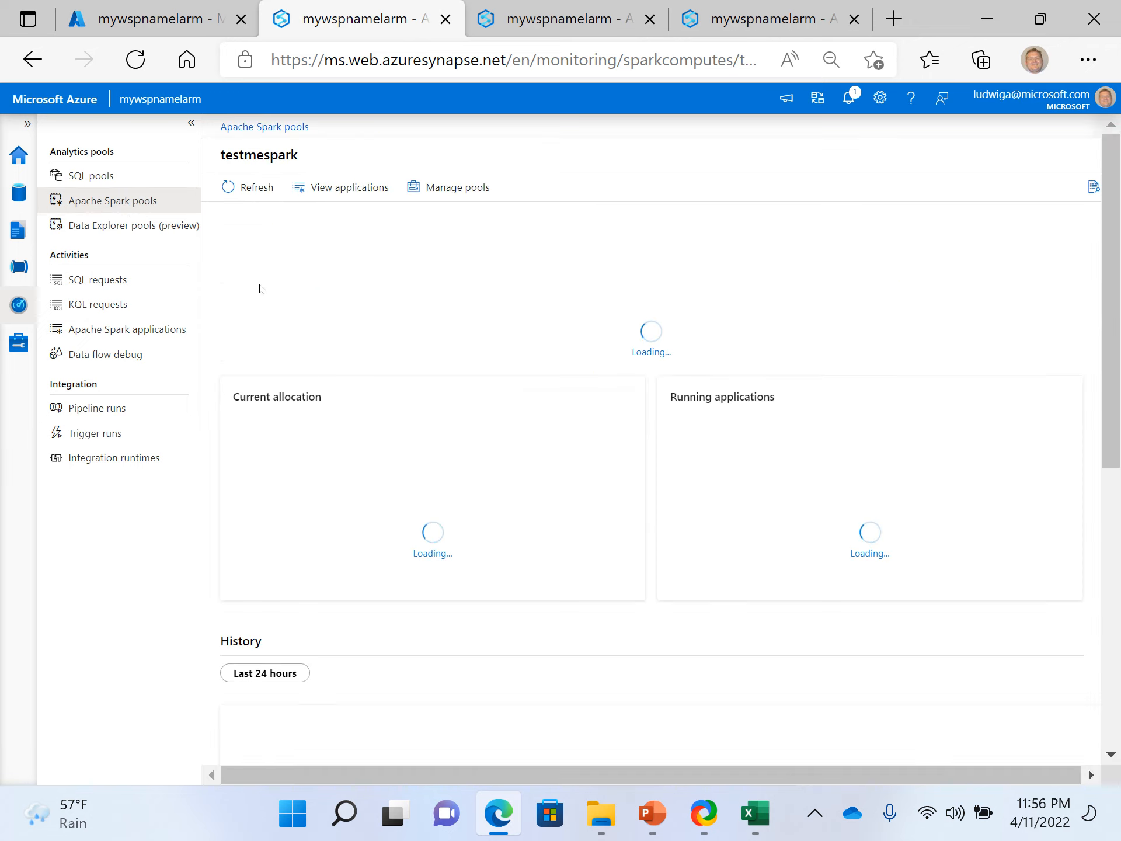
click(422, 188)
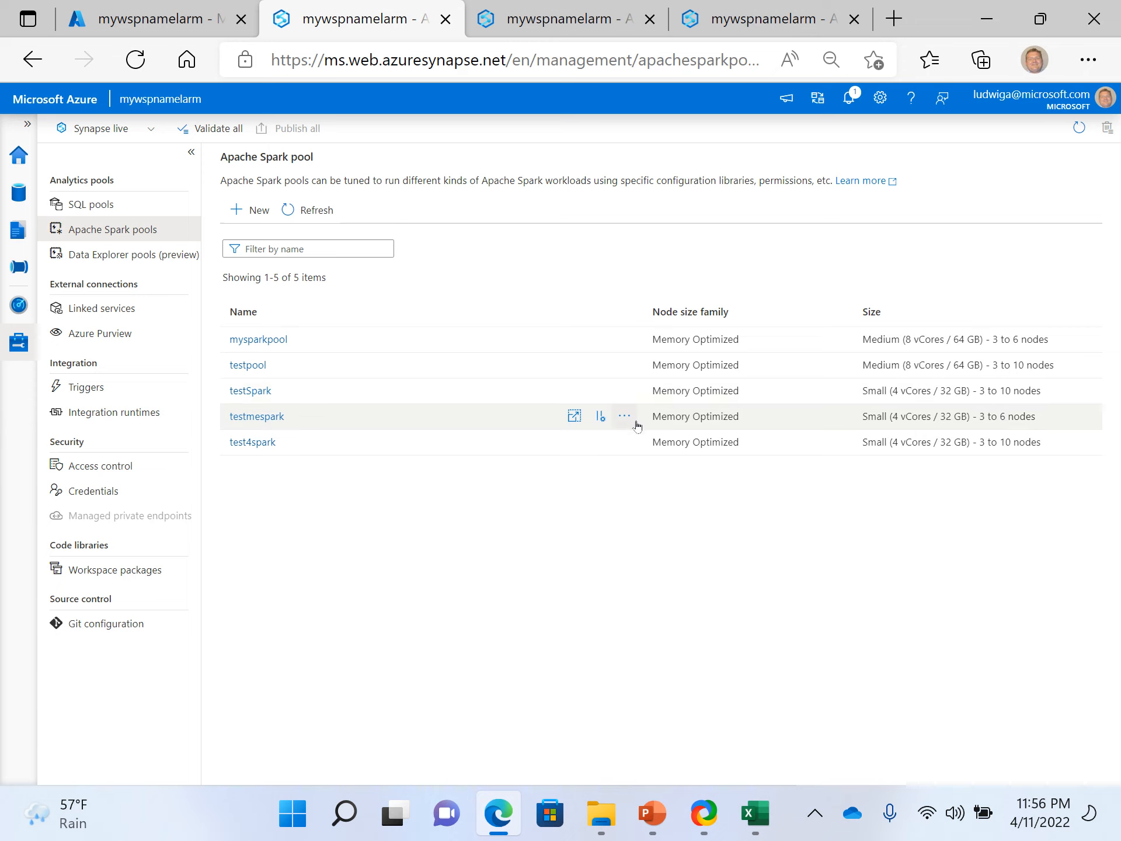
click(624, 417)
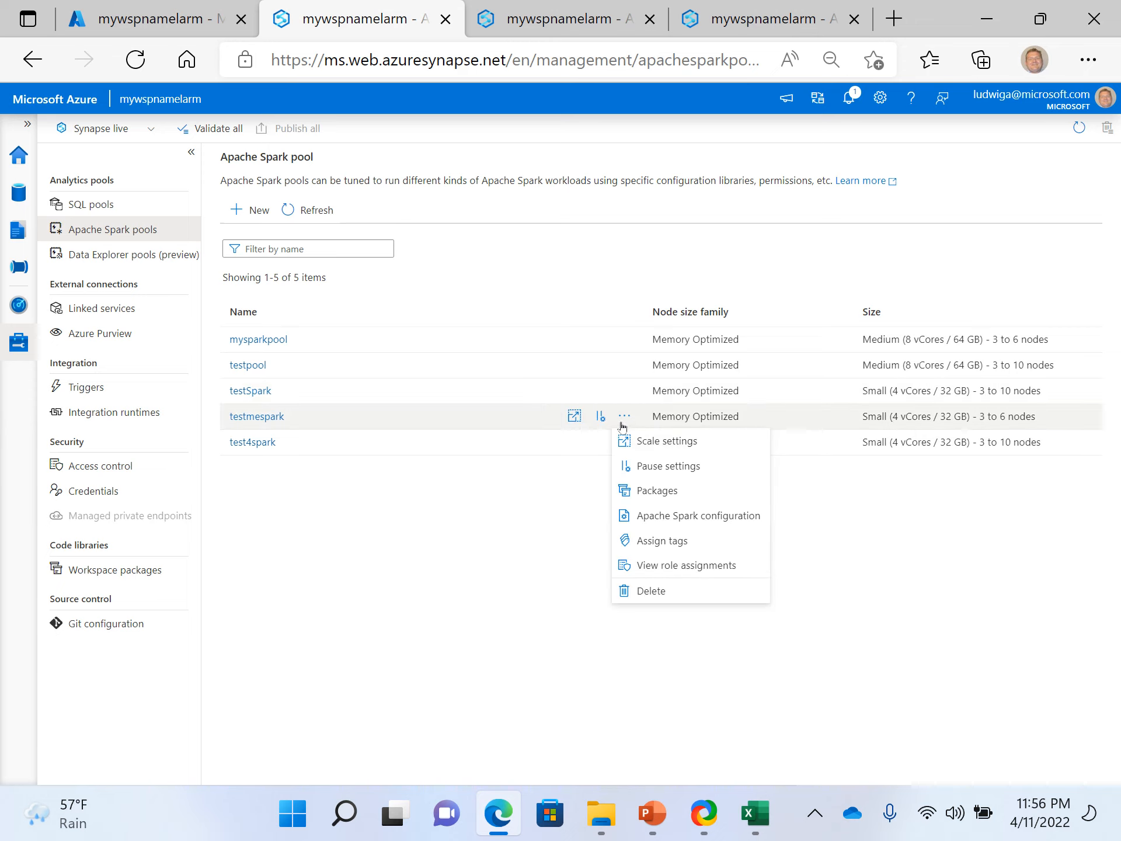
click(676, 592)
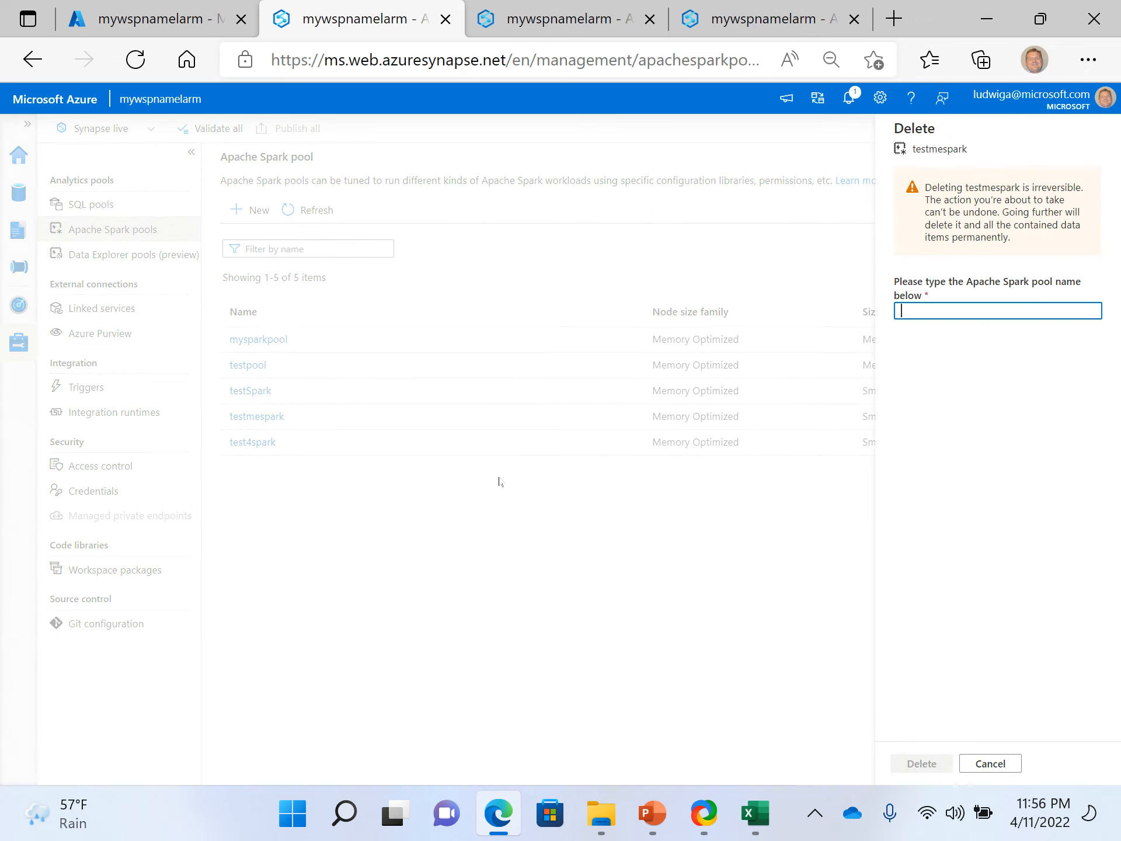
double_click(924, 151)
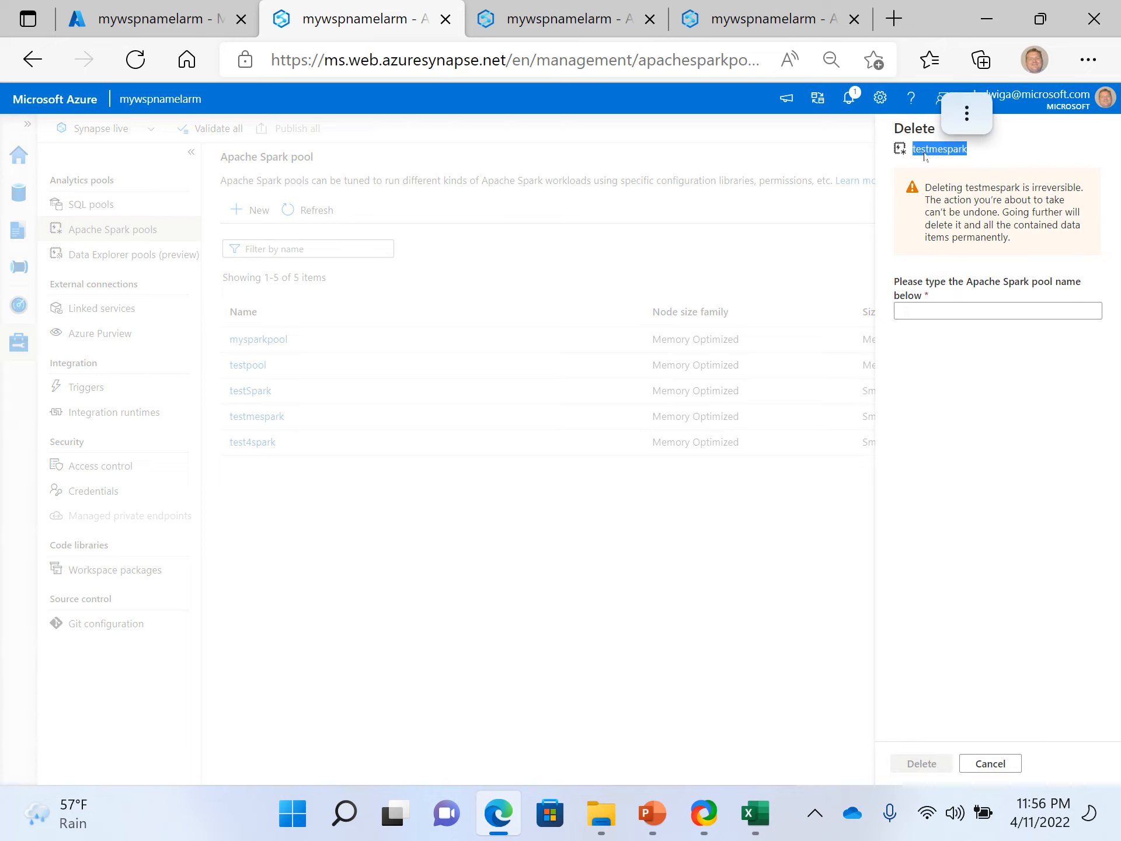
key(ctrl+c)
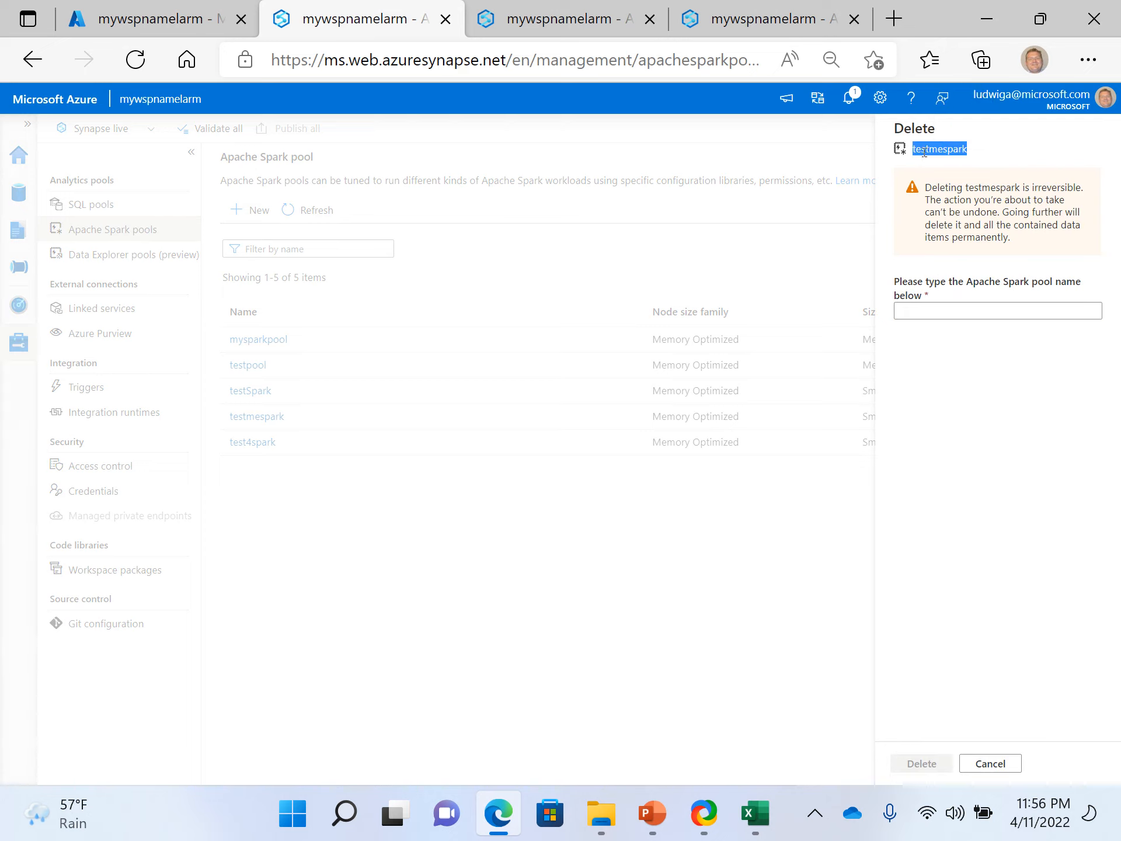
click(952, 309)
key(ctrl+v)
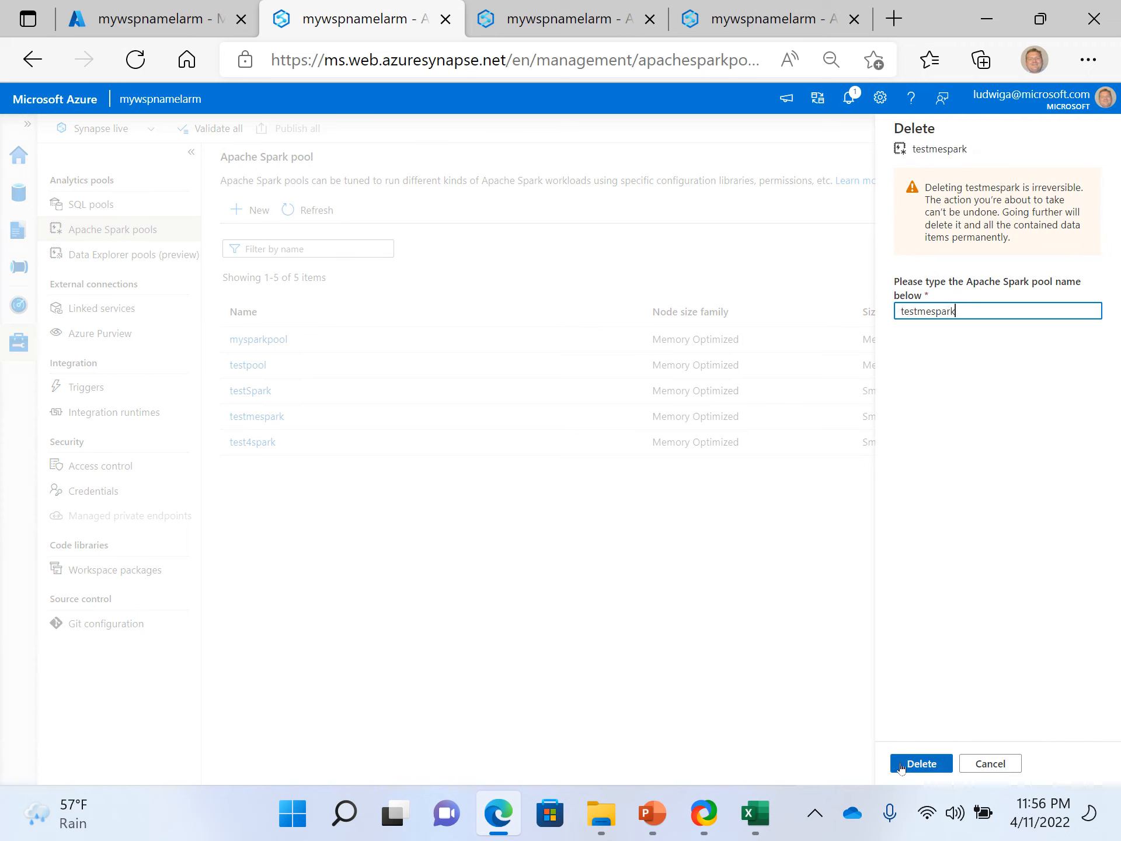
click(922, 763)
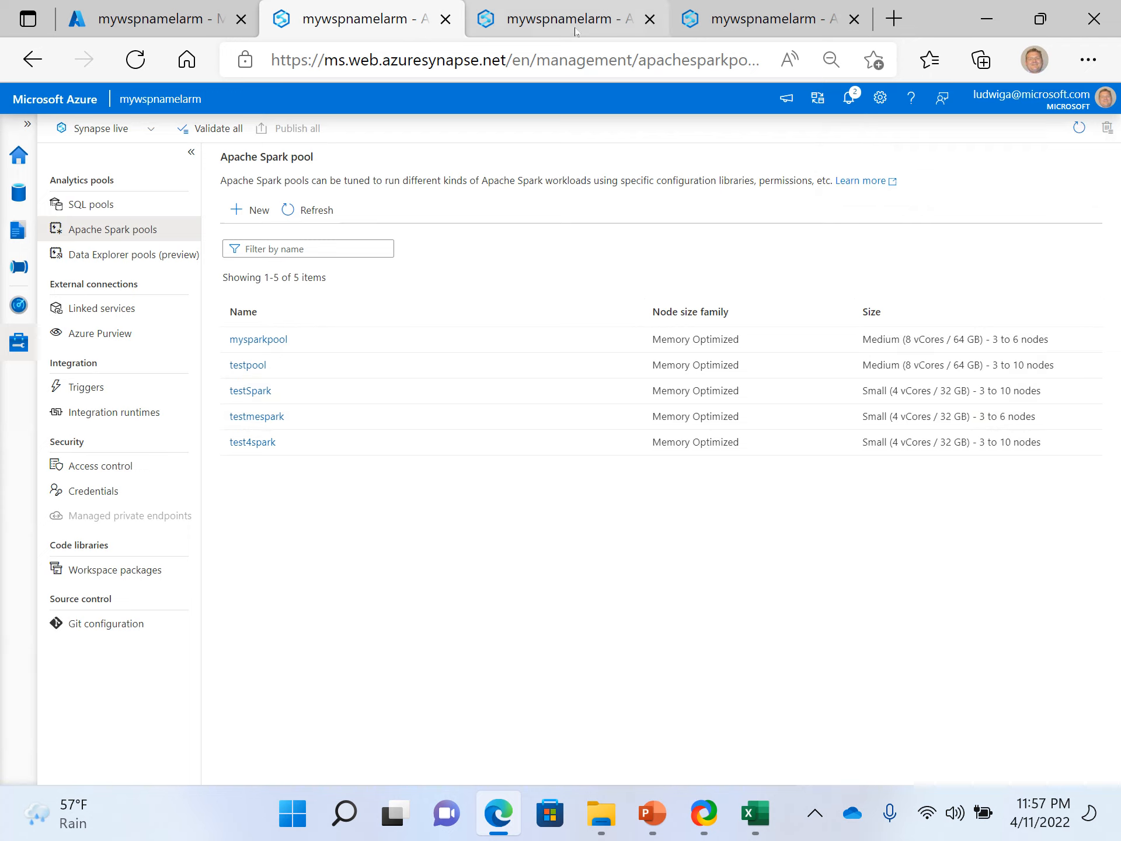
- Check the notebook's session start on test4spark and glance at the Parquet1 dataset before returning to the Apache Spark pool management list
click(558, 19)
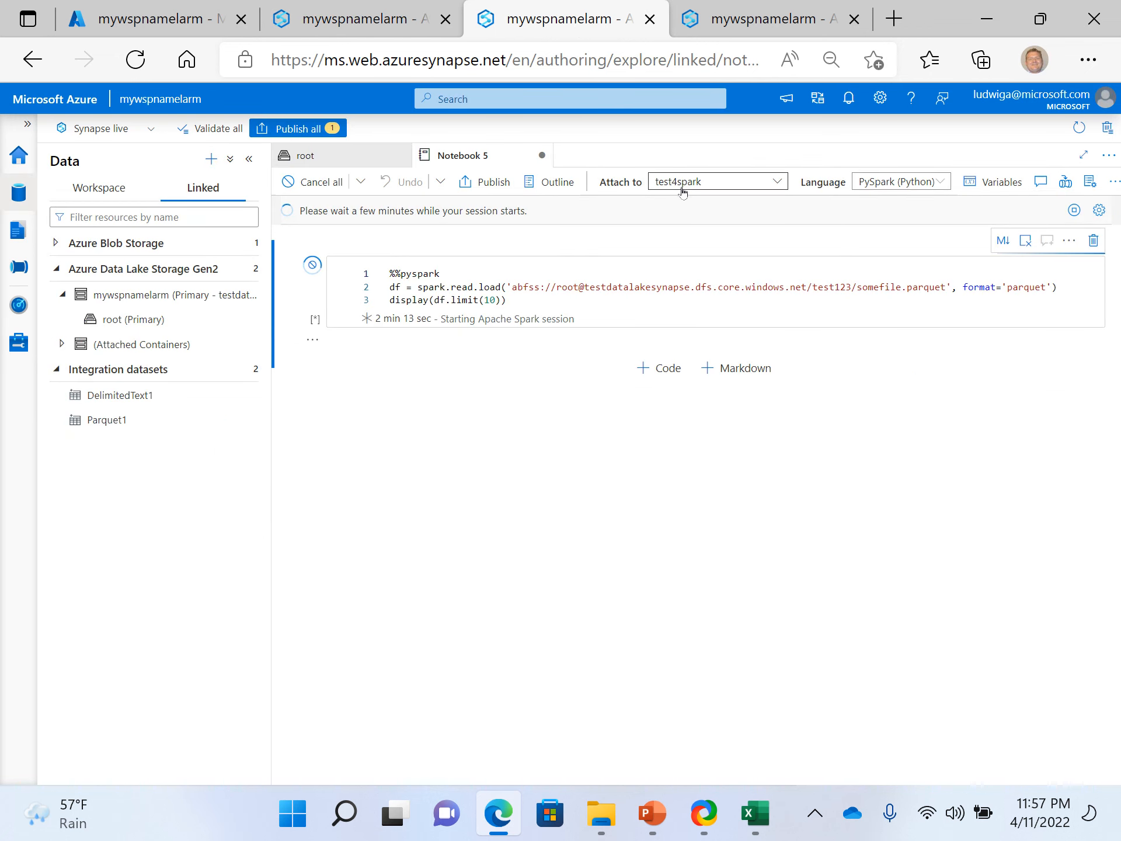
click(762, 25)
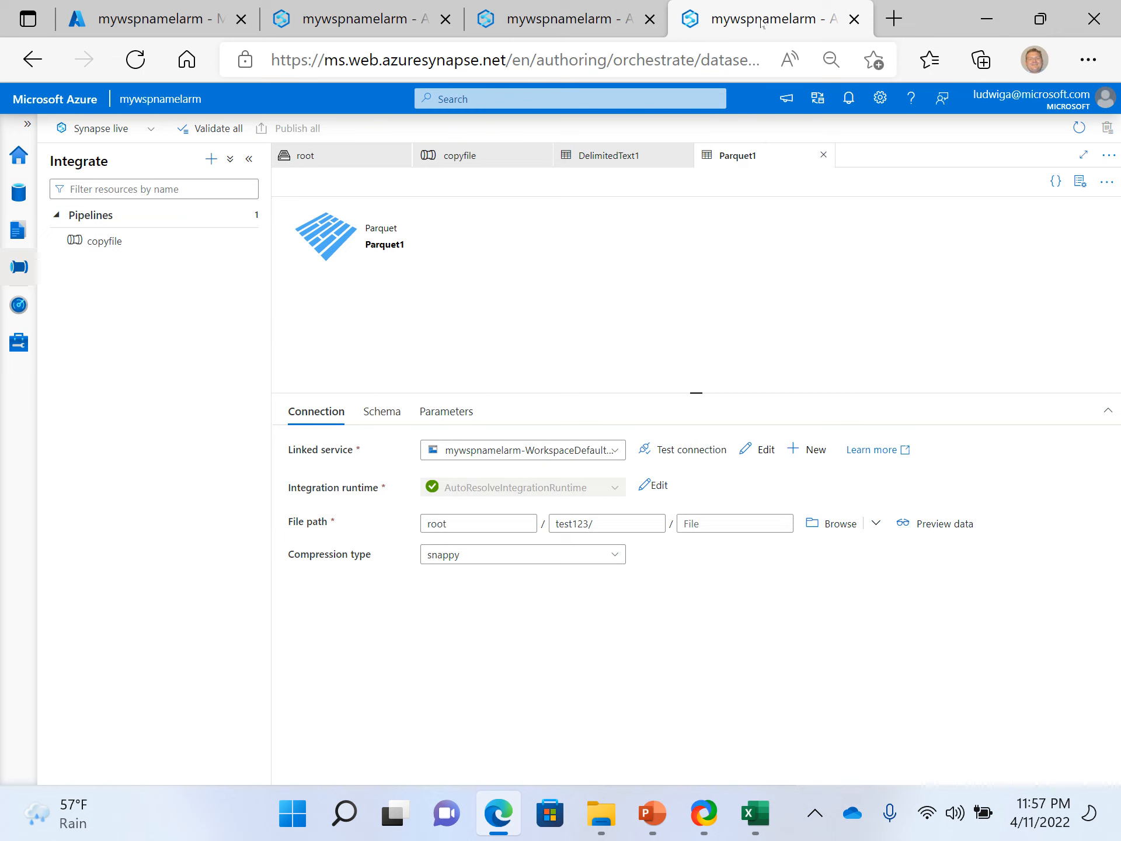
click(558, 21)
click(361, 23)
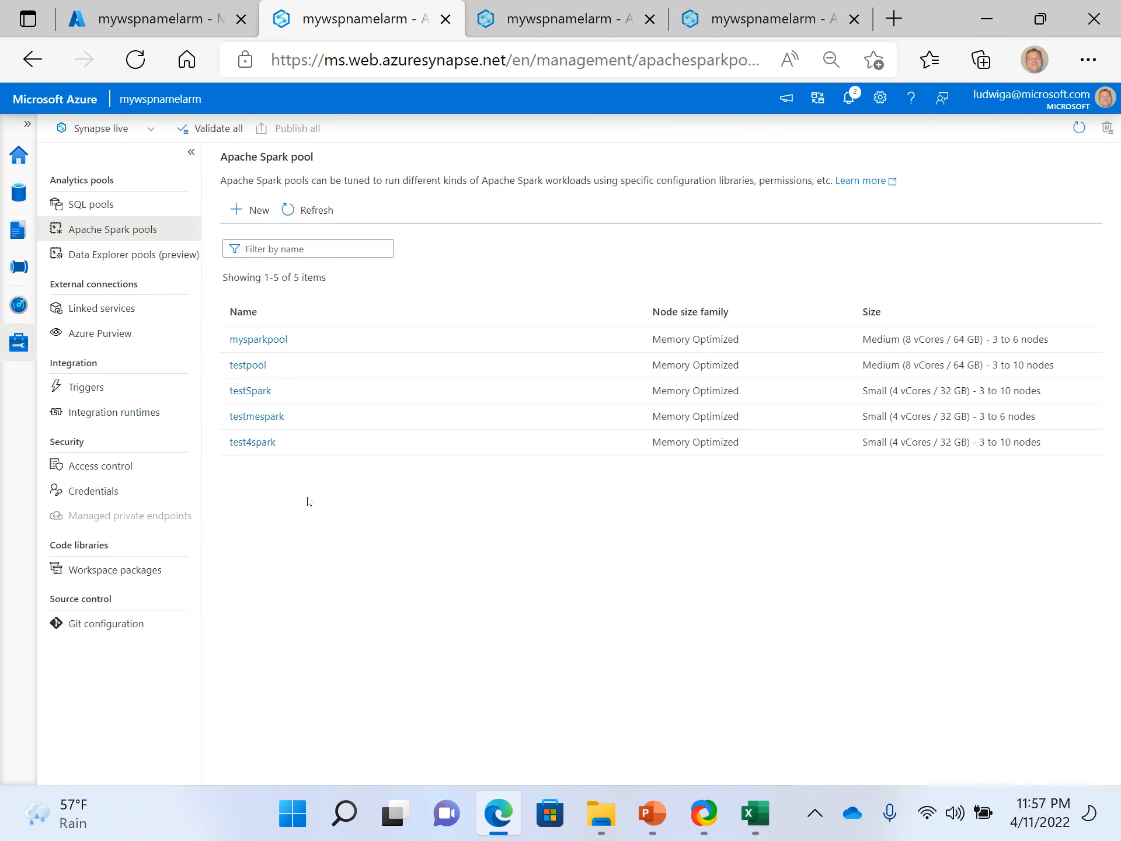
- Refresh the Apache Spark pool list repeatedly to check whether testmespark has been removed
click(330, 214)
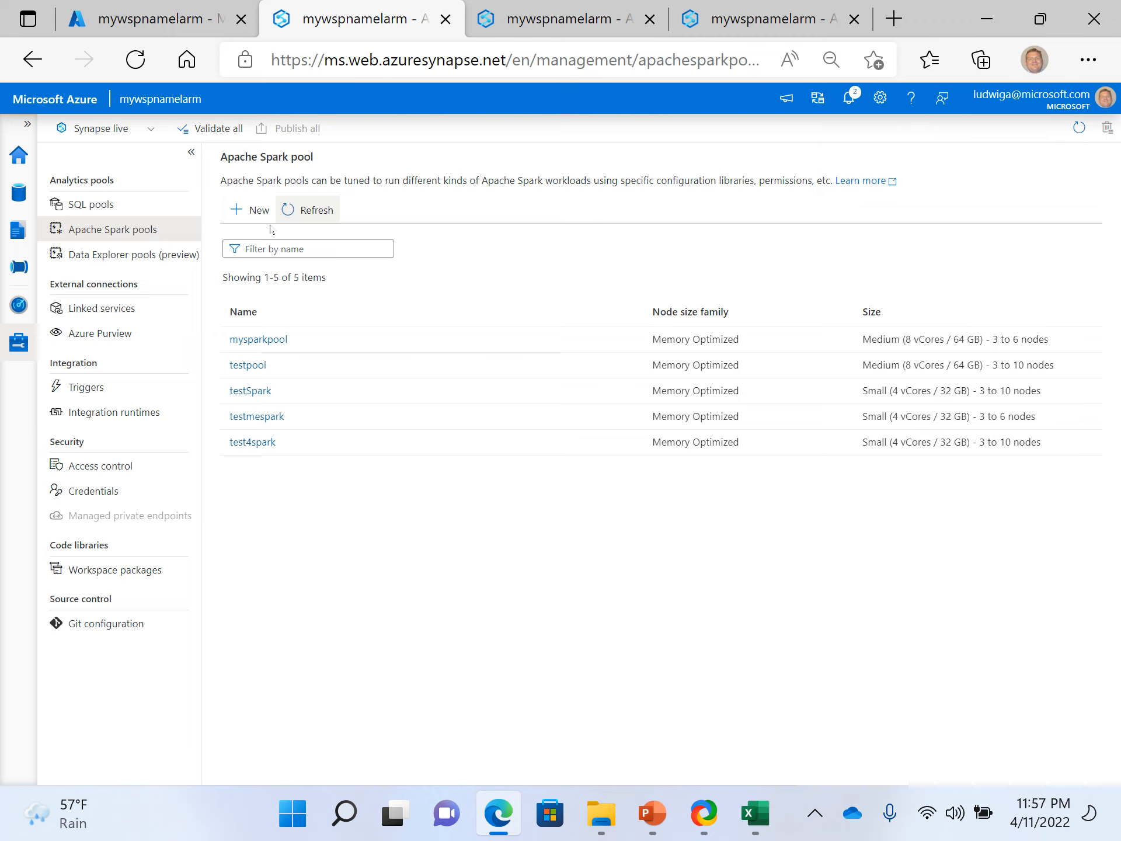
click(319, 208)
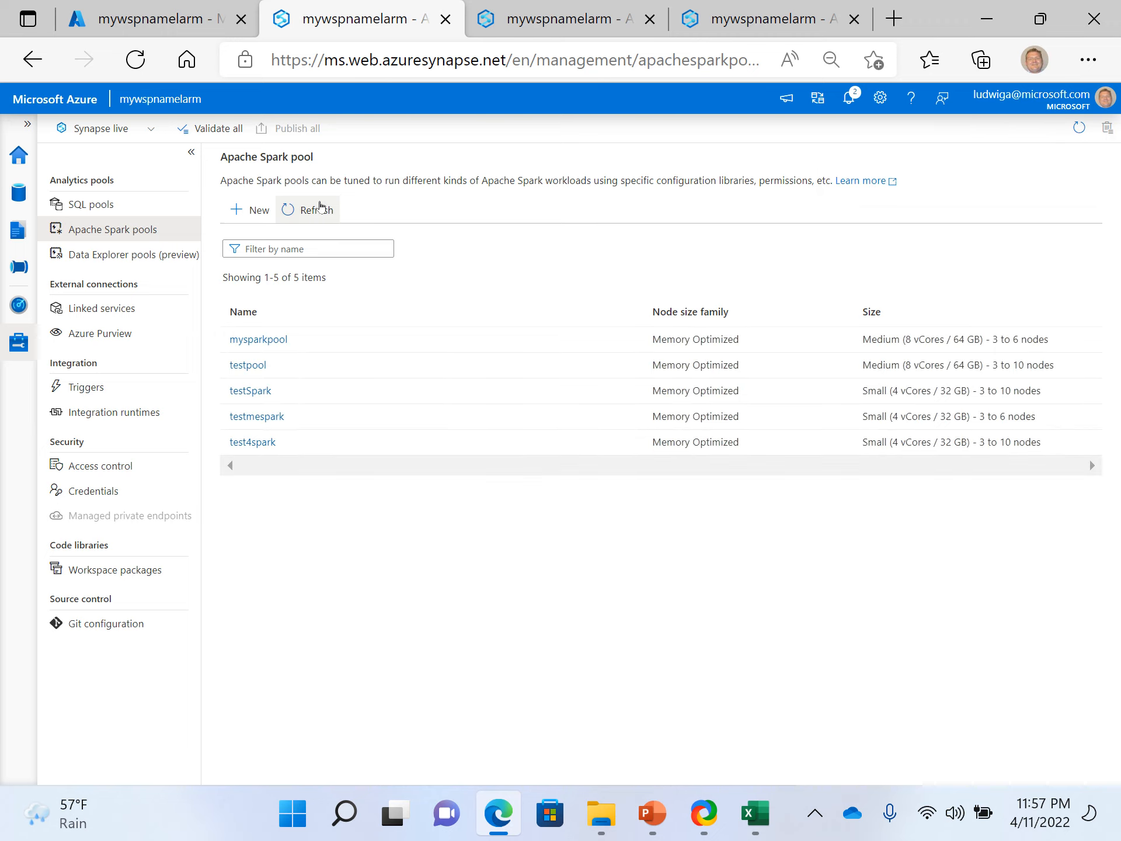
click(320, 208)
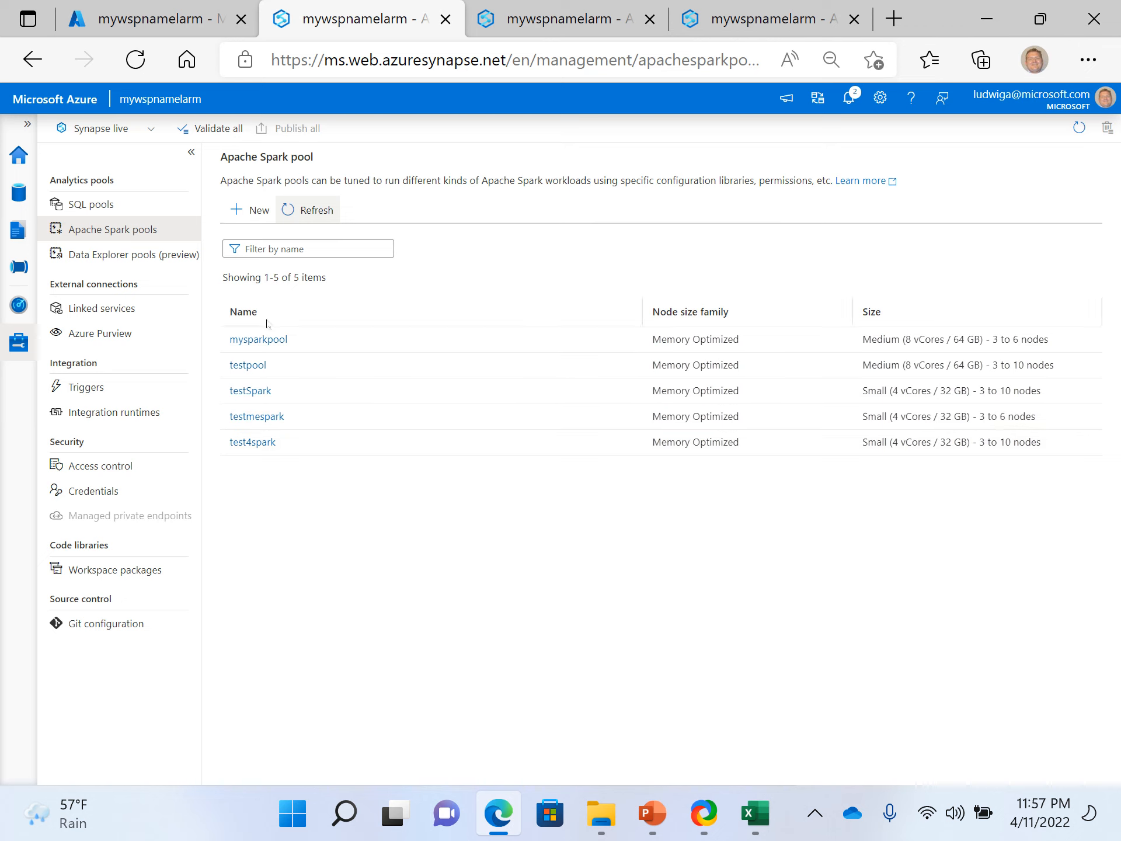
click(304, 211)
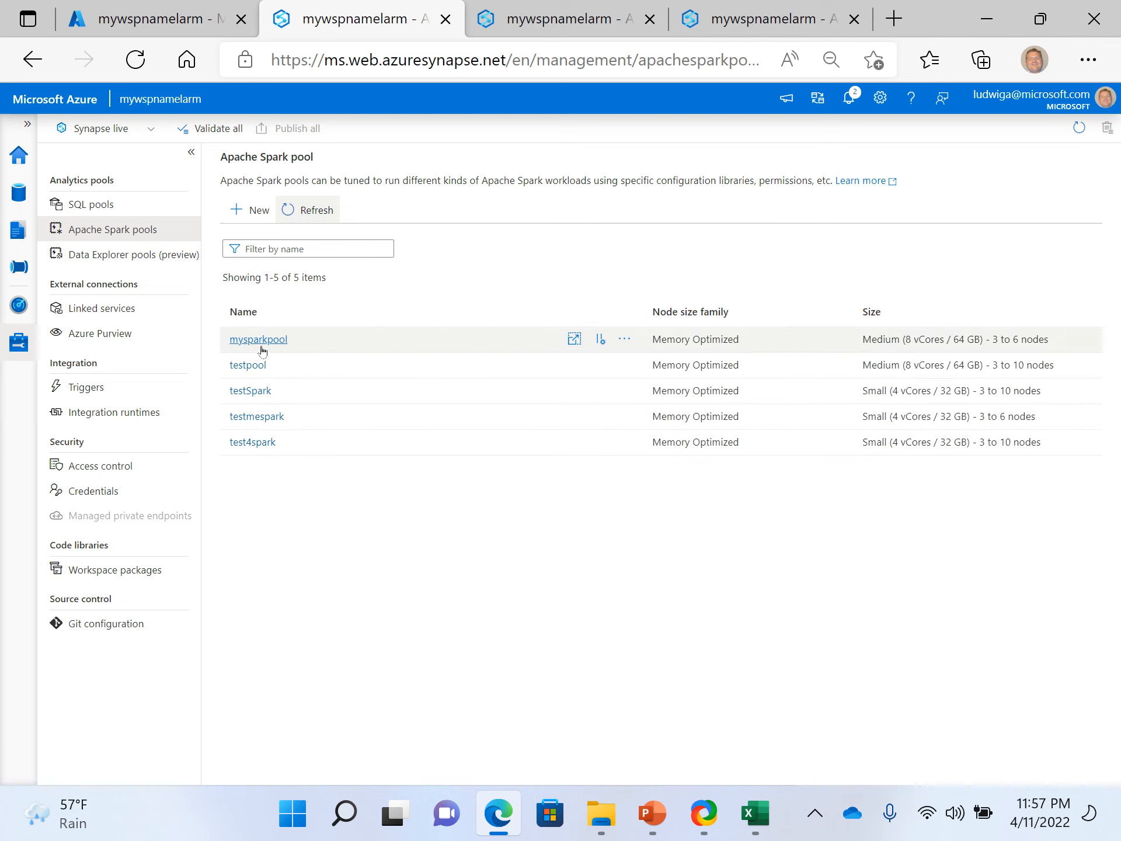
- Delete the mysparkpool Apache Spark pool, entering its name as confirmation, and refresh the pool list
click(624, 339)
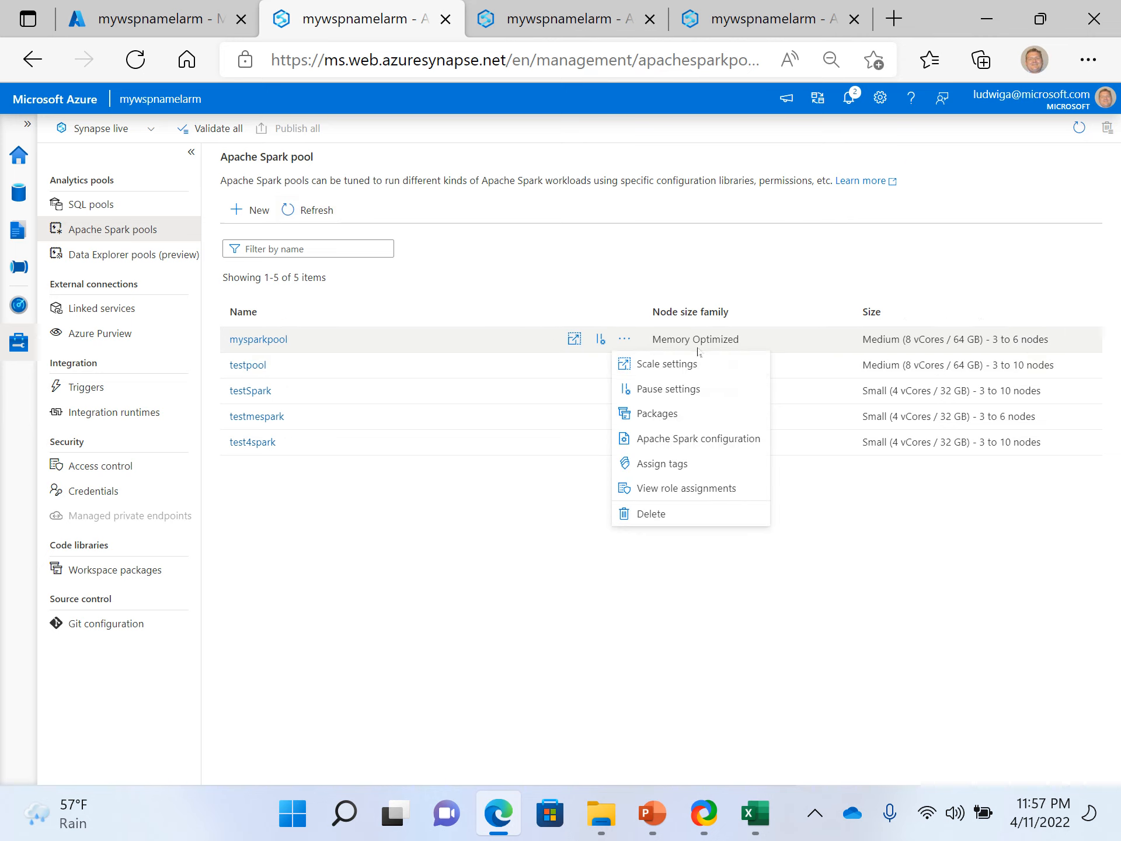
click(650, 514)
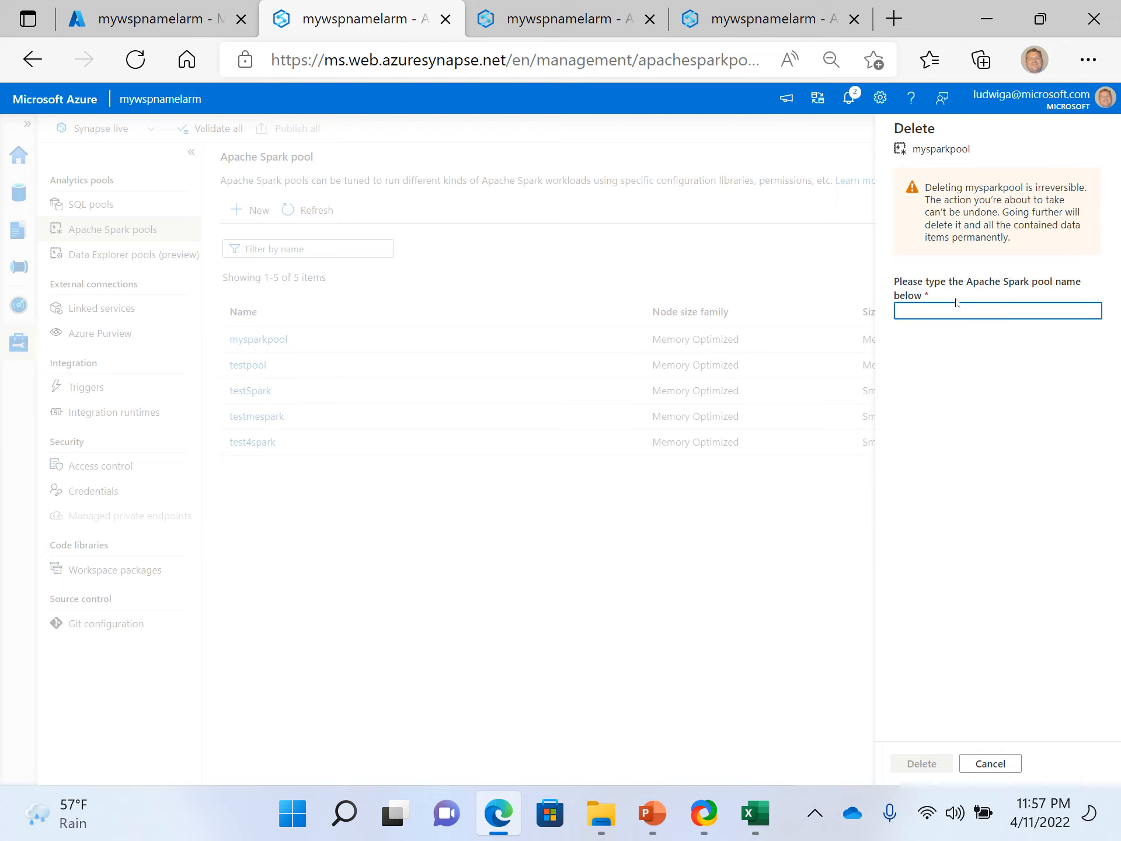
double_click(948, 150)
key(ctrl+c)
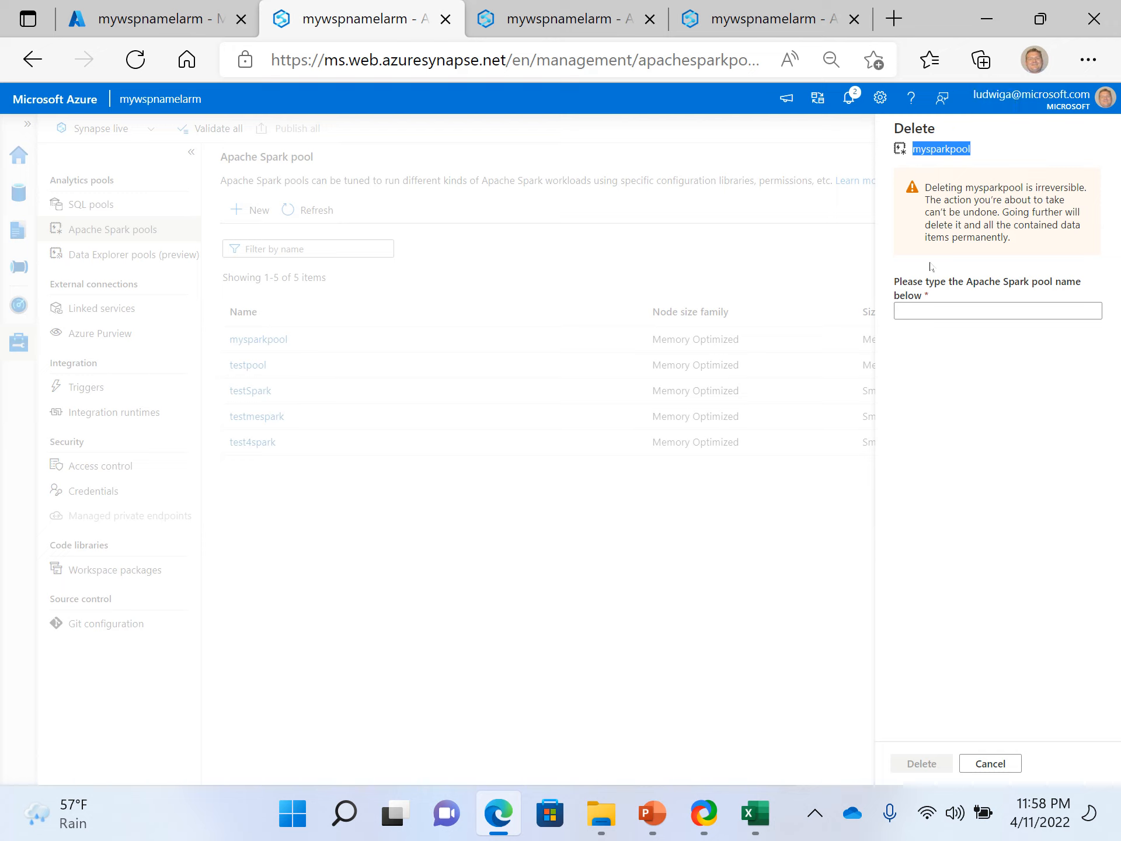
click(925, 310)
key(ctrl+v)
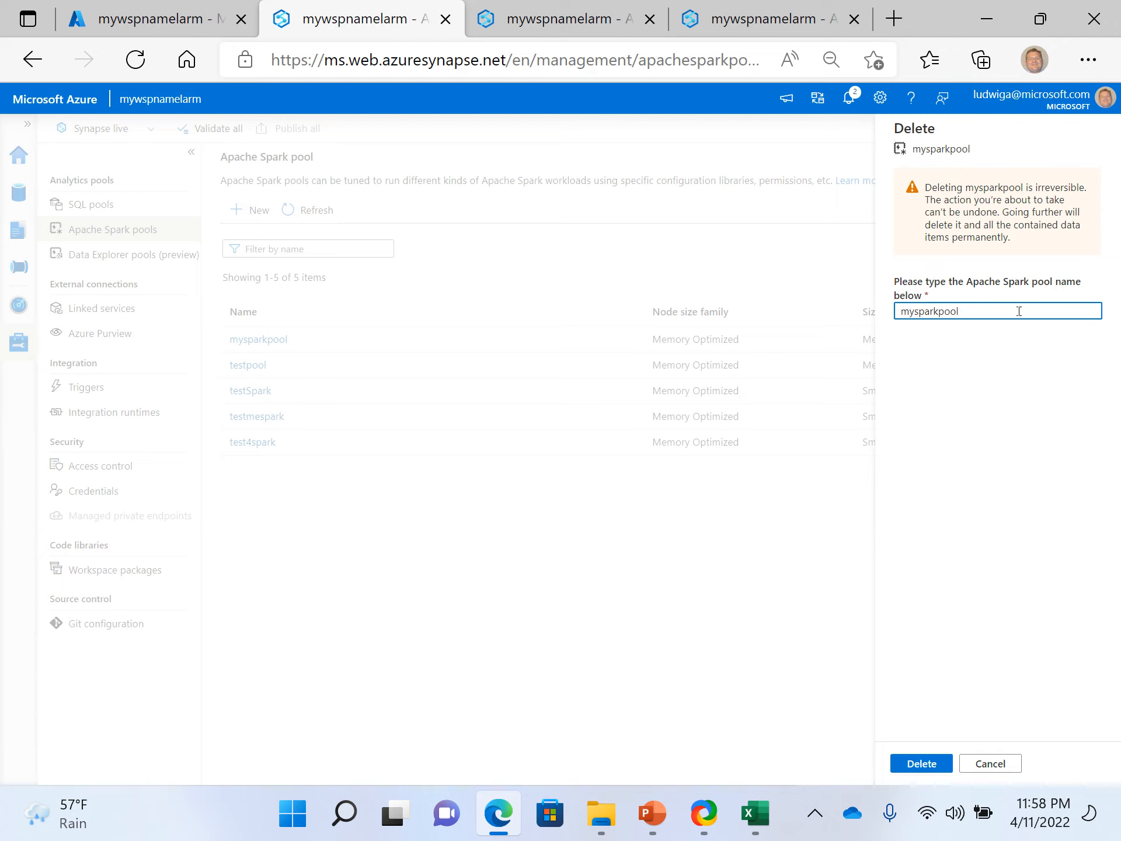
text(l)
click(906, 765)
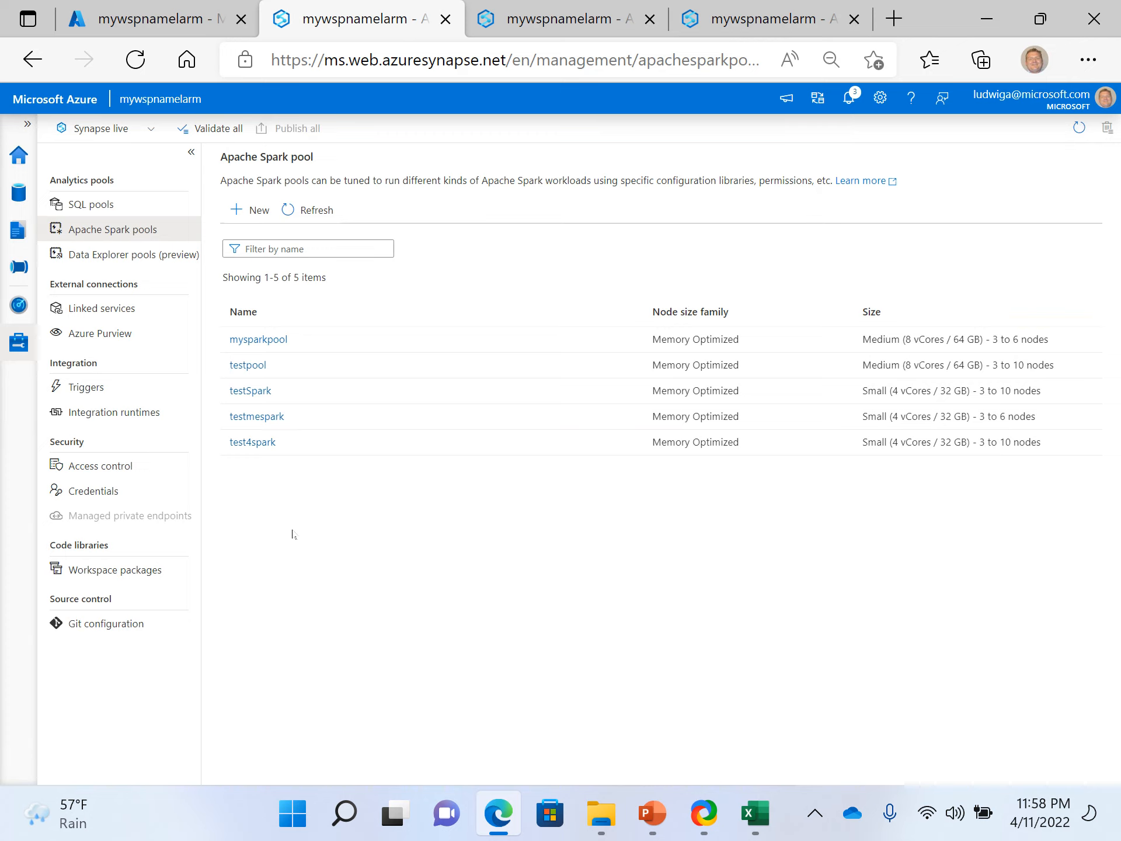
click(315, 211)
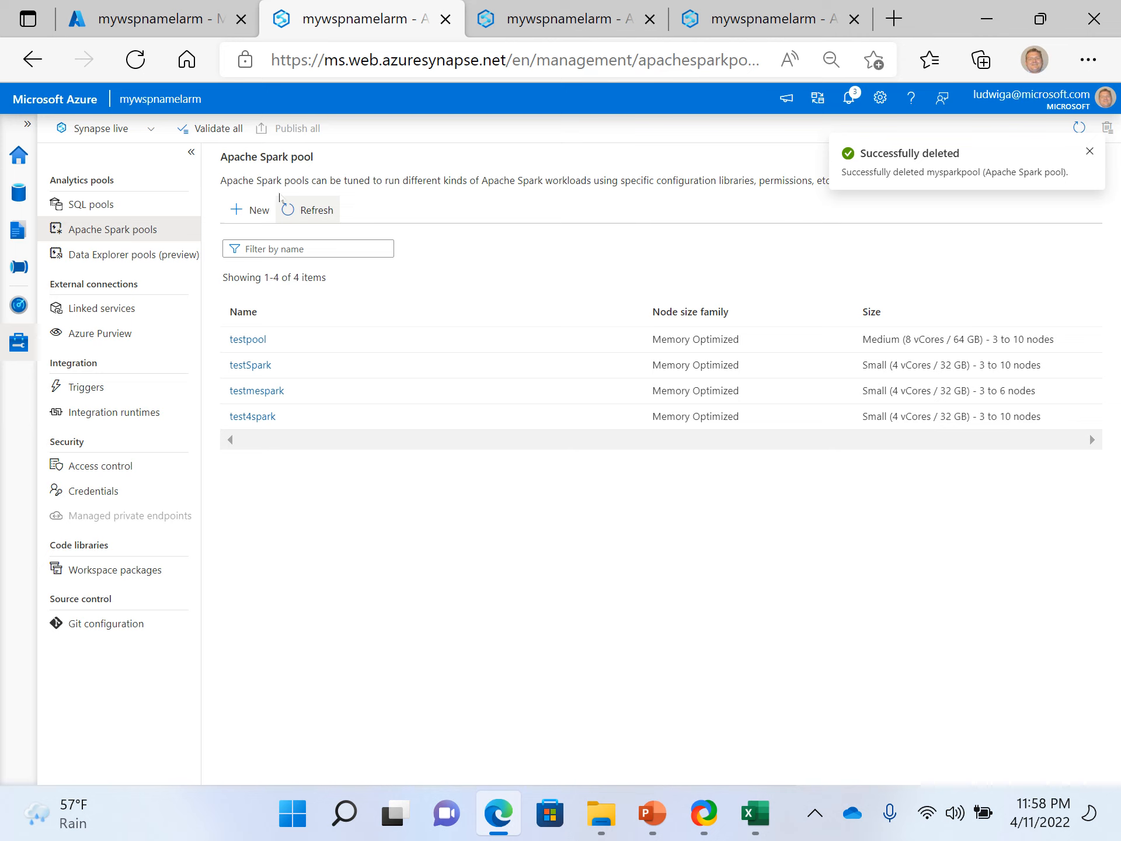
- Review the basic and additional settings for a new dedicated SQL pool and cancel without creating one
click(88, 211)
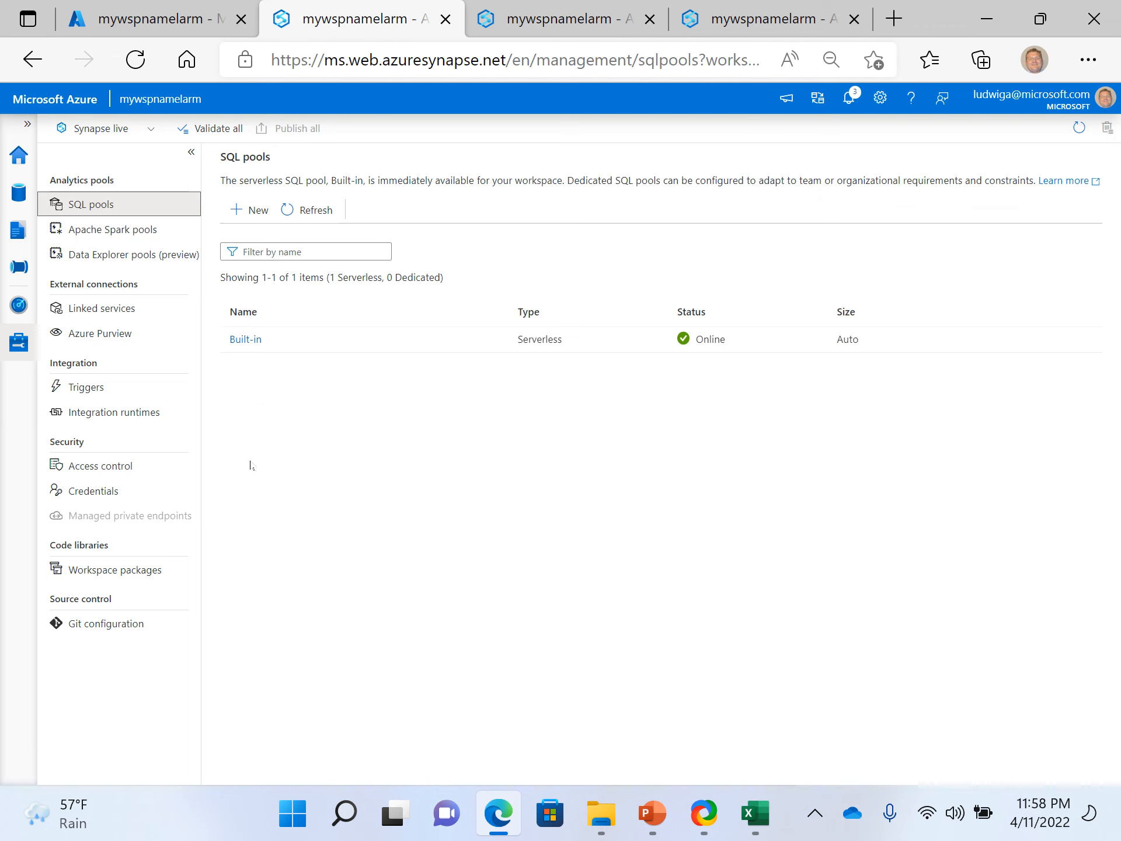
click(259, 211)
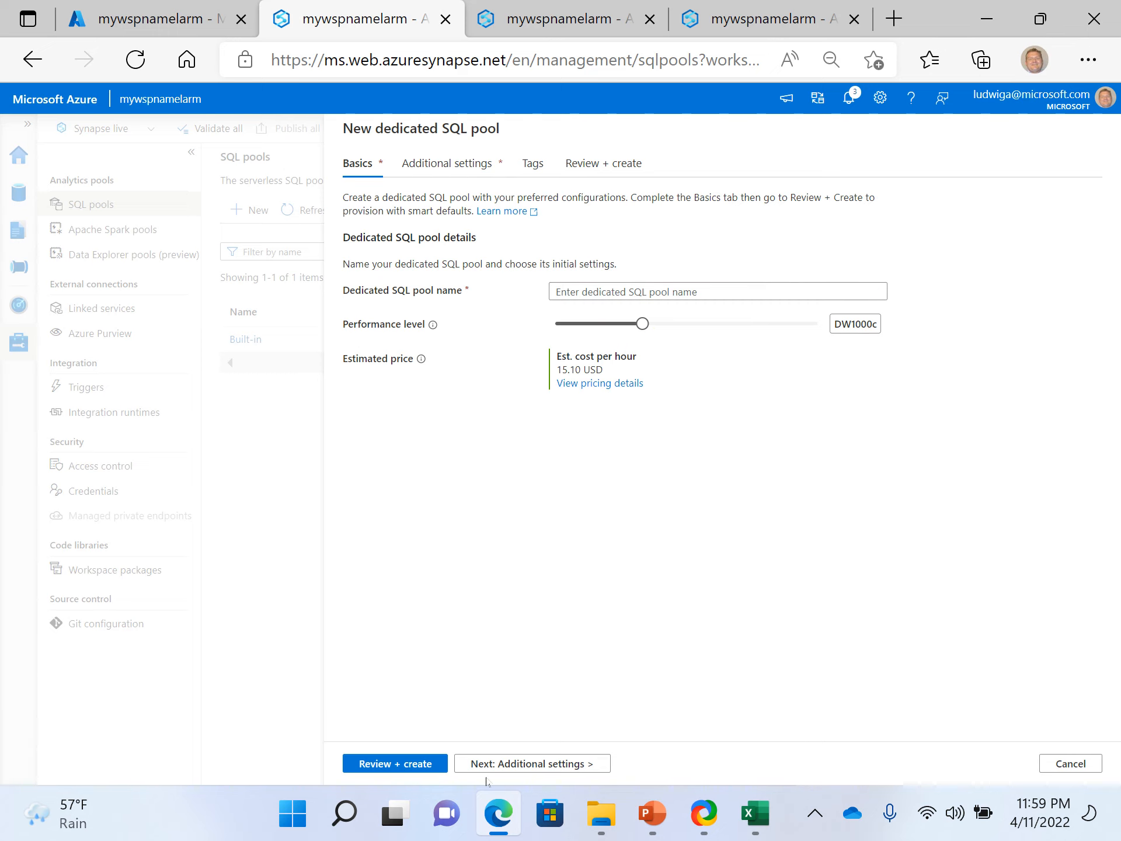
click(533, 765)
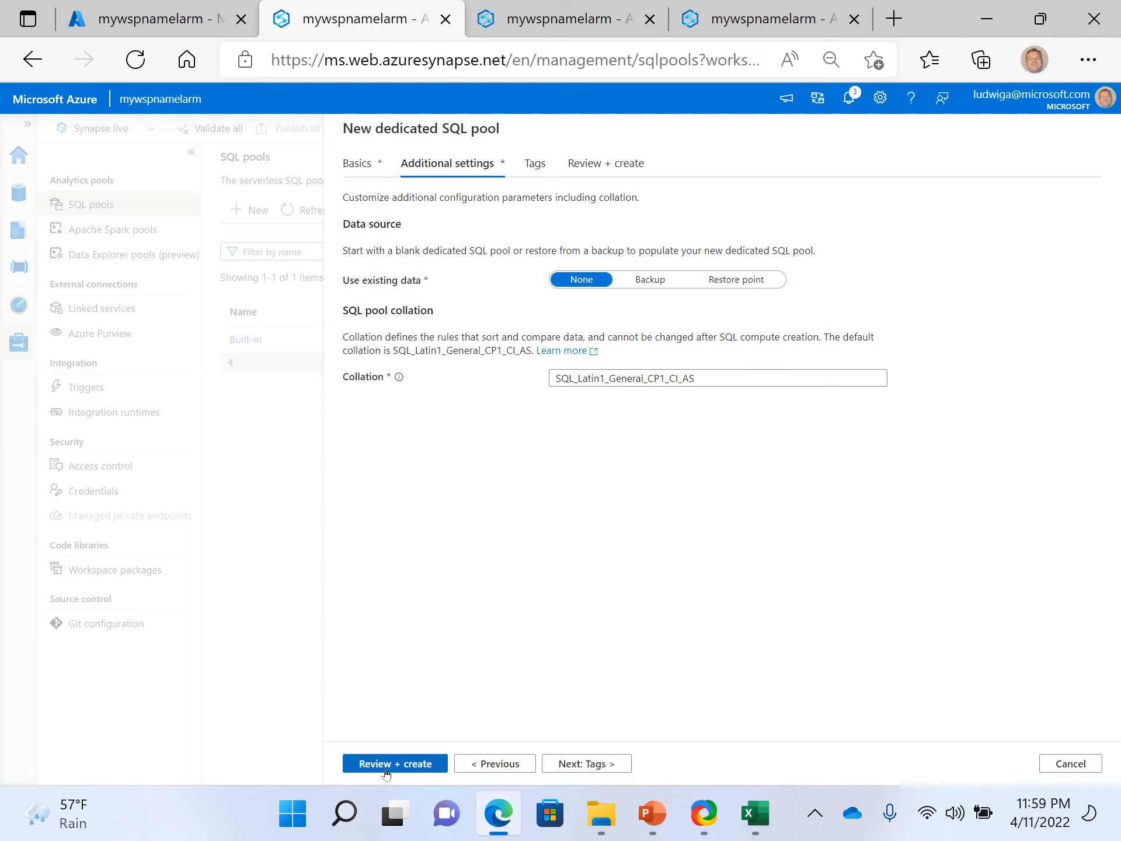
click(1070, 764)
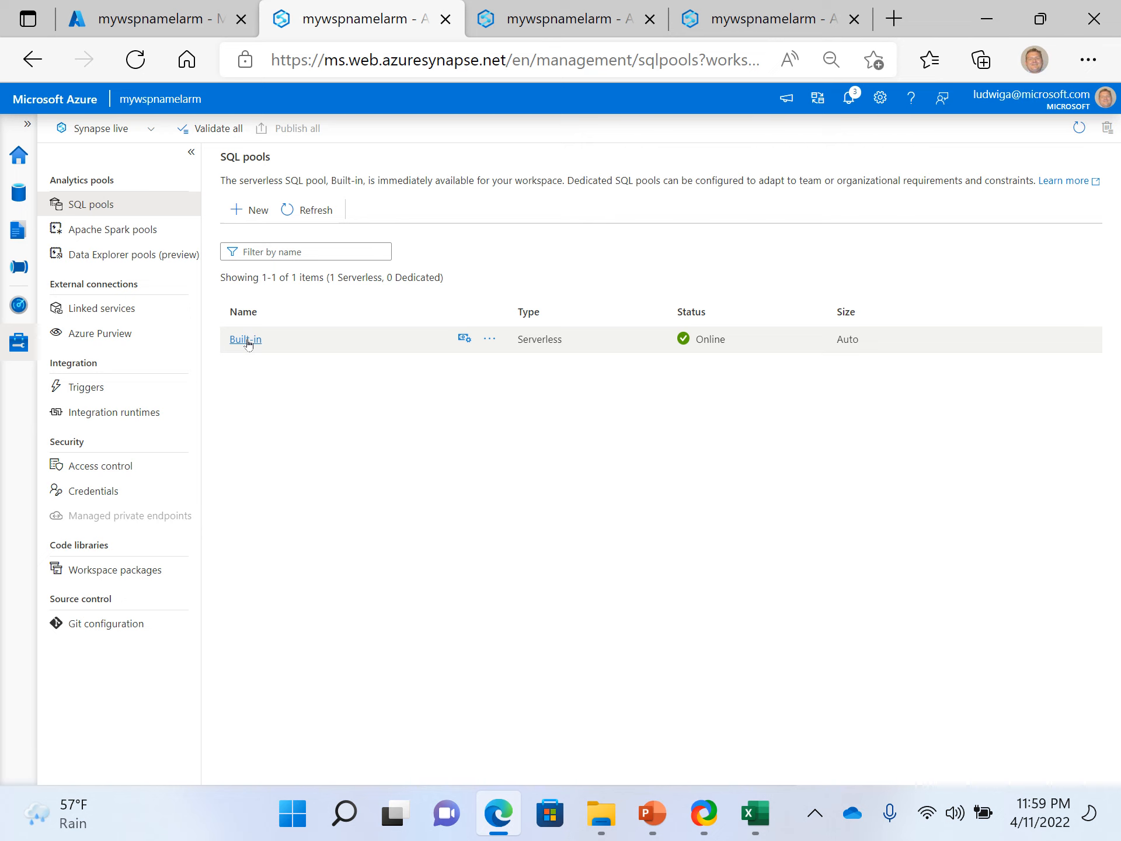
click(255, 210)
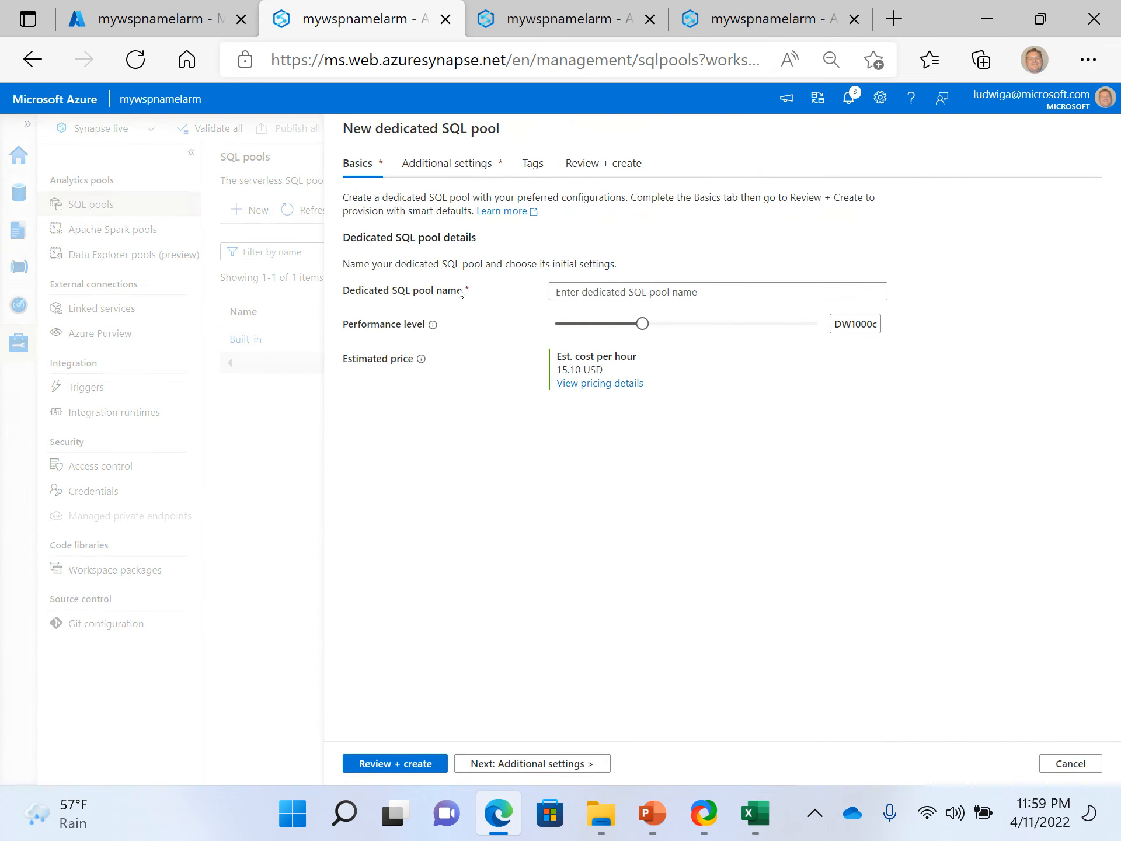
click(593, 293)
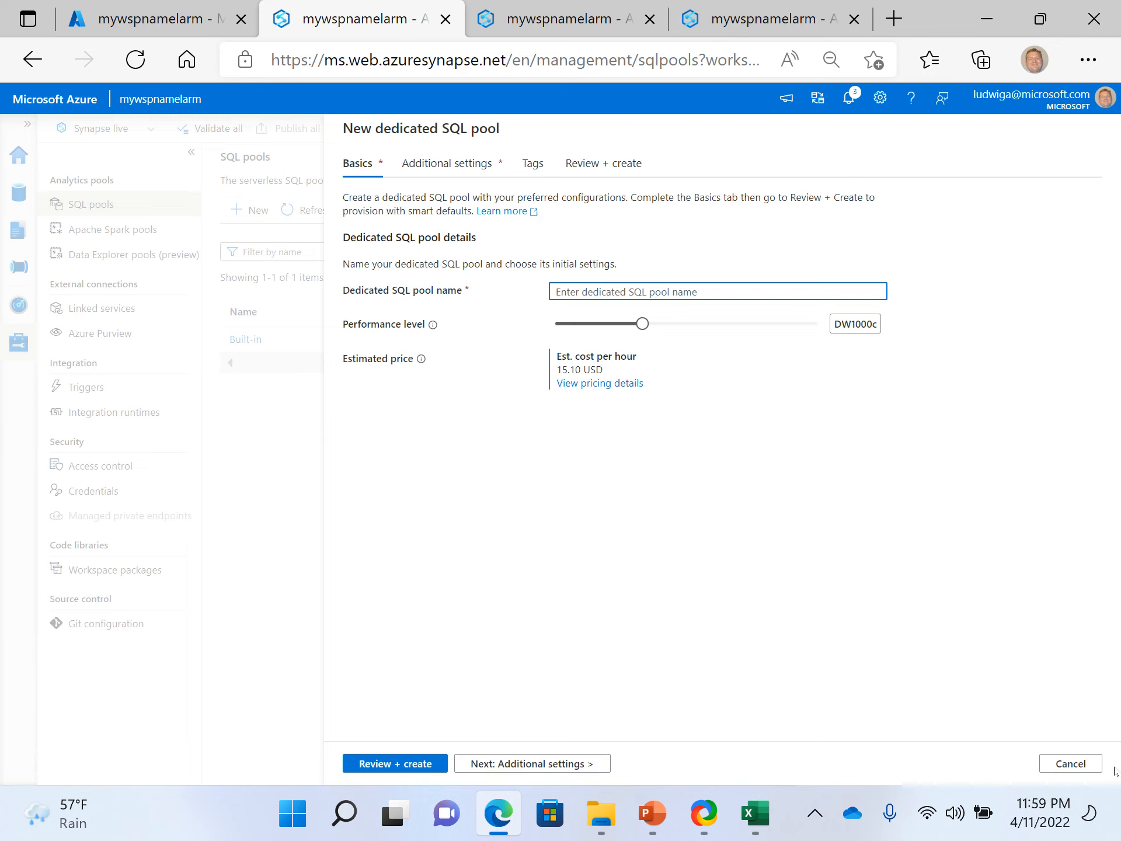
click(1071, 765)
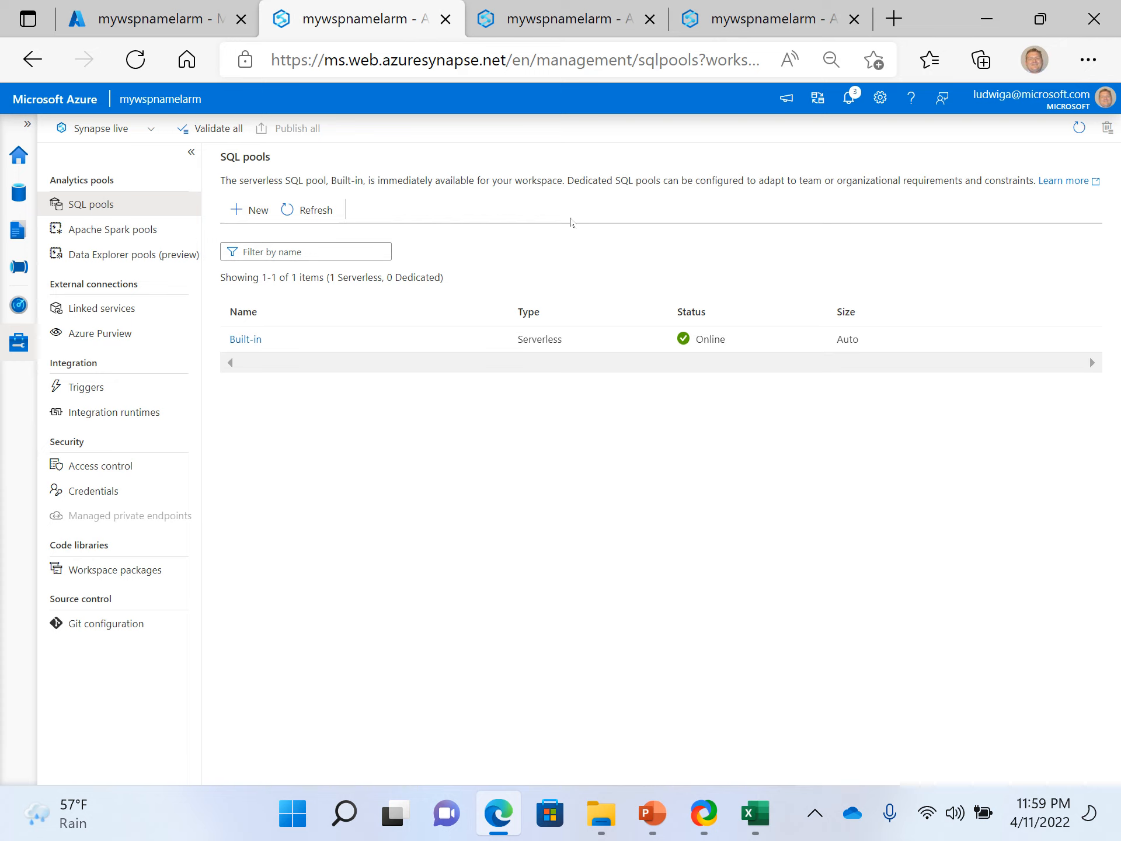
- Start a new Data Explorer pool and review its basic compute settings and its additional scale and configuration options
click(112, 263)
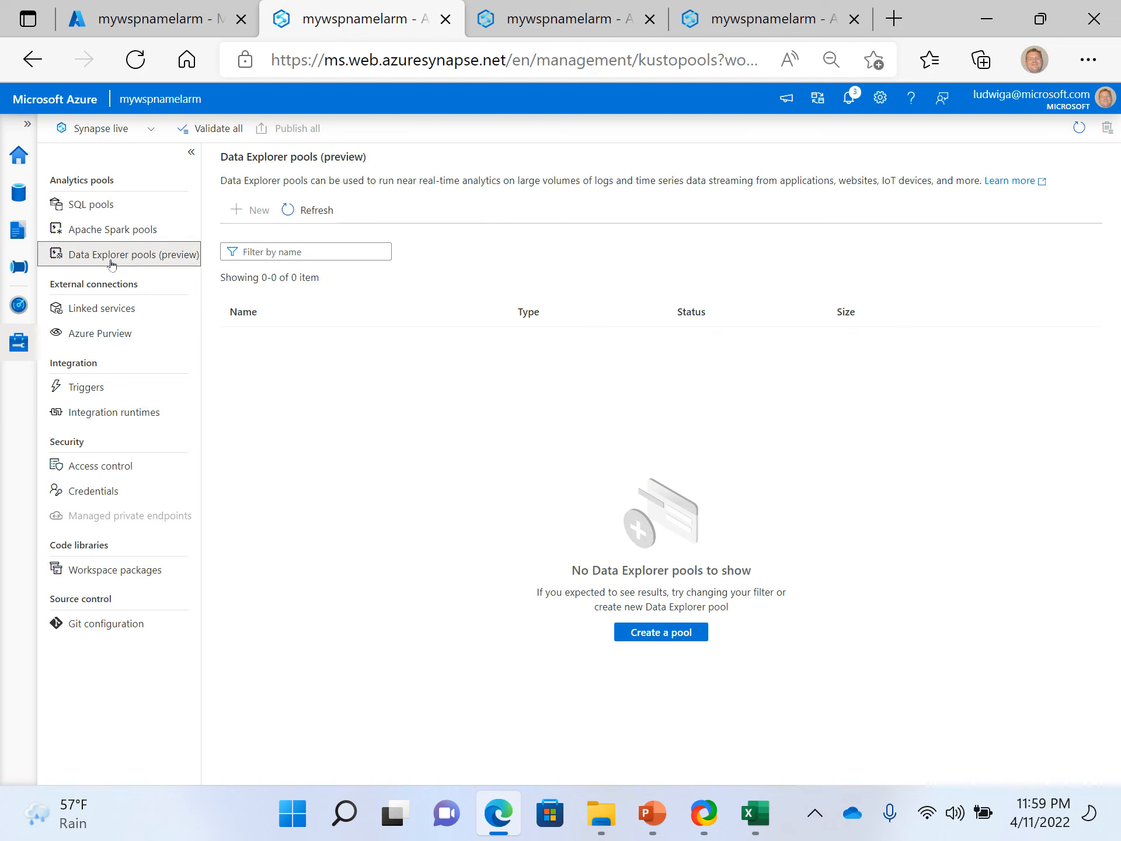
click(267, 217)
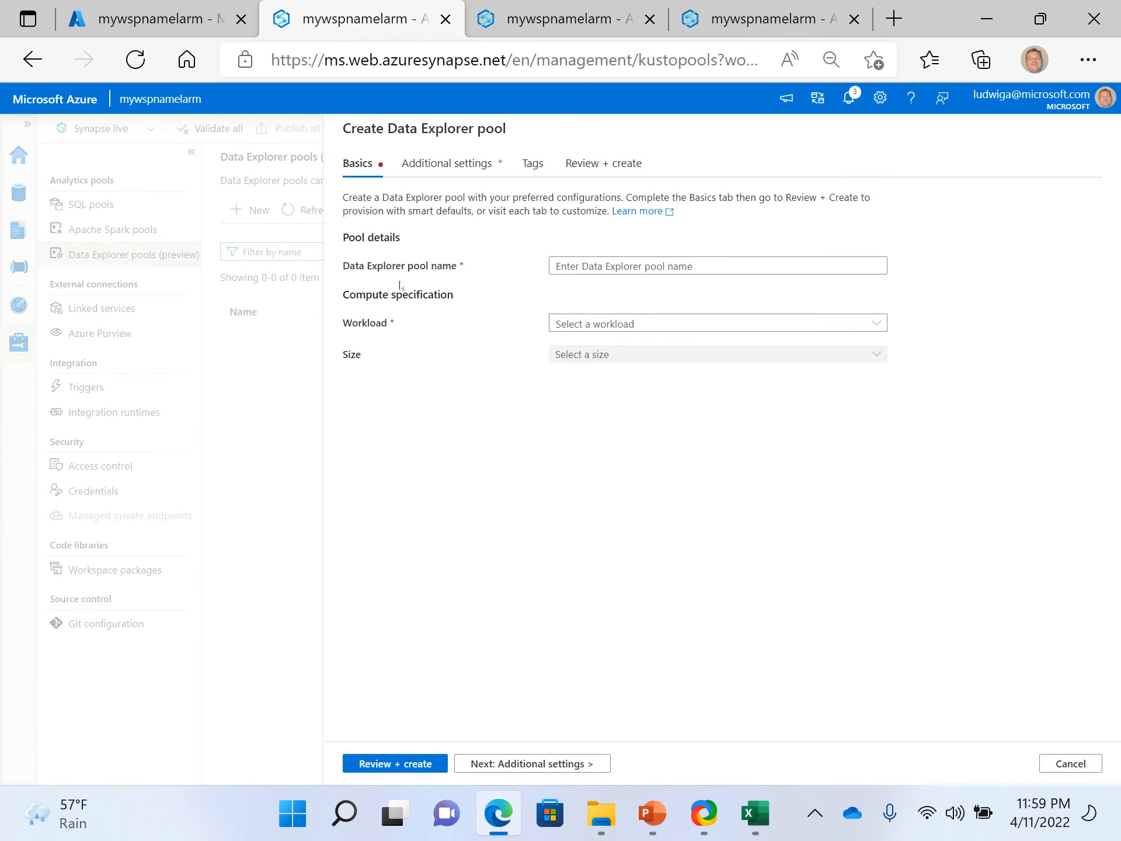
click(425, 164)
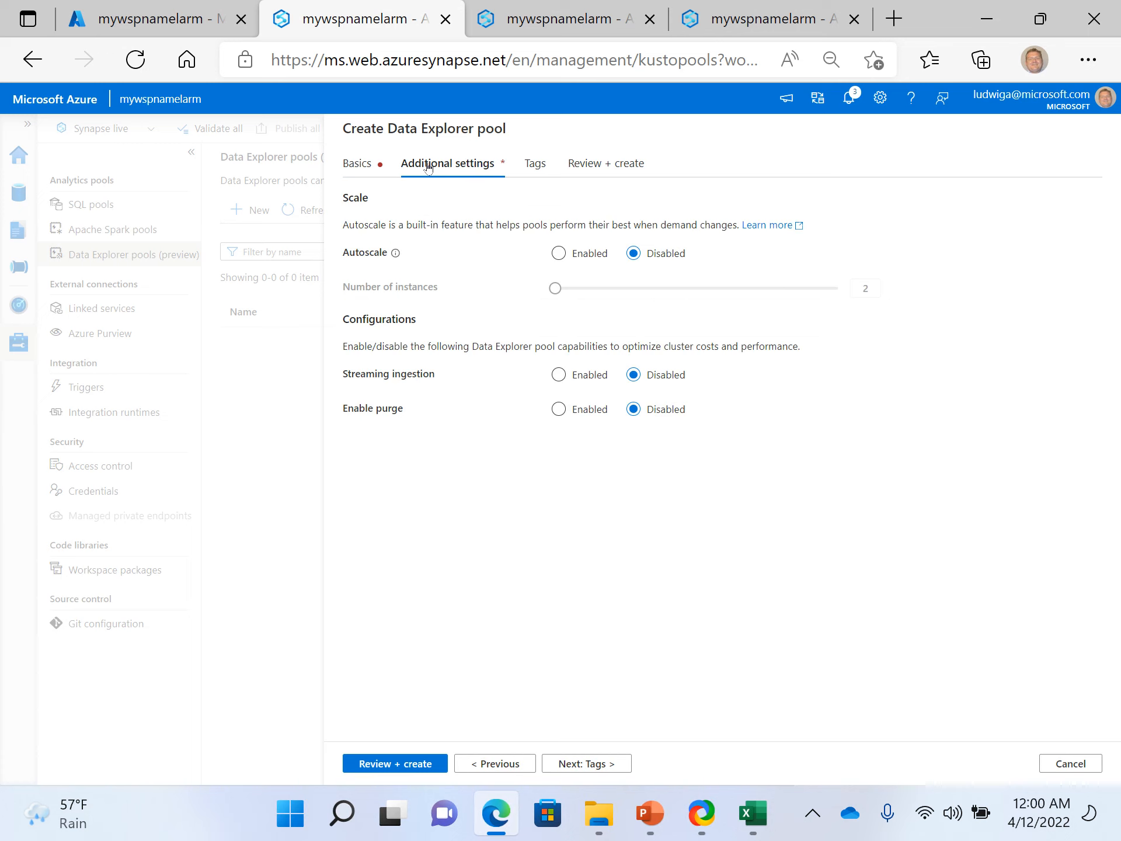
click(356, 165)
click(467, 167)
click(358, 166)
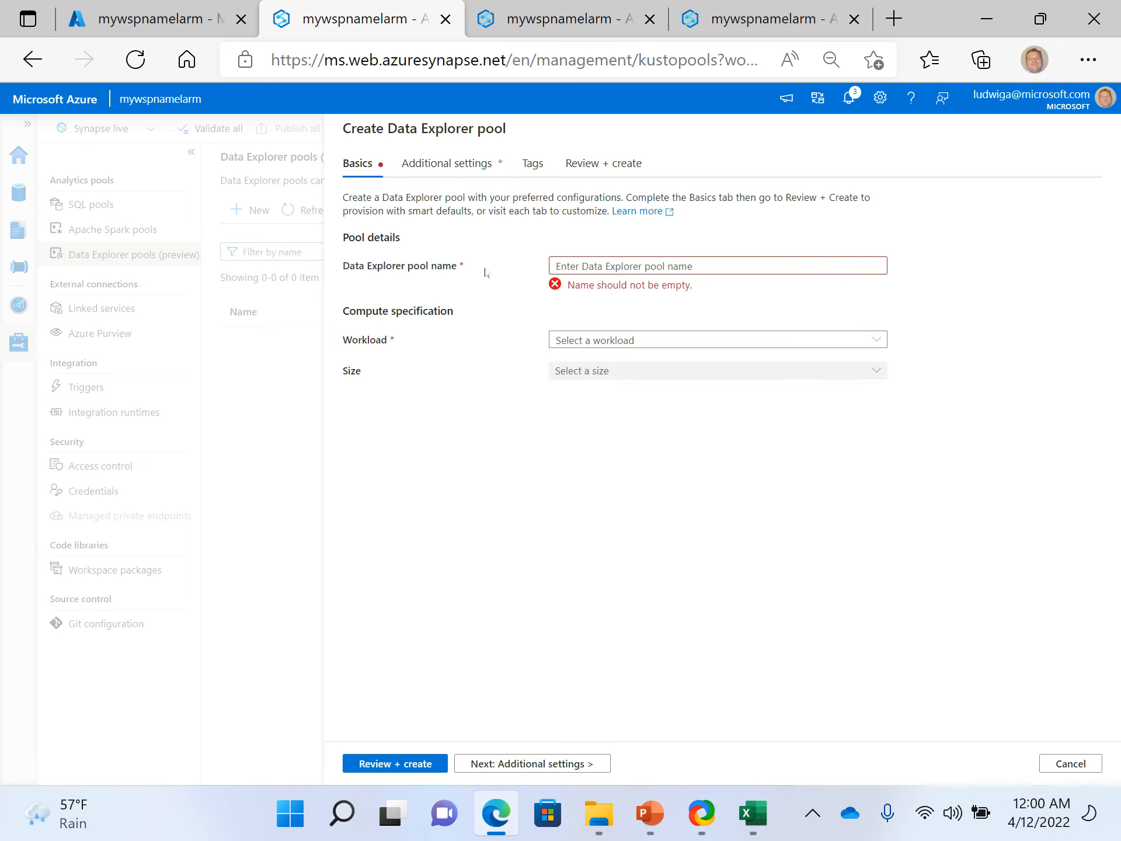
- Set the new Data Explorer pool's workload to Storage optimized and review the available compute sizes
click(597, 266)
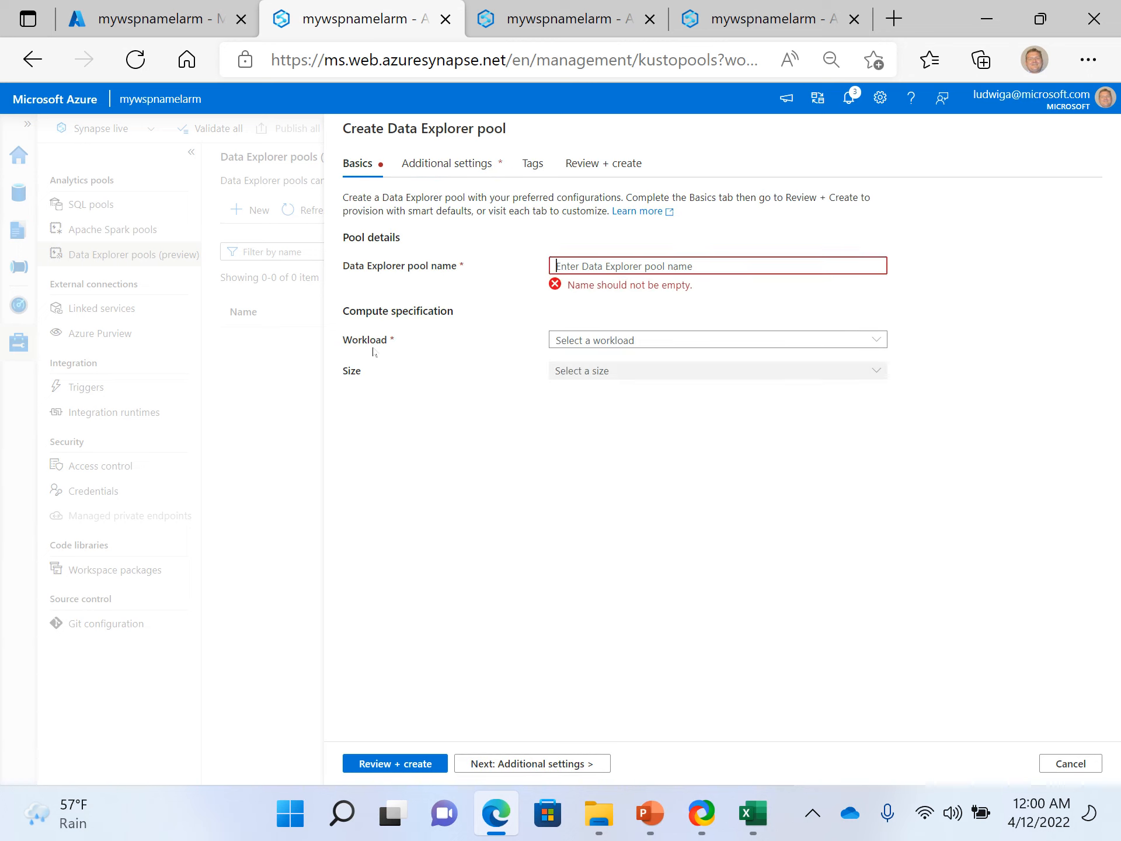
click(582, 342)
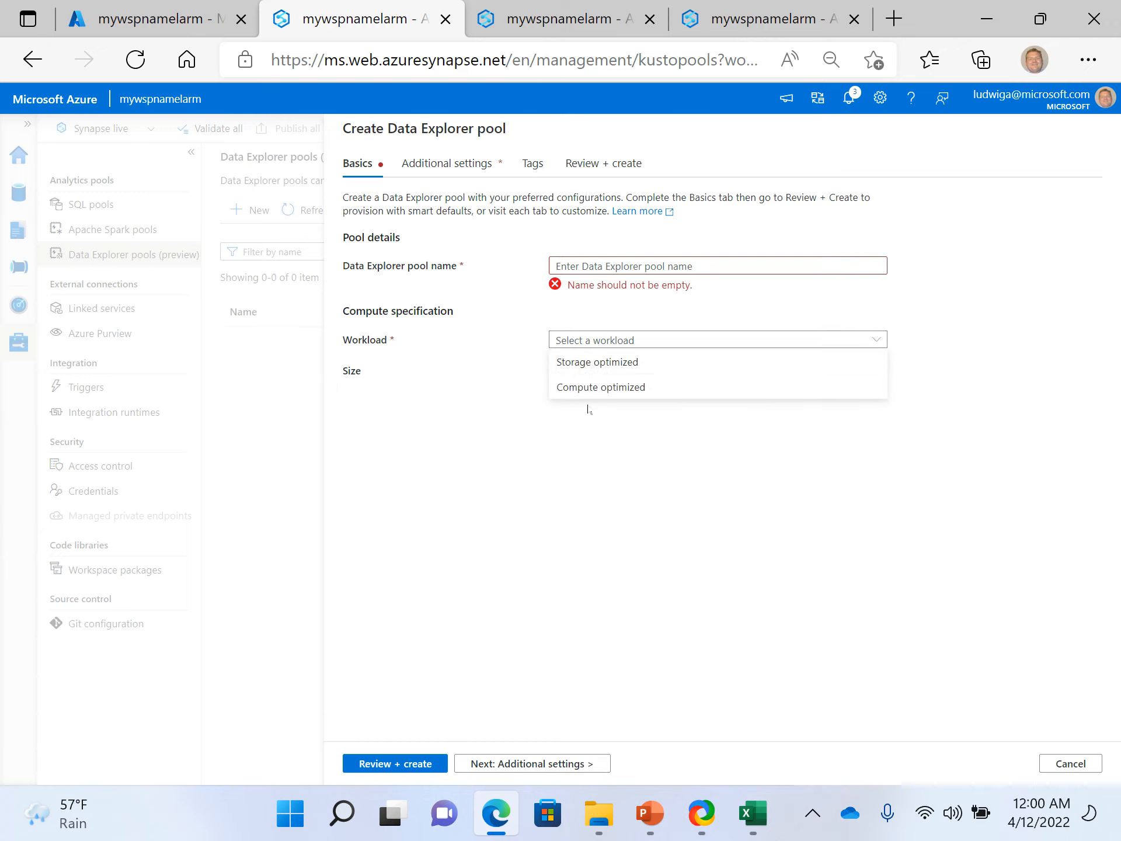
click(426, 502)
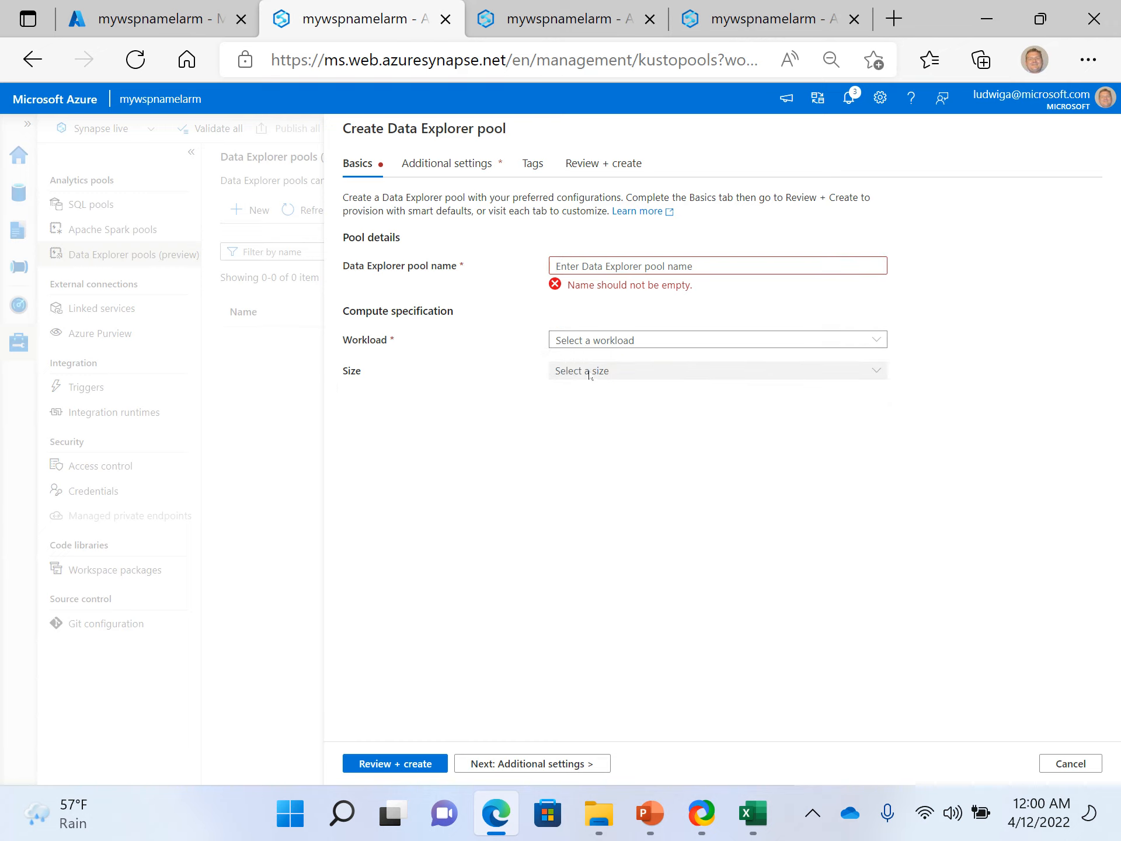
click(578, 339)
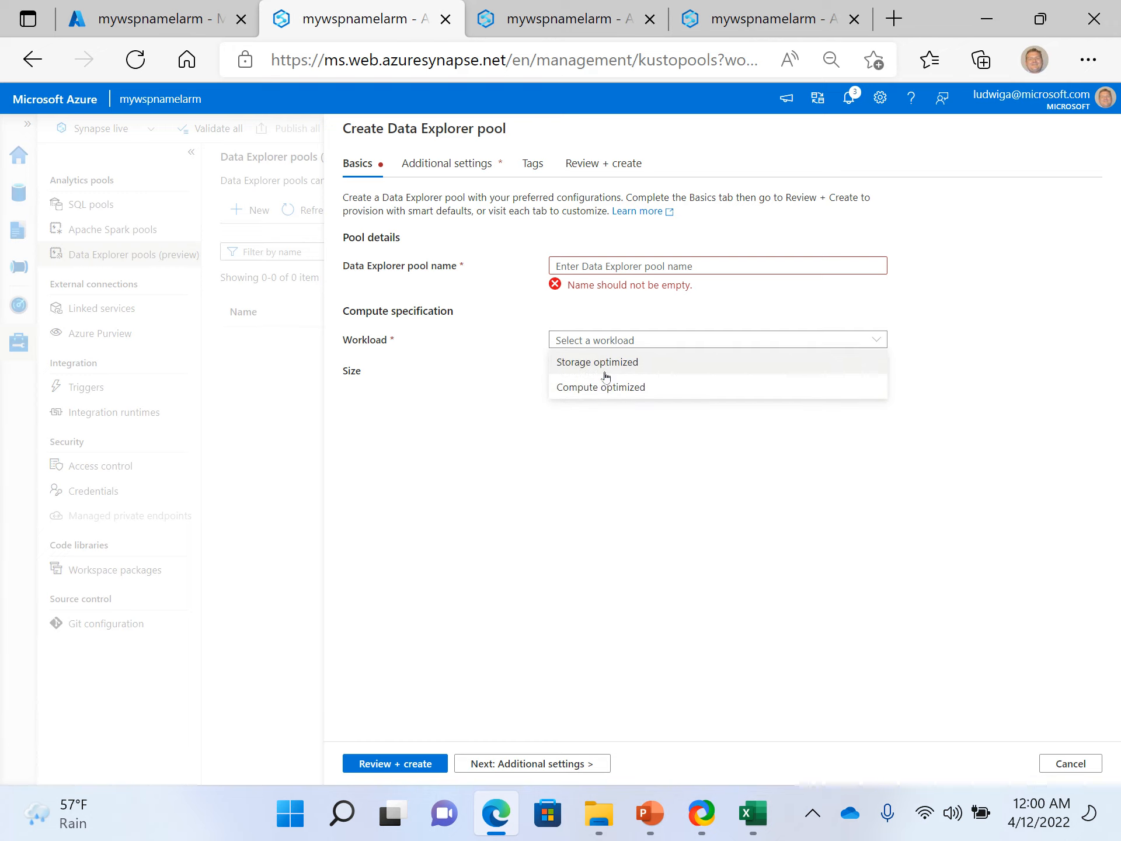
click(601, 368)
click(605, 371)
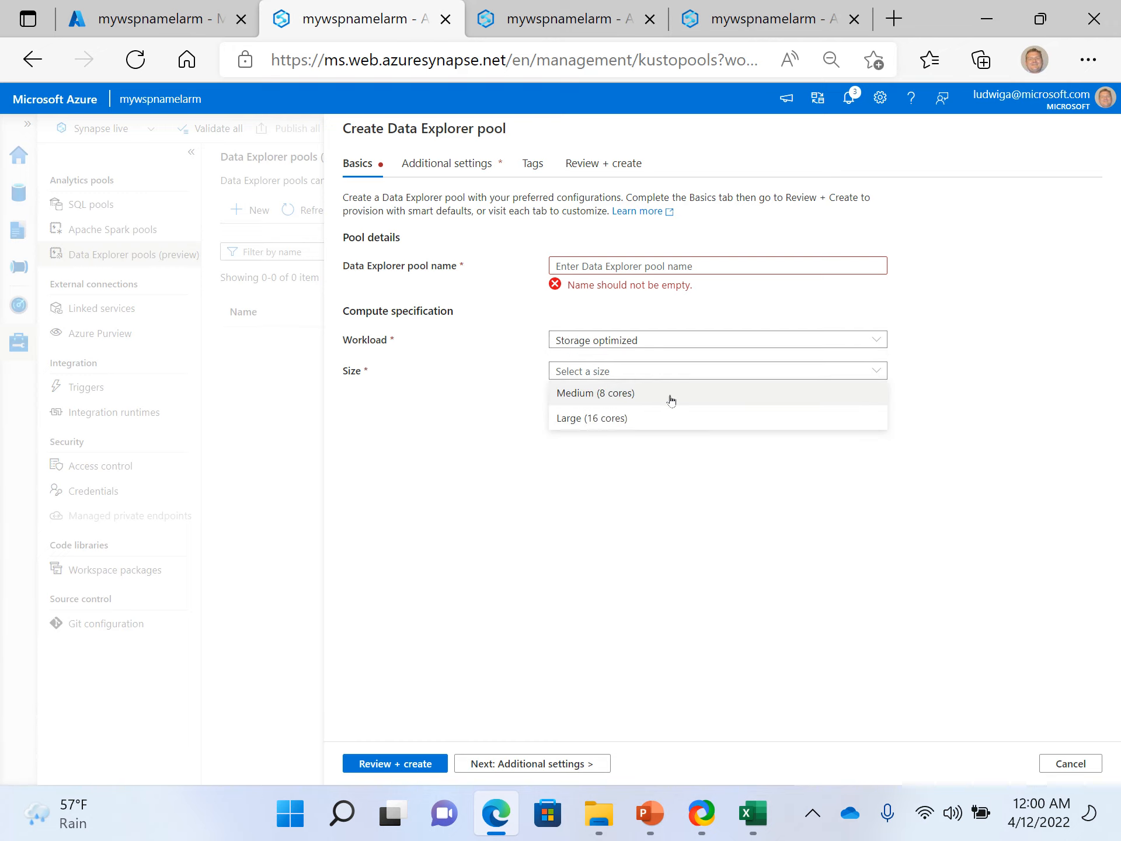
click(494, 501)
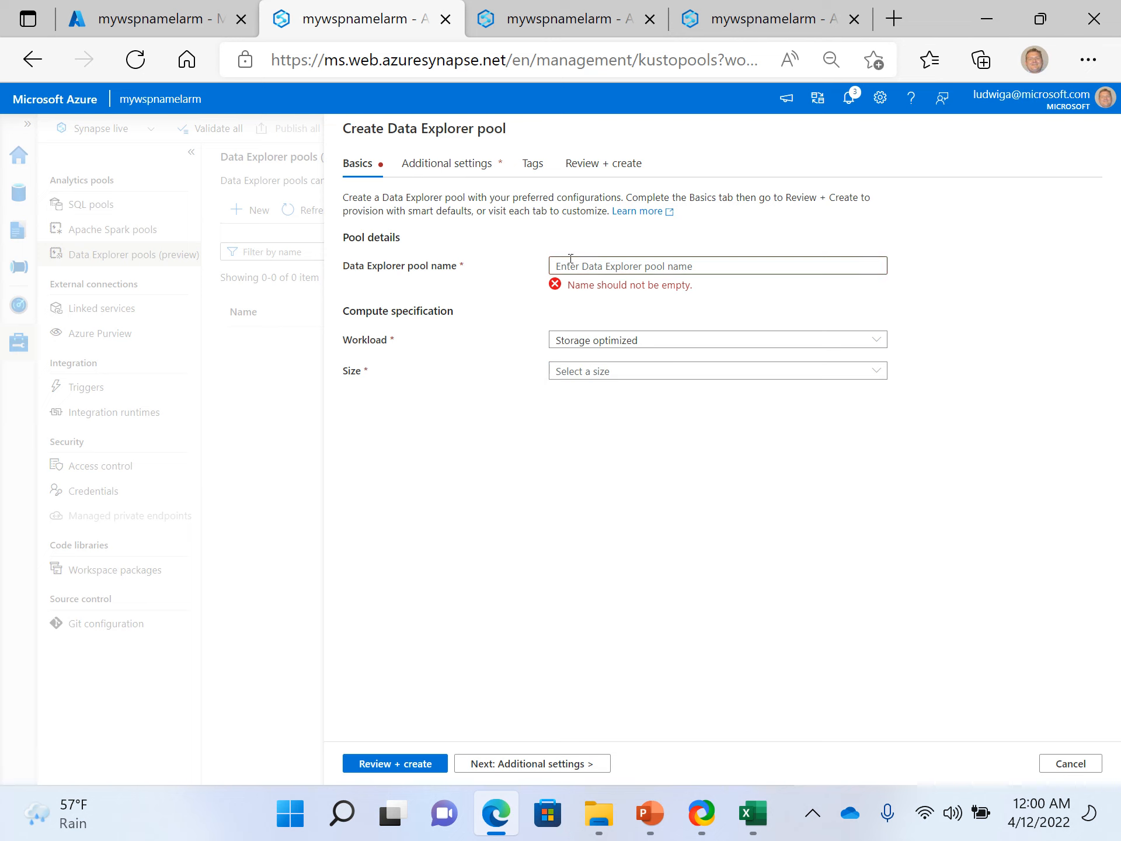
- Review the additional settings and tags for the new Data Explorer pool and cancel without creating it
click(444, 166)
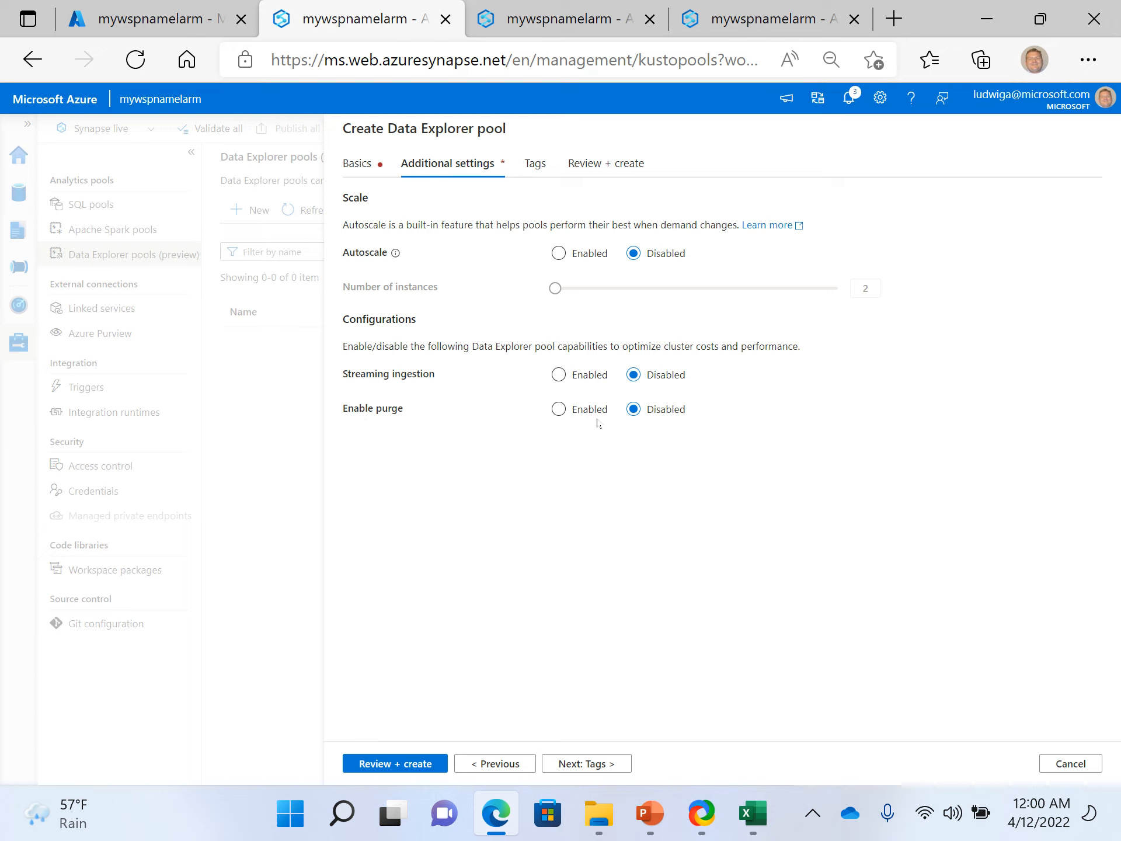
click(539, 171)
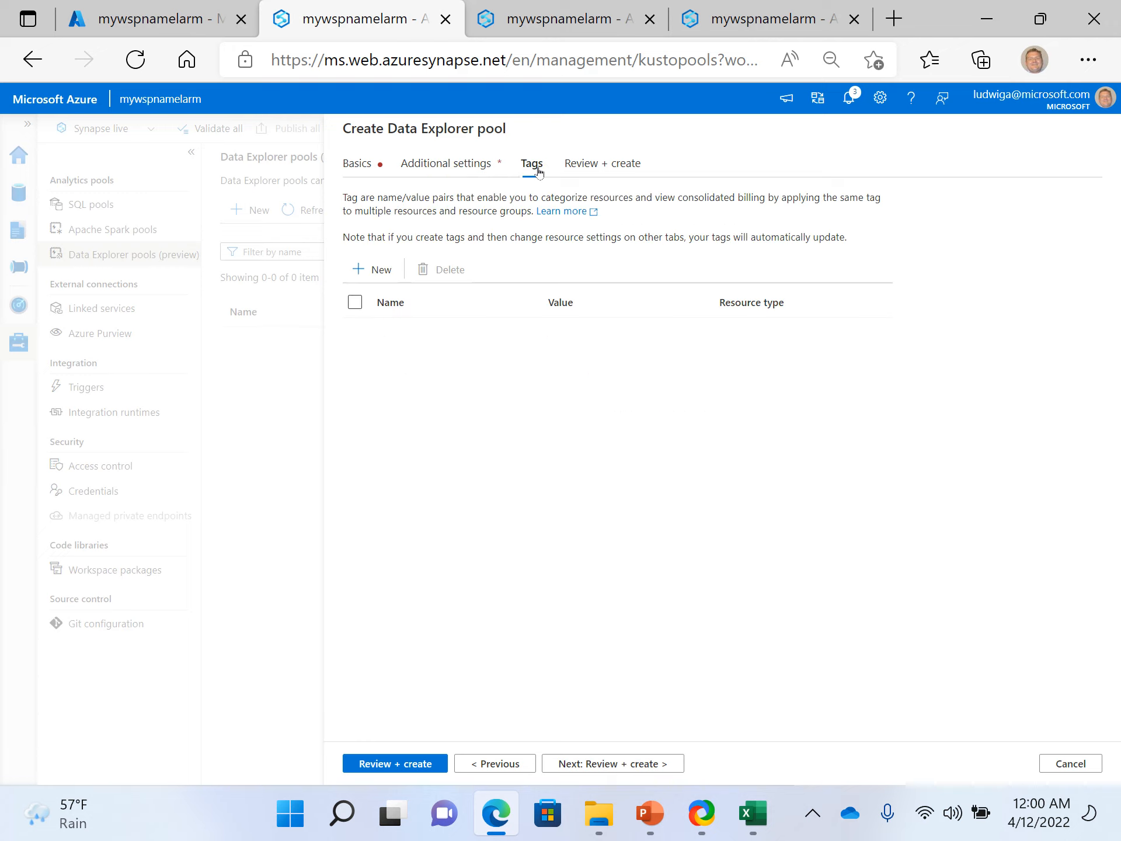
click(437, 162)
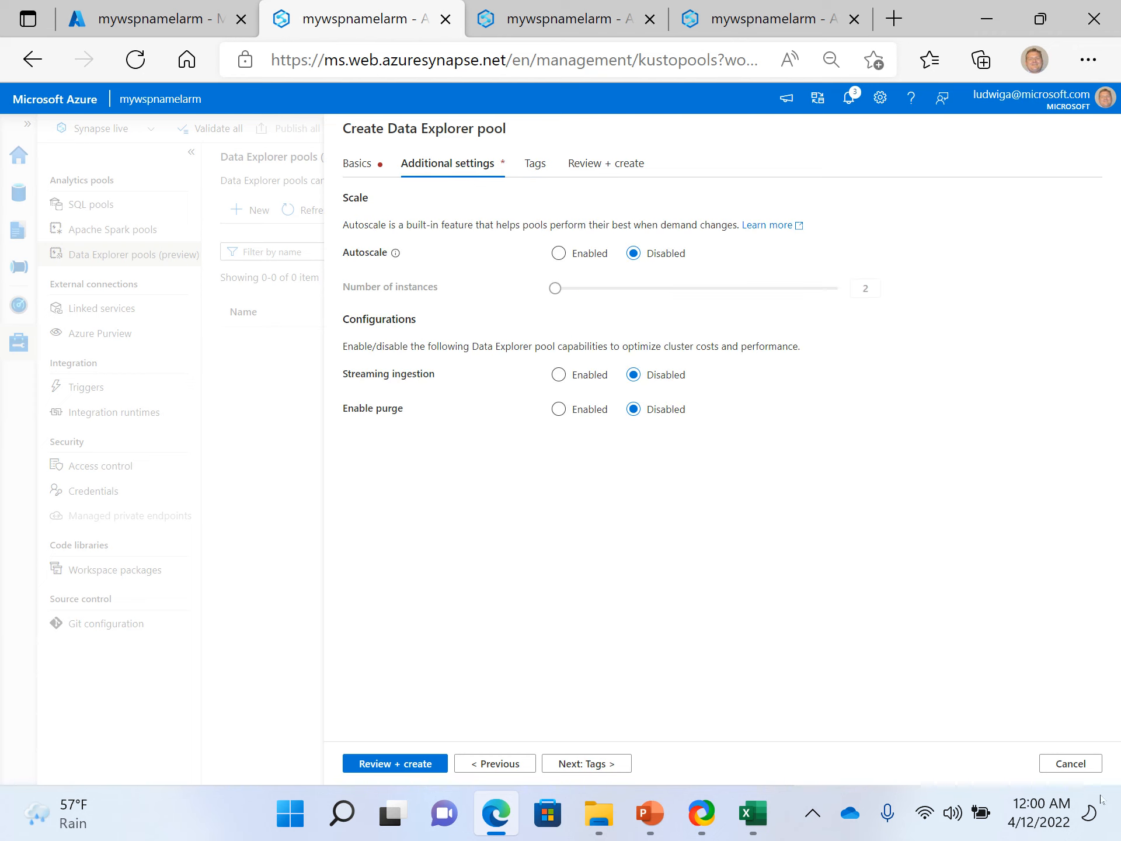
click(1078, 764)
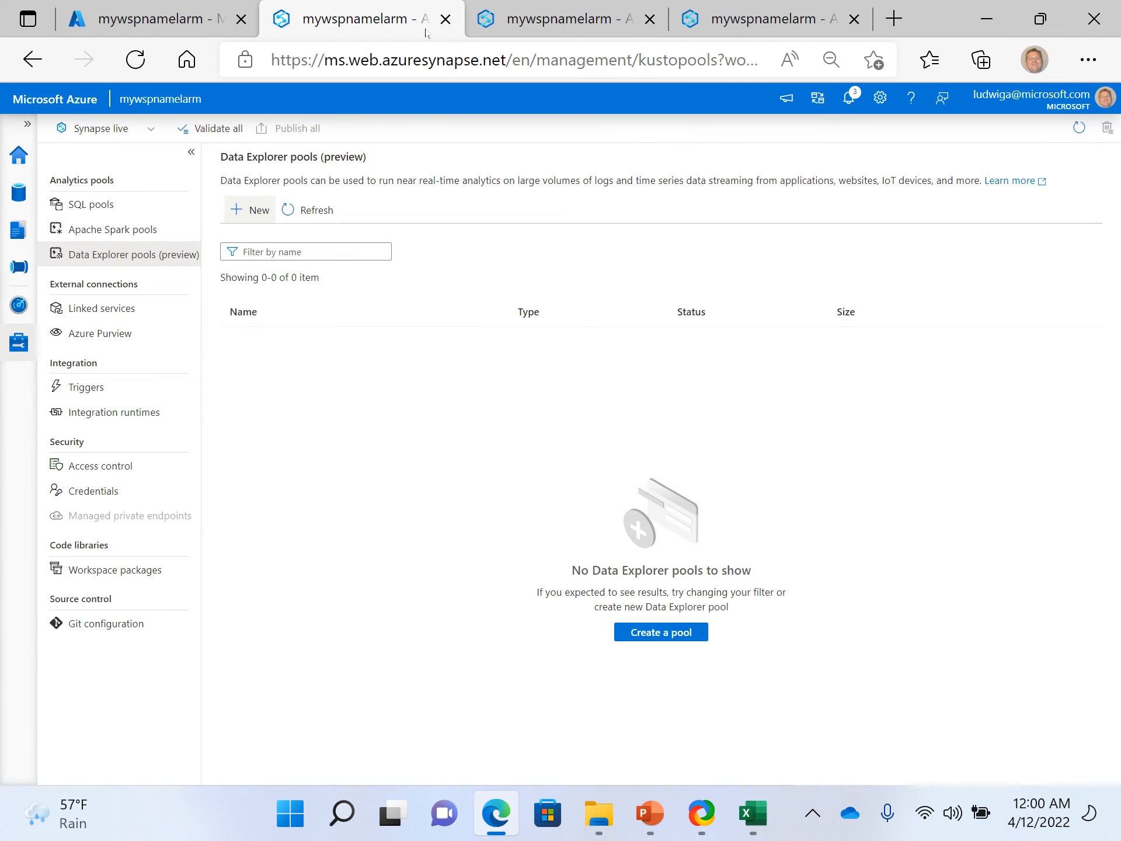
- Look over Notebook 5 and the Parquet1 dataset in the other open workspace sessions and return to the Data Explorer pools page
click(558, 34)
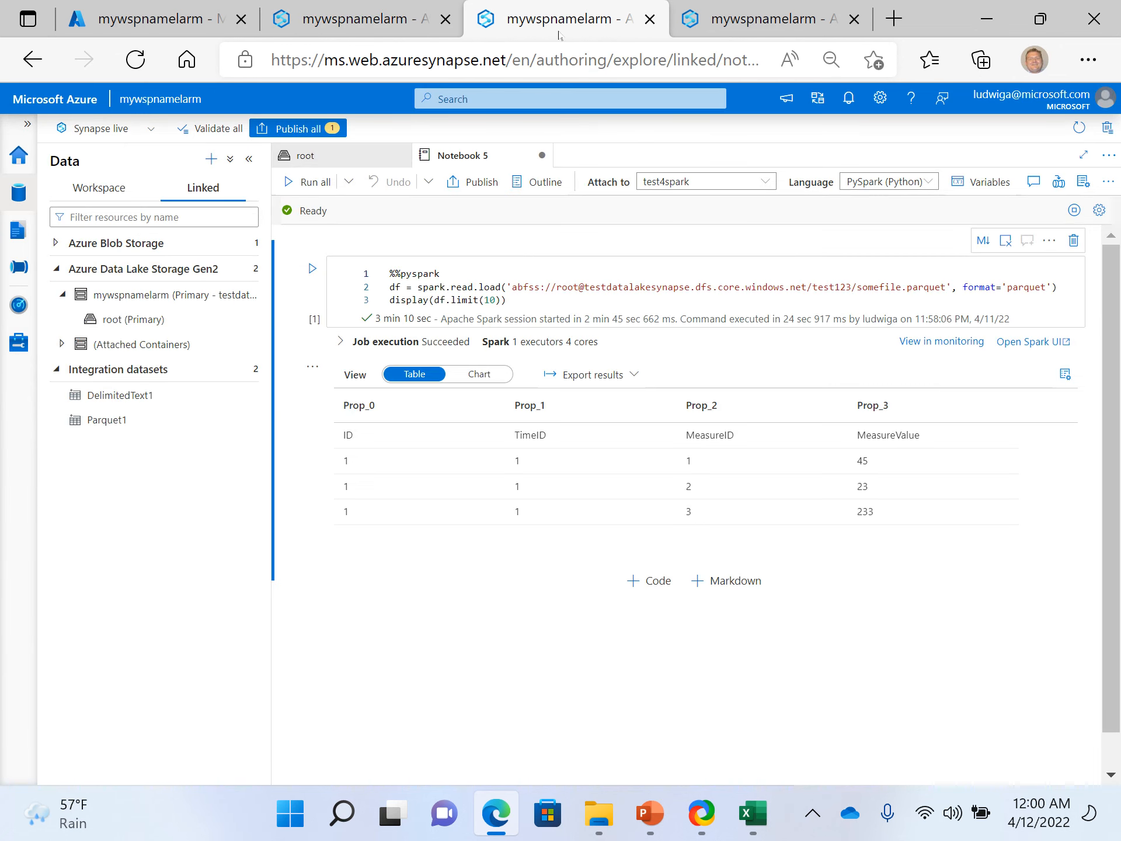
click(746, 17)
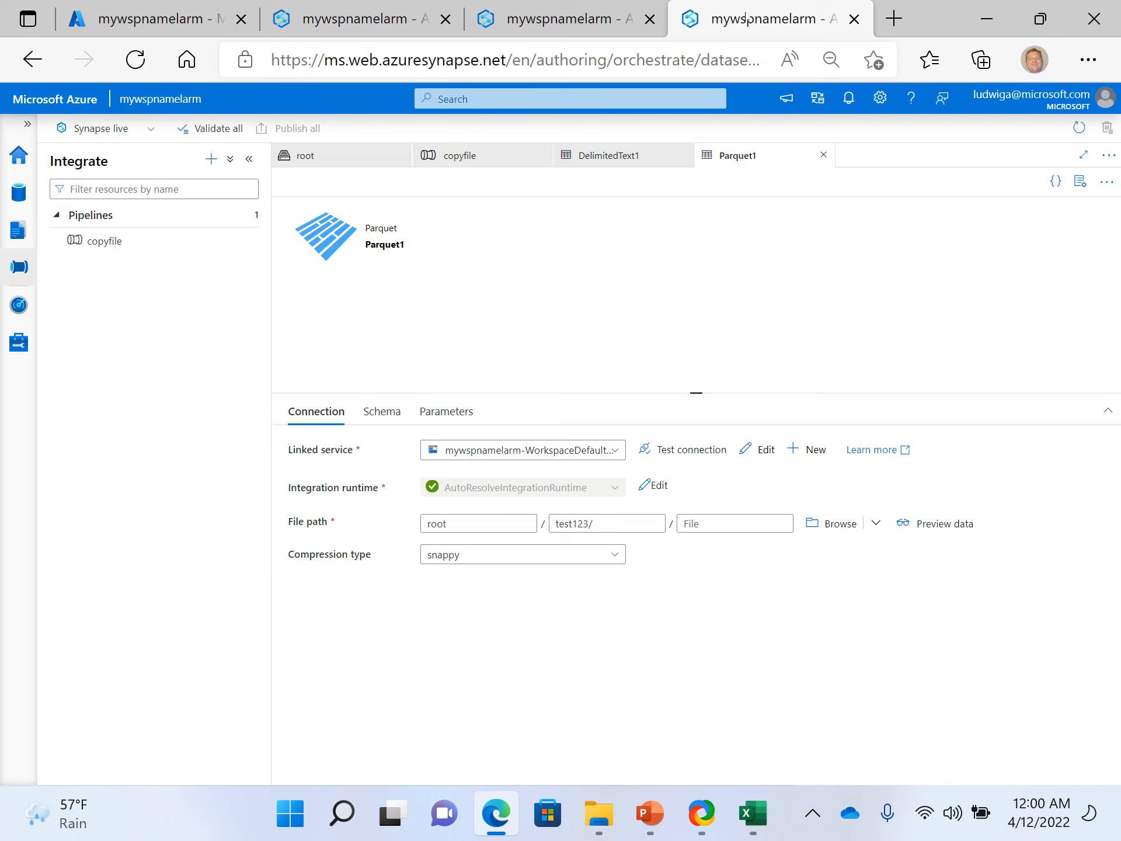
click(601, 8)
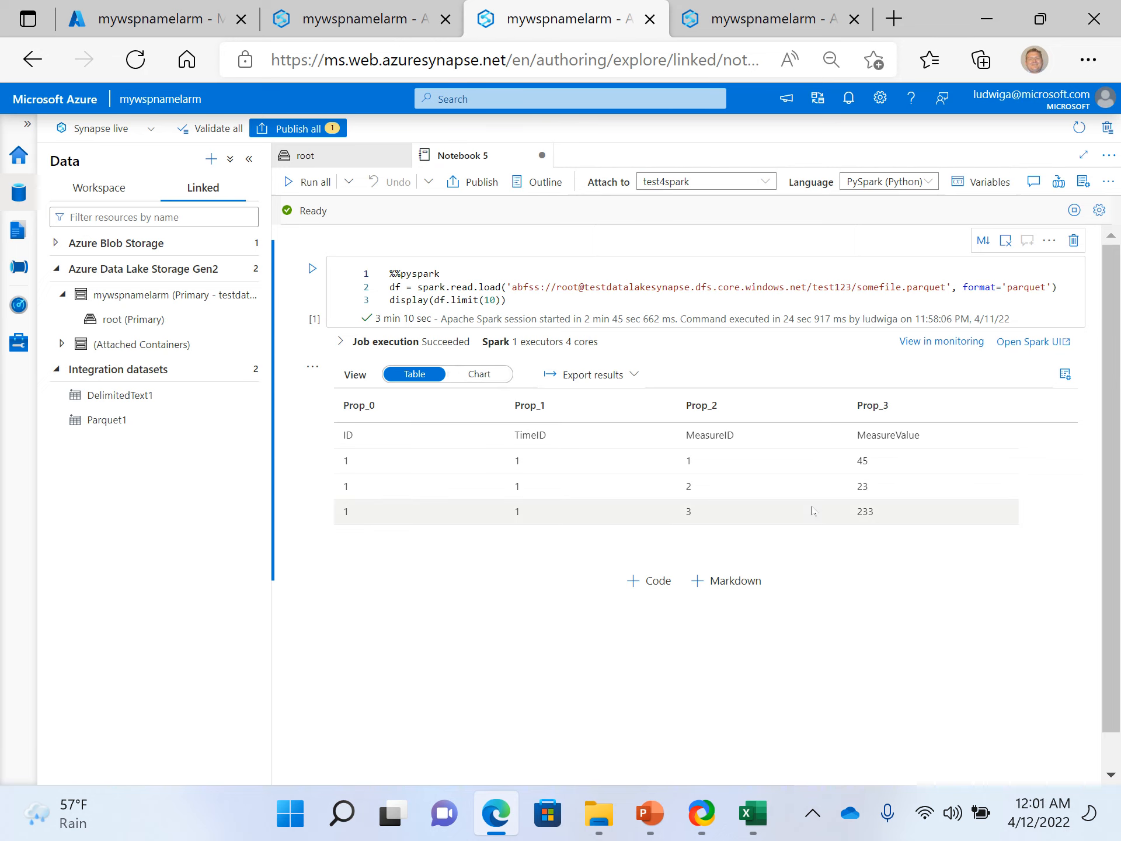
click(430, 4)
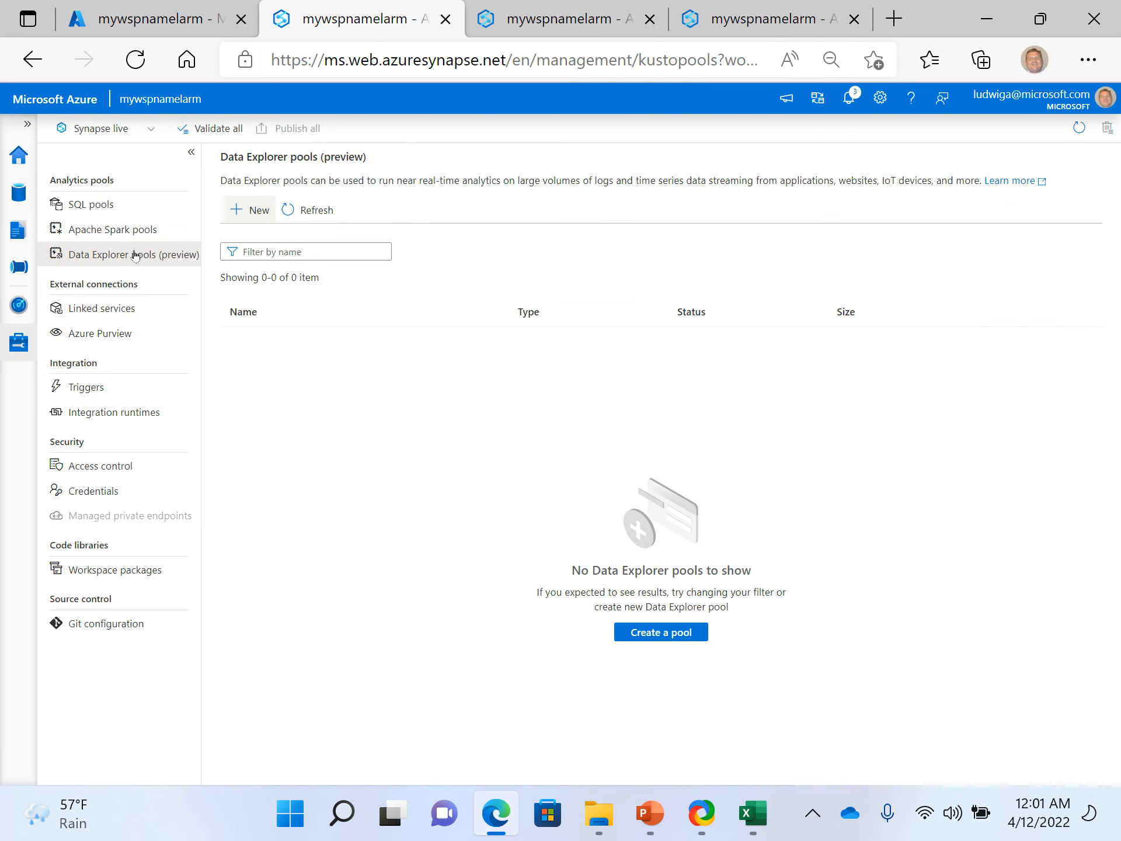
click(753, 15)
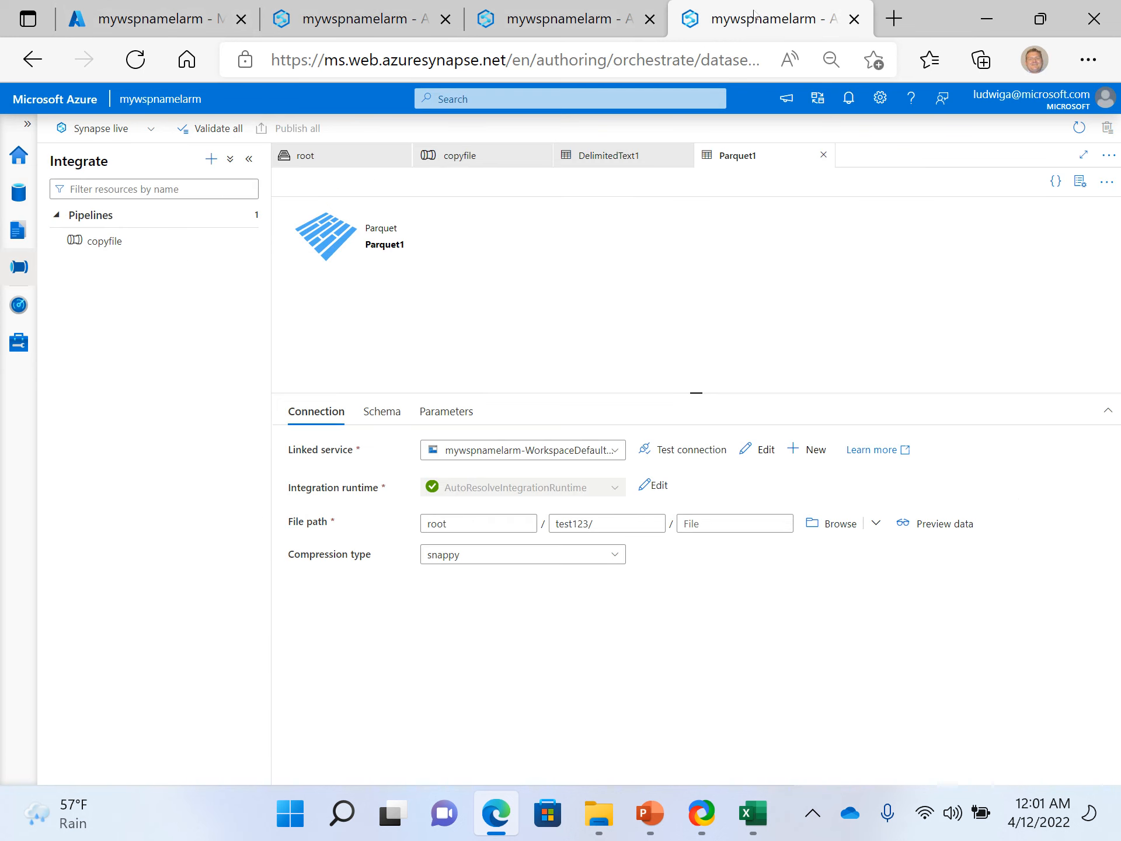
click(323, 23)
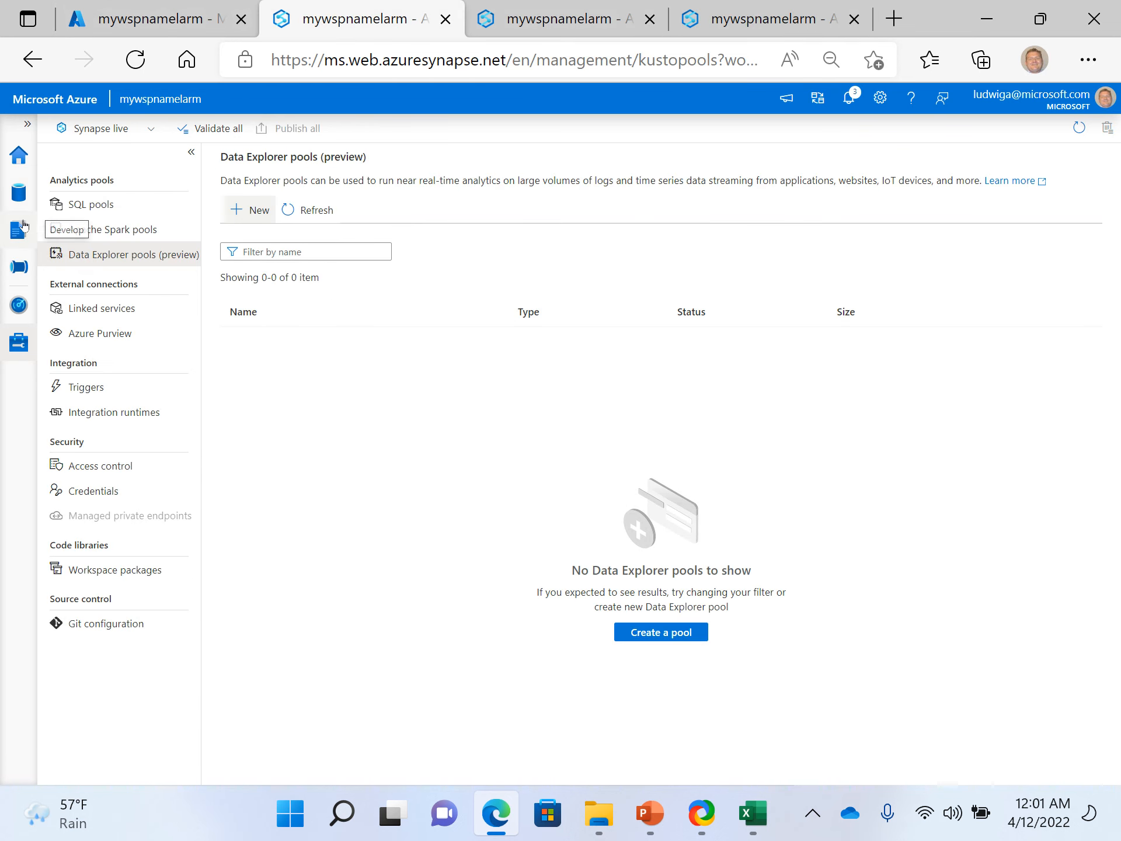
- Browse the linked Azure Data Lake Storage Gen2 account mywspnamelarm and open the test123 folder in its root container
click(17, 198)
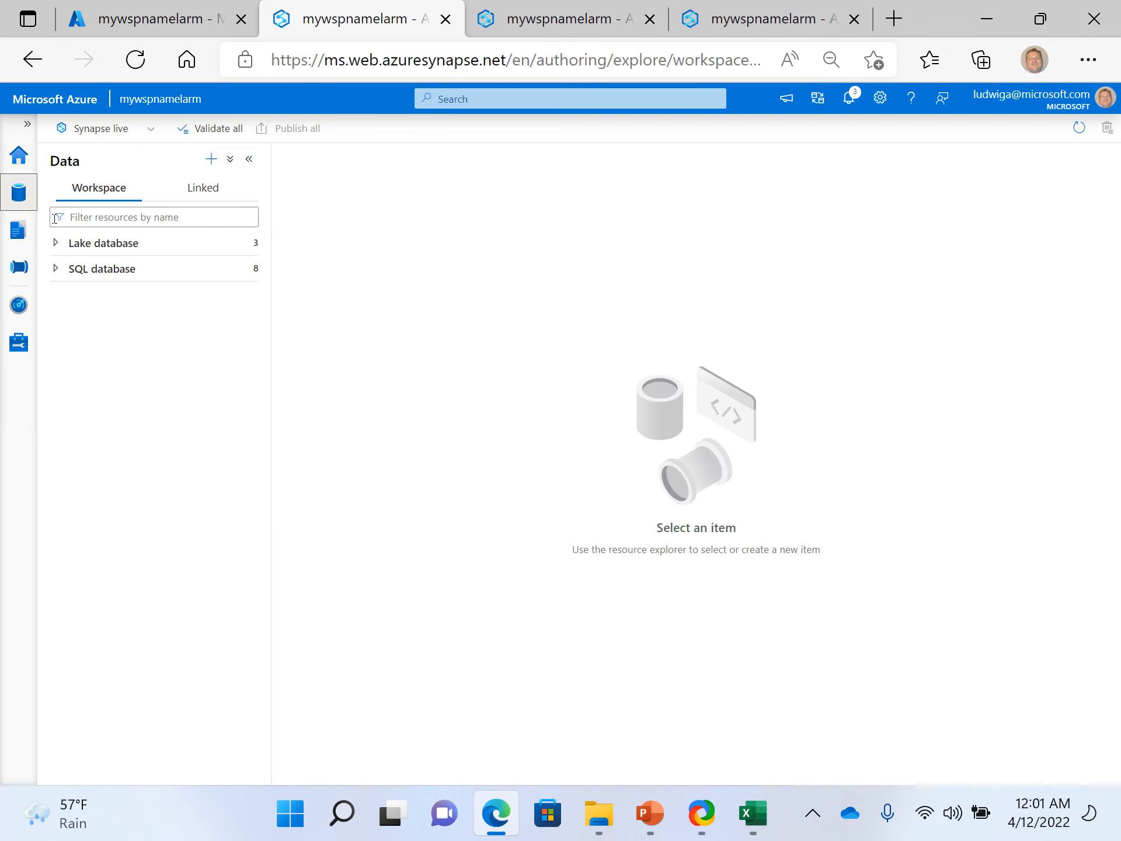
click(179, 191)
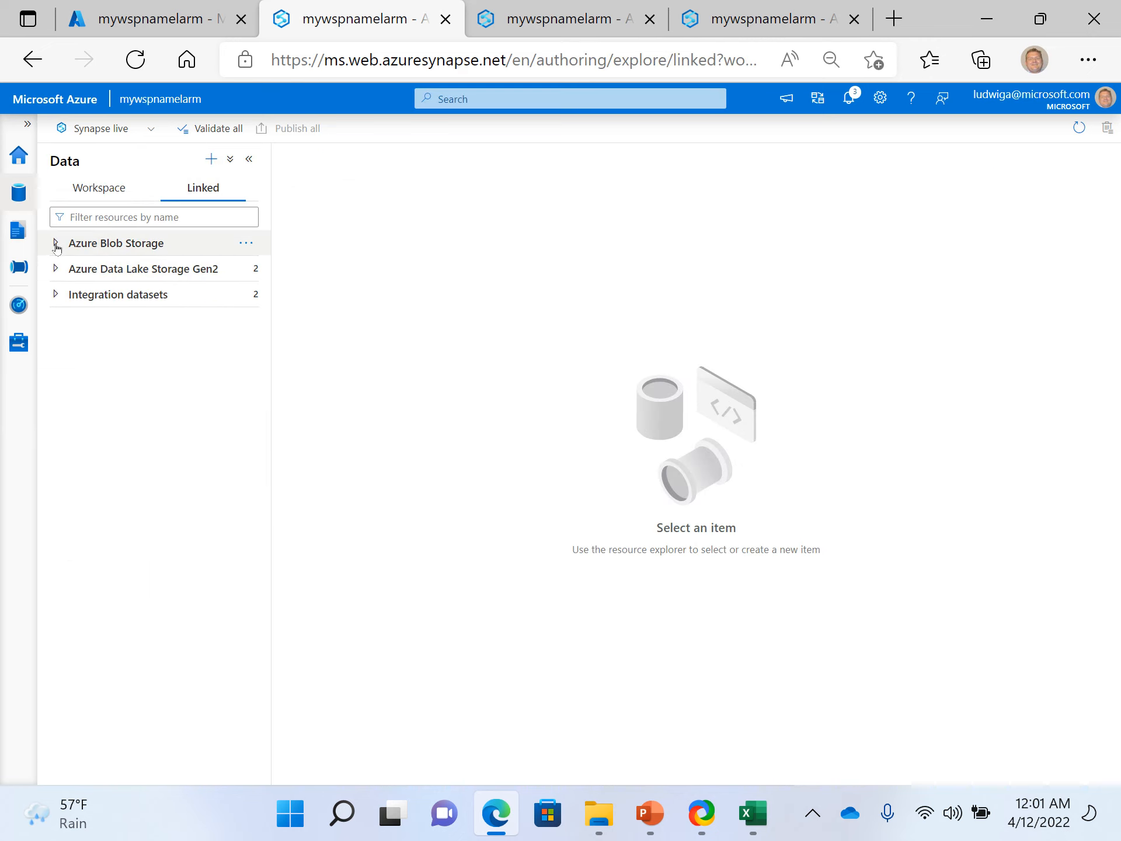
click(56, 268)
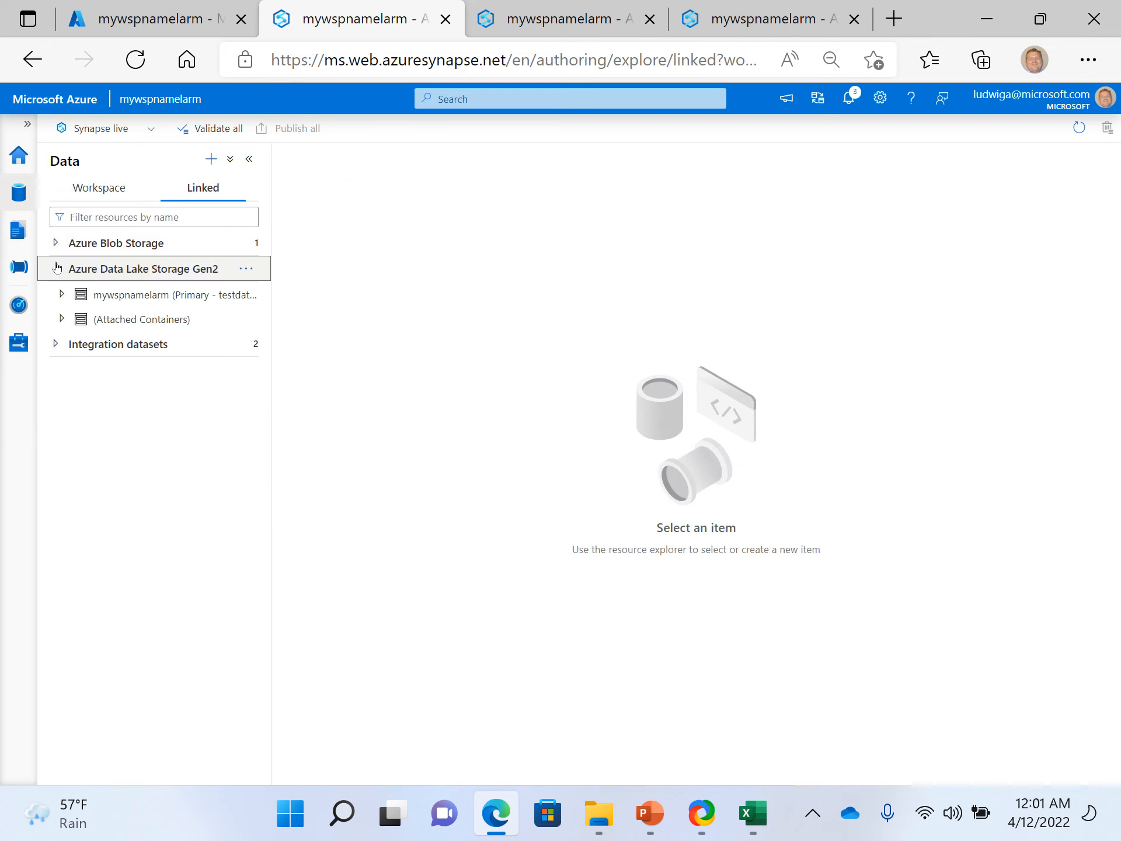
click(63, 321)
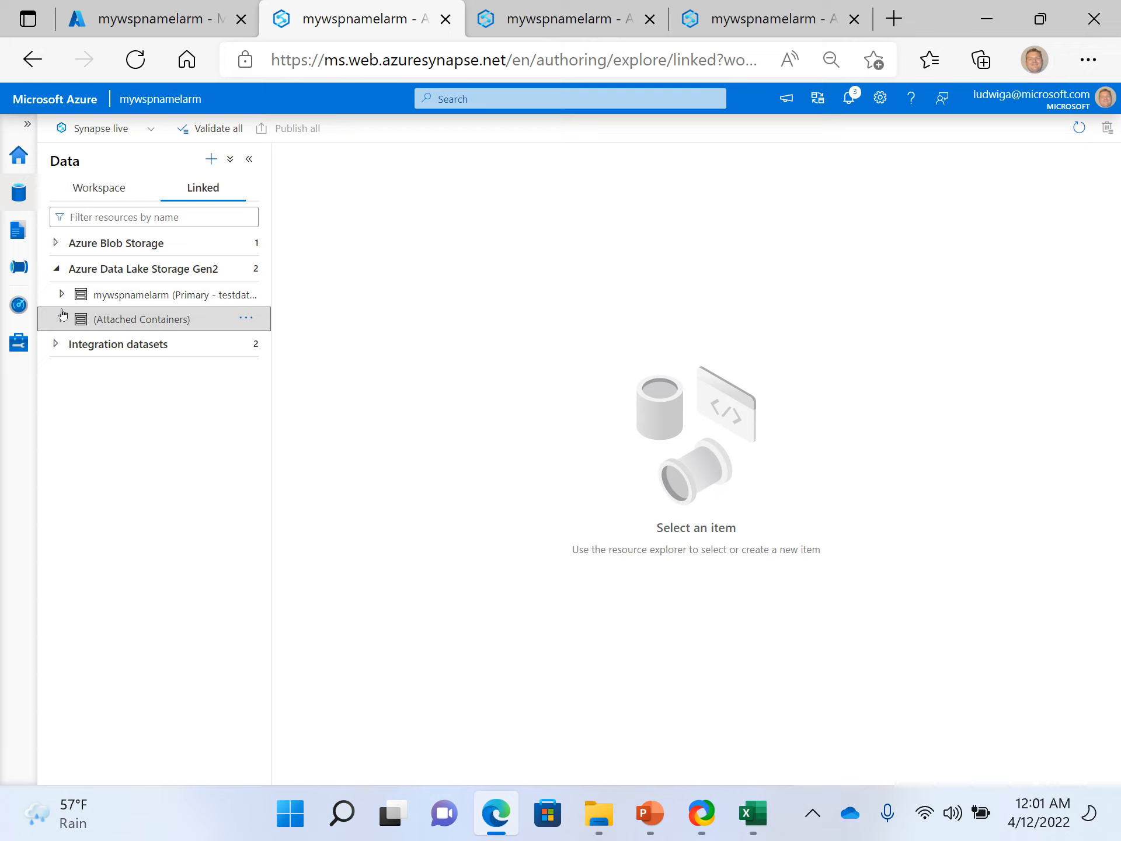
click(63, 320)
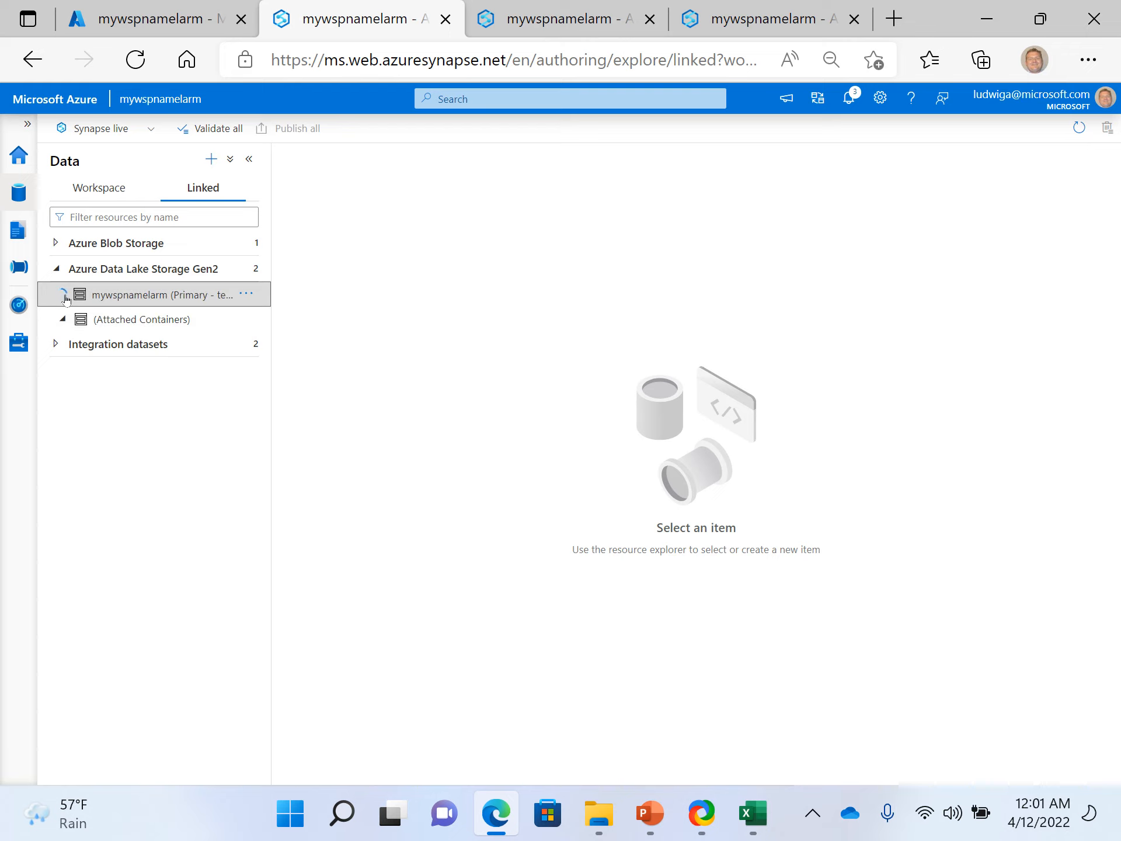
click(61, 294)
click(131, 319)
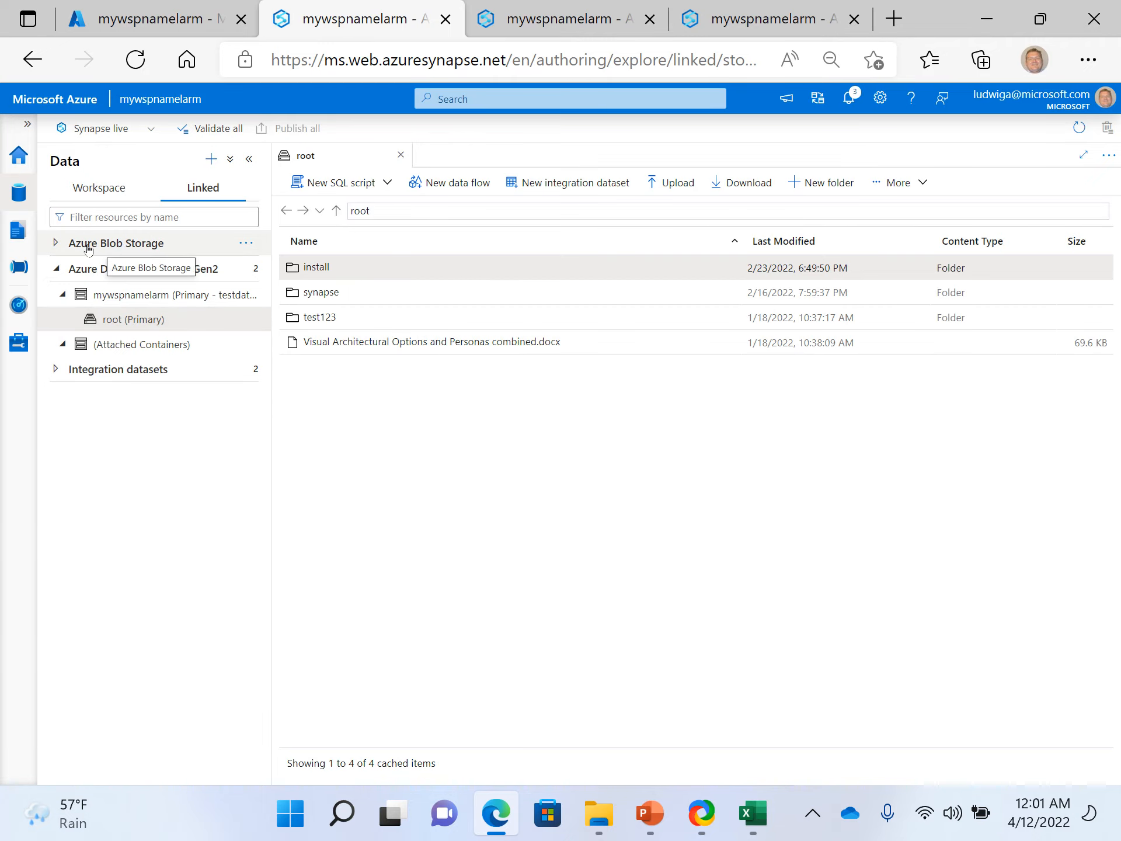
click(331, 319)
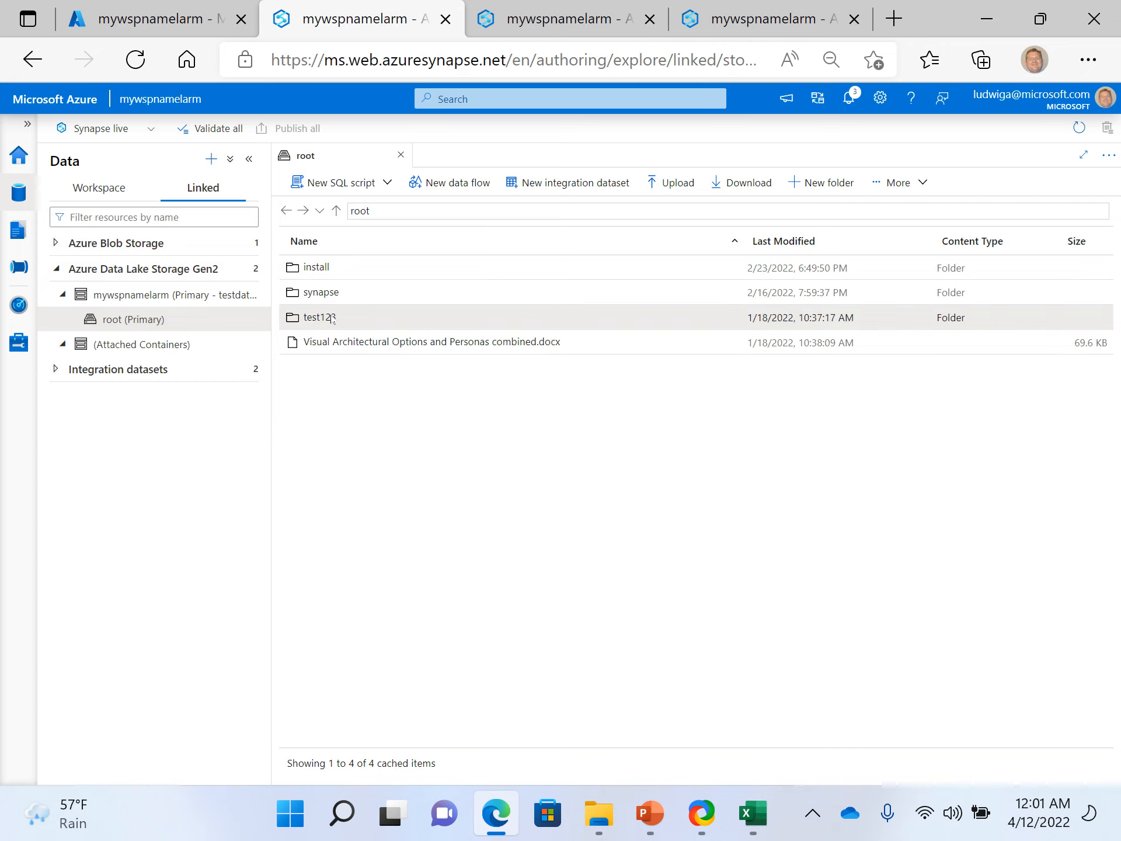
double_click(331, 319)
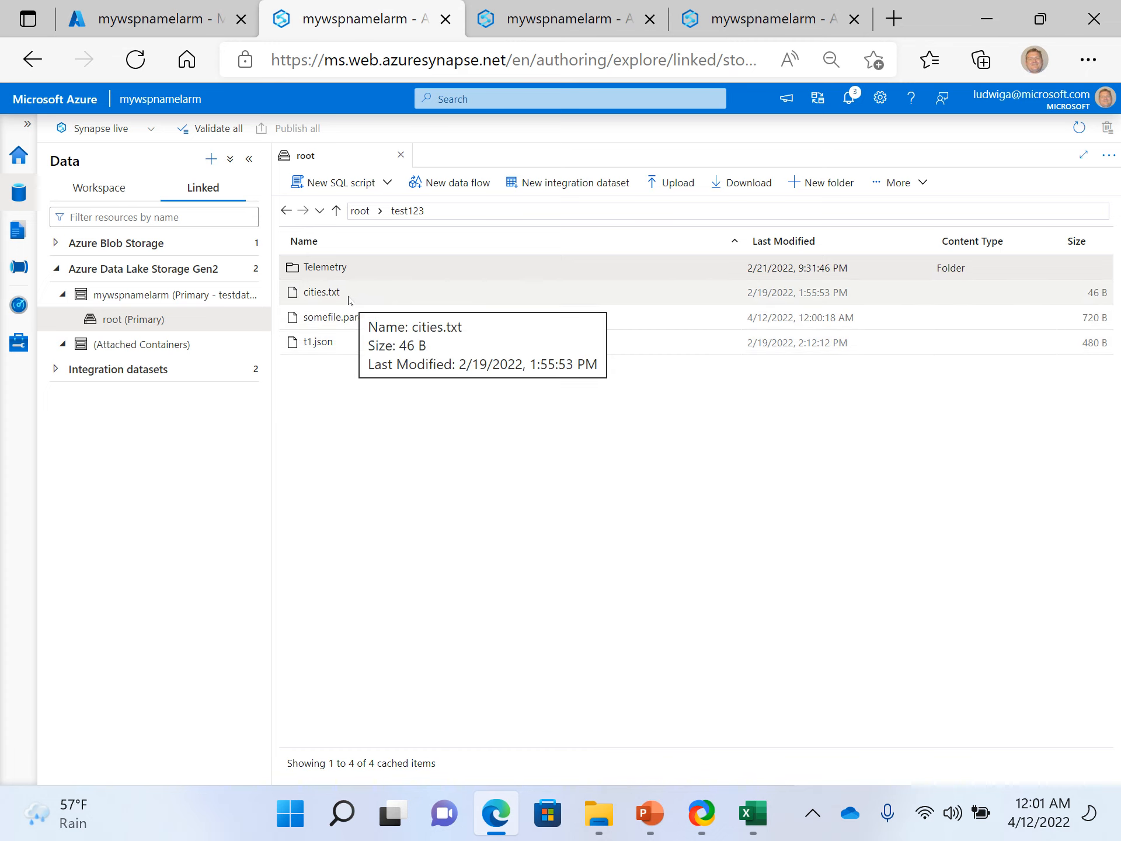
right_click(348, 323)
mouse_move(409, 357)
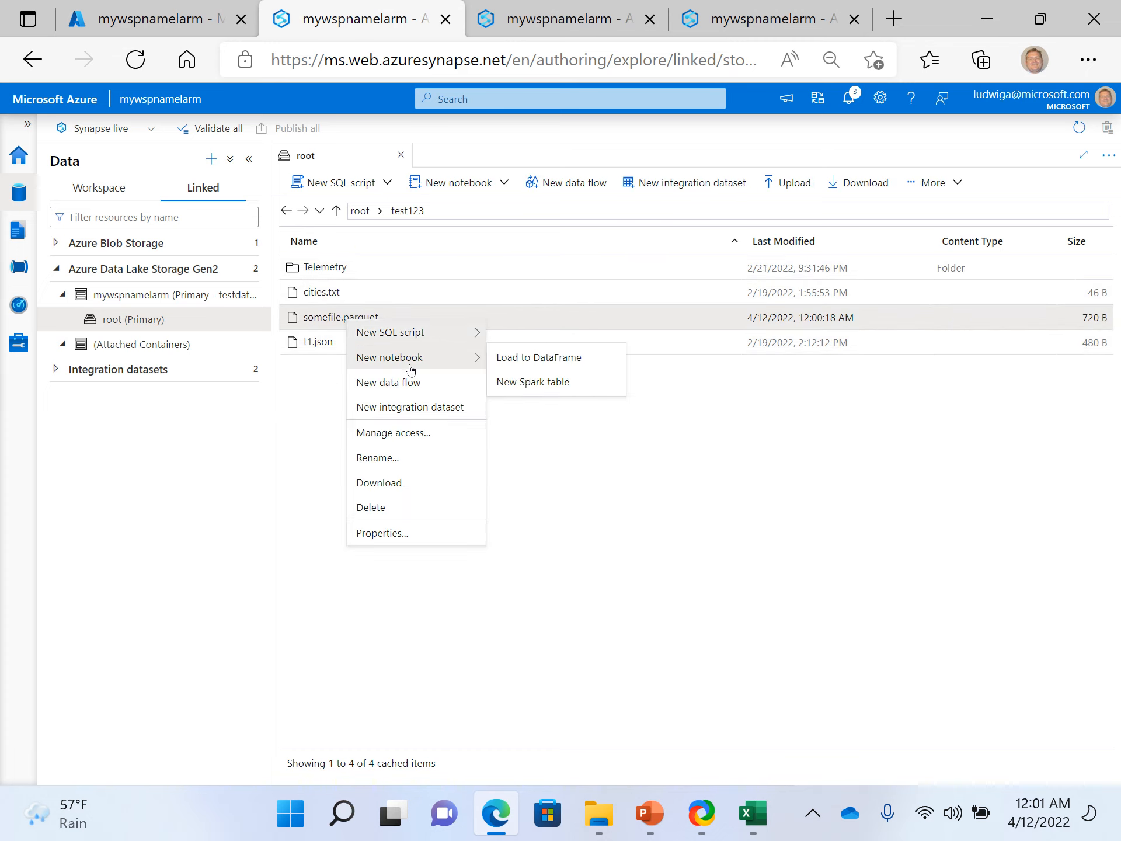
click(309, 417)
- Create a new notebook that loads cities.txt to a DataFrame and run all its cells
right_click(350, 287)
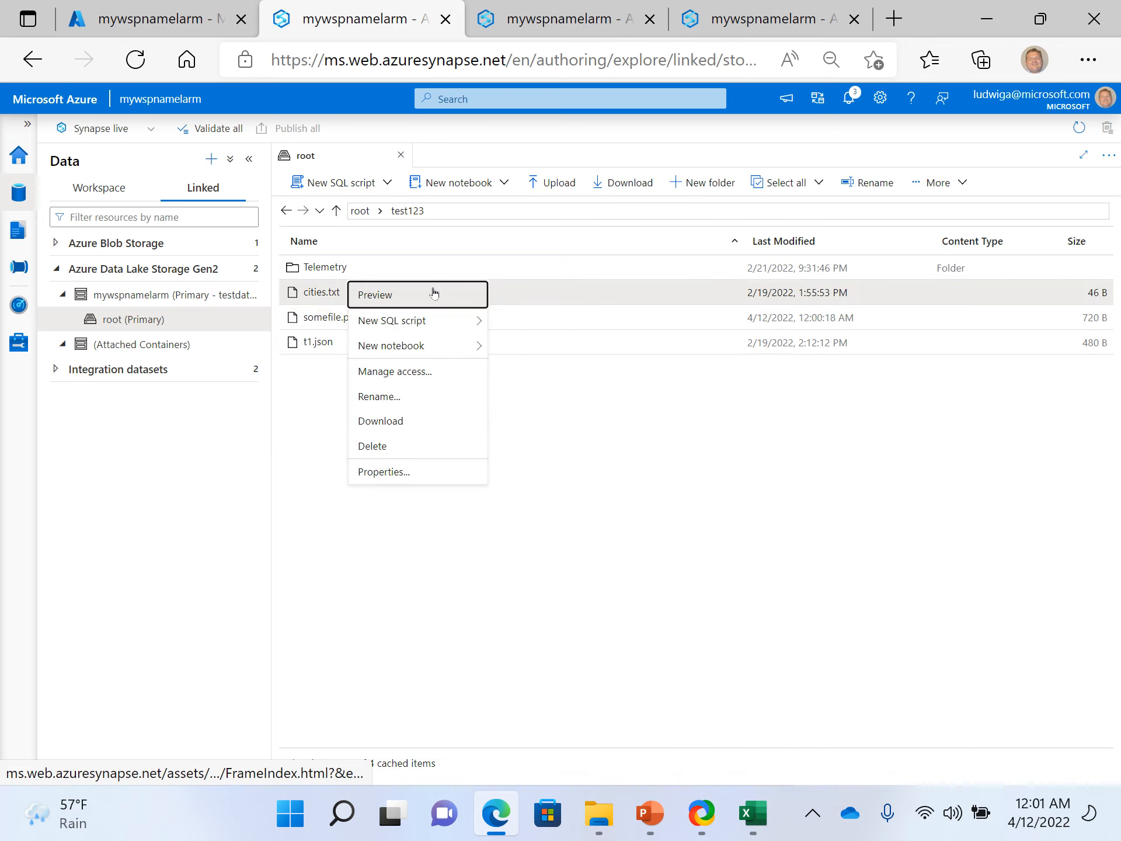
mouse_move(427, 340)
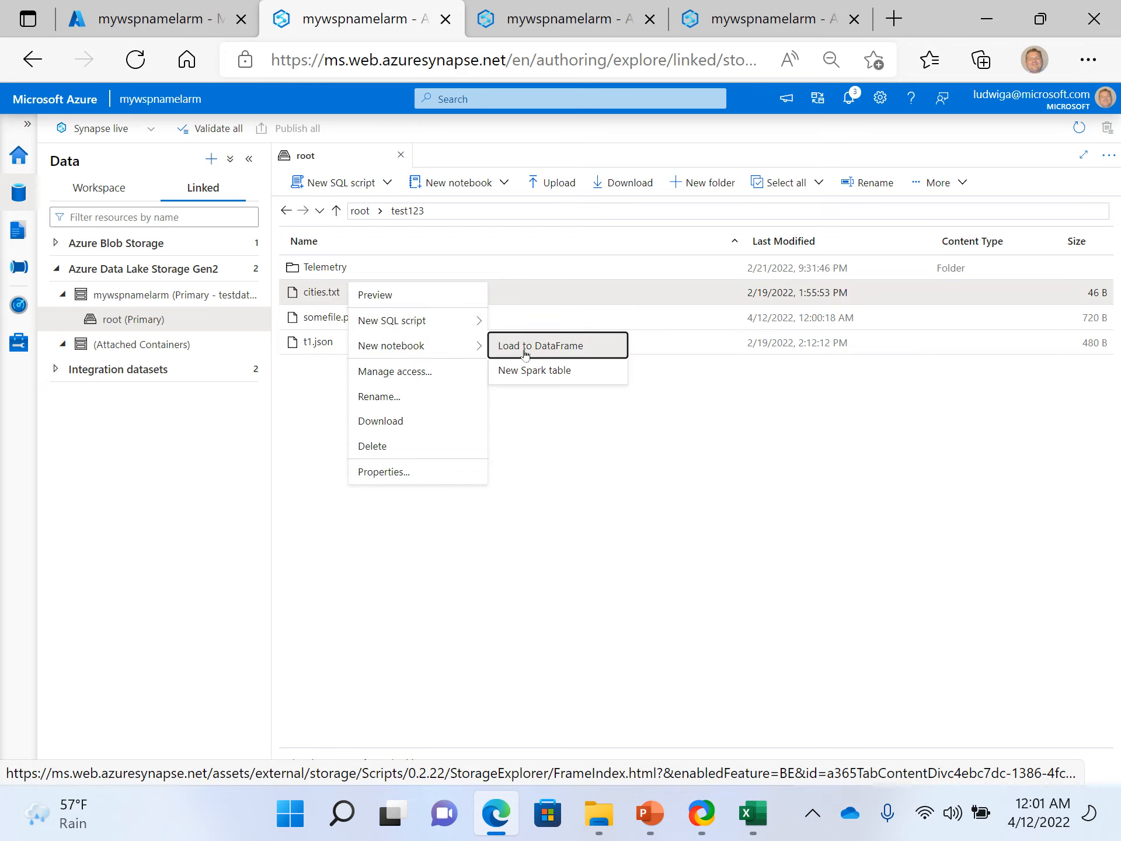
click(554, 350)
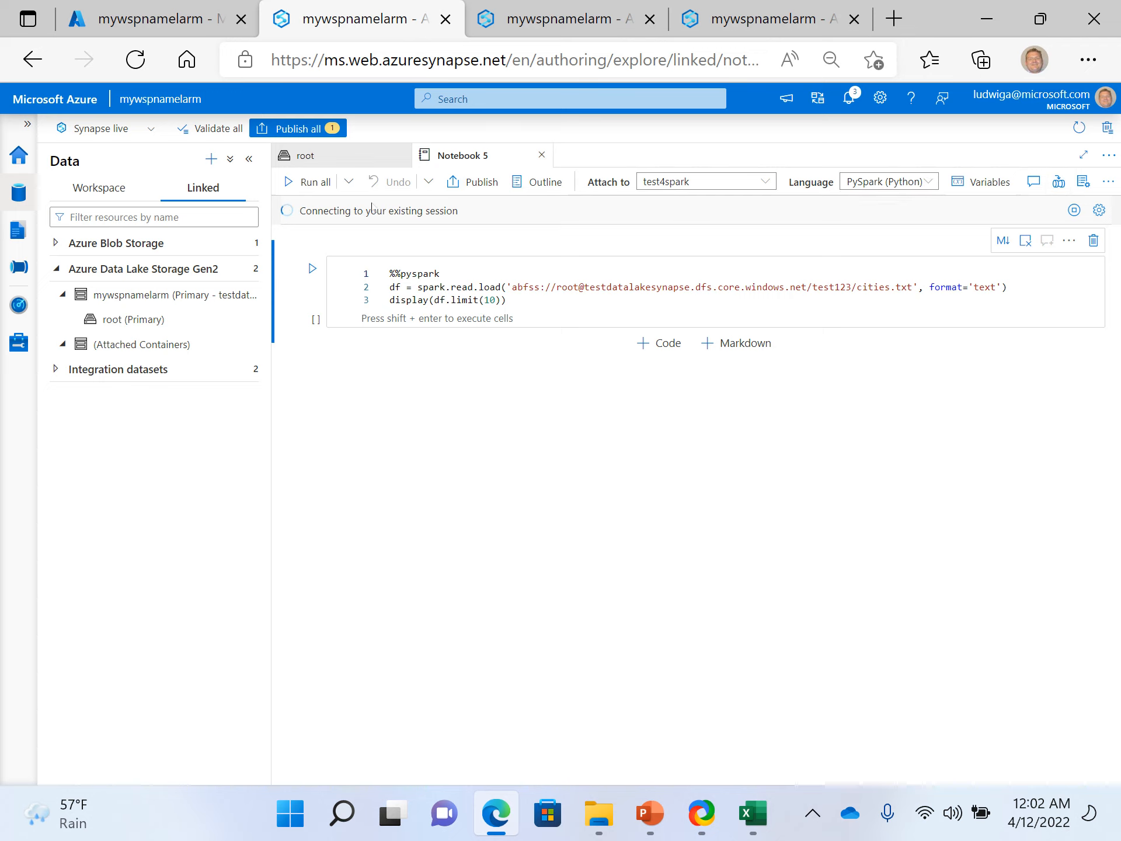
click(308, 182)
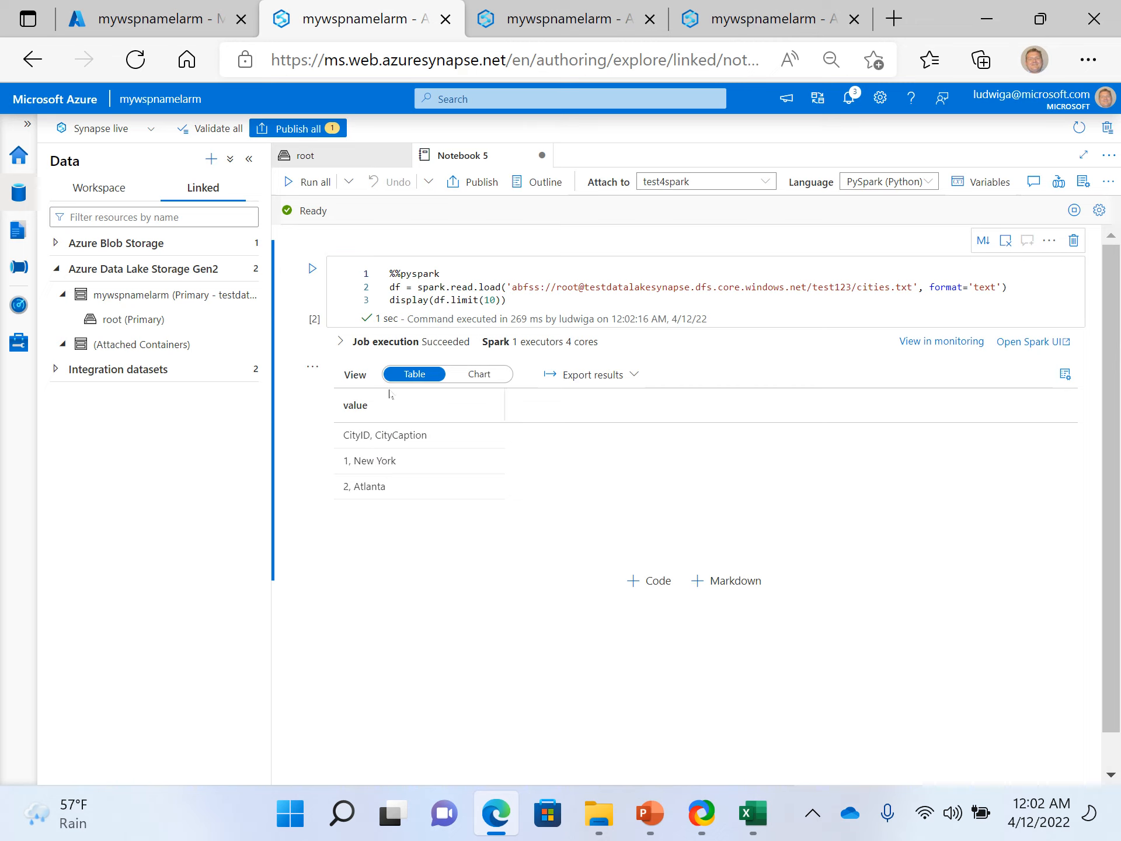
- In the notebook that reads somefile.parquet, dismiss the cell execution error and switch the results view to a chart
click(538, 26)
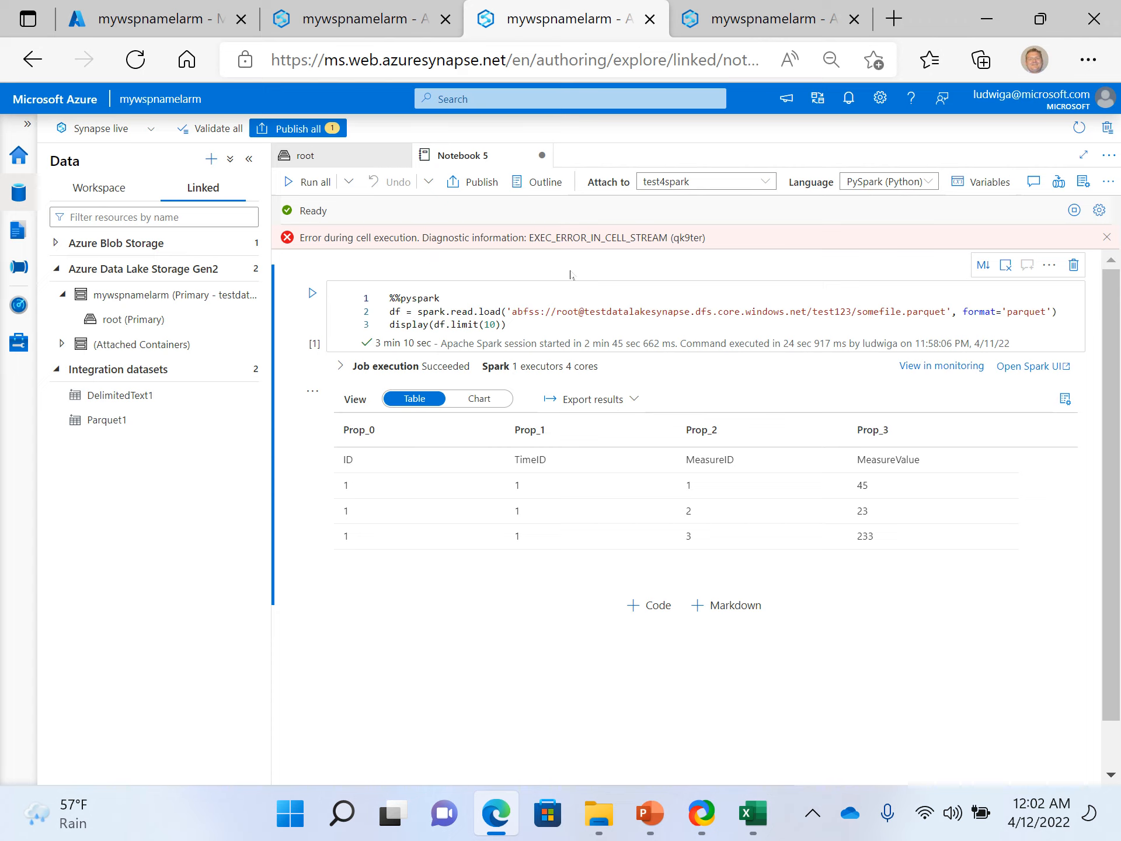
click(1107, 239)
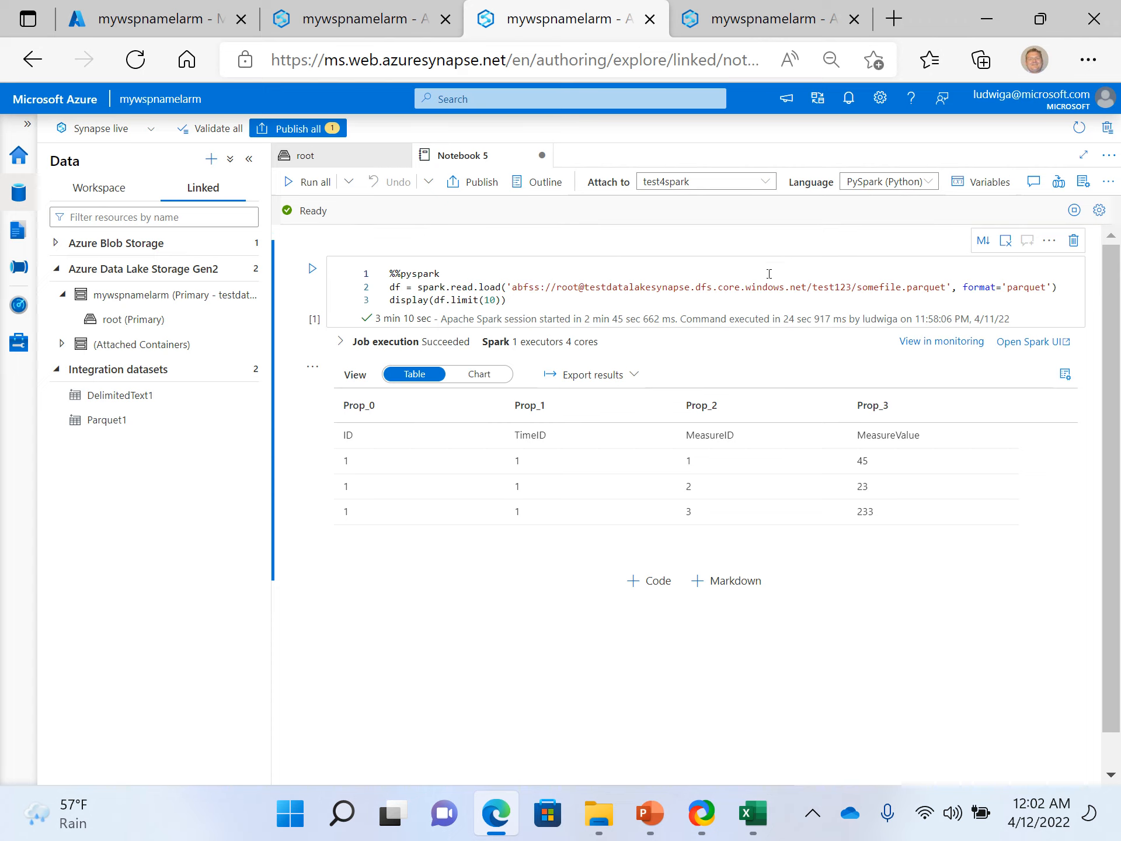
click(464, 376)
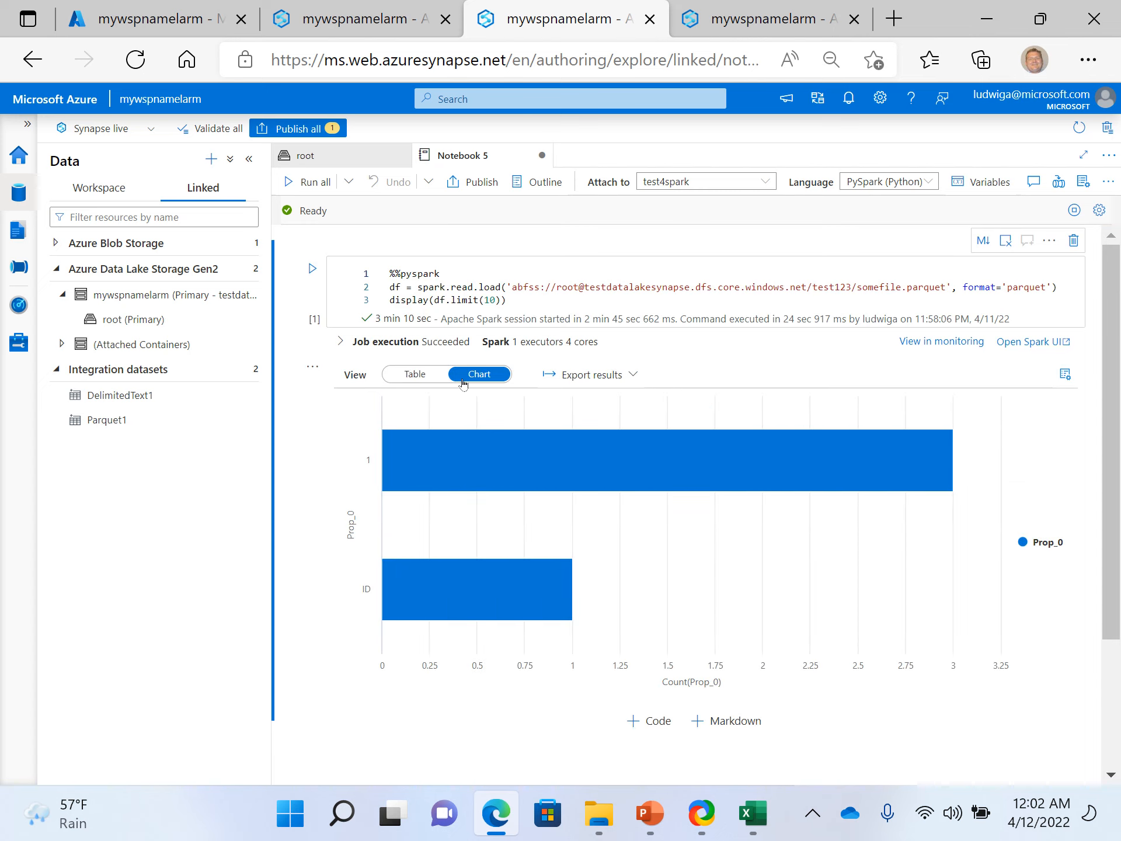
click(412, 374)
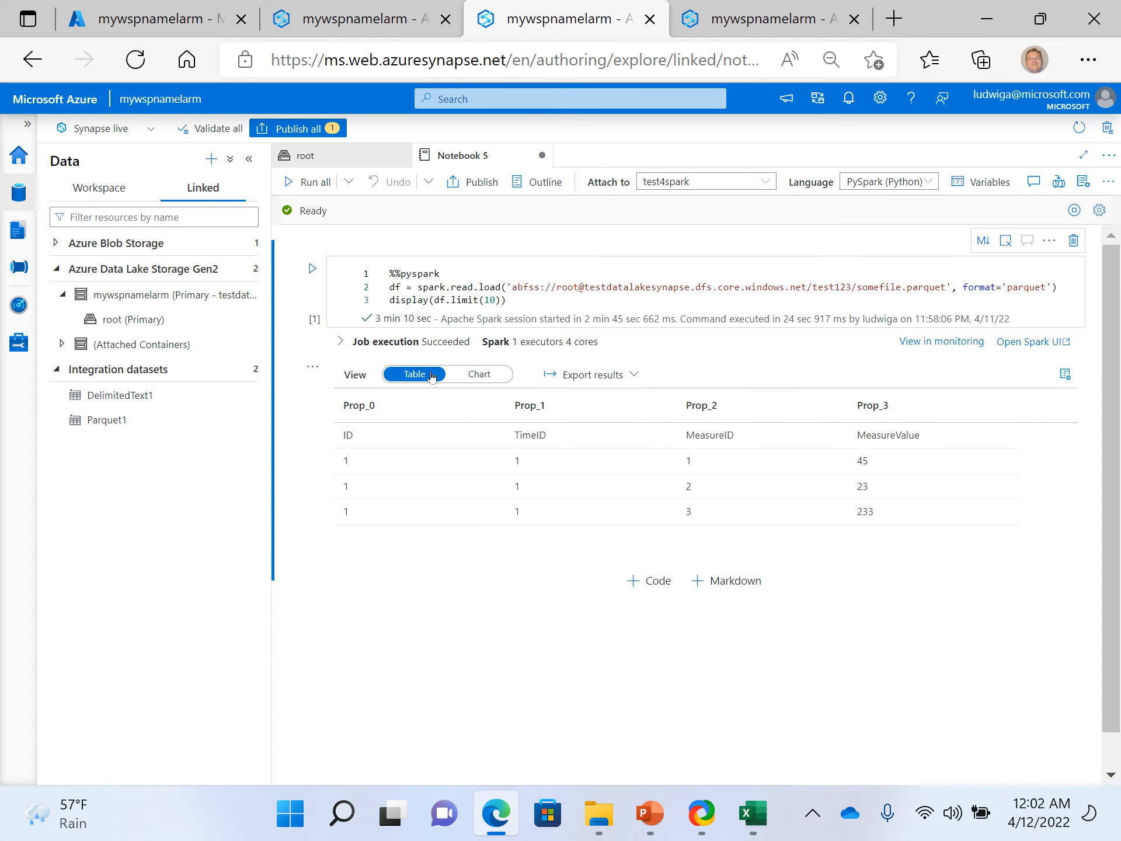
click(493, 377)
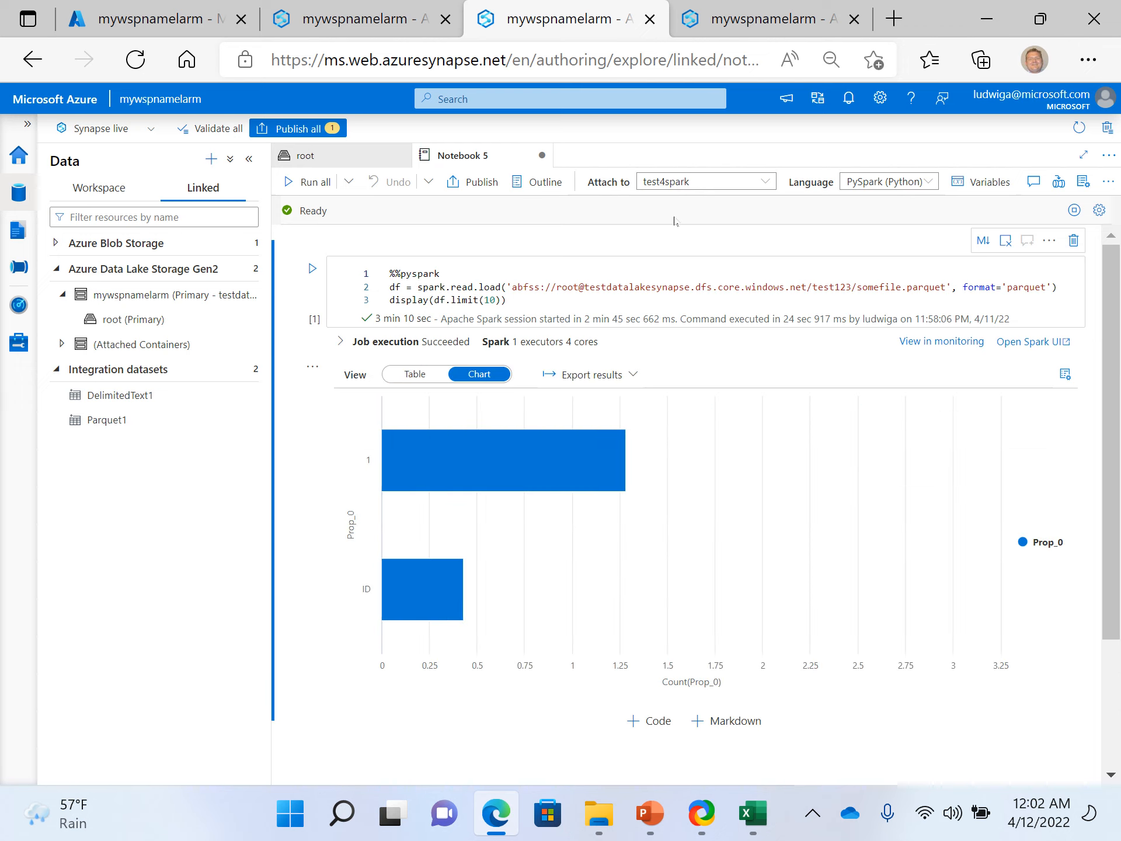
- Look over the Spark pools the notebook can attach to and compare the table and chart views of the somefile.parquet results
click(715, 186)
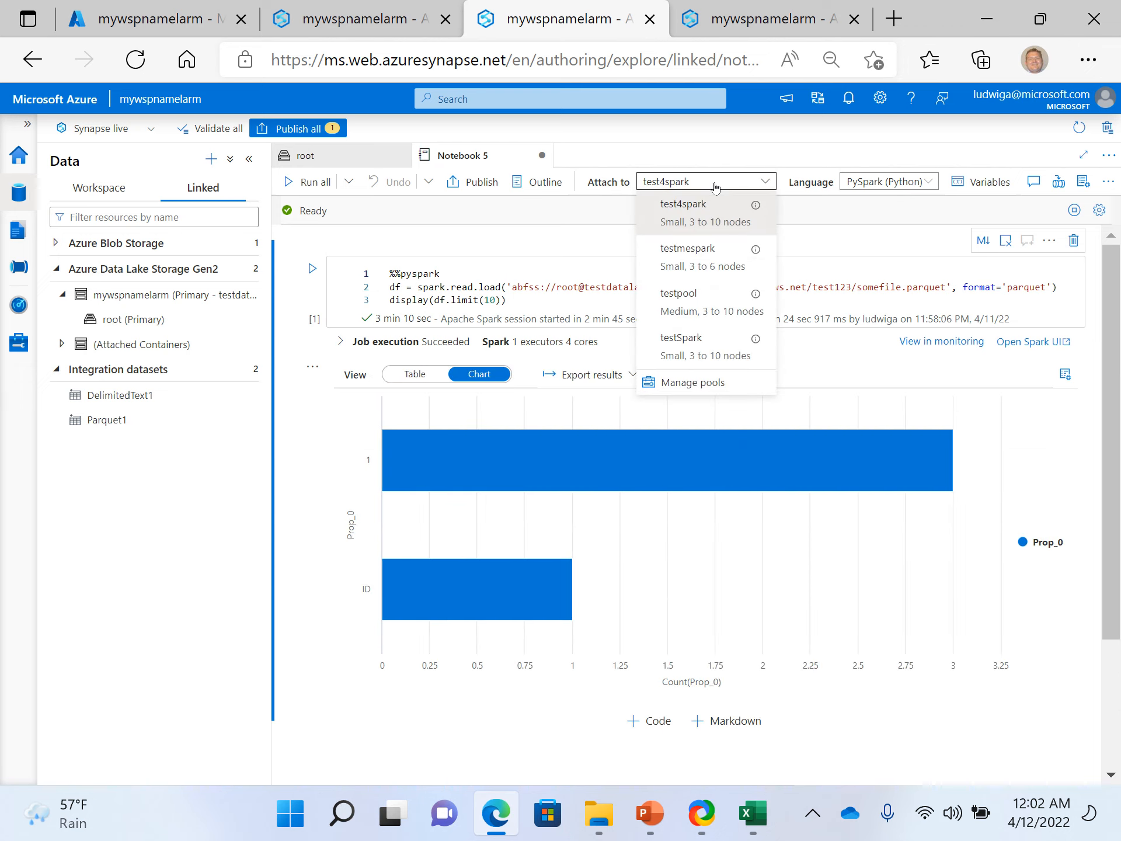
click(738, 145)
click(399, 382)
click(398, 384)
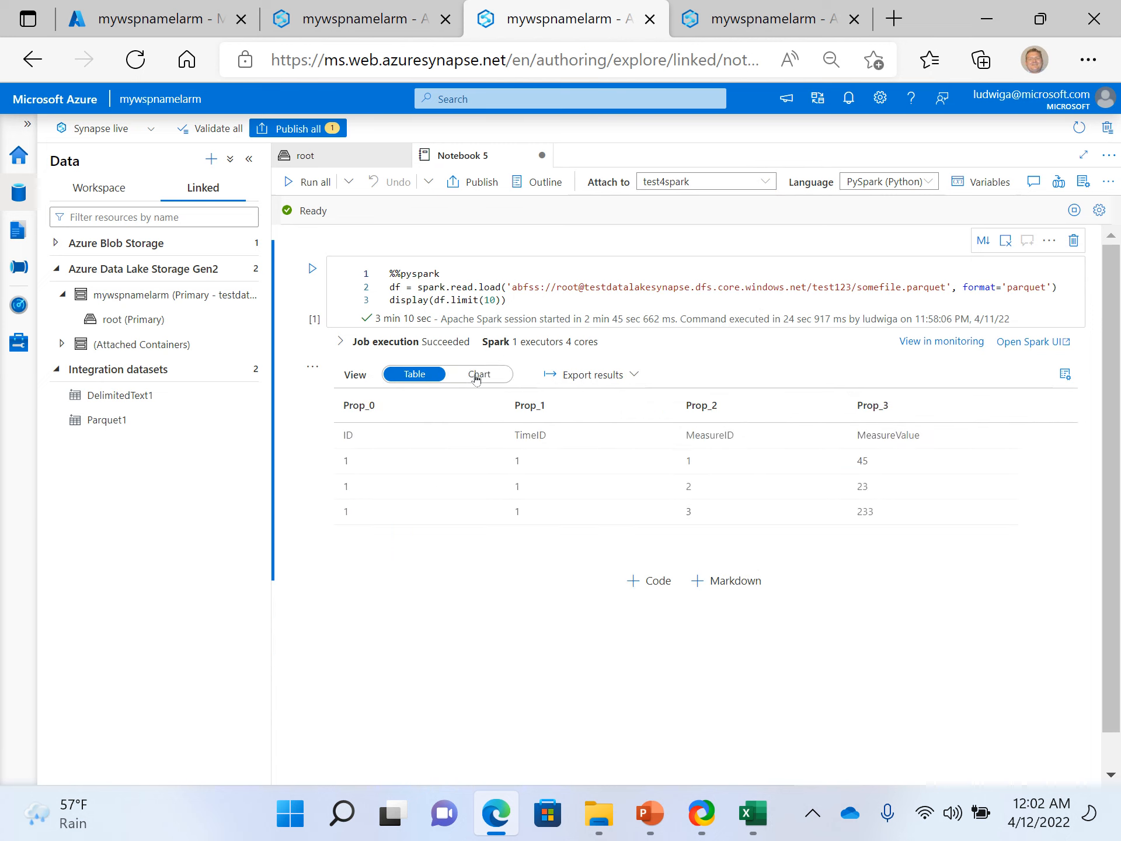
click(476, 376)
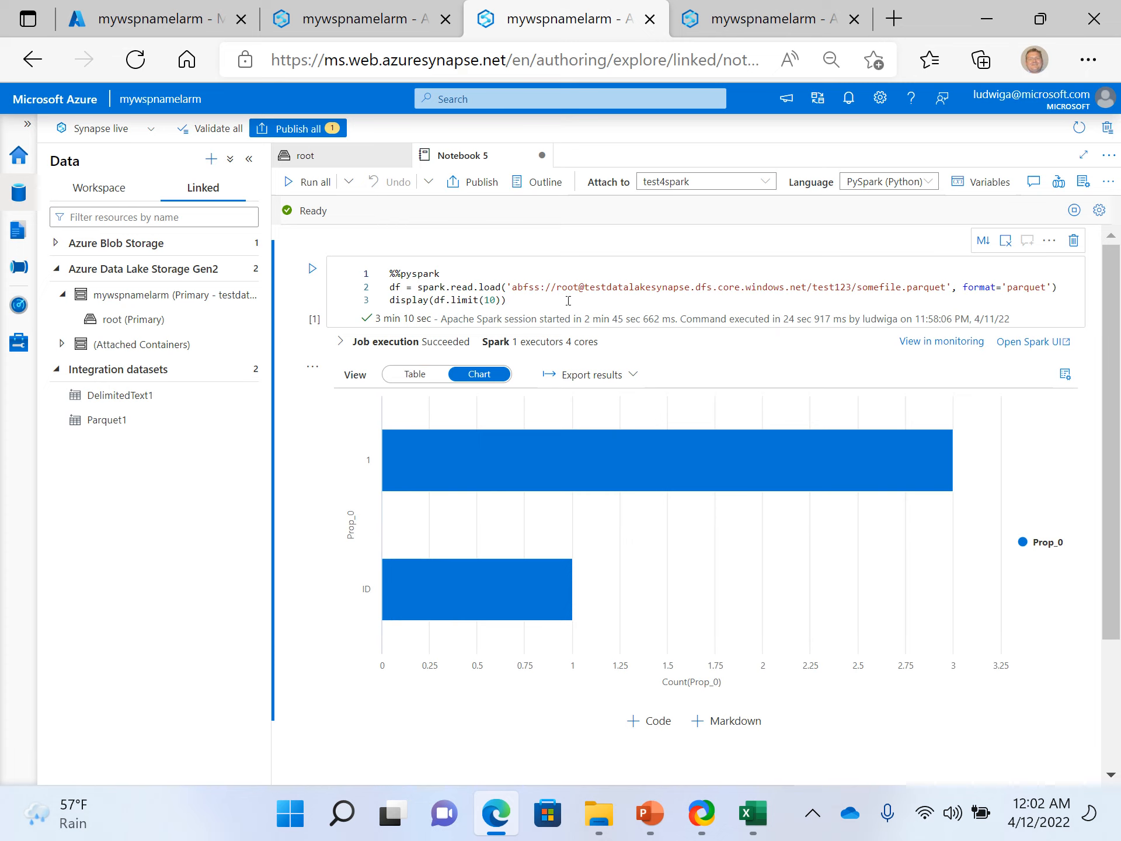
click(569, 301)
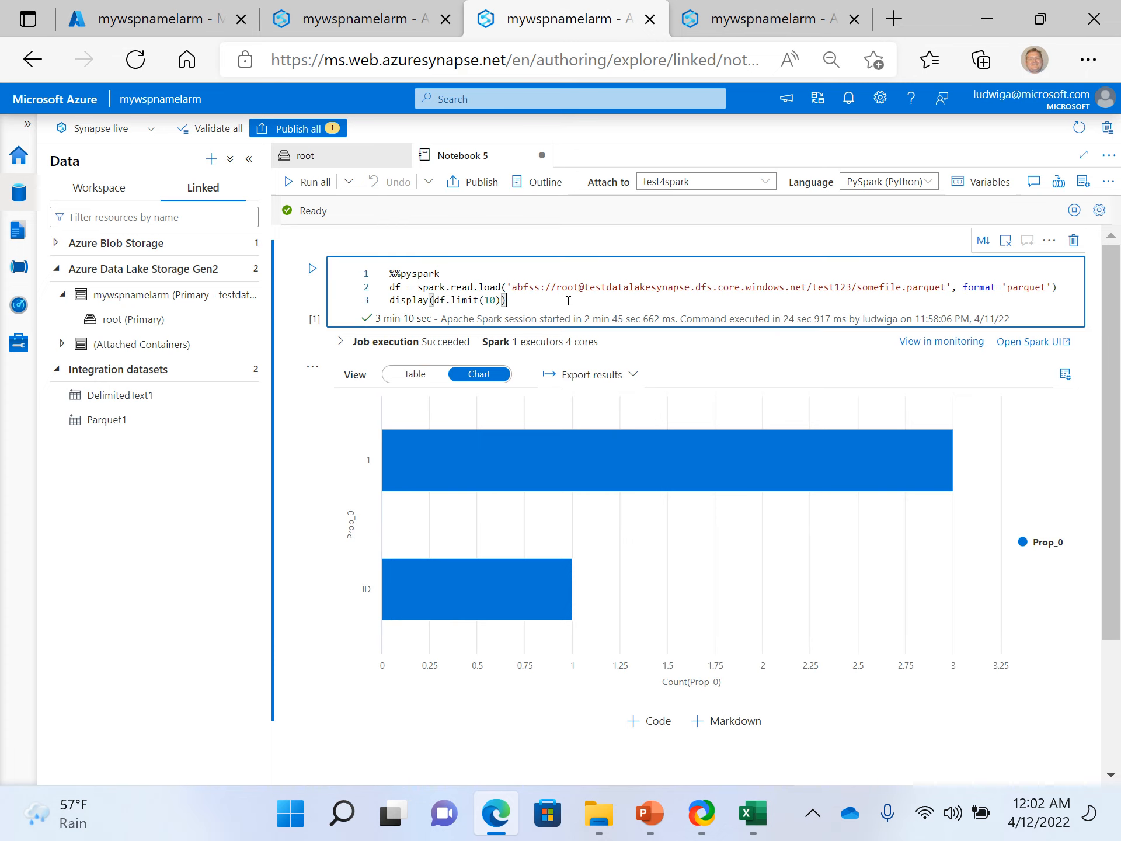
- Launch another Synapse Studio session from the mywspnamelarm overview in the Azure portal and open the copyfile pipeline
click(378, 28)
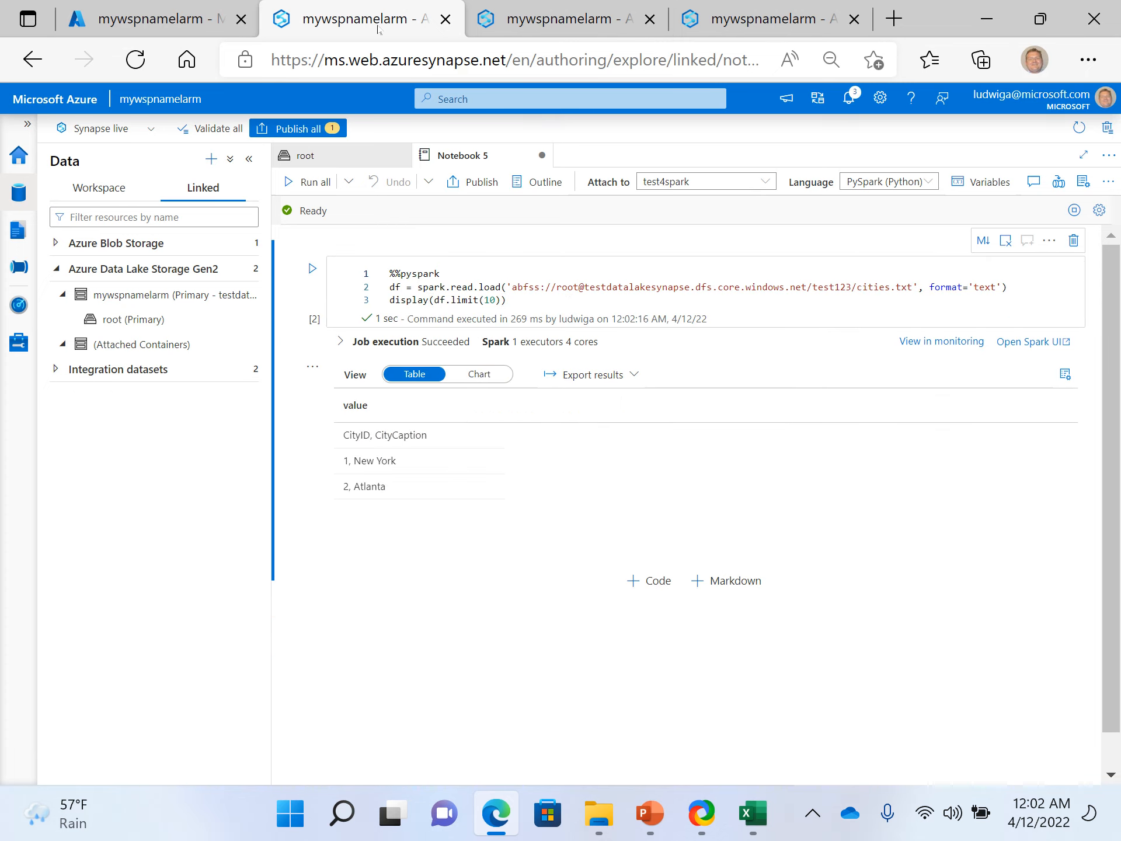
click(174, 11)
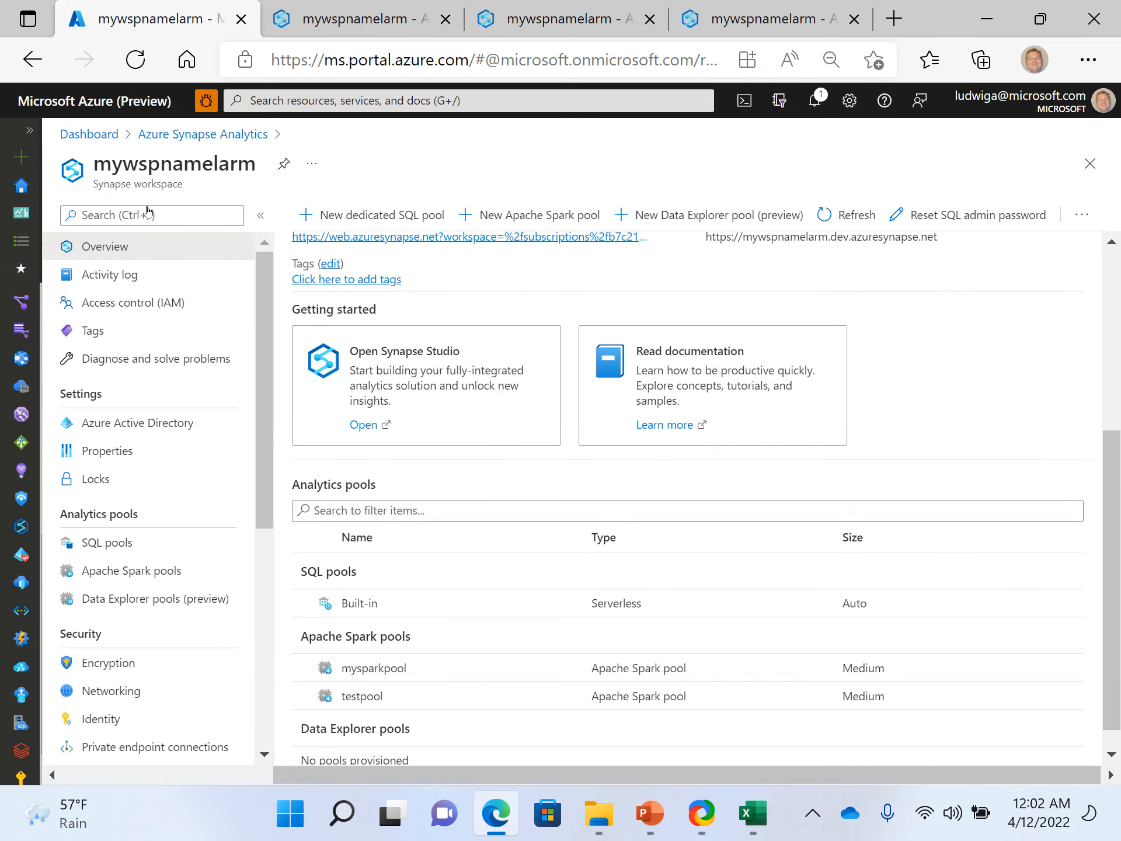
click(364, 428)
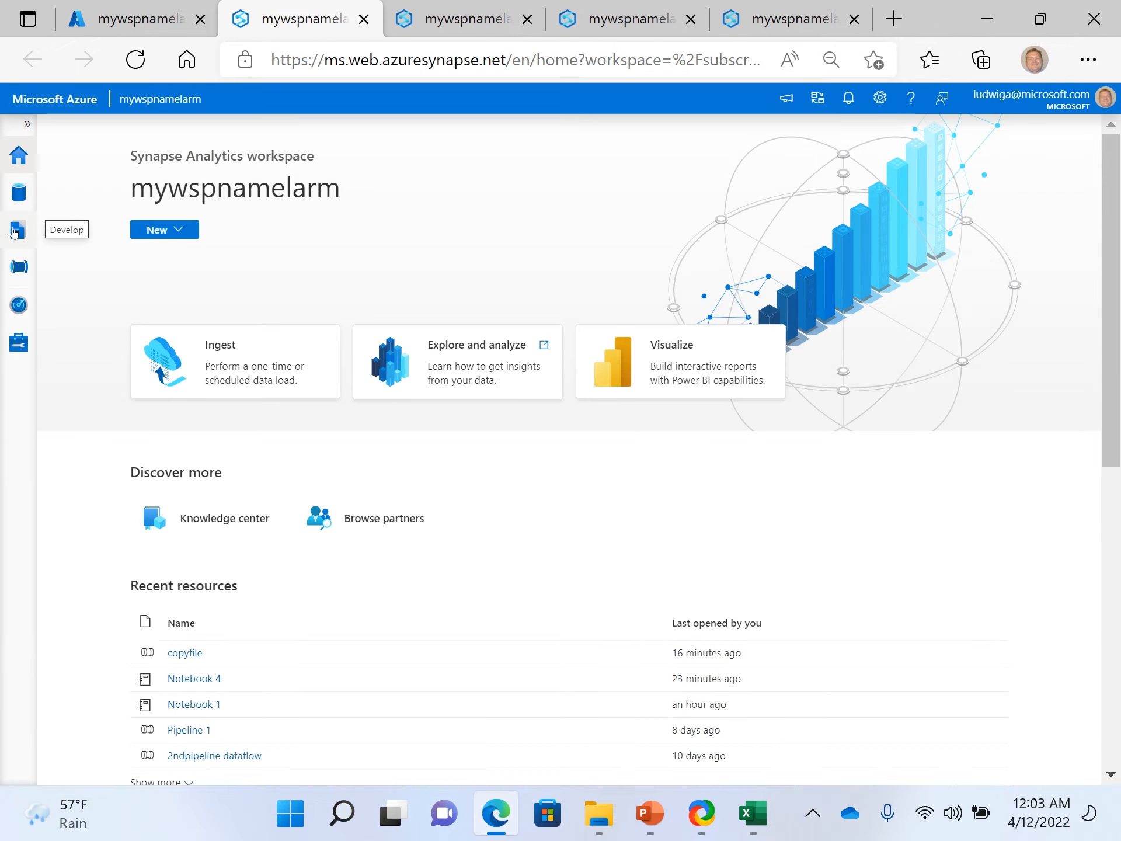
click(15, 233)
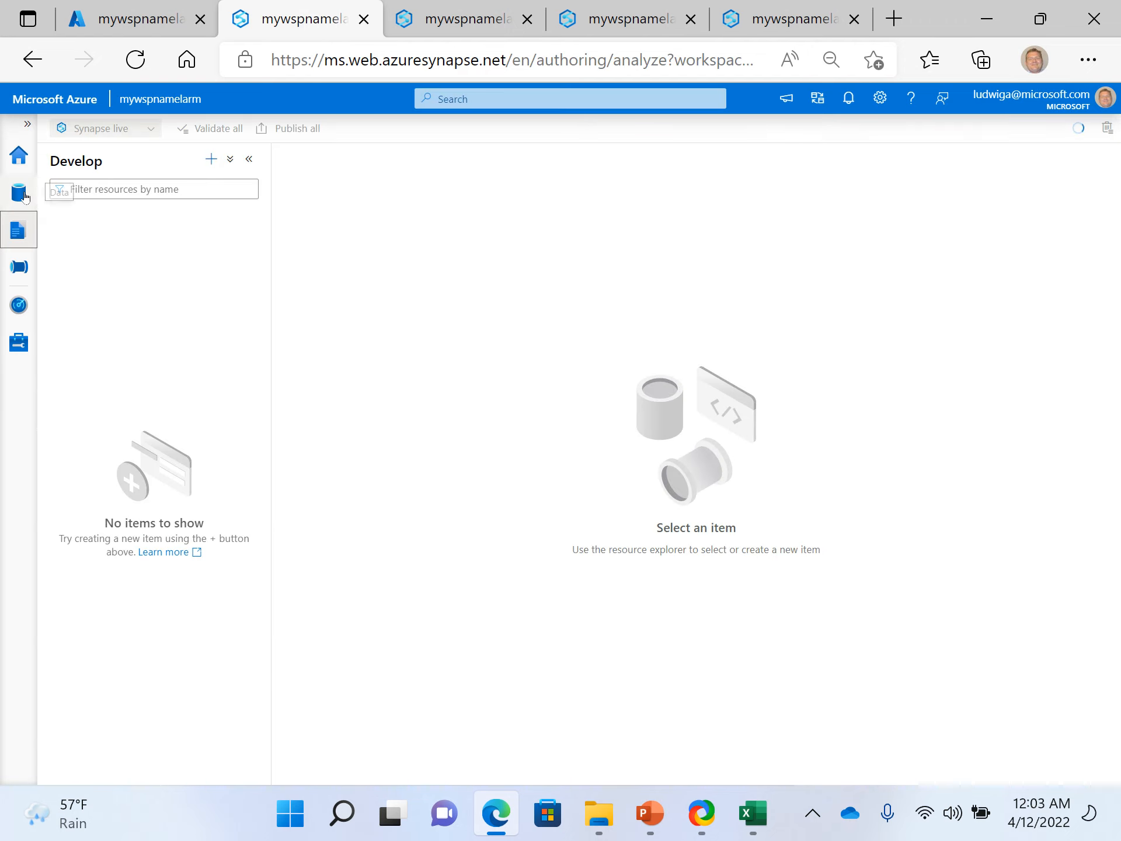
click(19, 278)
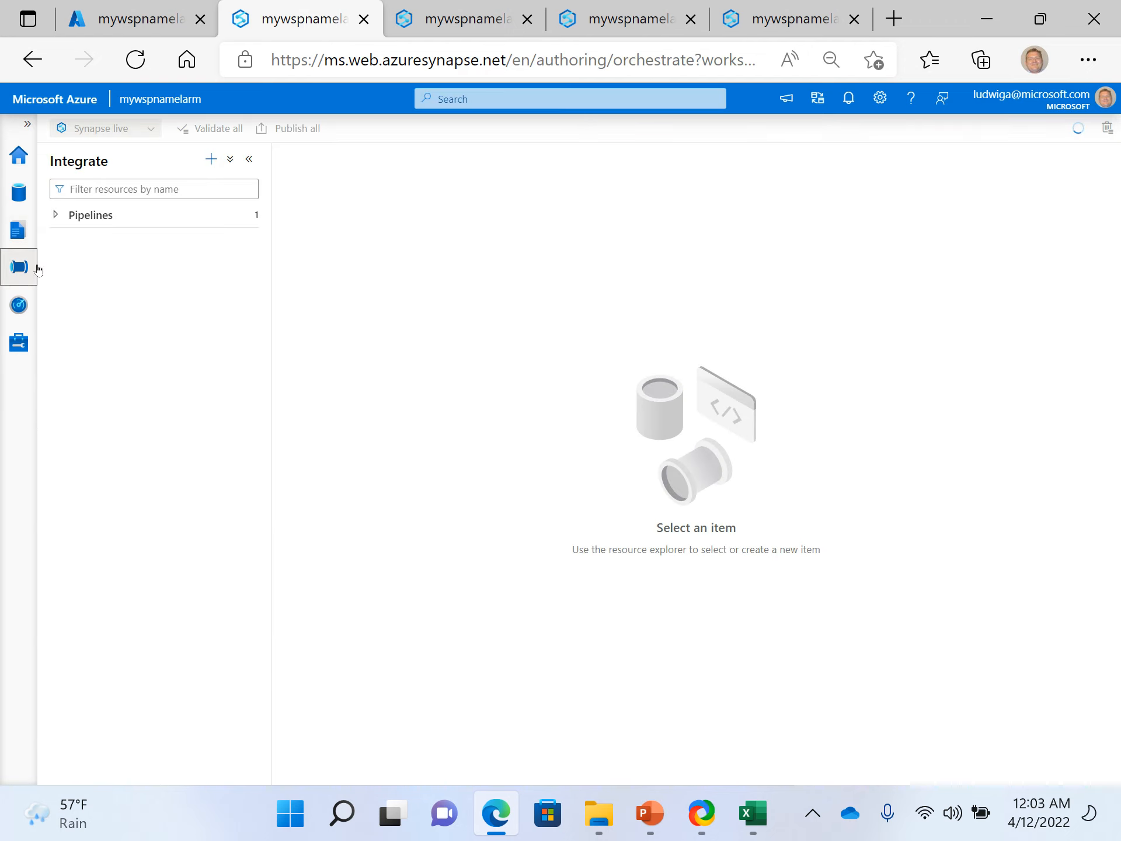
click(54, 215)
click(110, 248)
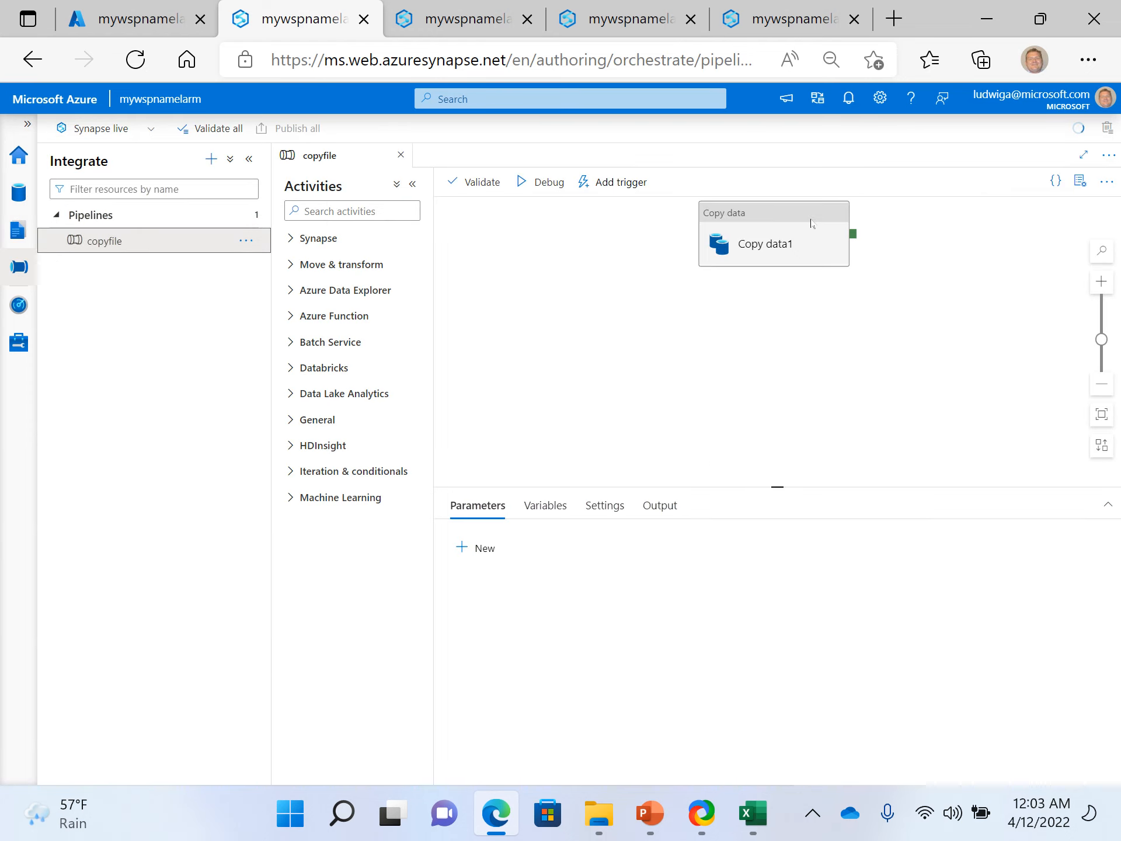
- Add a Synapse Notebook activity to the right of Copy data1 in the copyfile pipeline and shift Copy data1 slightly left
click(650, 245)
click(485, 315)
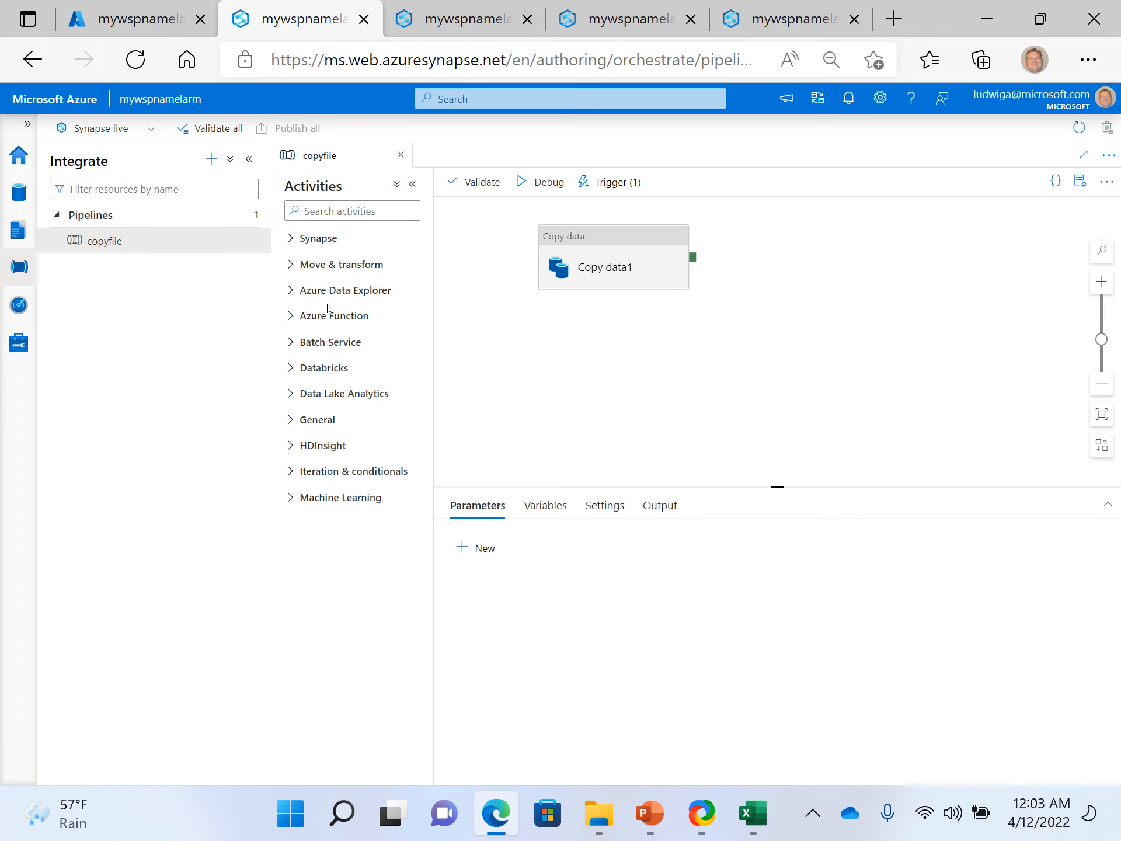
click(293, 239)
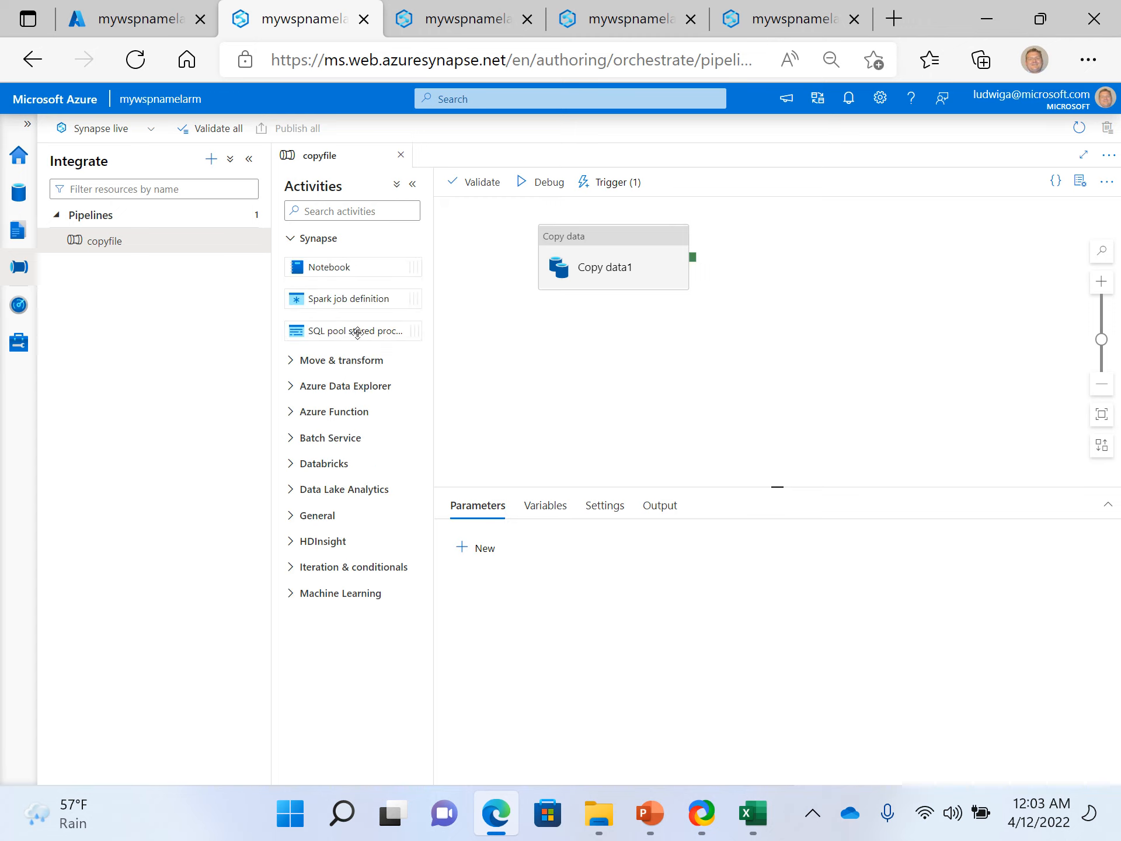
drag(328, 269, 815, 253)
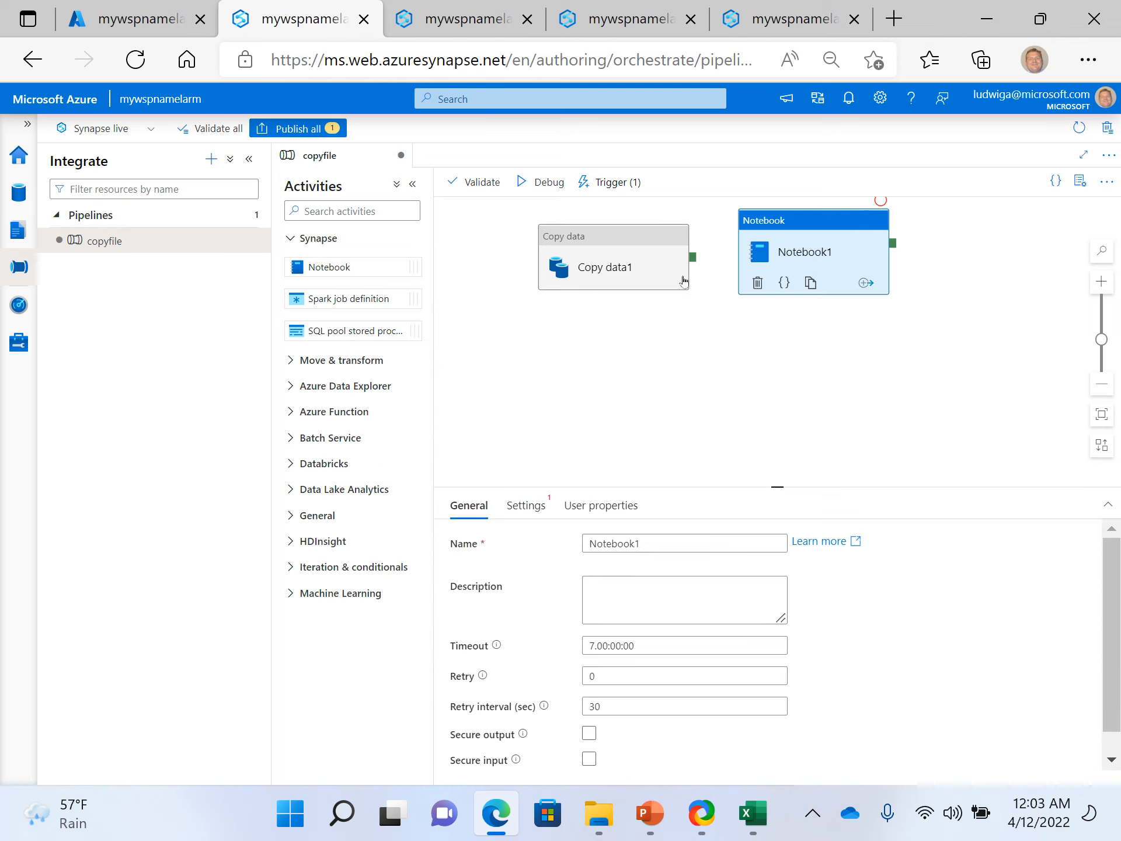
drag(660, 234, 611, 225)
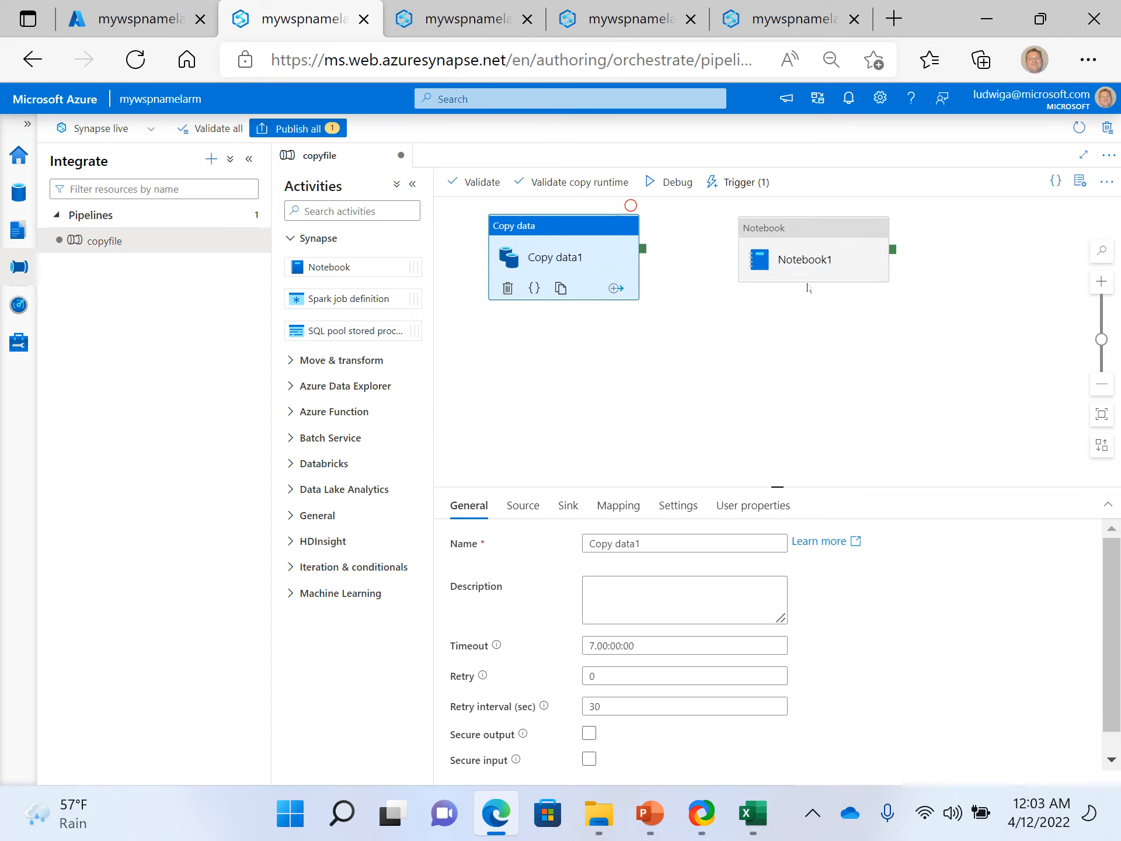
- Open the settings of the Notebook1 activity and move it closer to Copy data1 on the canvas
click(826, 233)
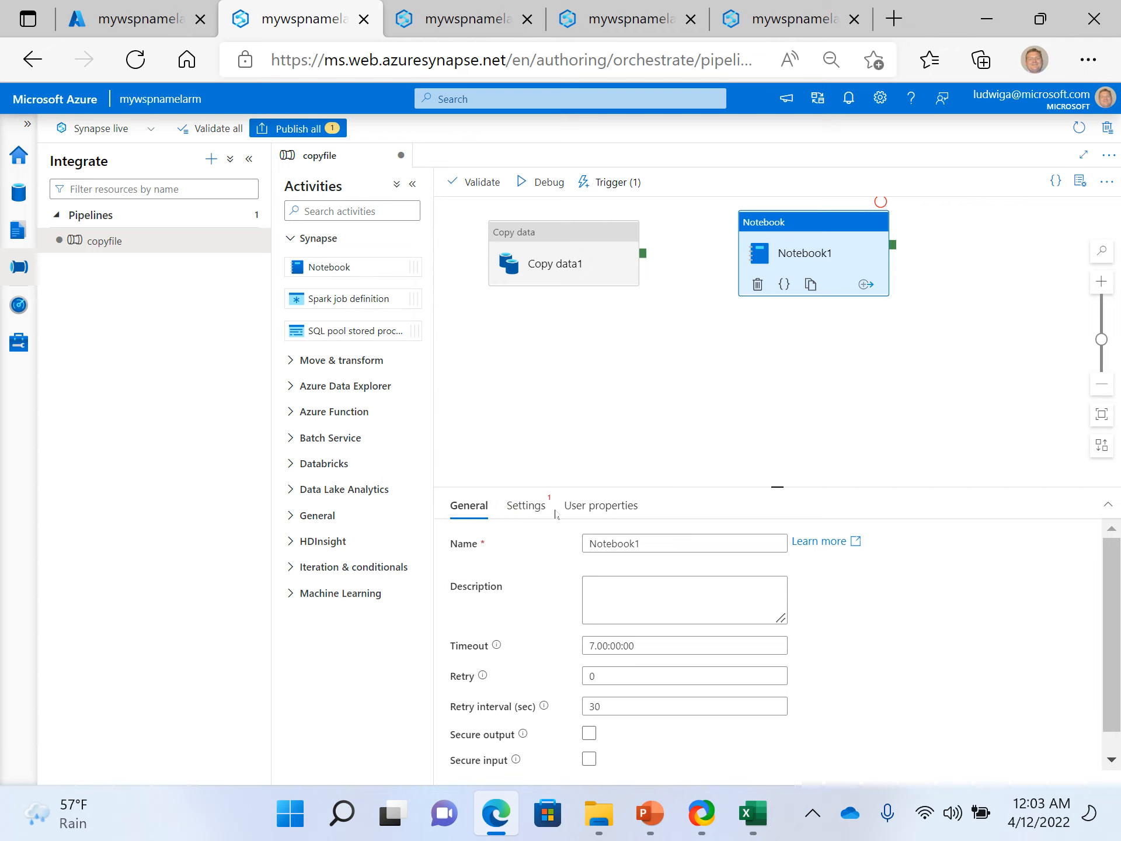
click(527, 505)
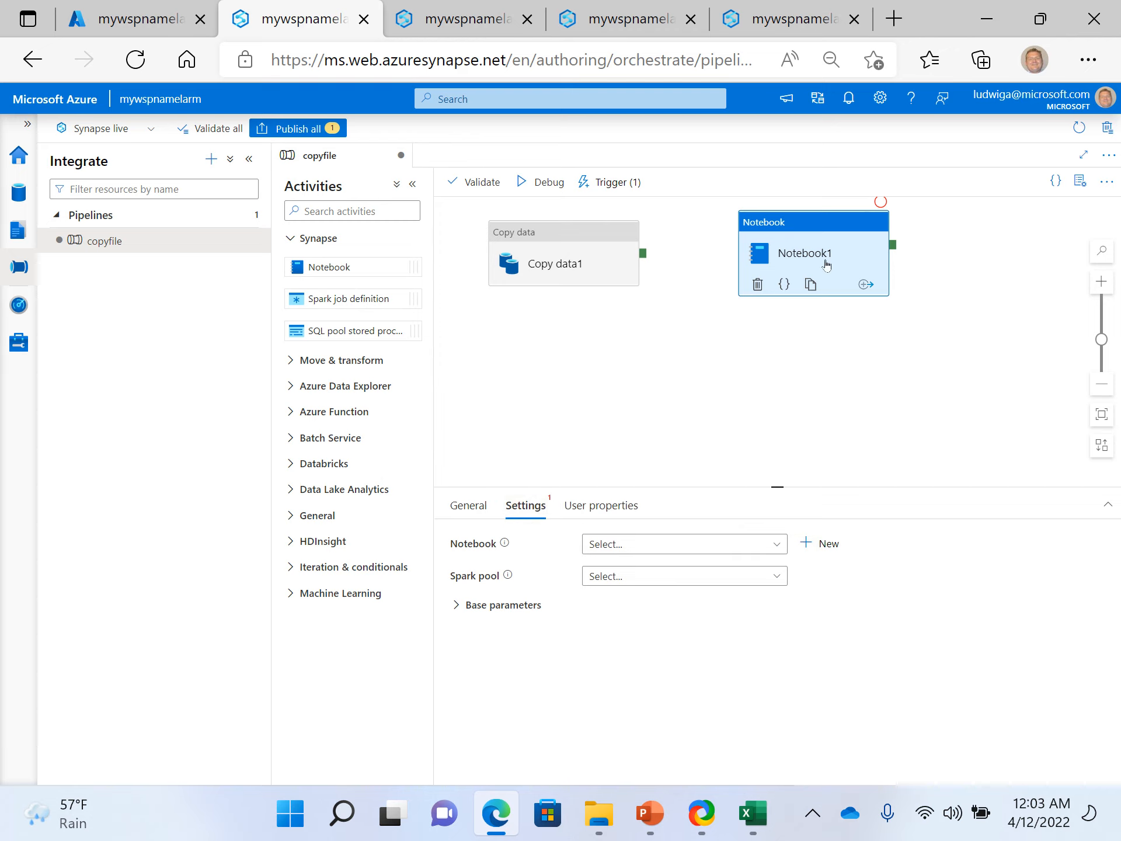
drag(828, 228, 784, 232)
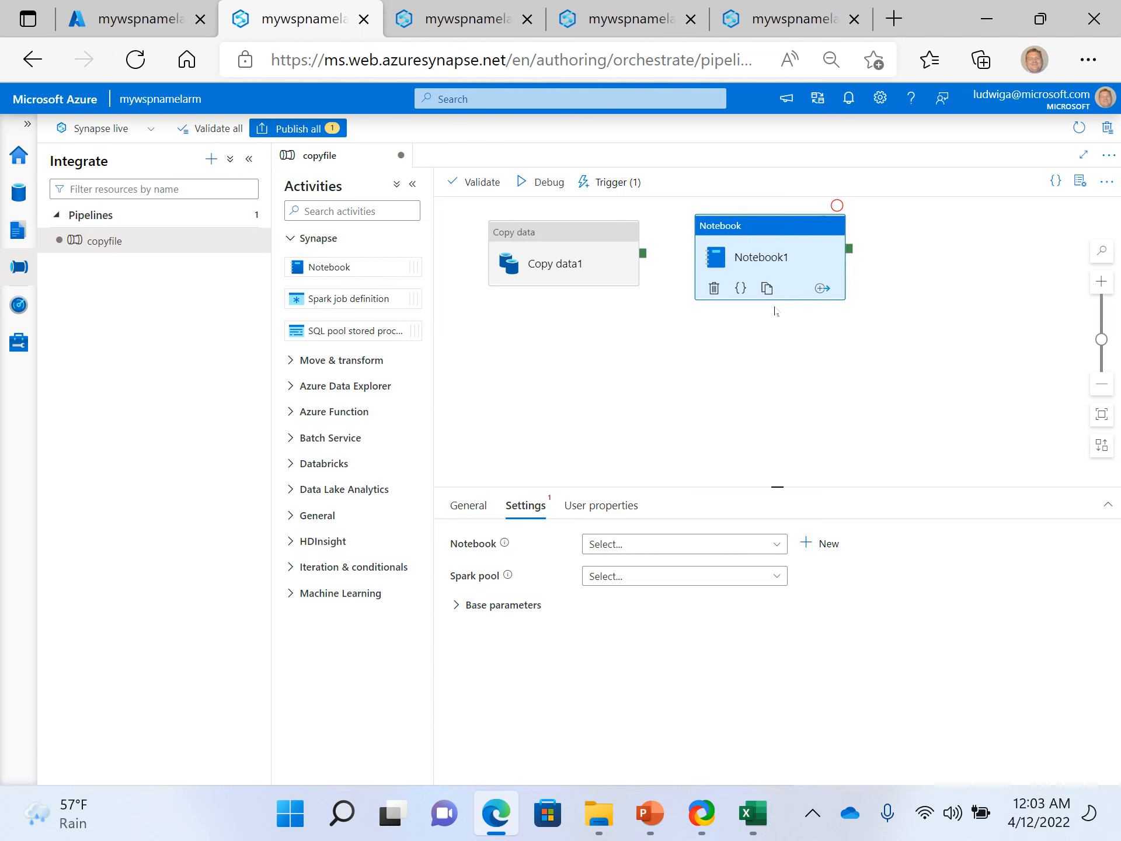
- Glance at the somefile.parquet notebook and connect the success output of Copy data1 to the Notebook1 activity
click(589, 16)
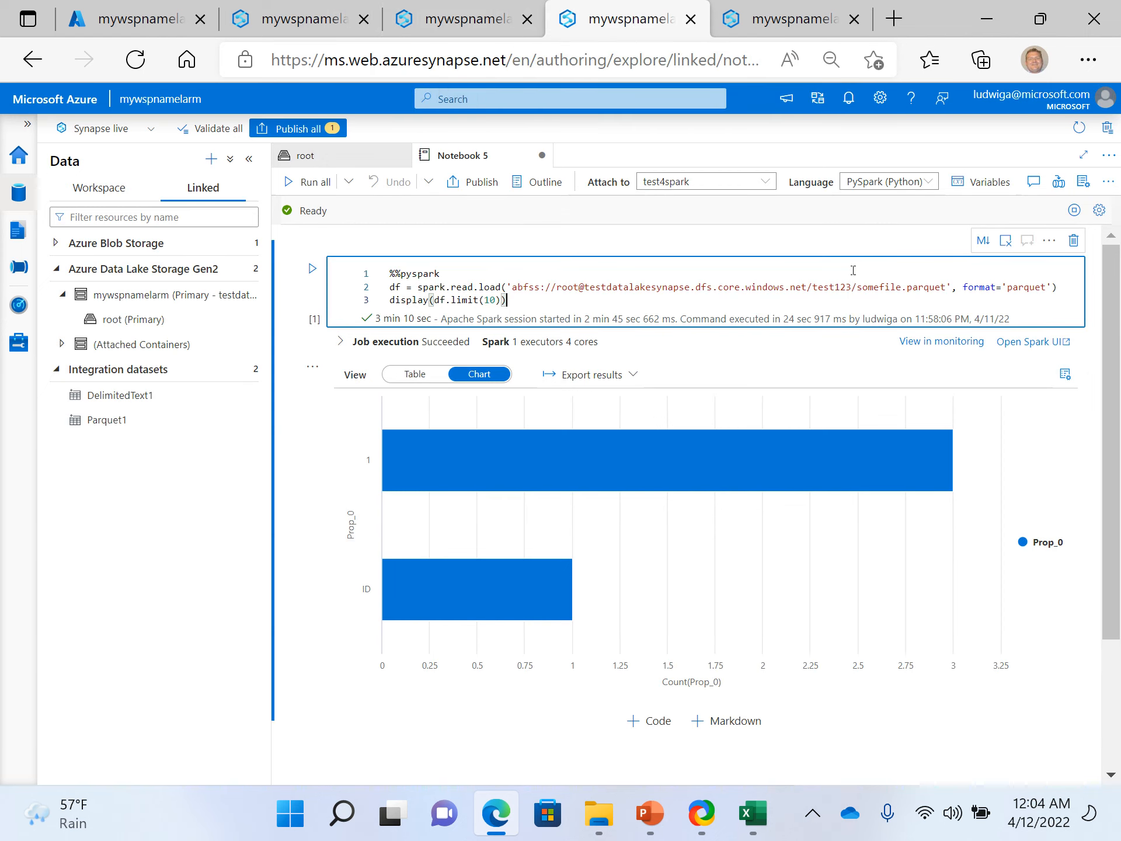
click(298, 19)
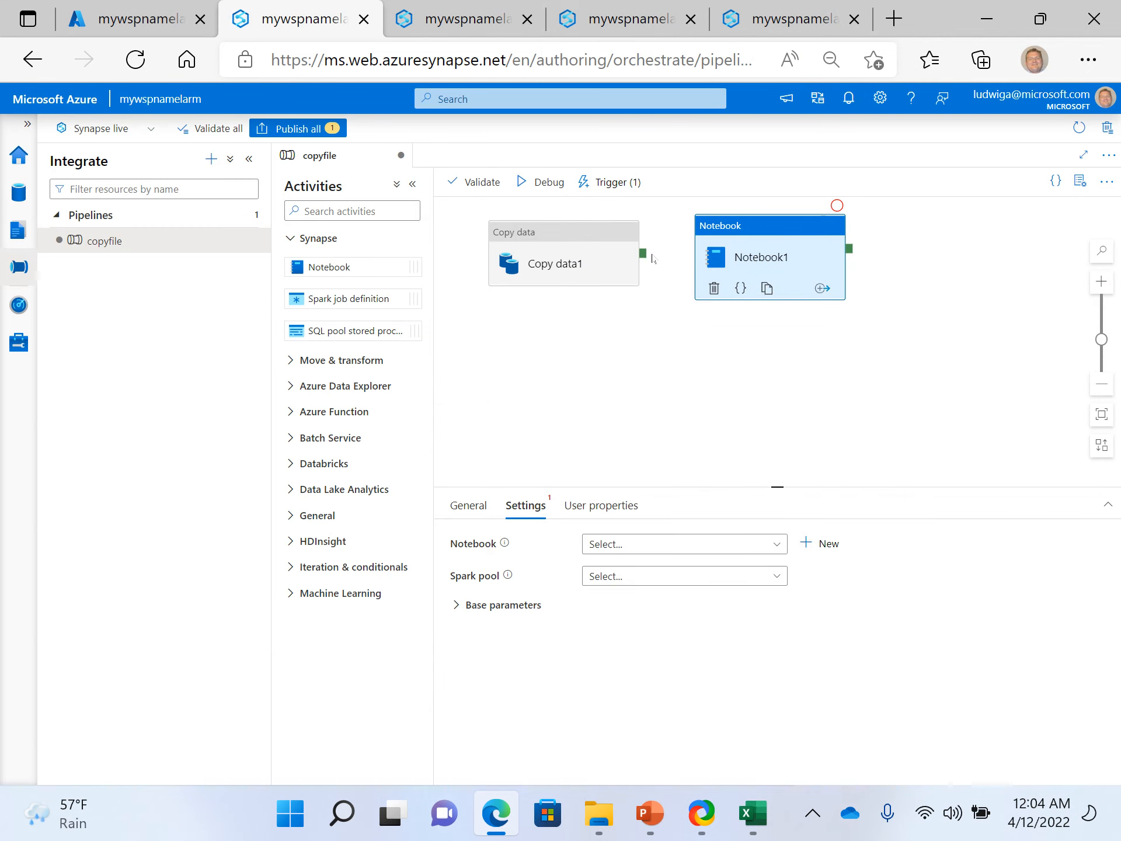
drag(642, 253, 715, 257)
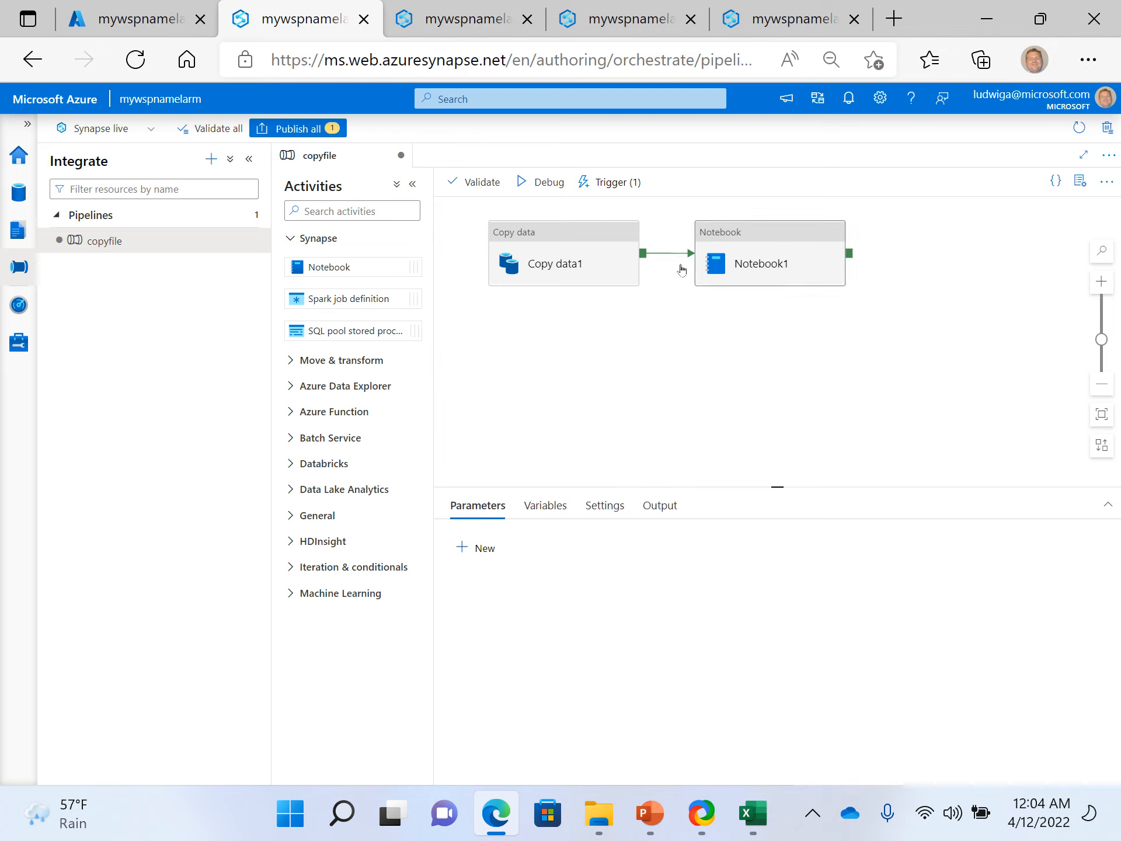
- Examine the actions available for Copy data1 and the conditions on which a follow-up activity can be added to it
right_click(612, 236)
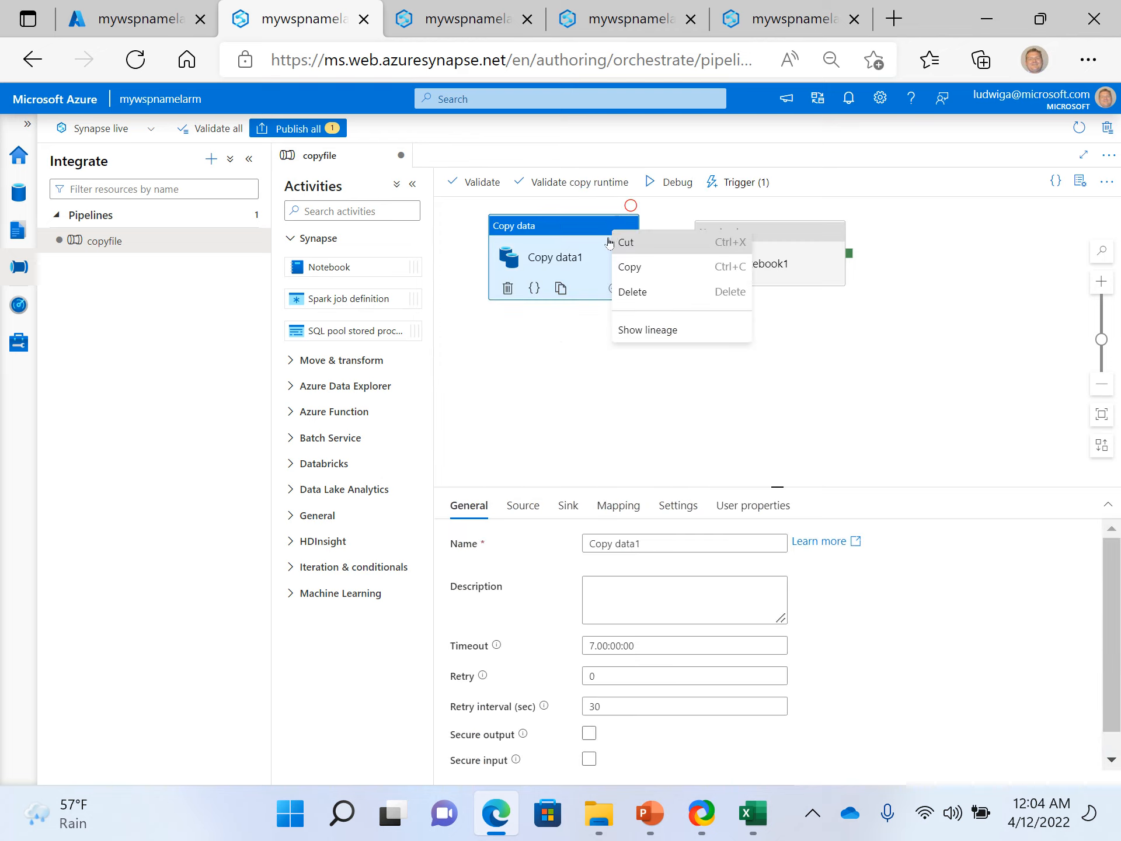
click(555, 340)
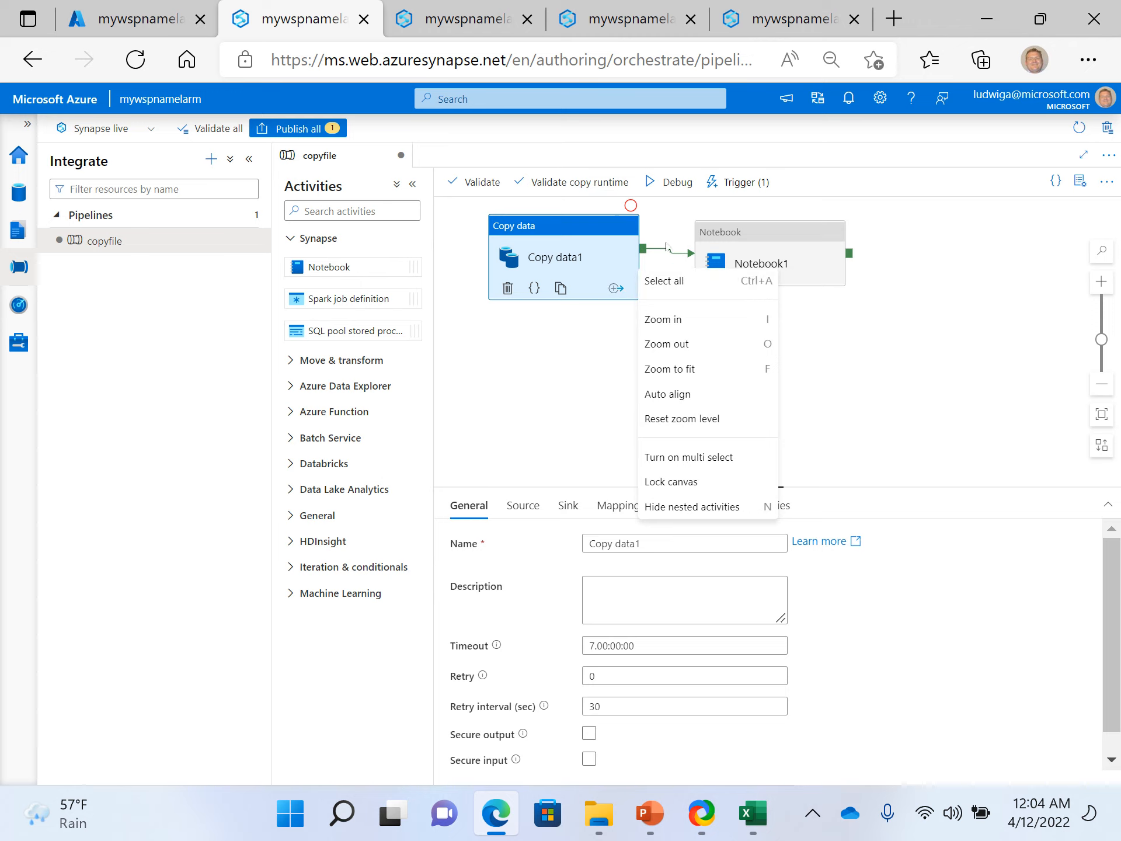
click(658, 254)
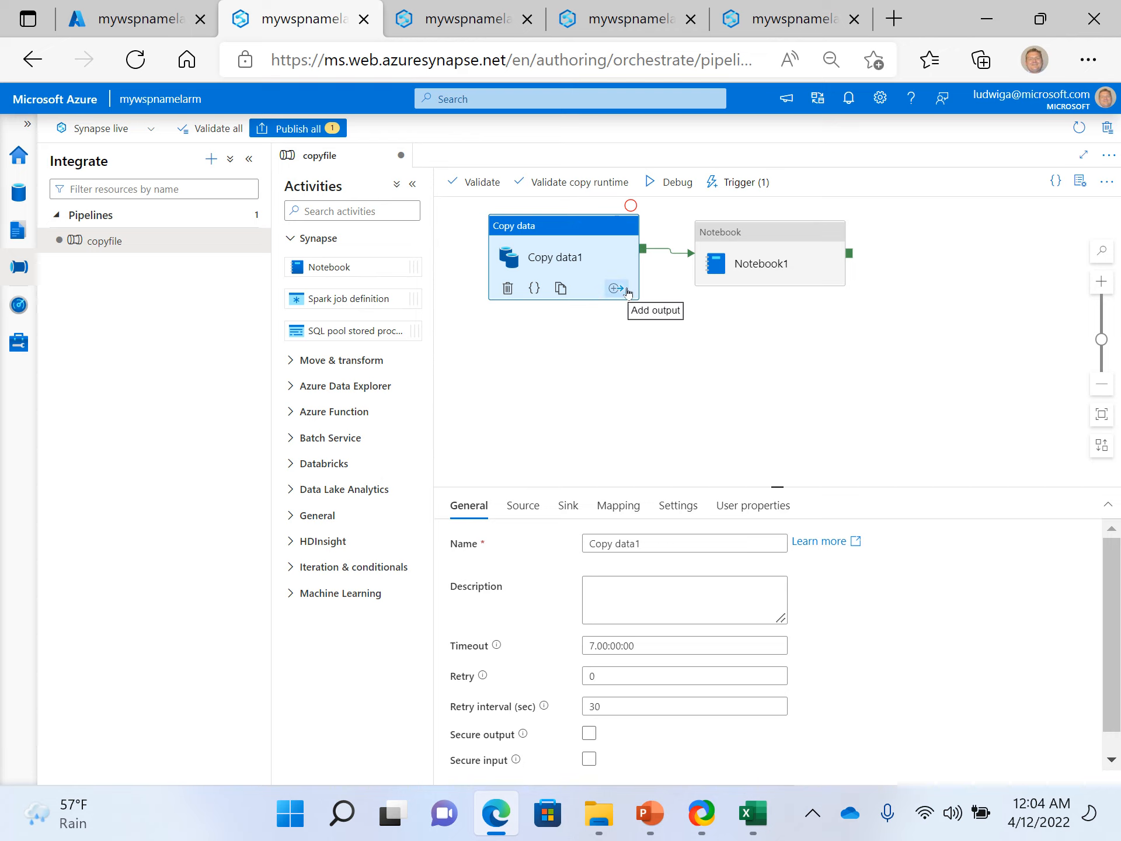
click(610, 295)
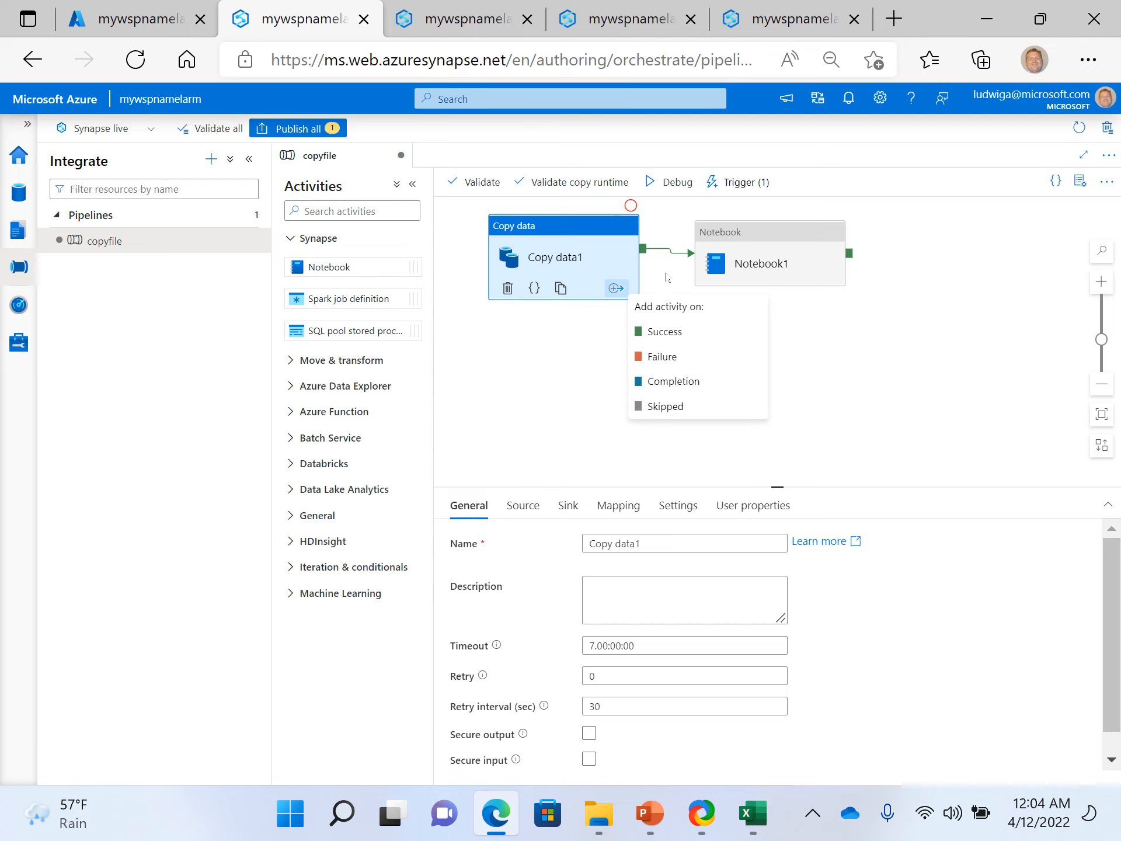
click(555, 366)
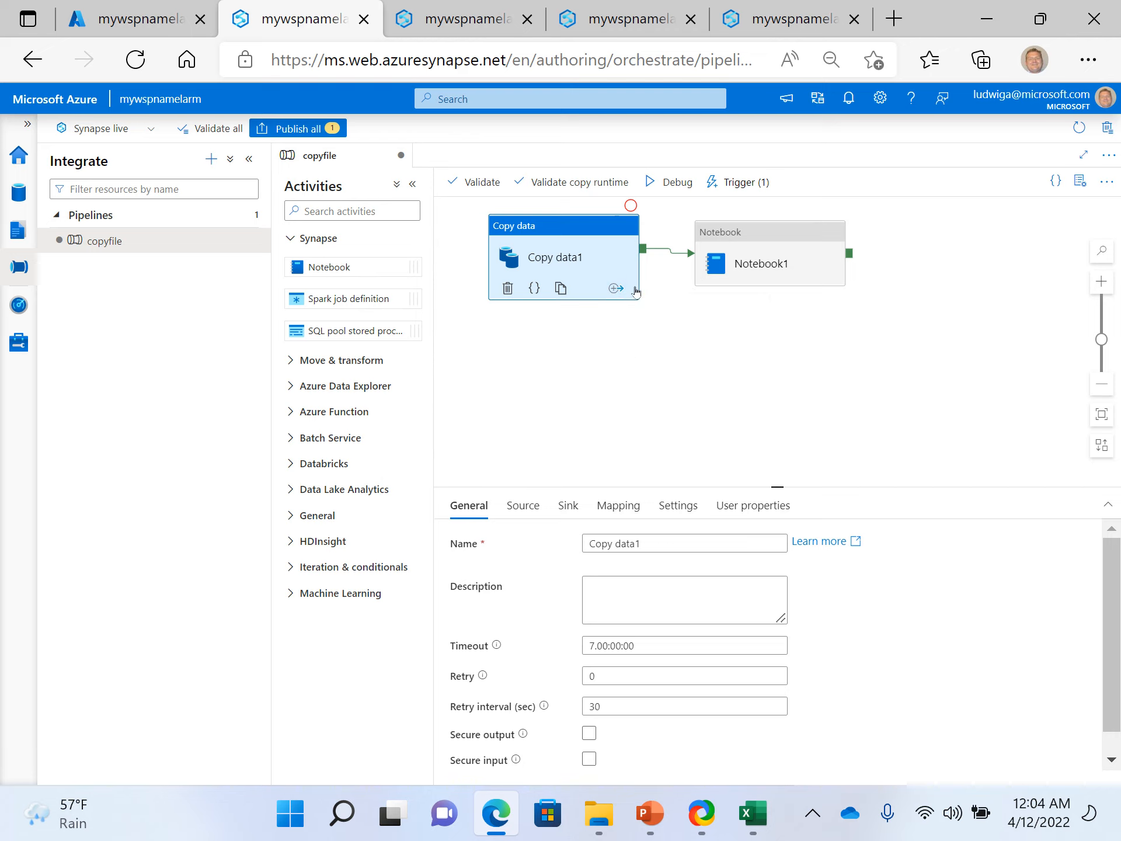
click(616, 289)
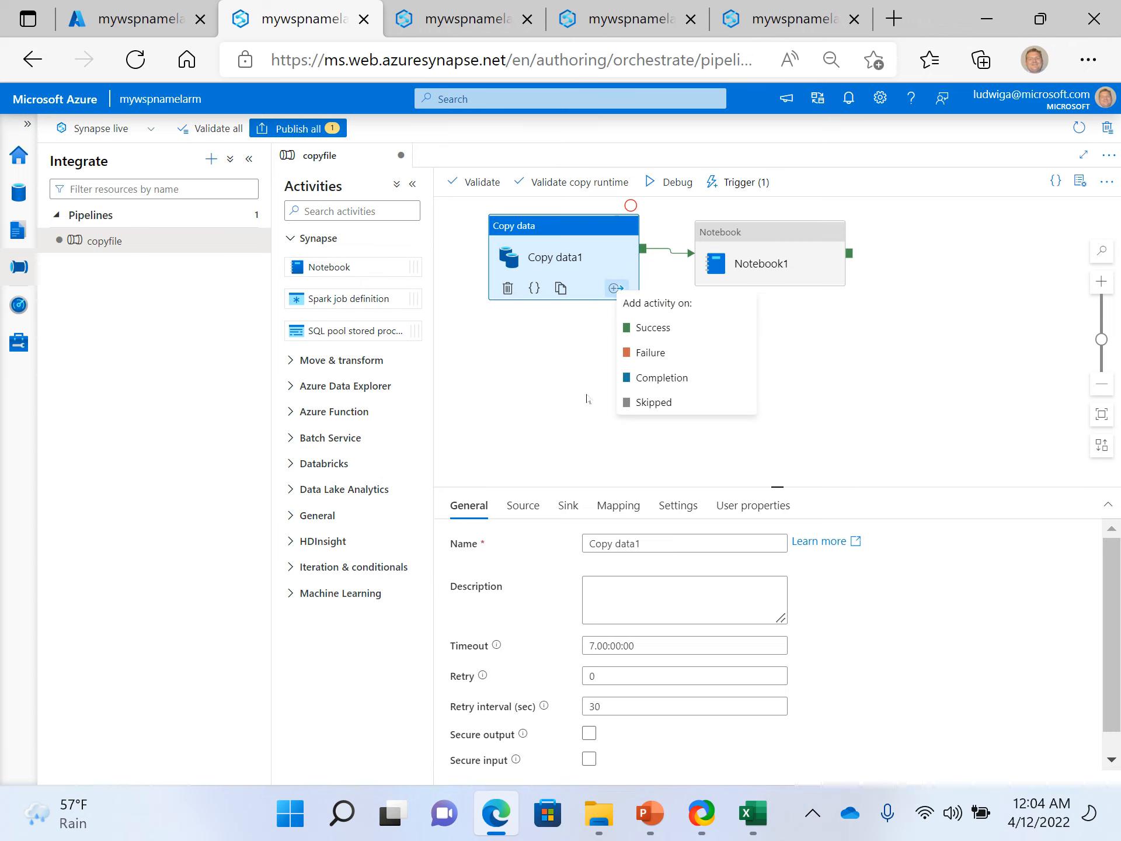
click(588, 364)
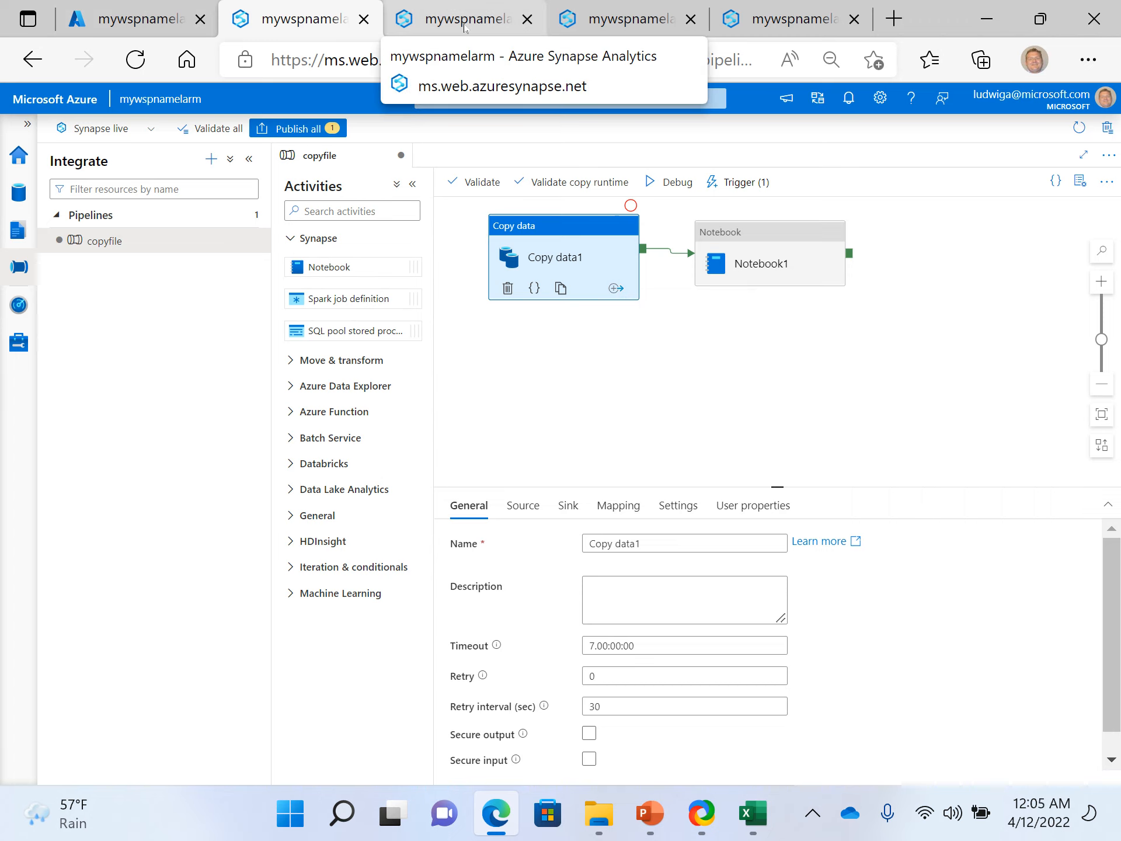
- Switch to the session with the cities.txt notebook and add a new code cell below the existing results
click(134, 21)
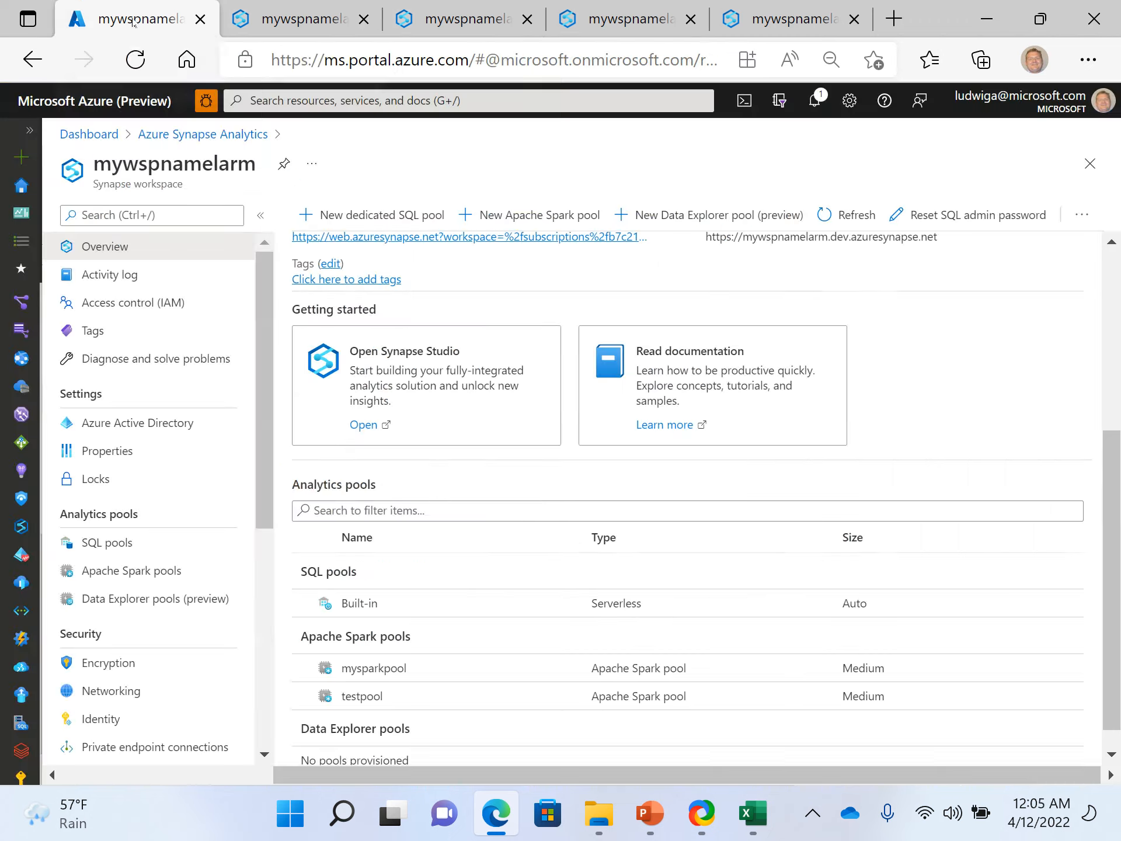
click(323, 28)
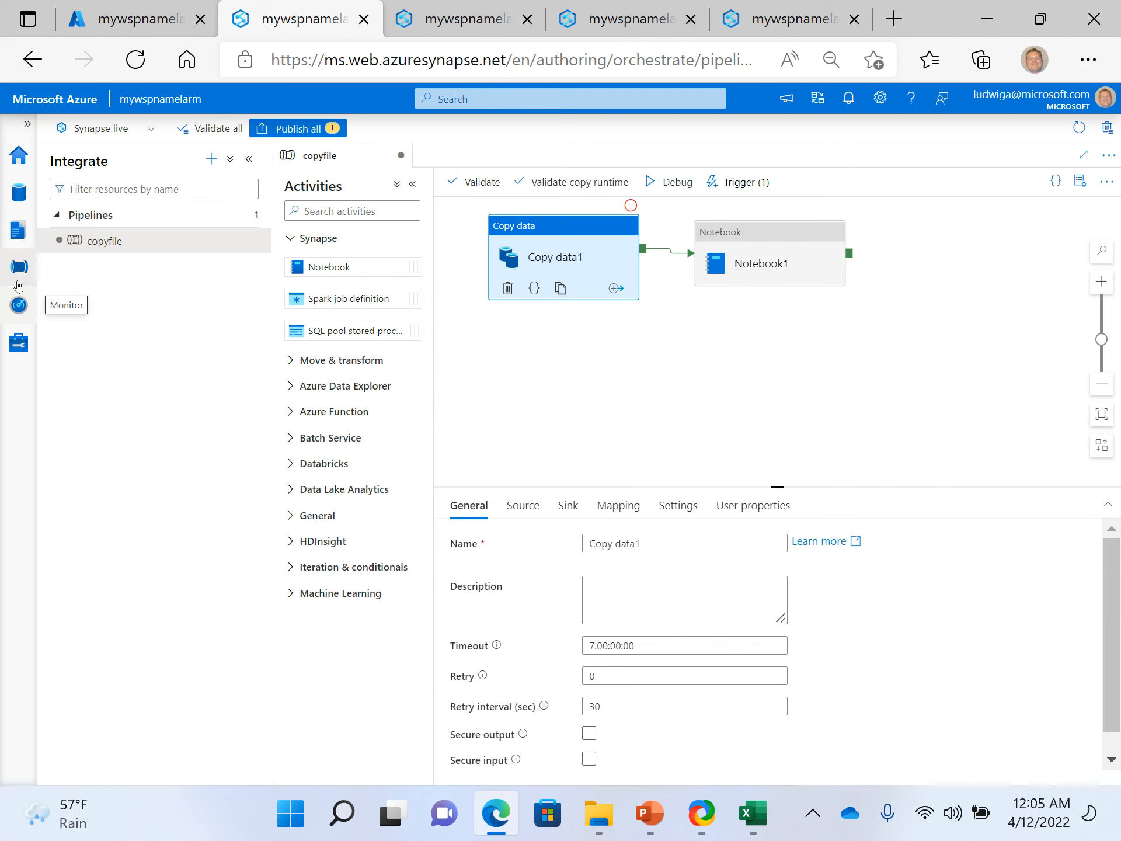
click(474, 23)
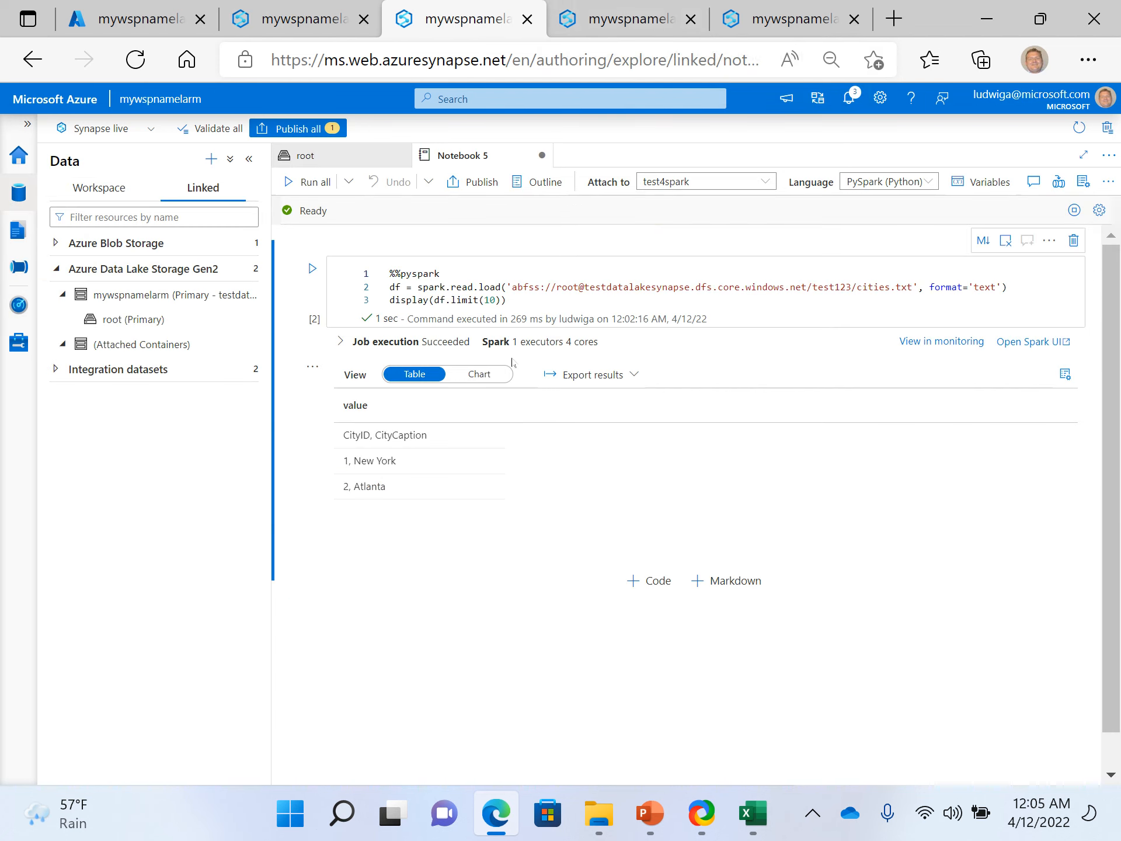
click(573, 300)
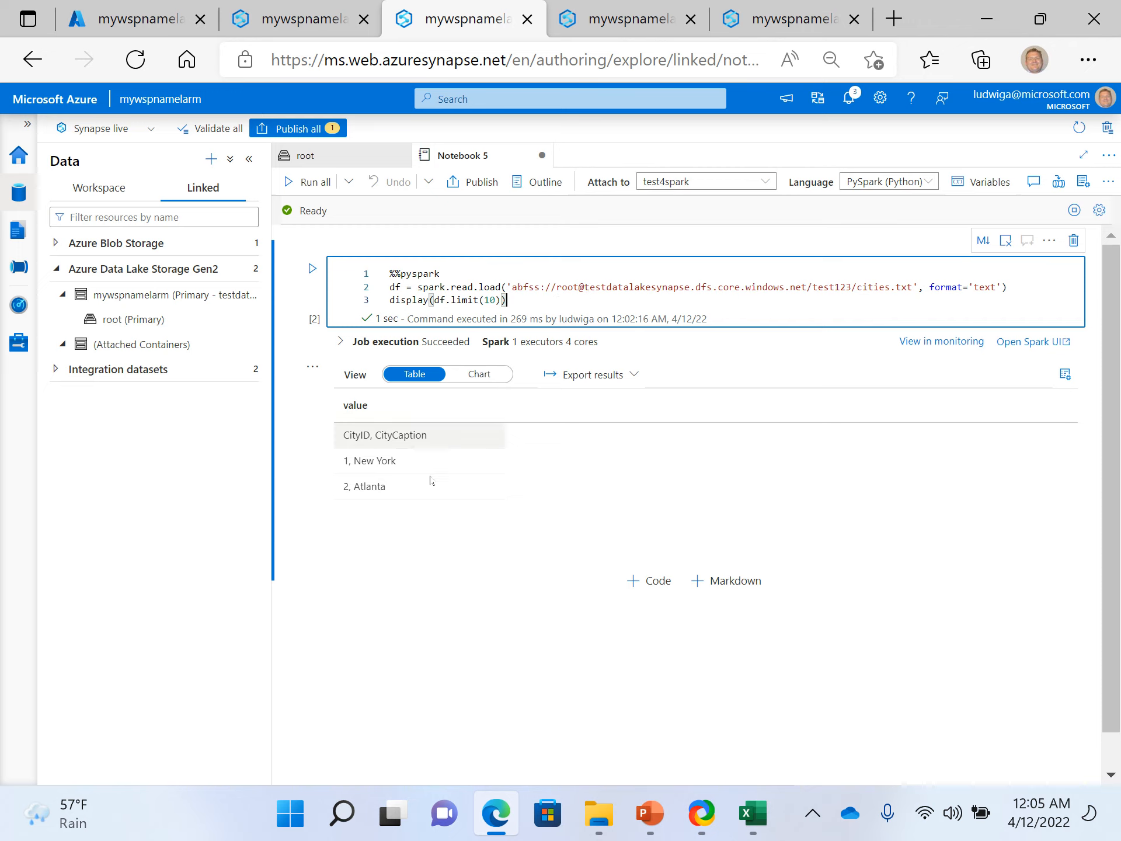
click(641, 585)
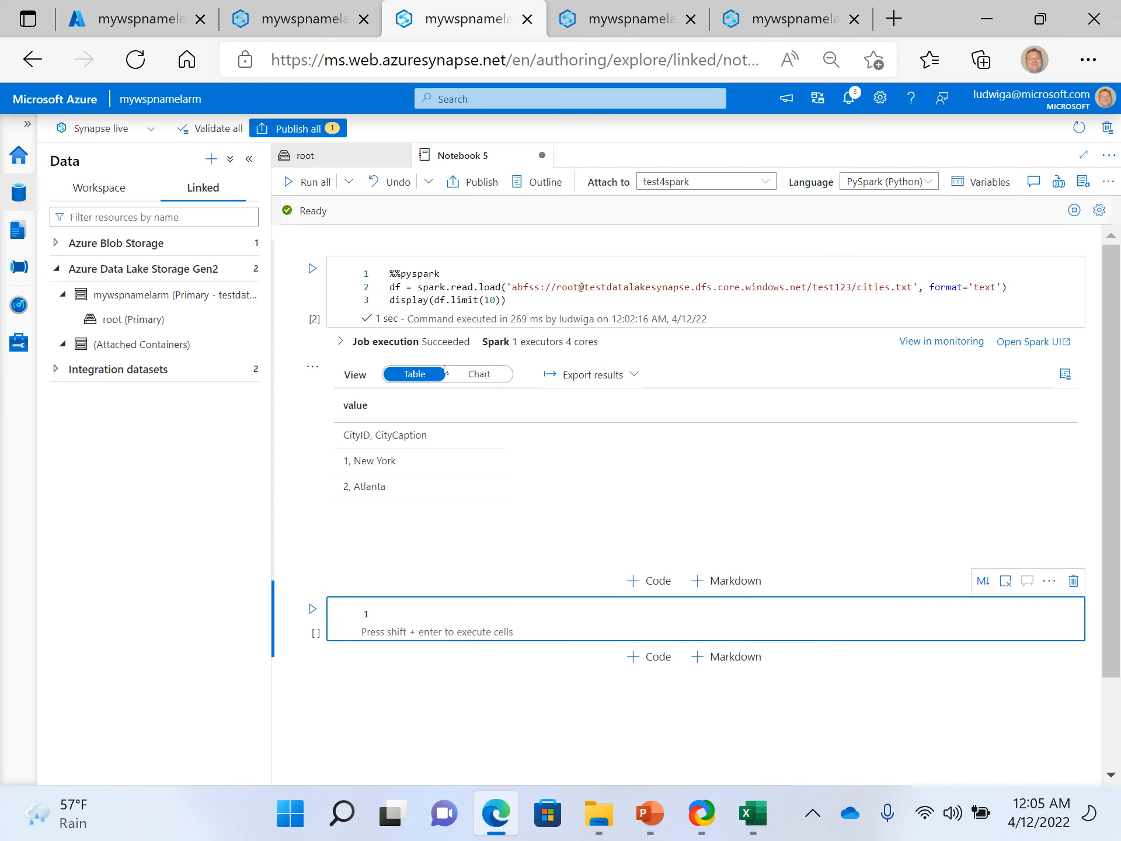
- Enter df.count() in the new code cell of the cities.txt notebook
text(df.)
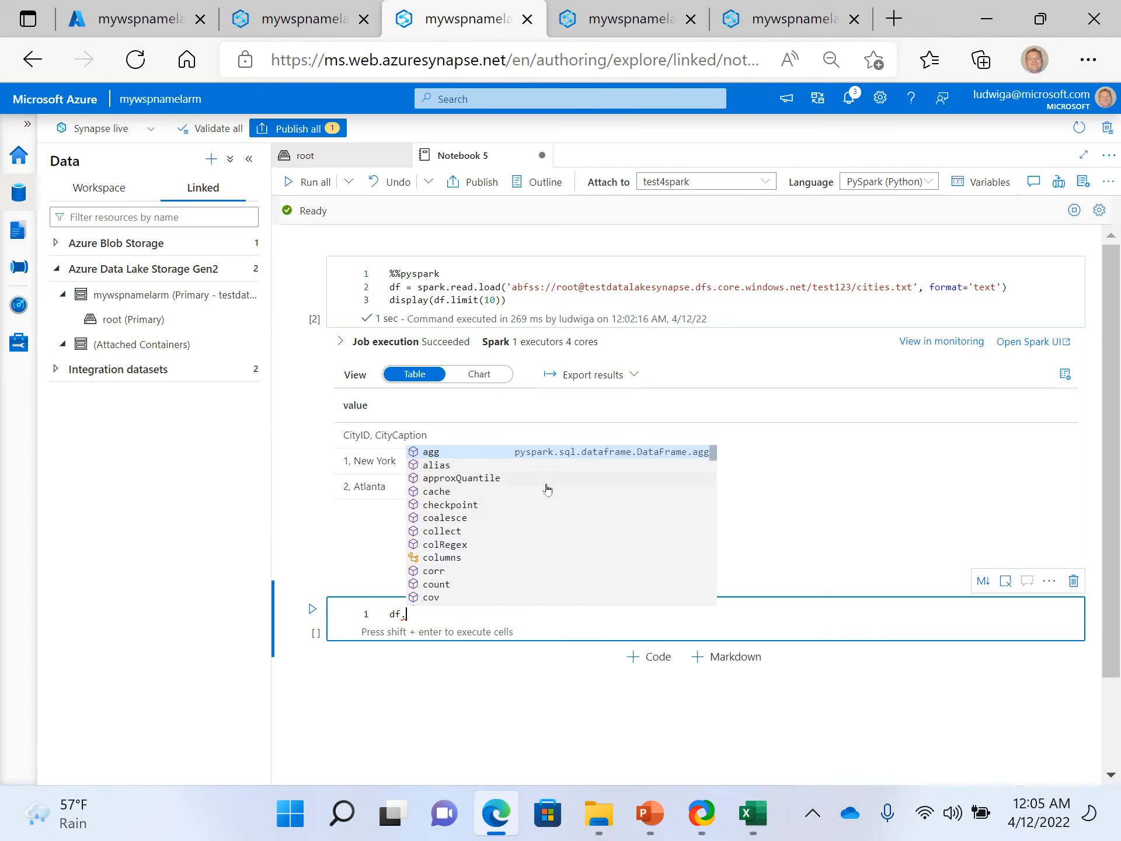
text(count(*))
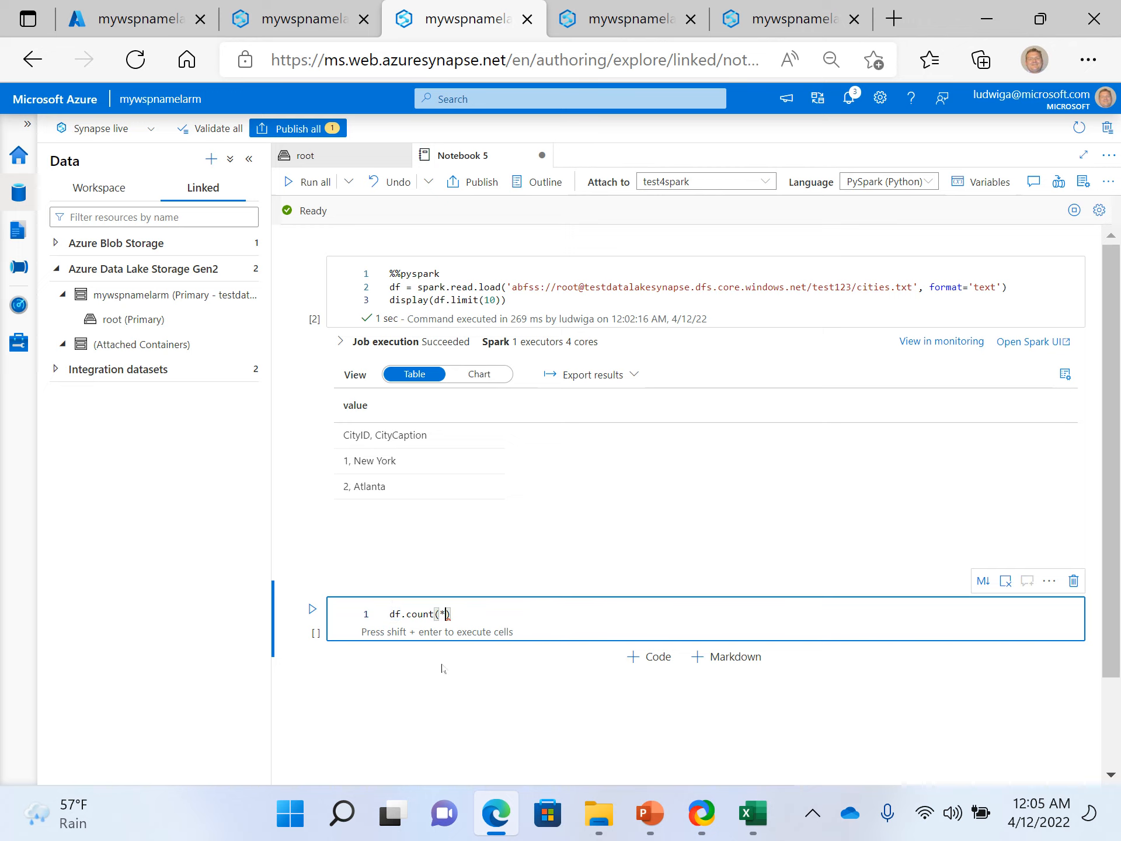
key(BackSpace)
key(Home)
key(End)
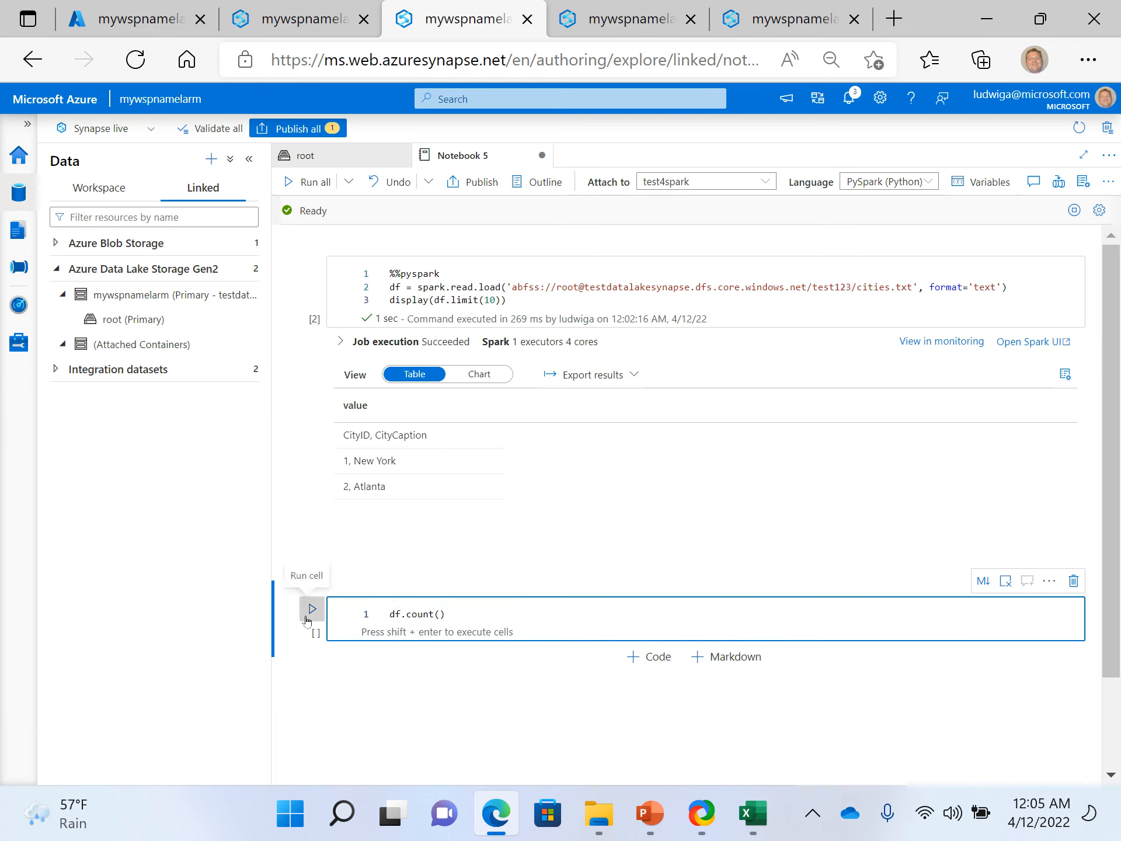
- Run the df.count() cell and publish Notebook 5 containing the cities.txt code
click(310, 609)
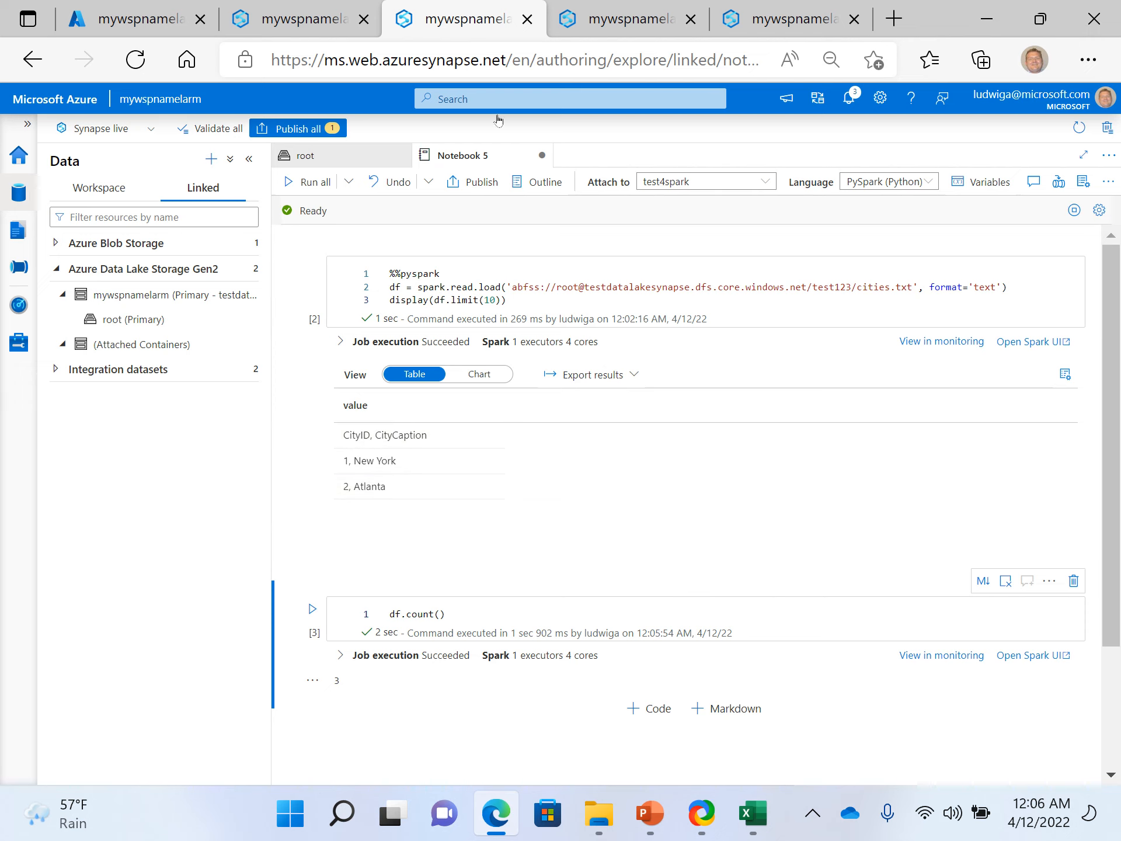
click(611, 25)
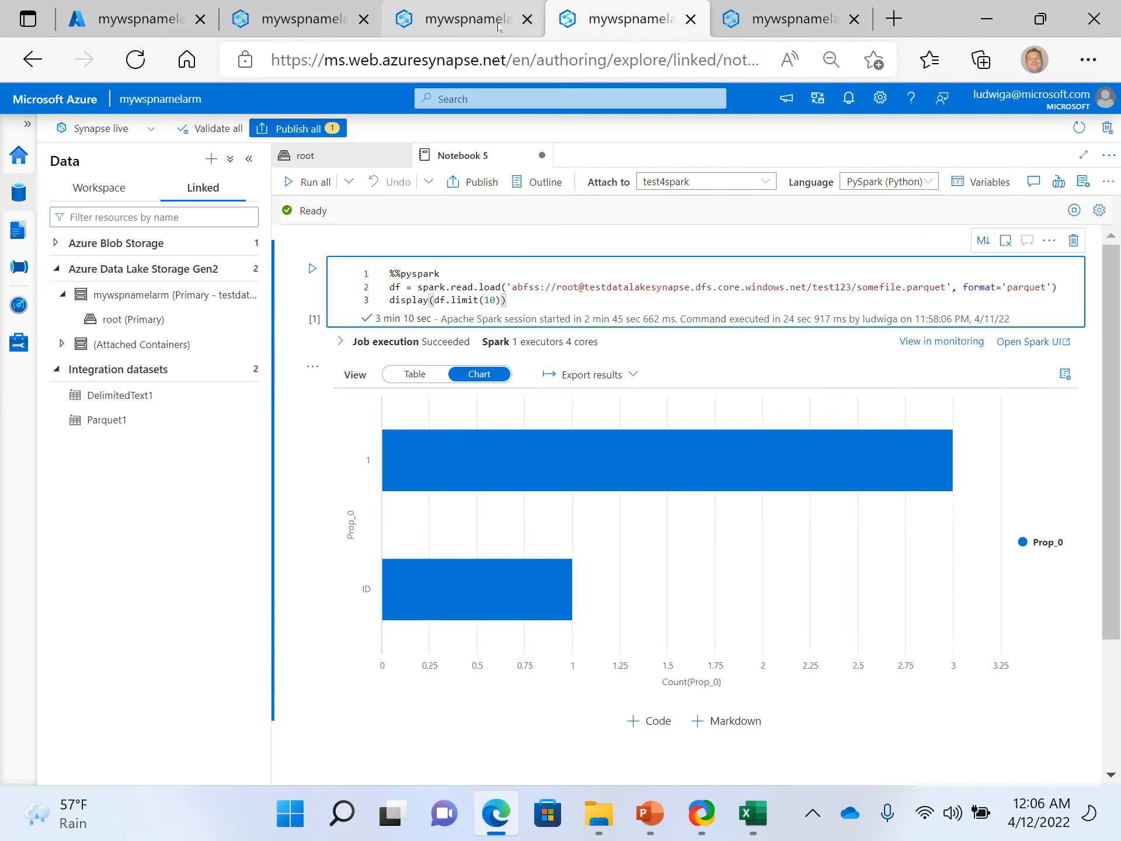
click(467, 23)
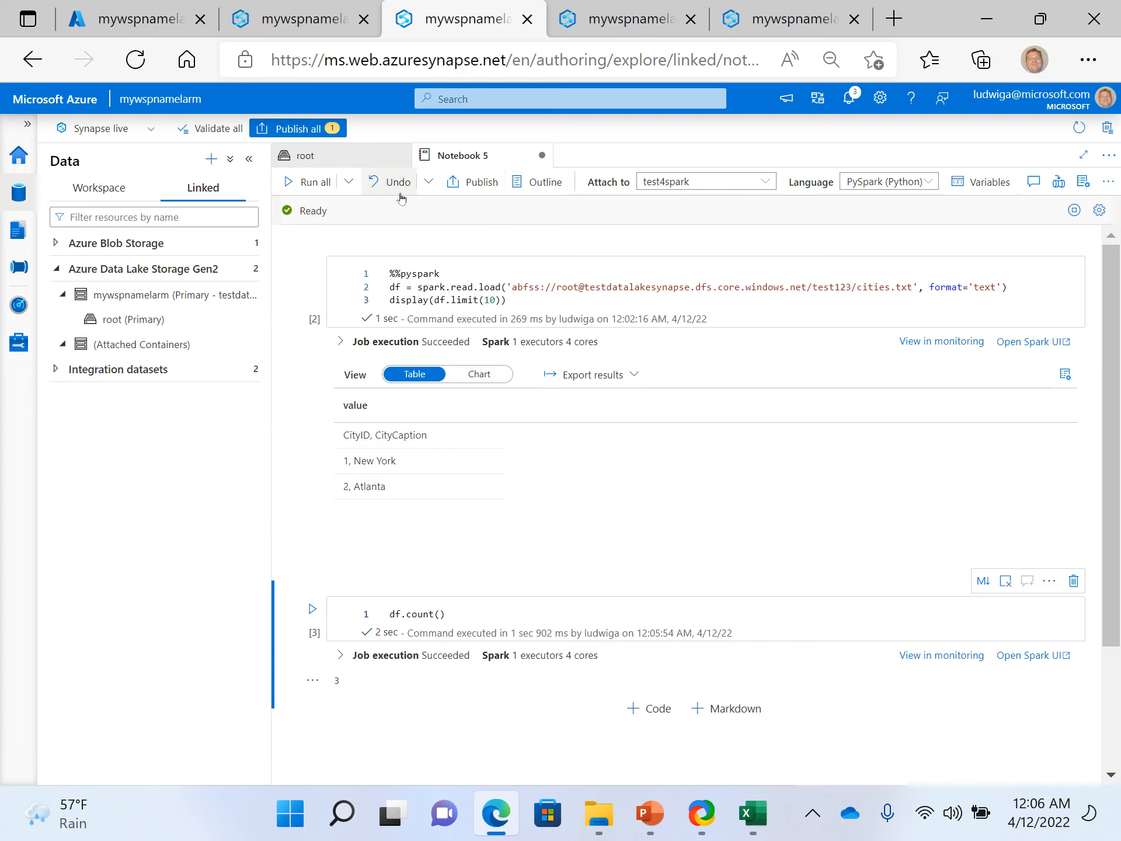
right_click(479, 160)
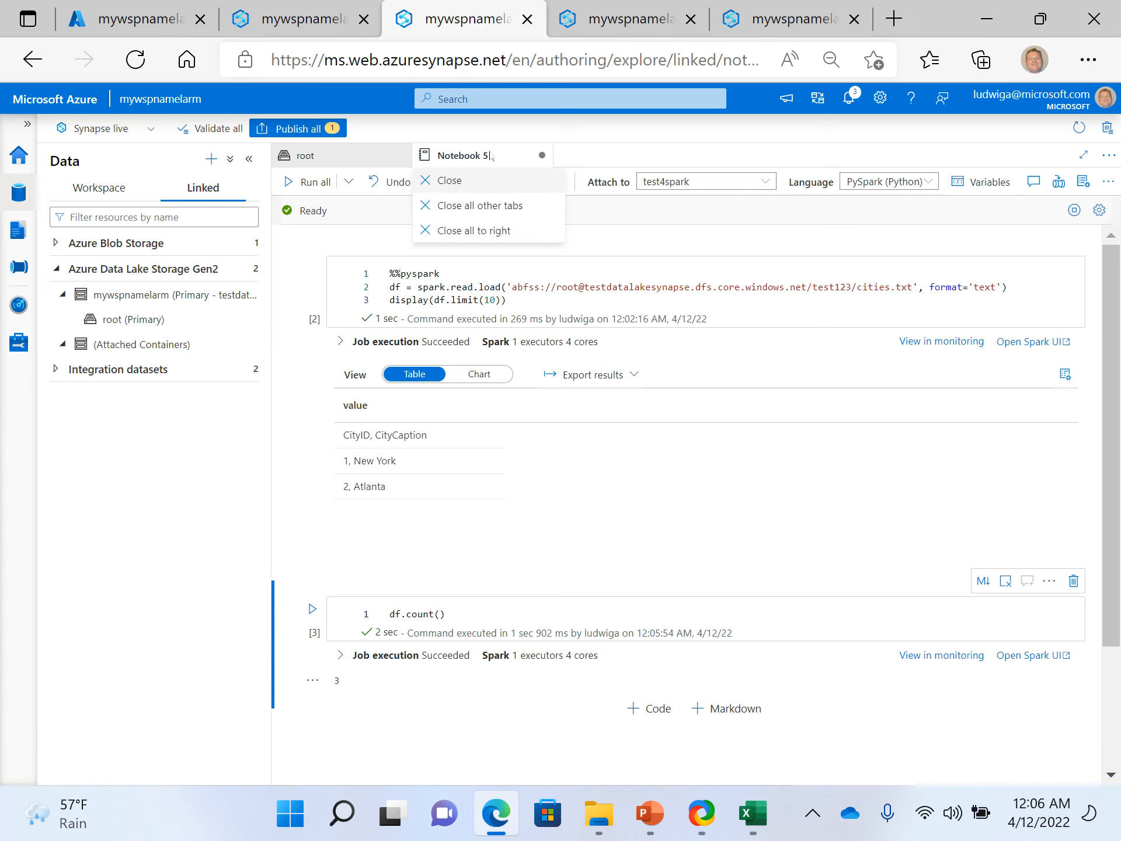
click(490, 156)
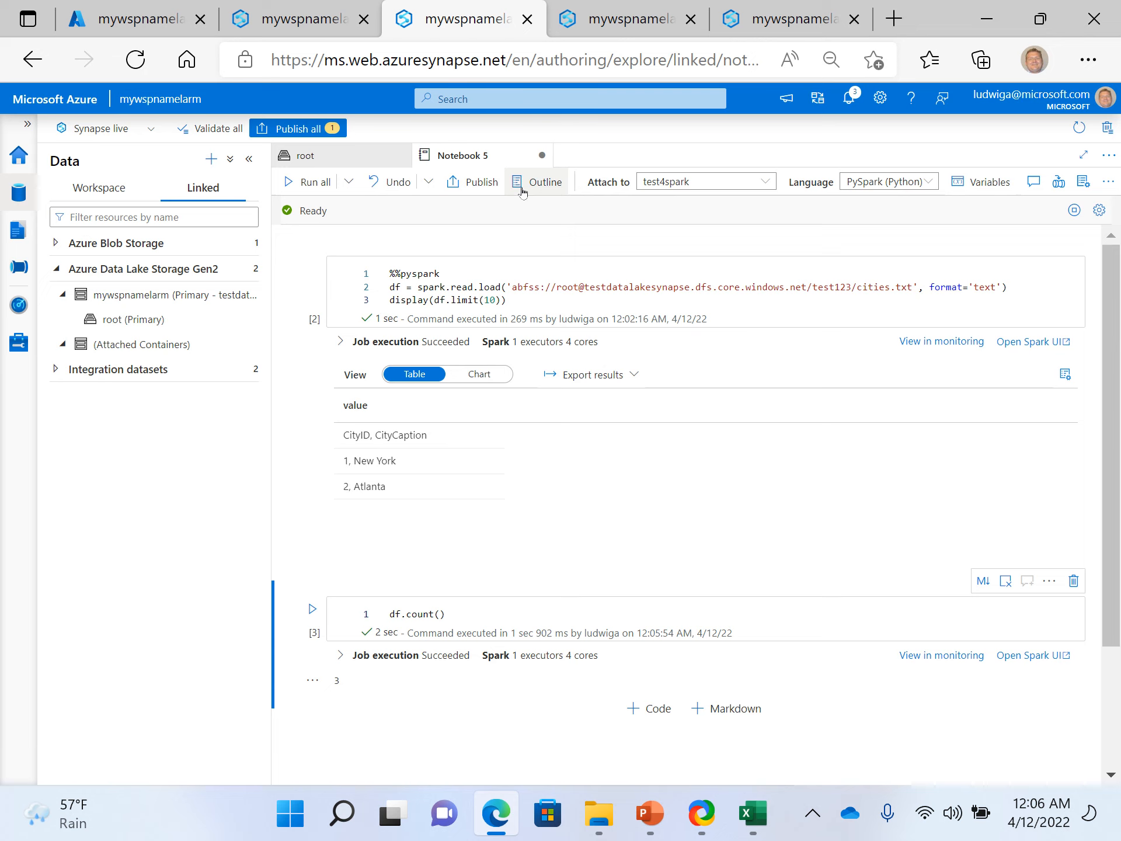
click(483, 182)
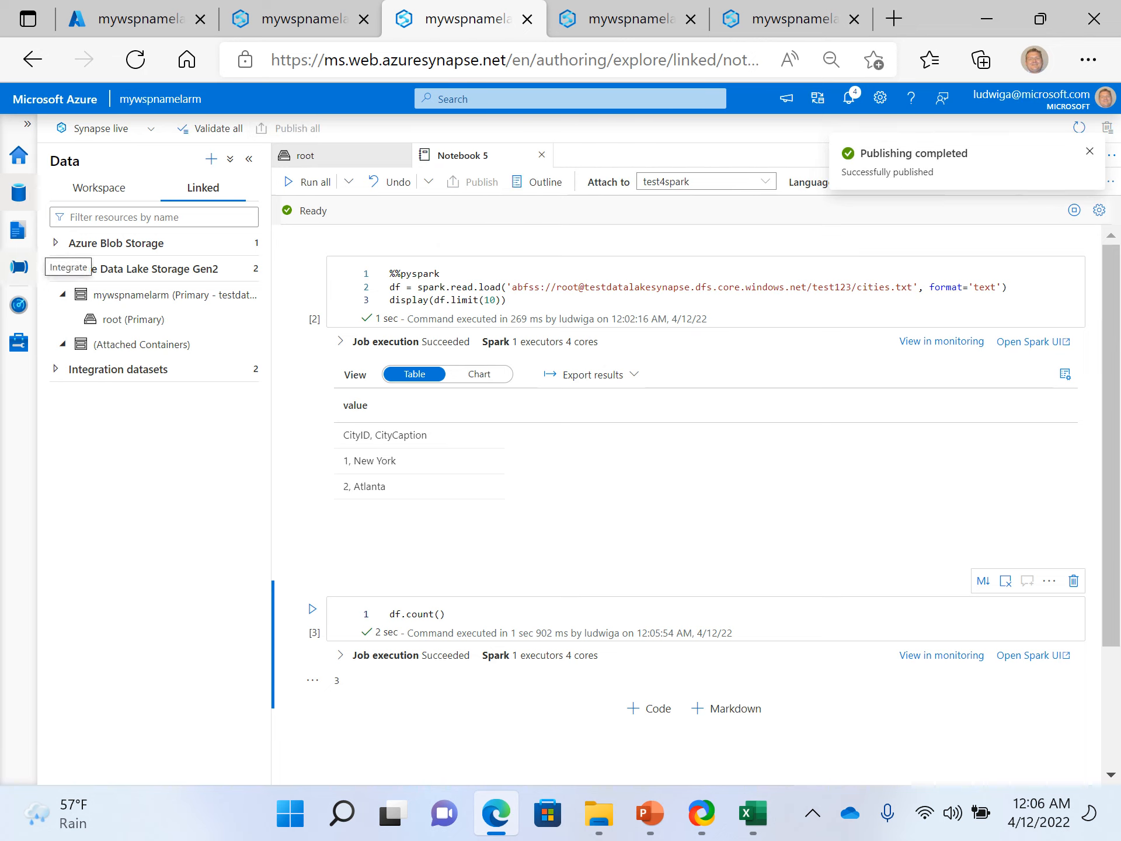
- Browse the notebooks in the Develop hub and compare Notebook 4 with the published Notebook 5
click(91, 188)
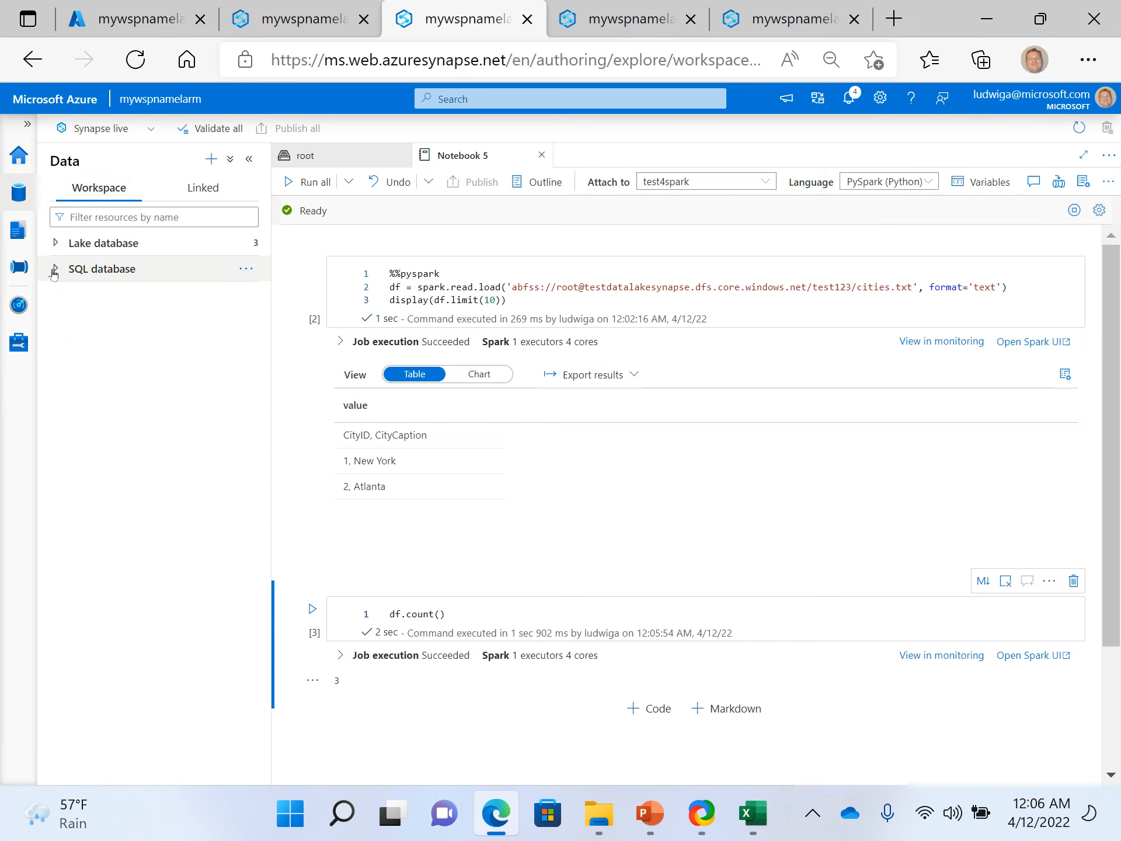
click(19, 194)
click(18, 232)
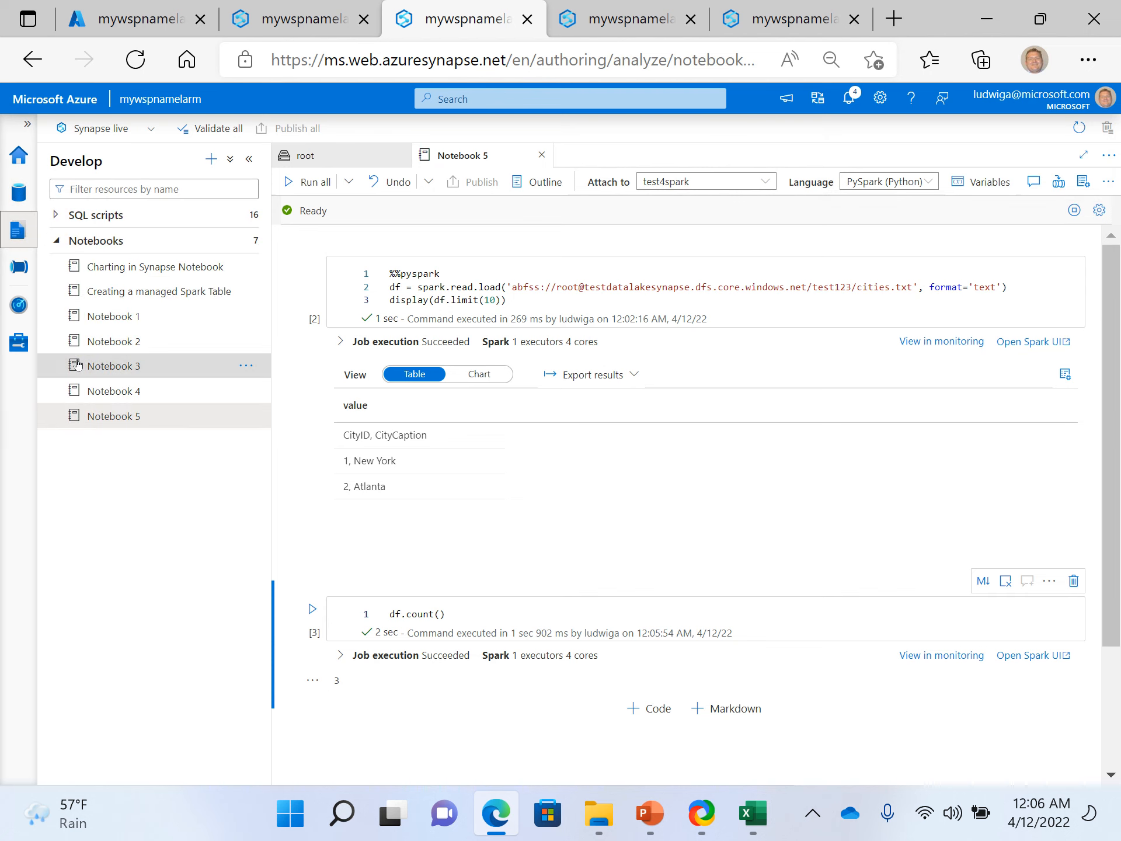
click(120, 417)
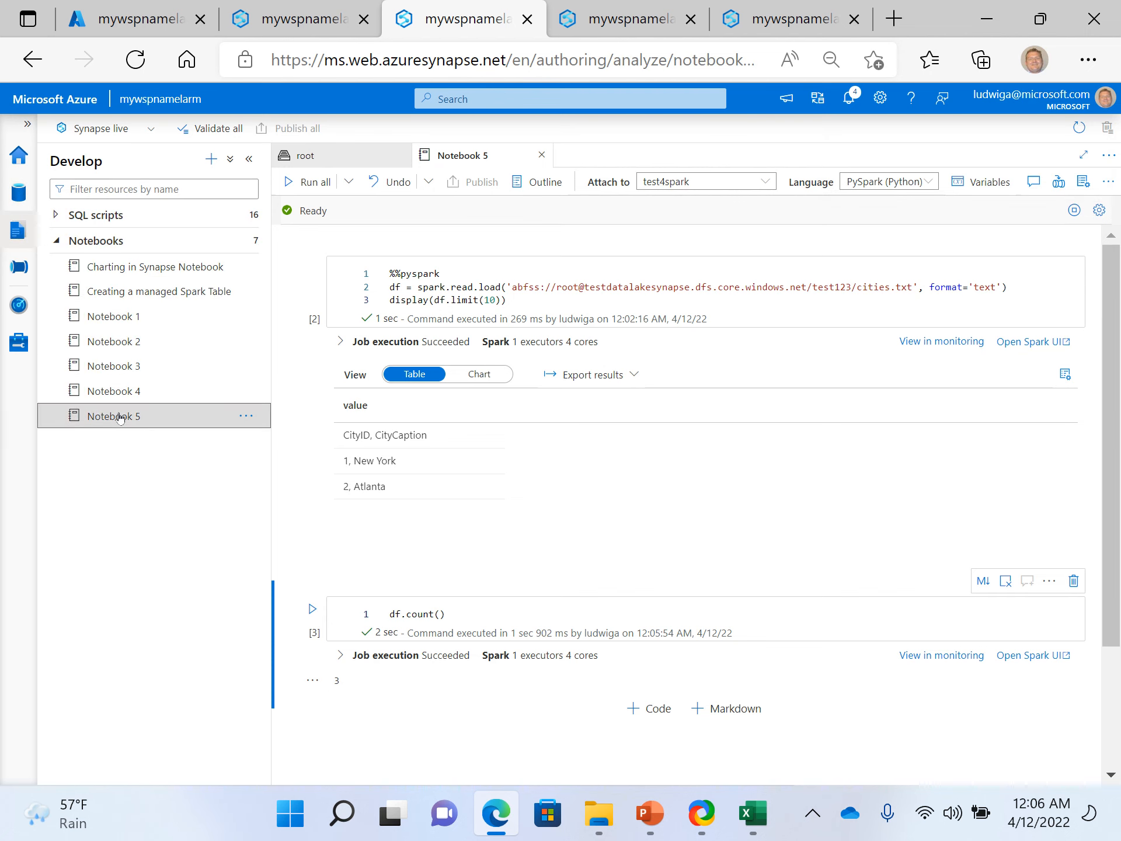
click(124, 389)
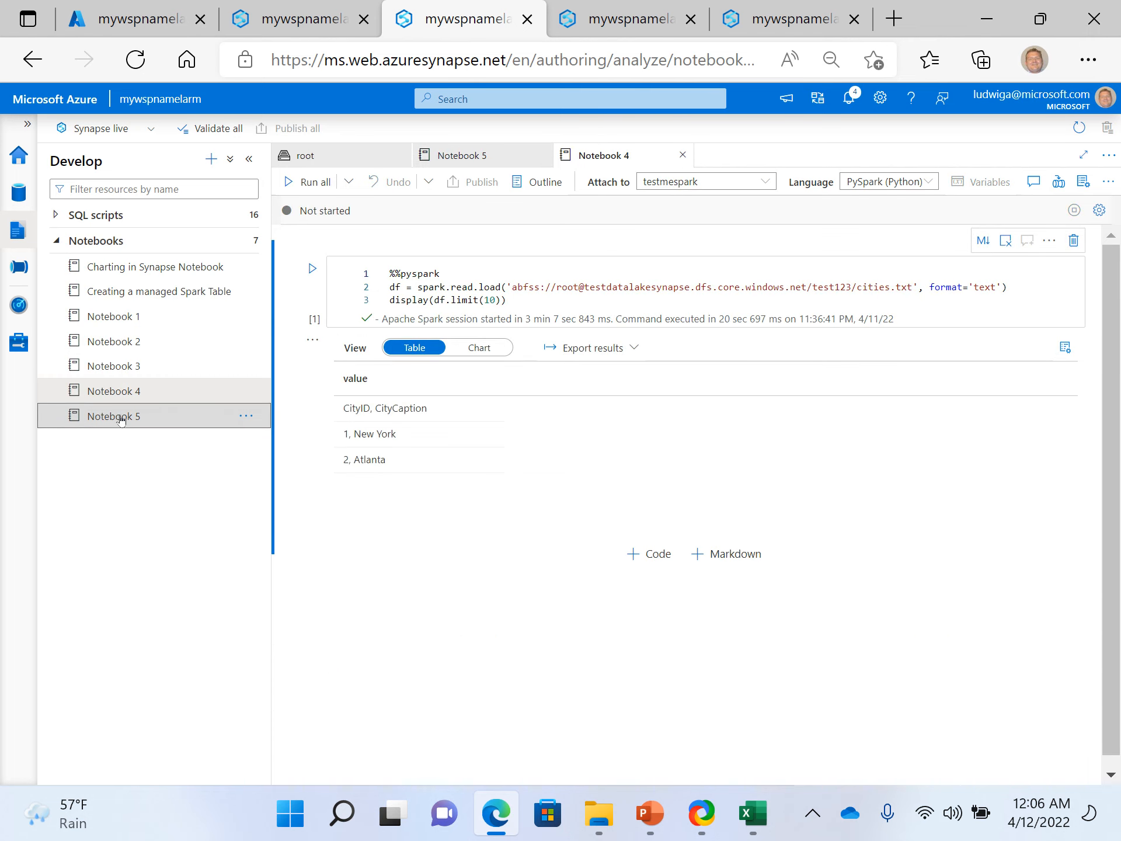
click(120, 416)
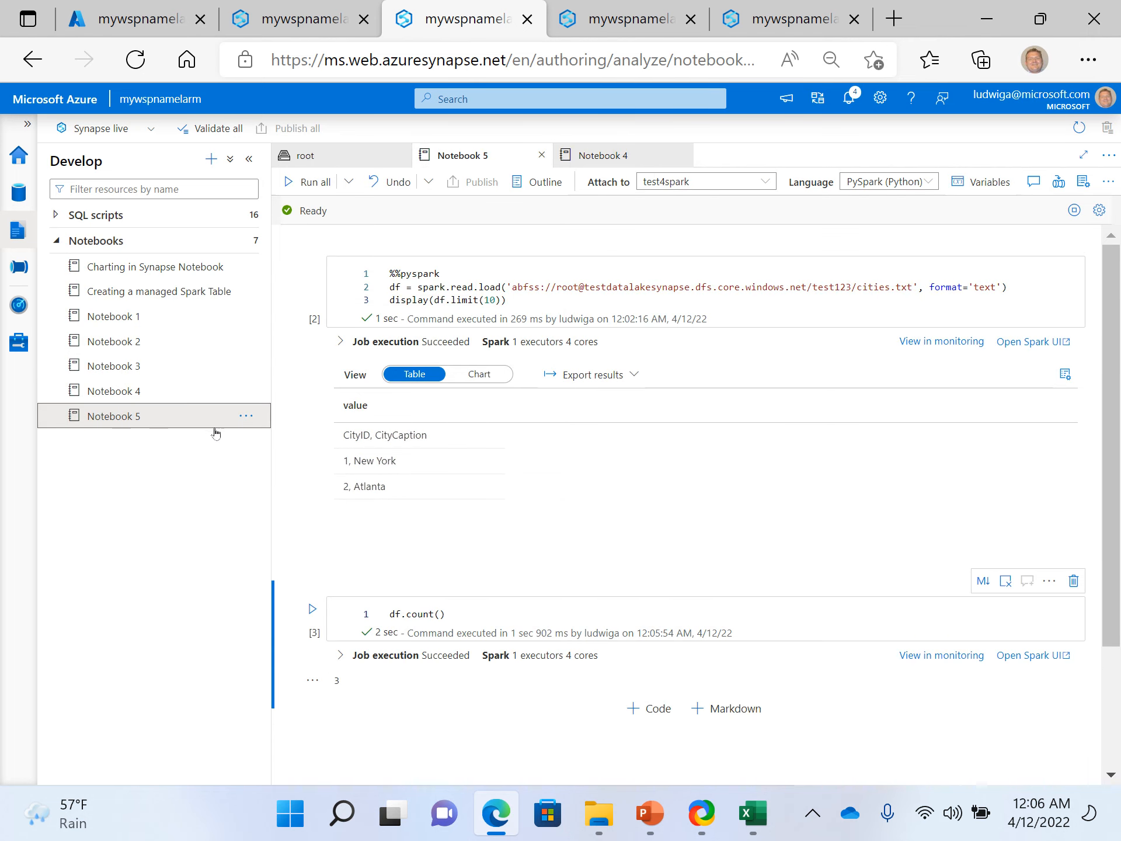
- Rename Notebook 5 as somescript
click(250, 417)
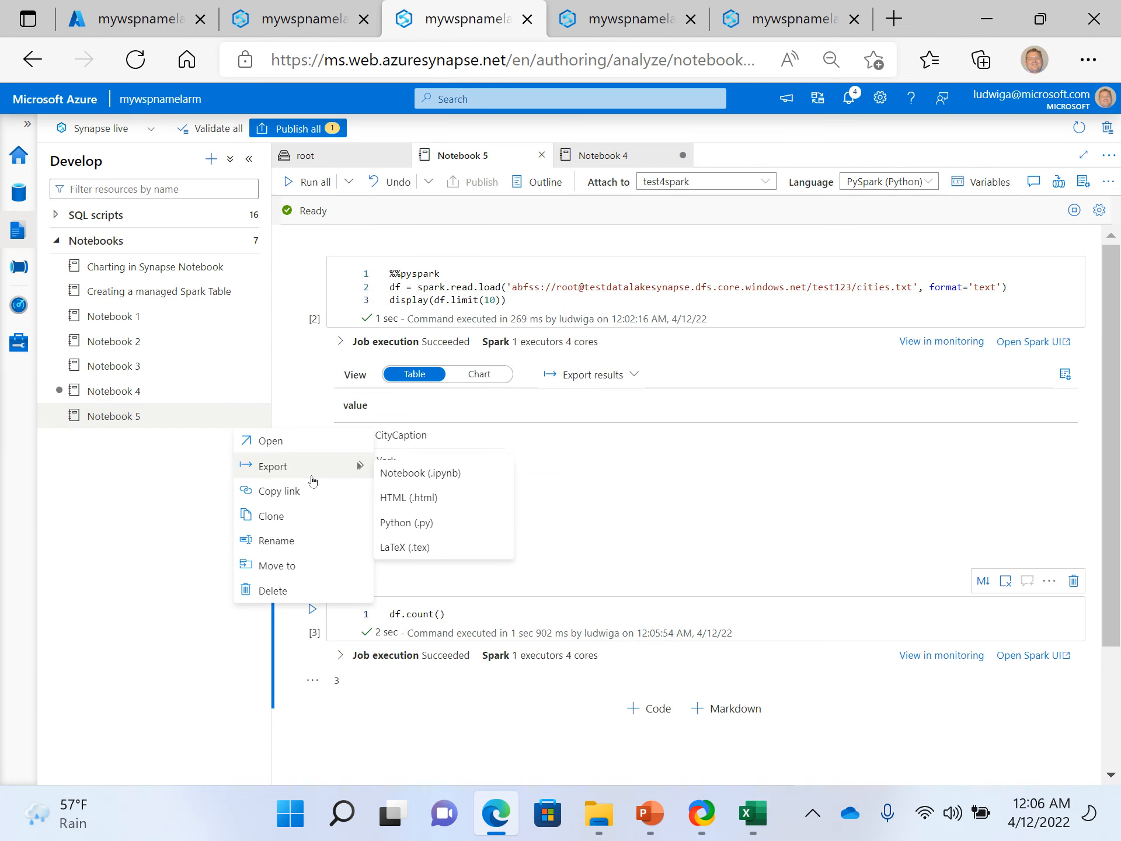
click(277, 540)
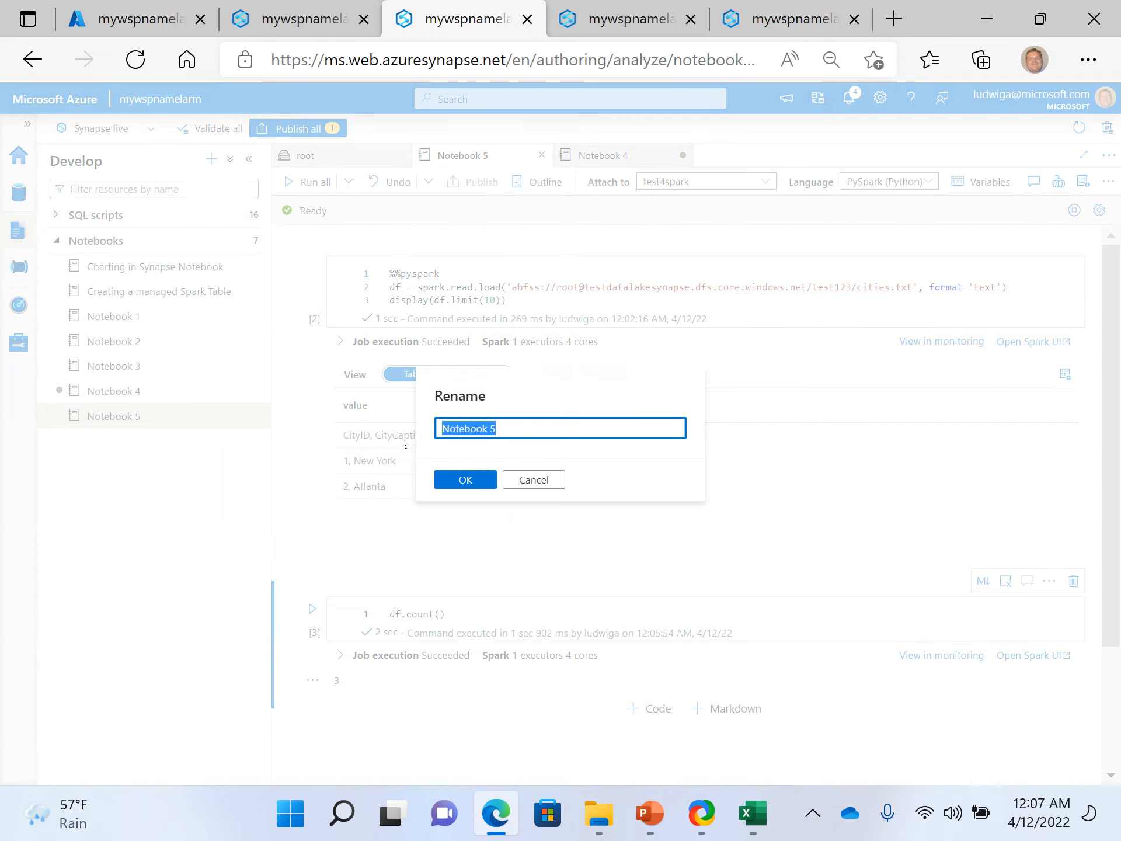
text(somescript)
key(Tab)
click(466, 479)
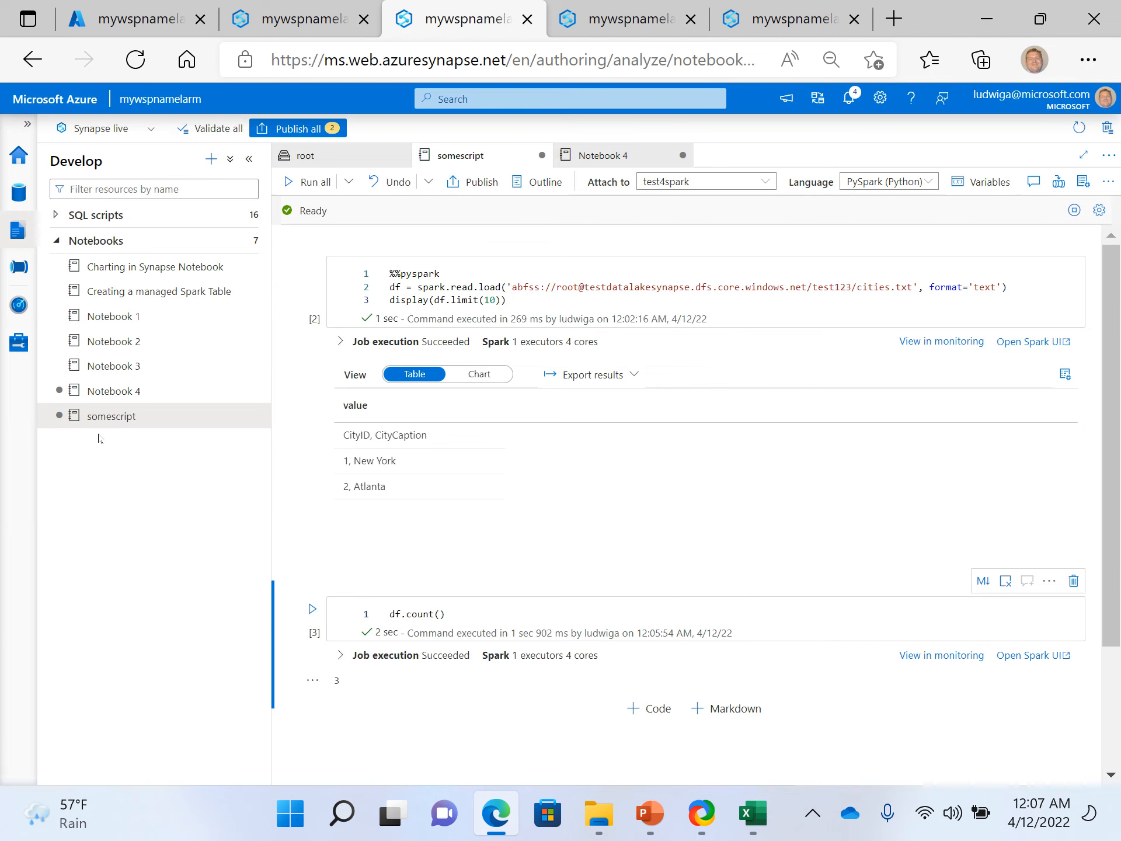
- Switch to the copyfile pipeline and search the notebooks selectable for the Notebook1 activity for som
click(320, 23)
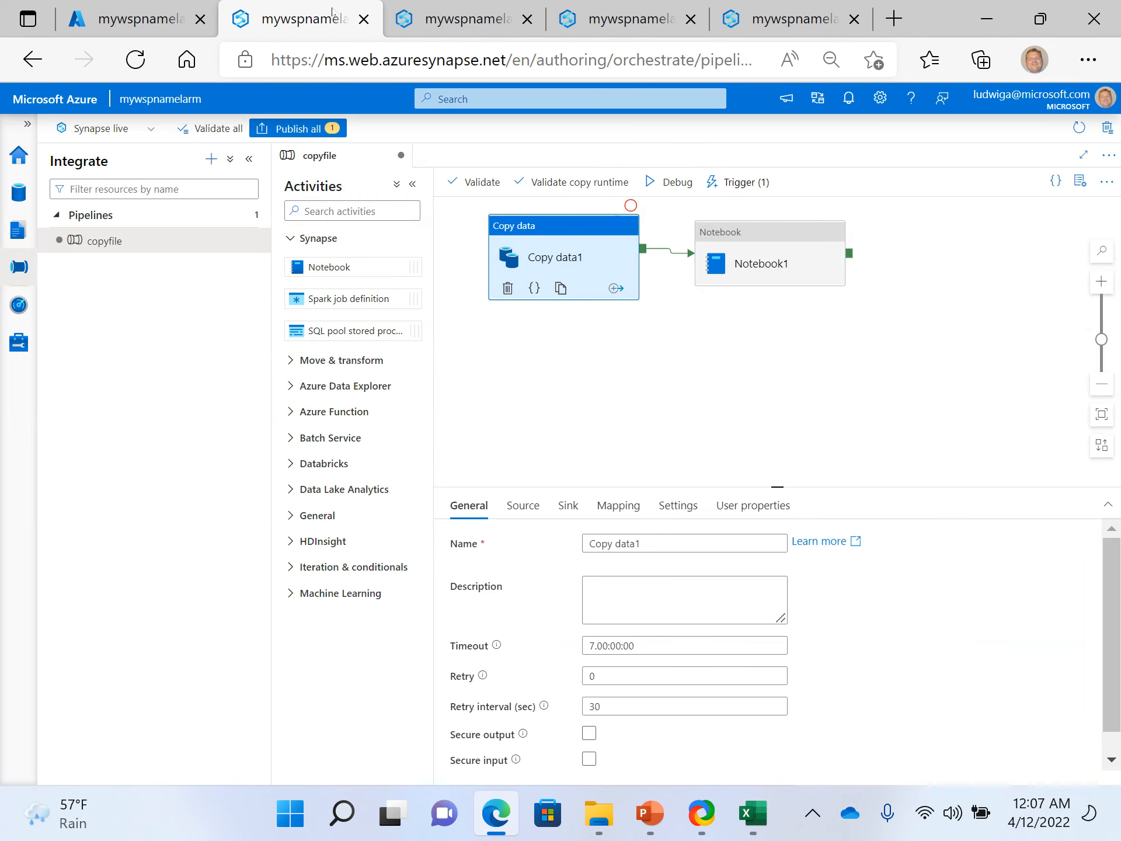
click(802, 274)
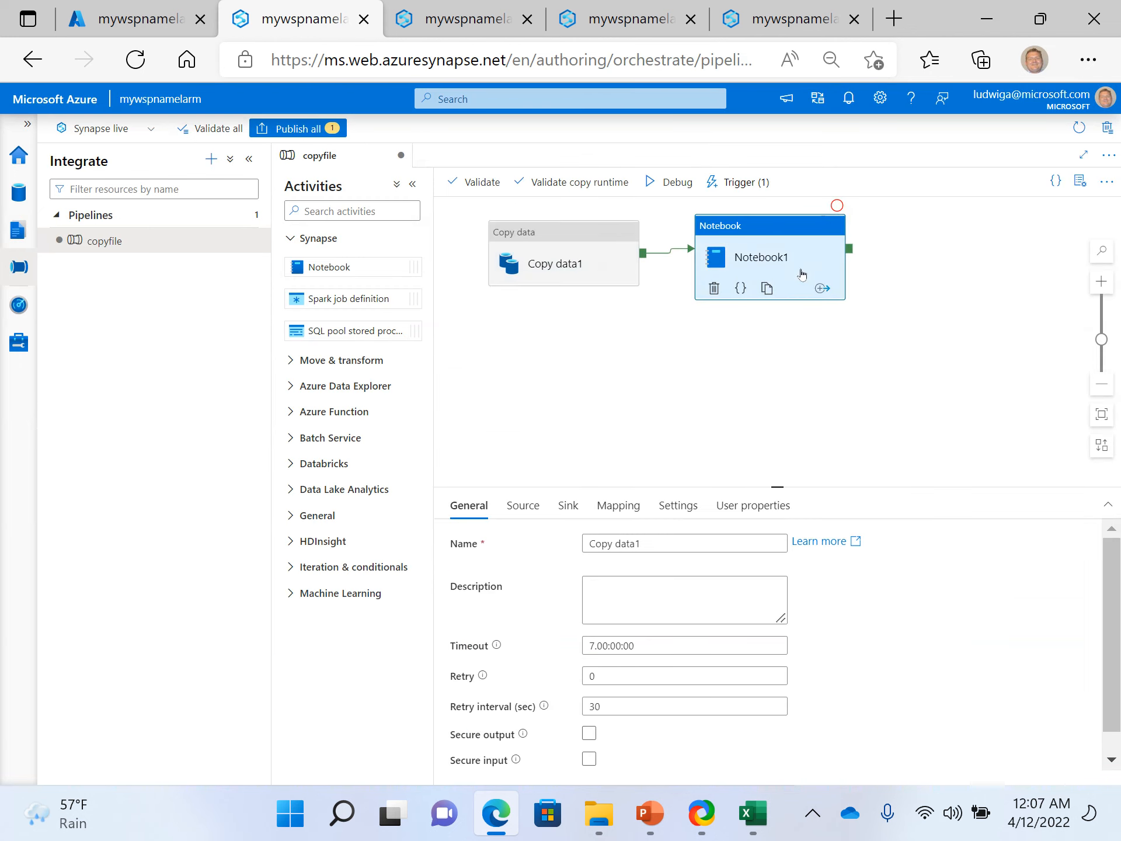
click(646, 551)
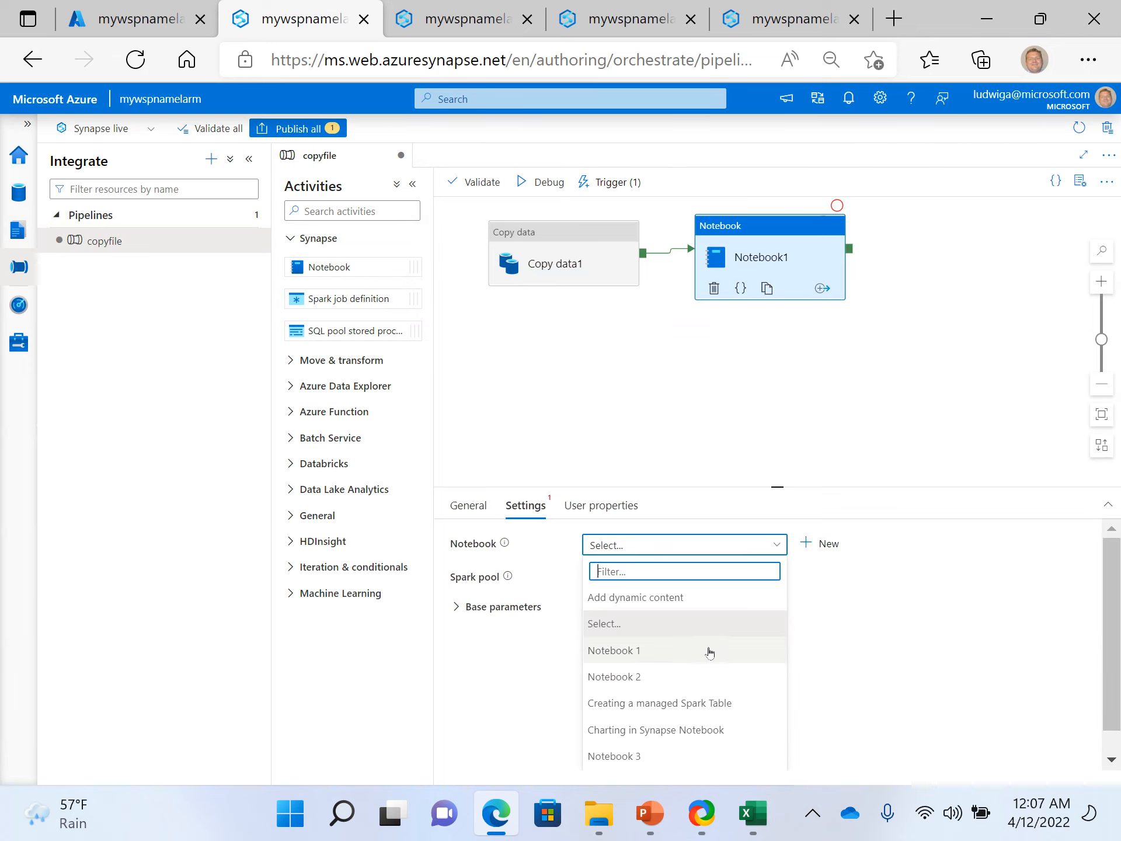
scroll(669, 704, down, 1)
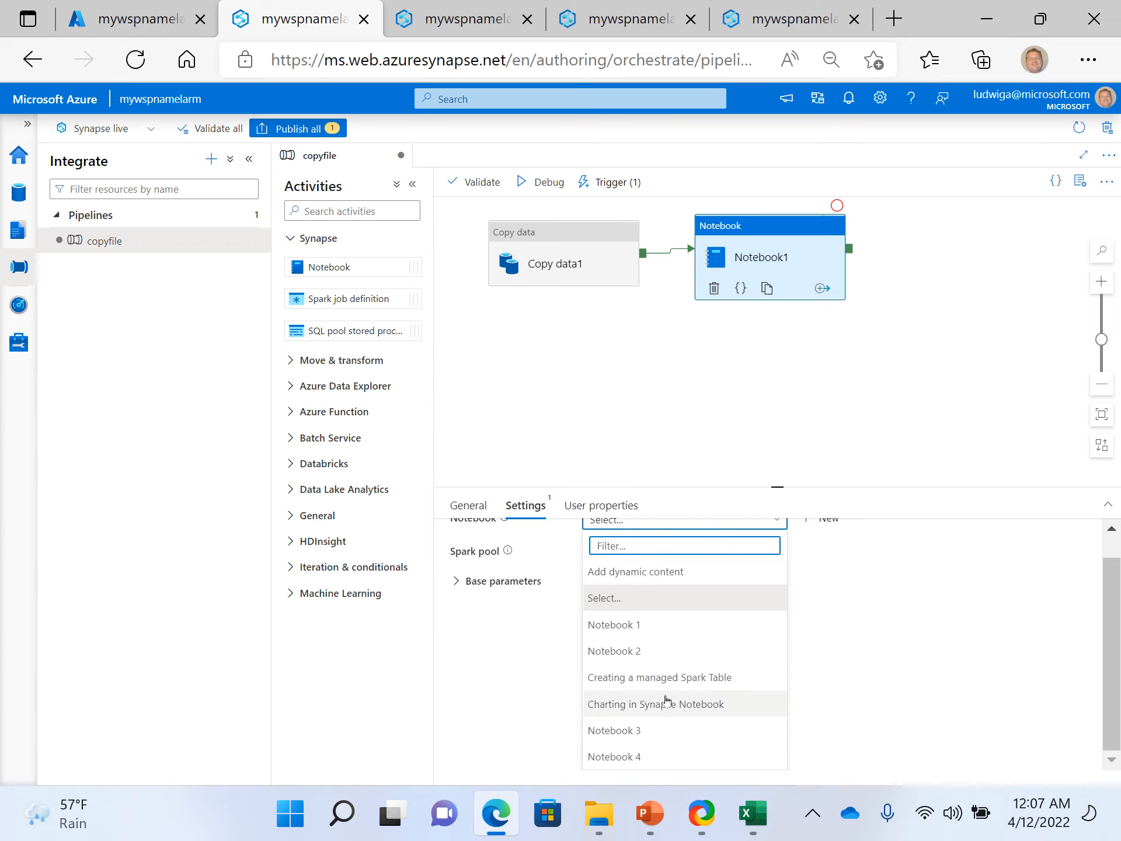
scroll(731, 631, up, 1)
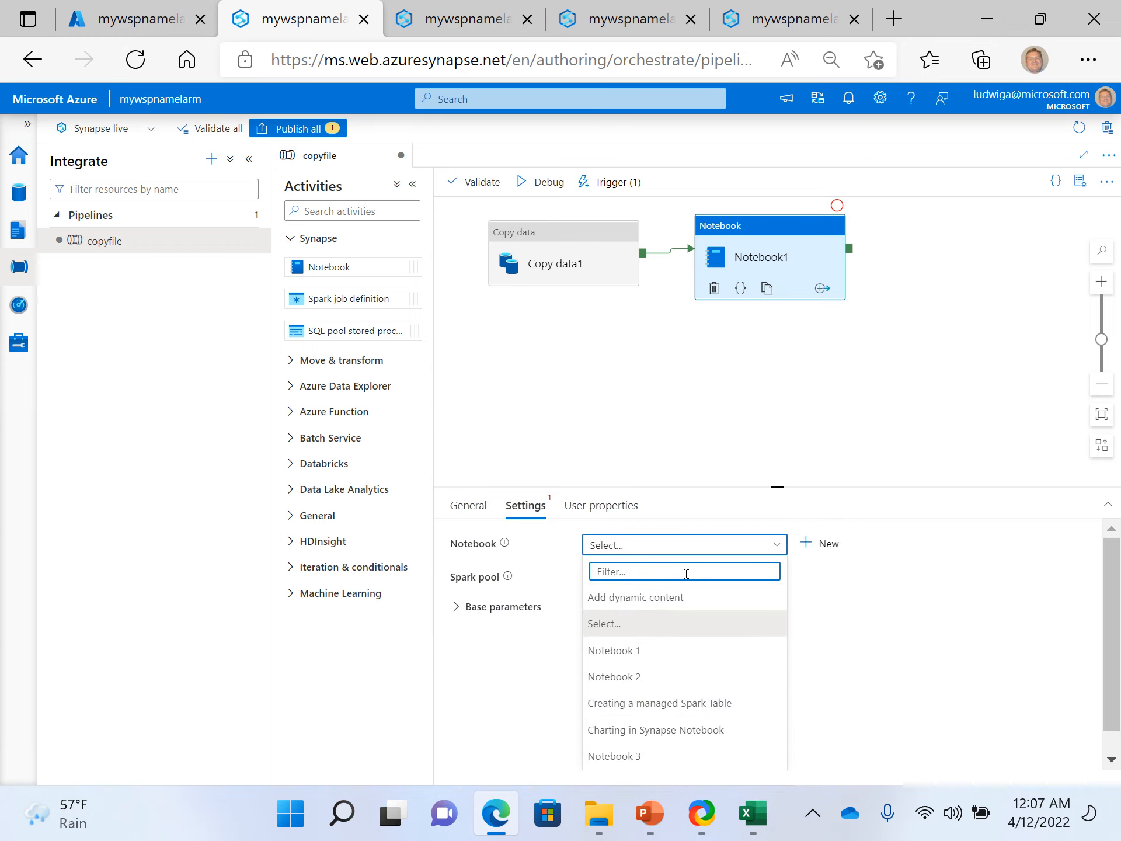
text(so)
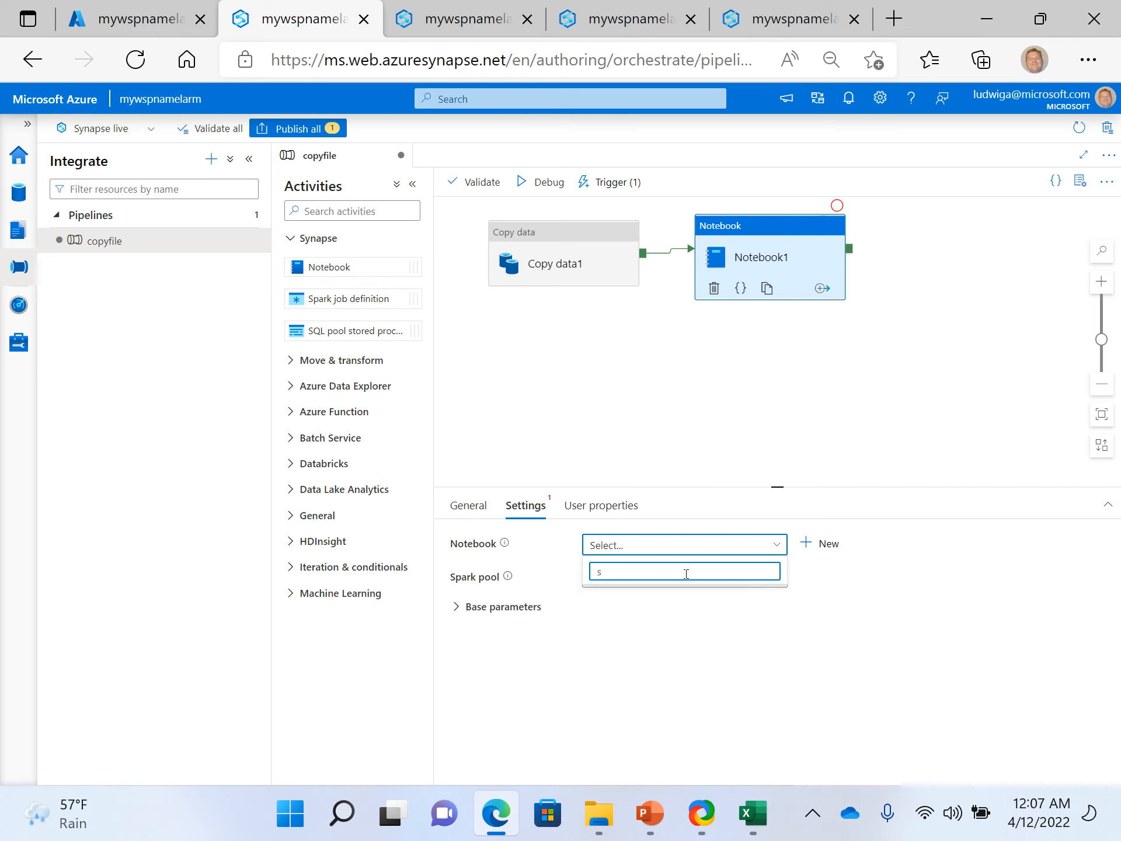
key(BackSpace)
key(BackSpace)
text(som)
key(BackSpace)
key(BackSpace)
key(BackSpace)
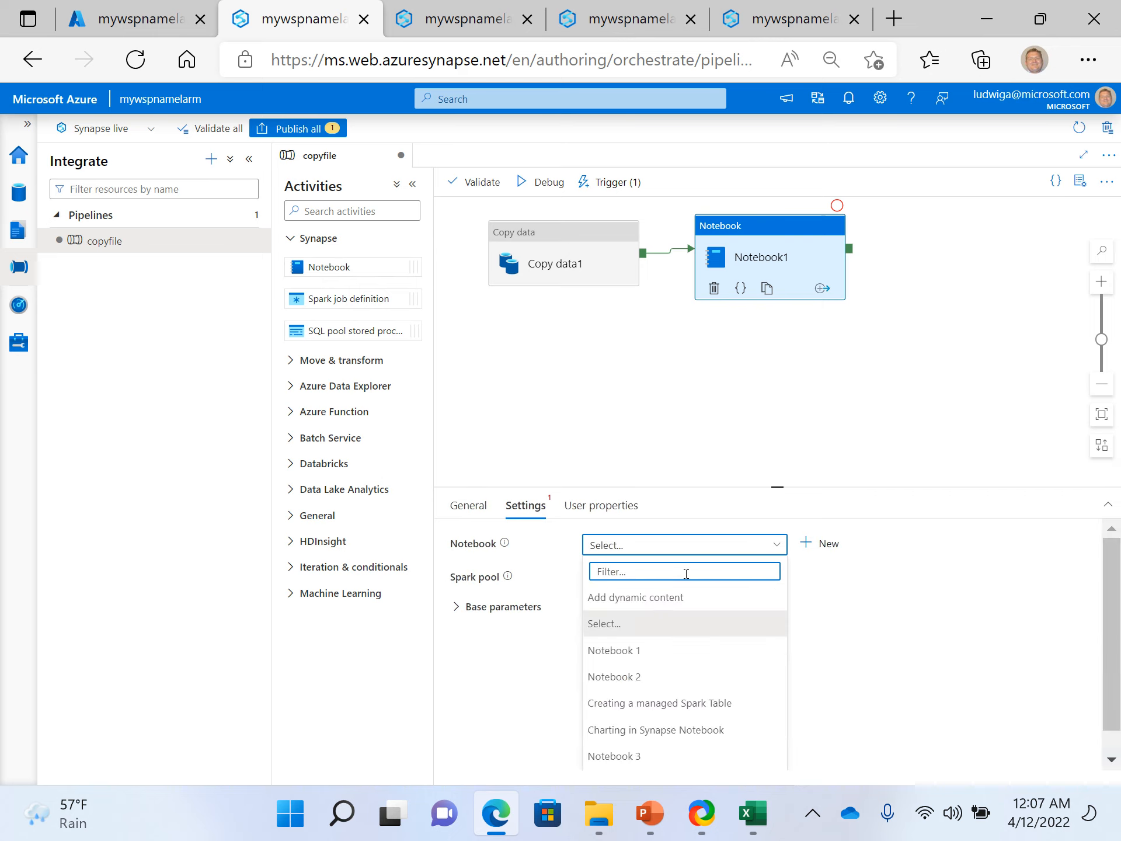
click(701, 376)
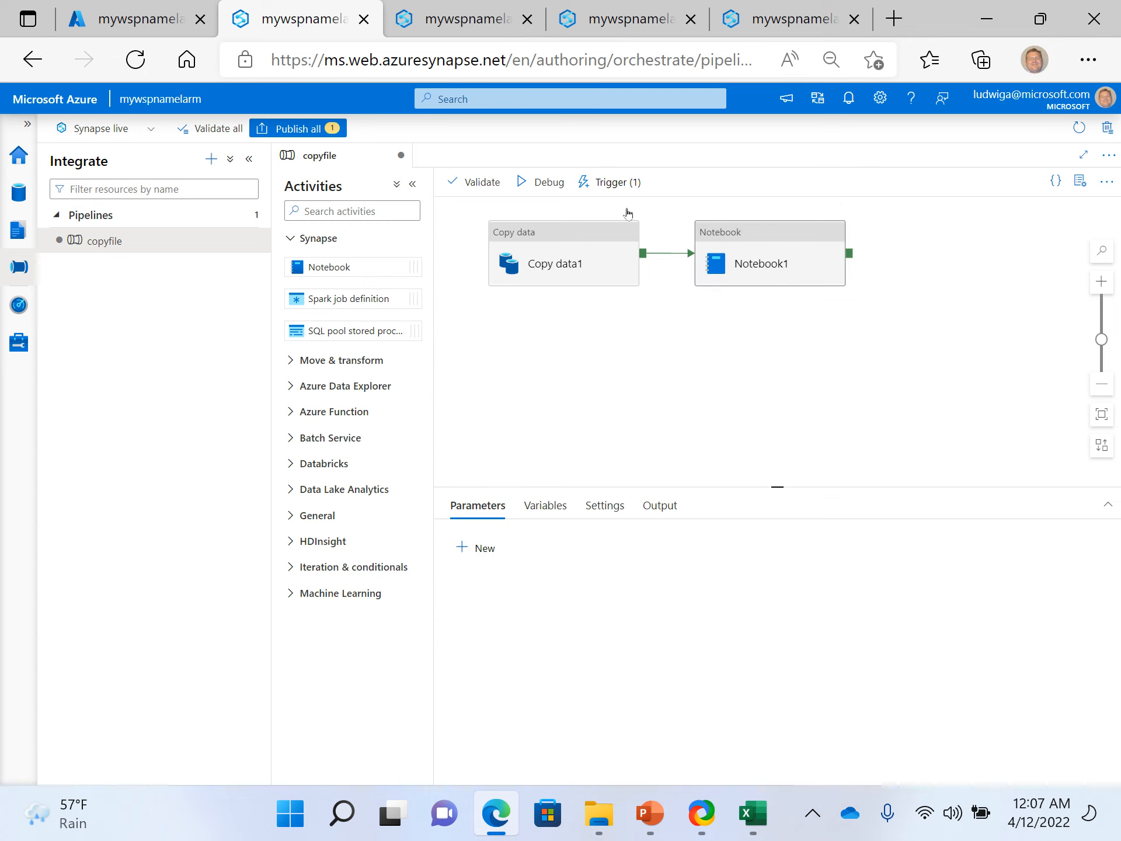
- Try to publish all pending changes of the copyfile pipeline and dismiss the validation output
click(318, 130)
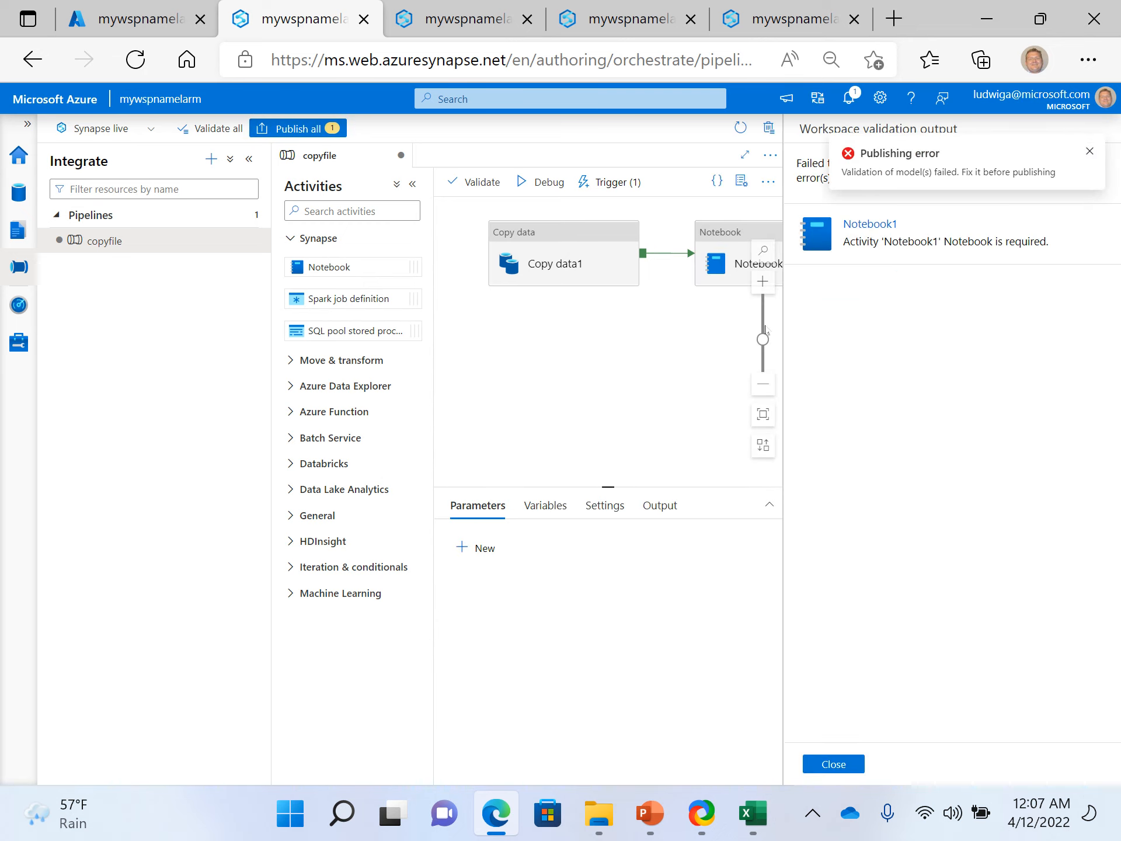
click(1090, 151)
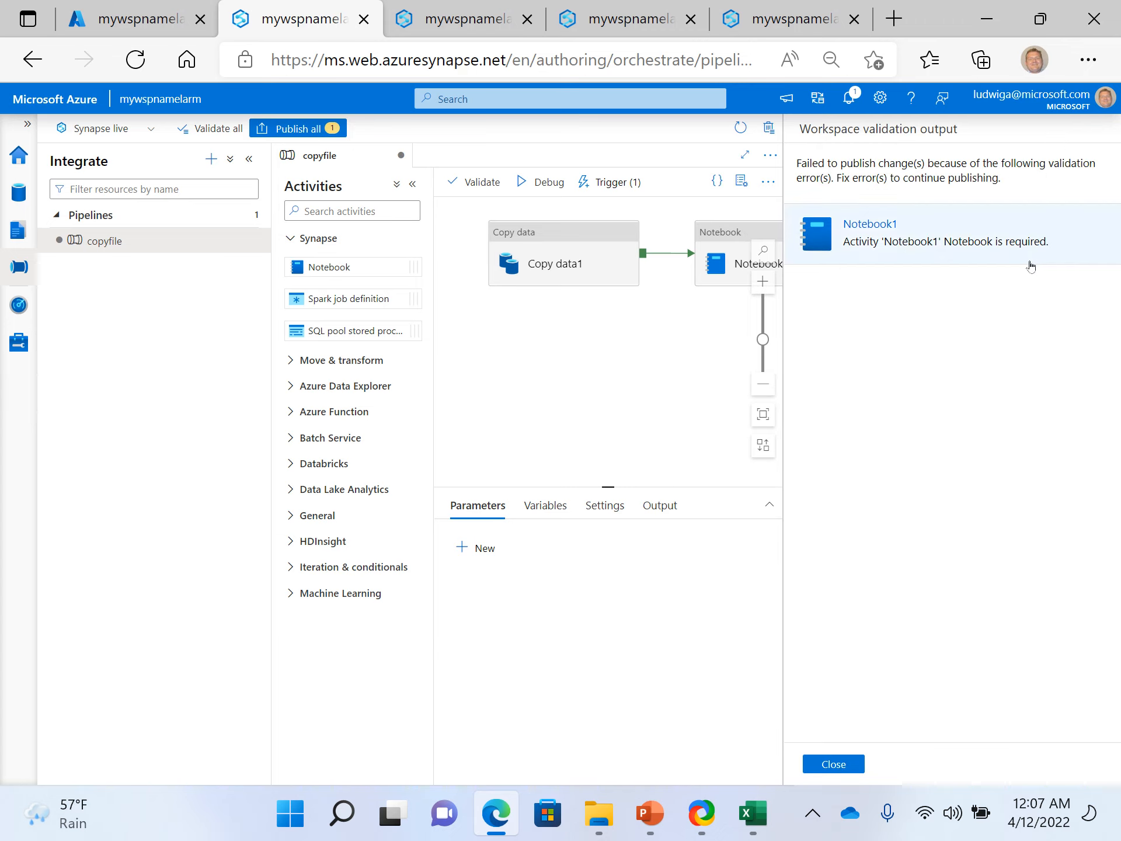
click(838, 762)
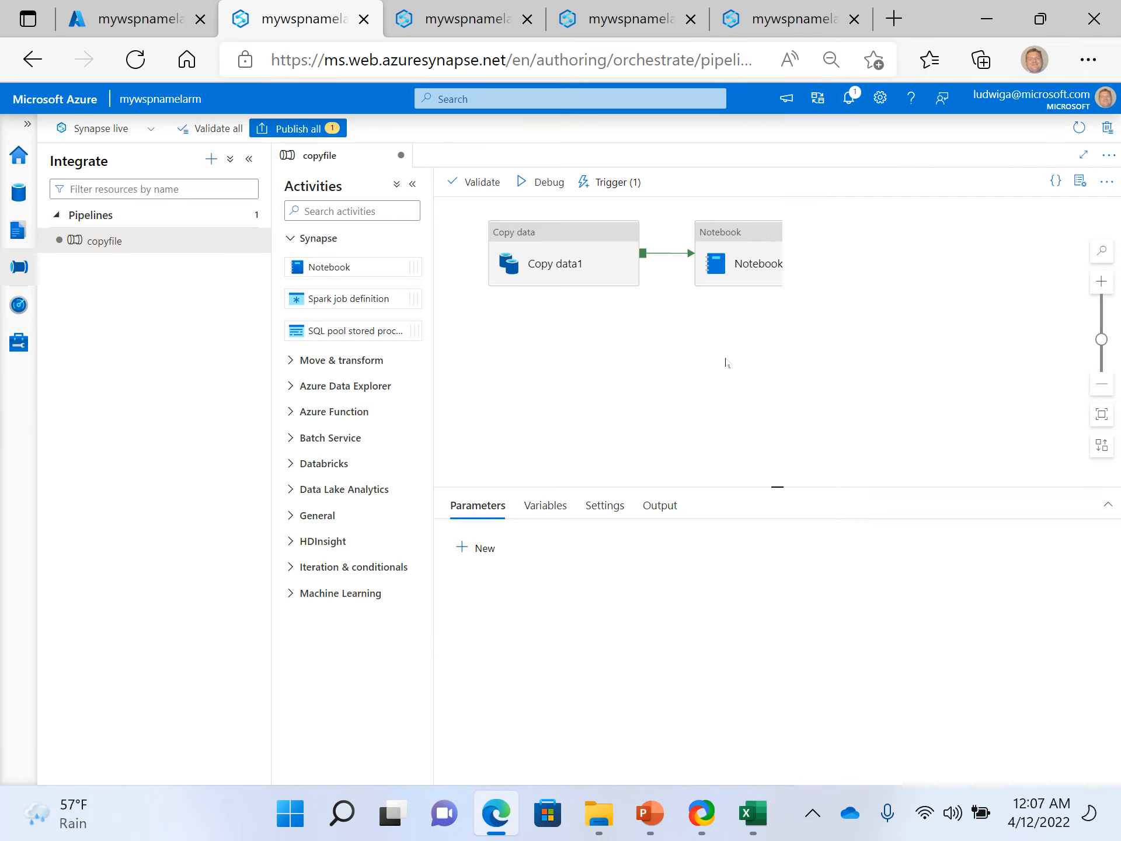
- Delete the Notebook1 activity from the copyfile pipeline and publish the change
click(737, 251)
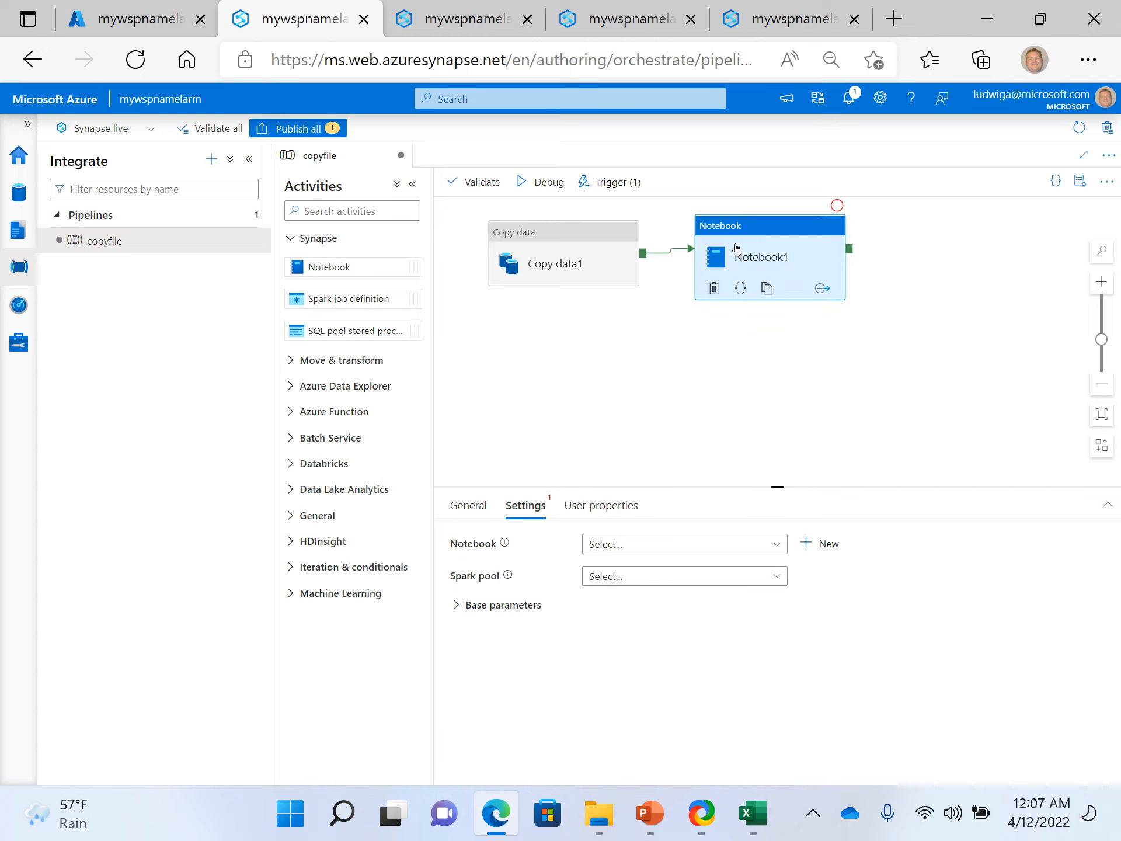
key(Delete)
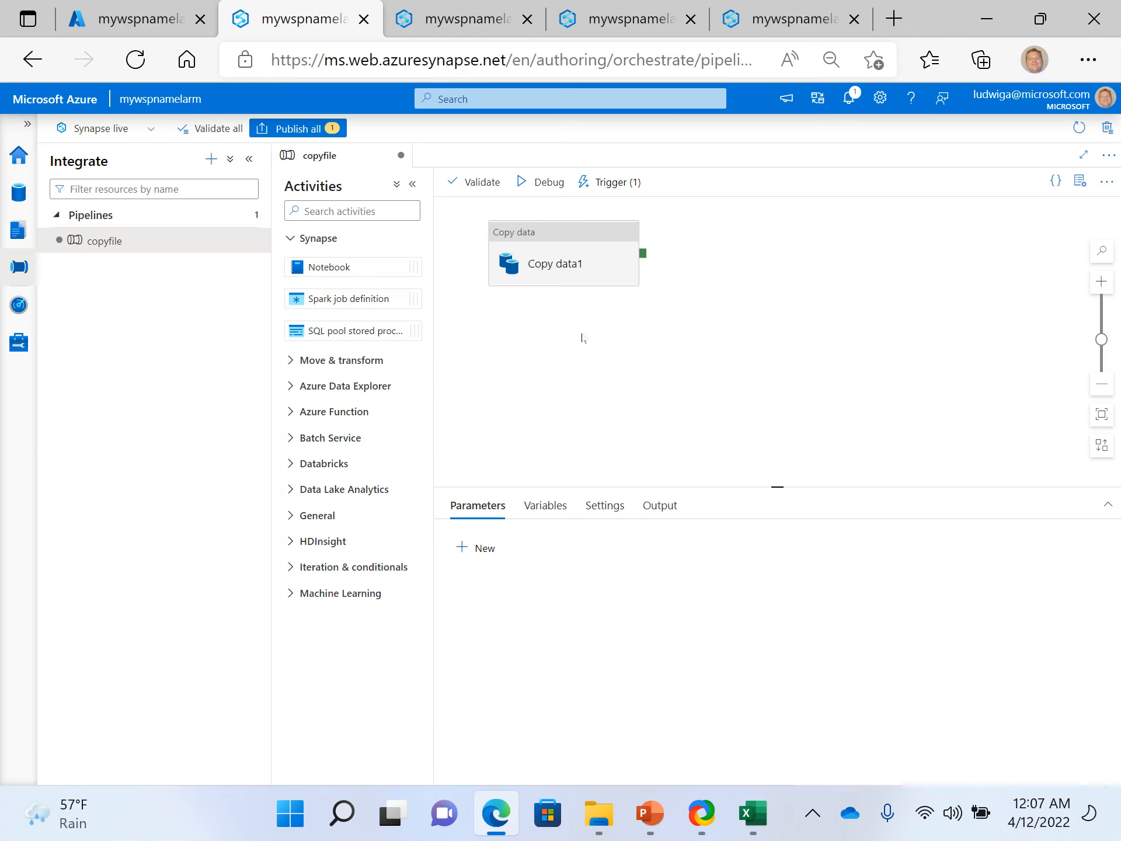
click(311, 126)
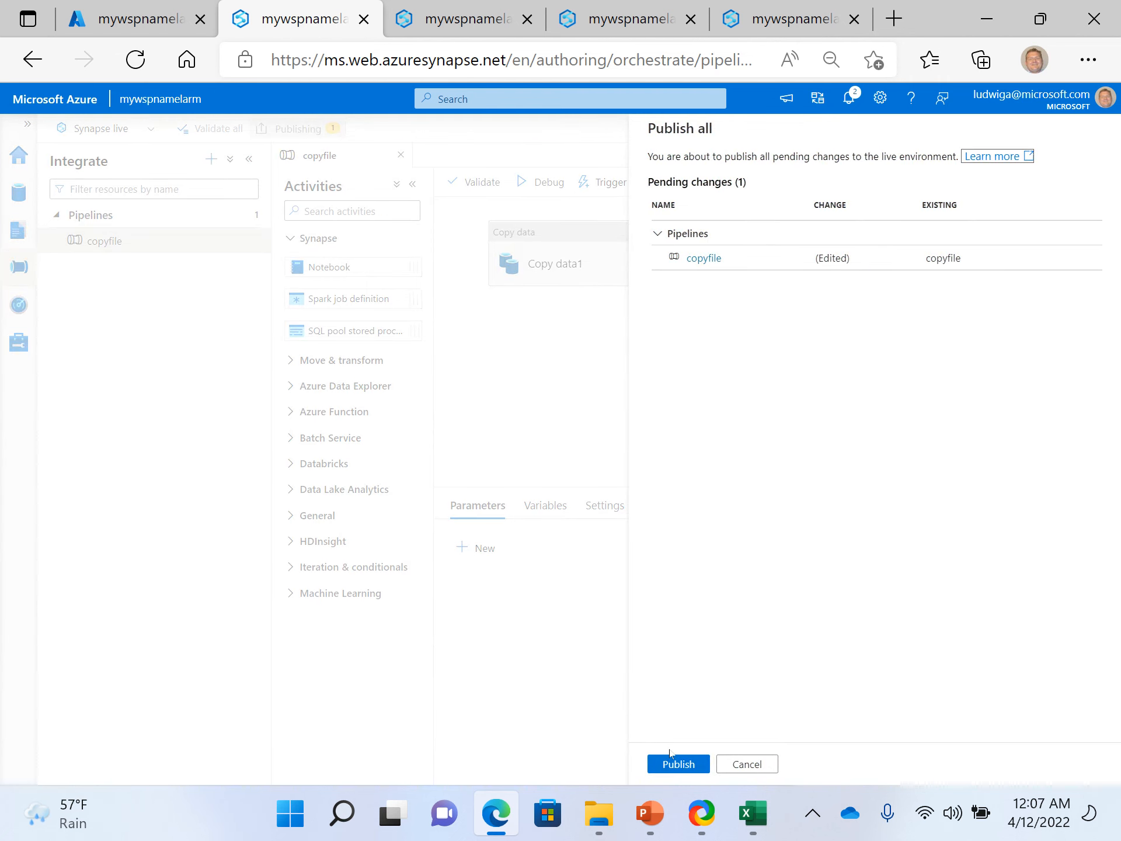
click(675, 765)
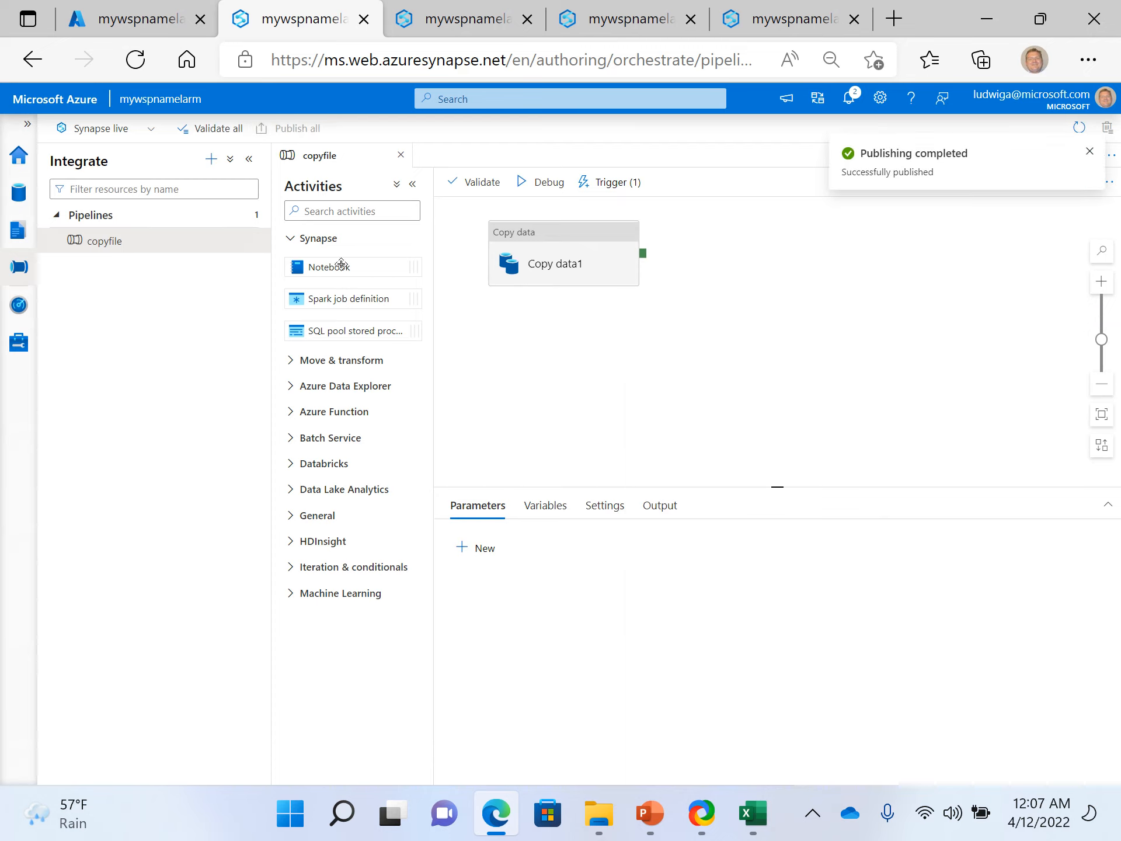
- Add a new Notebook activity to the copyfile pipeline and connect the success output of Copy data1 to it
drag(334, 276, 798, 301)
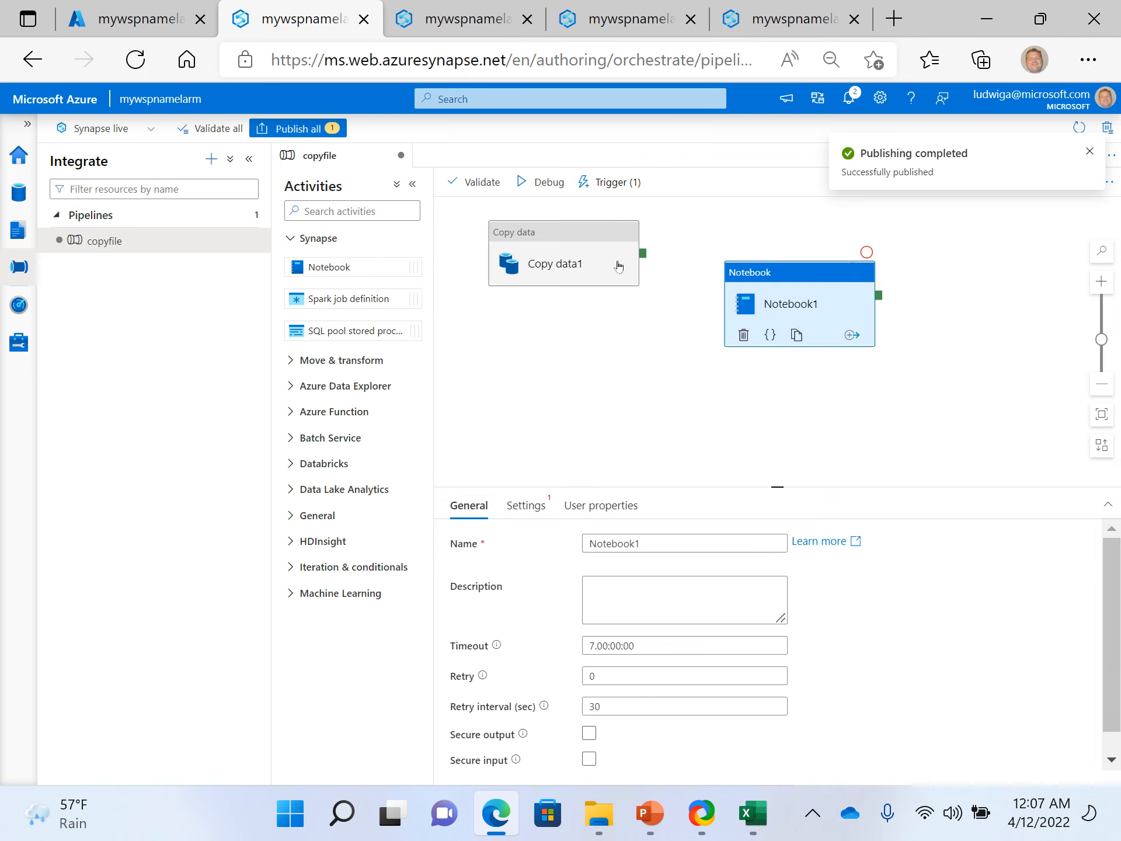
click(619, 268)
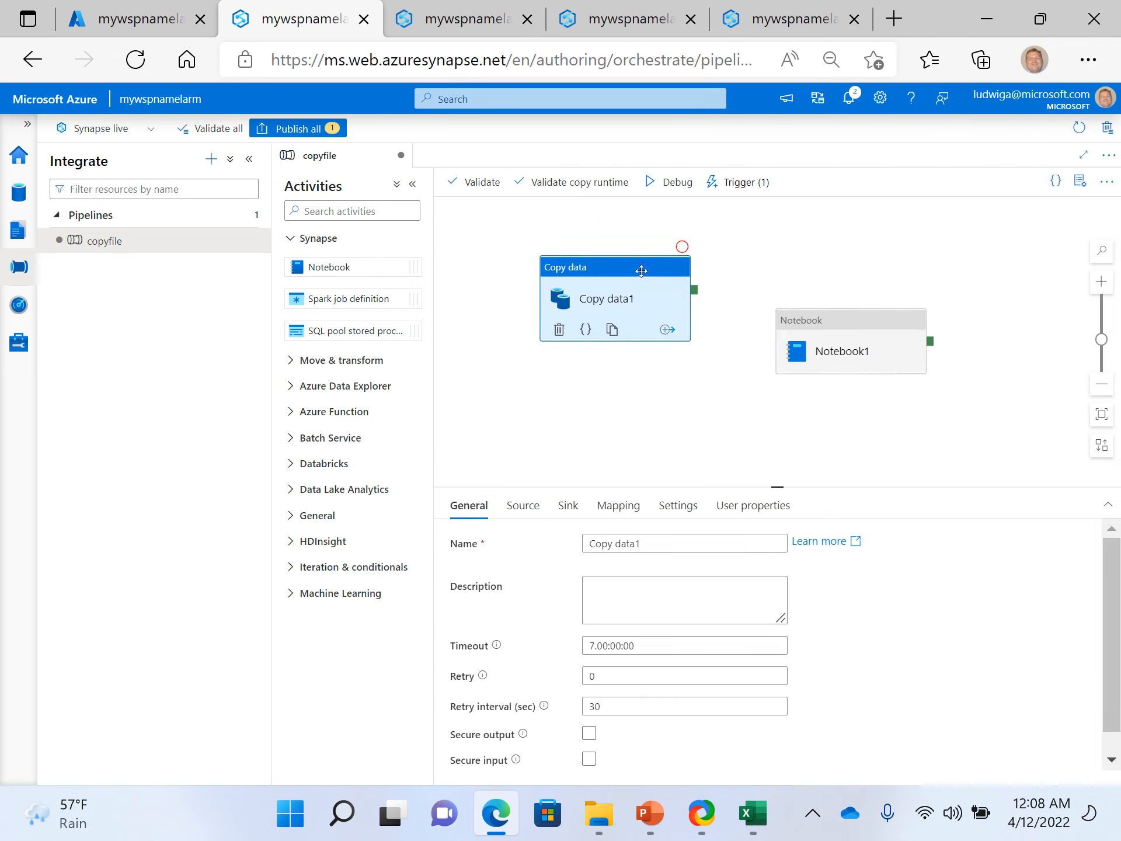
click(771, 304)
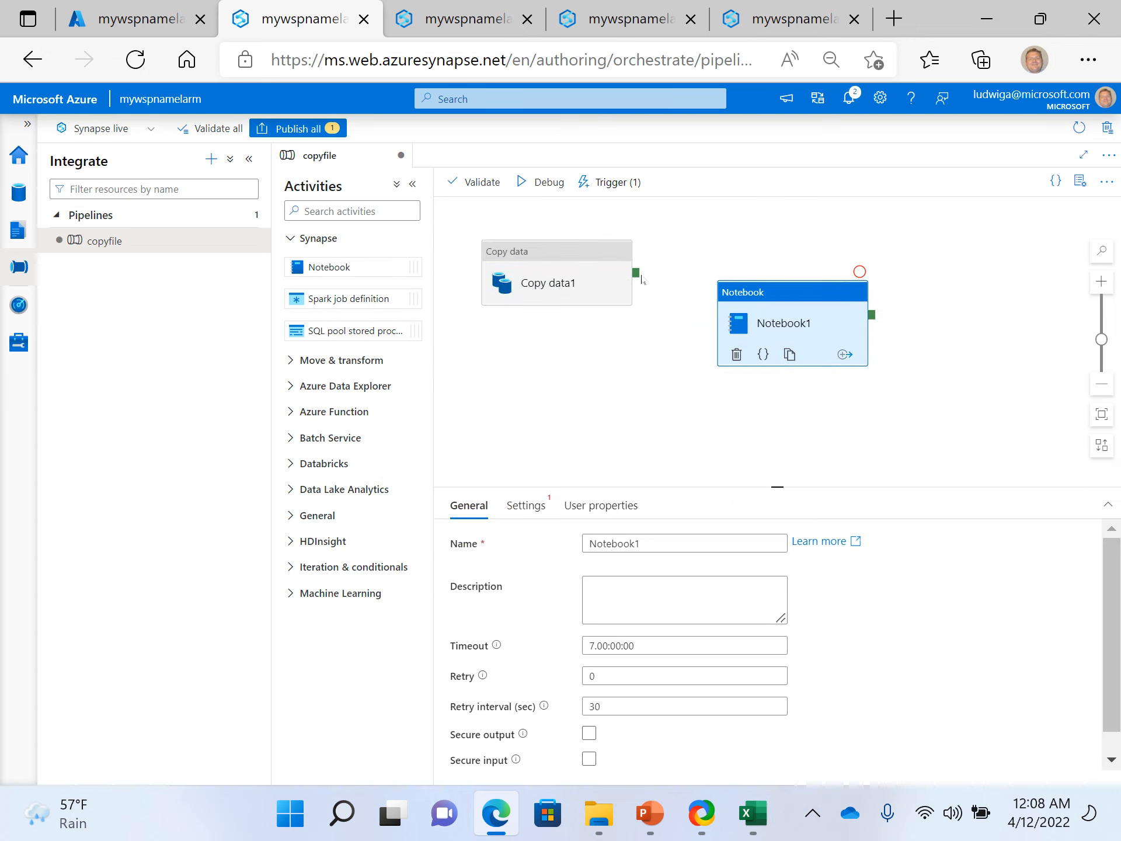
click(664, 285)
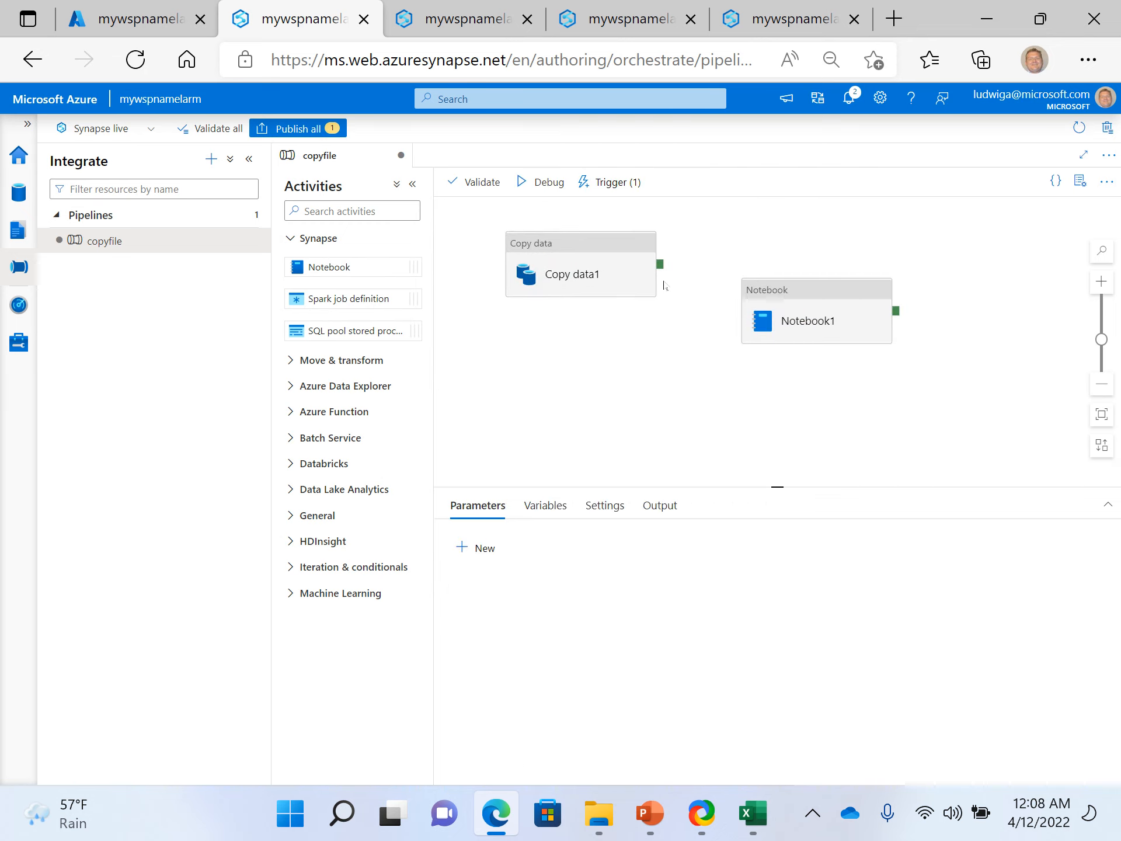
drag(660, 264, 750, 299)
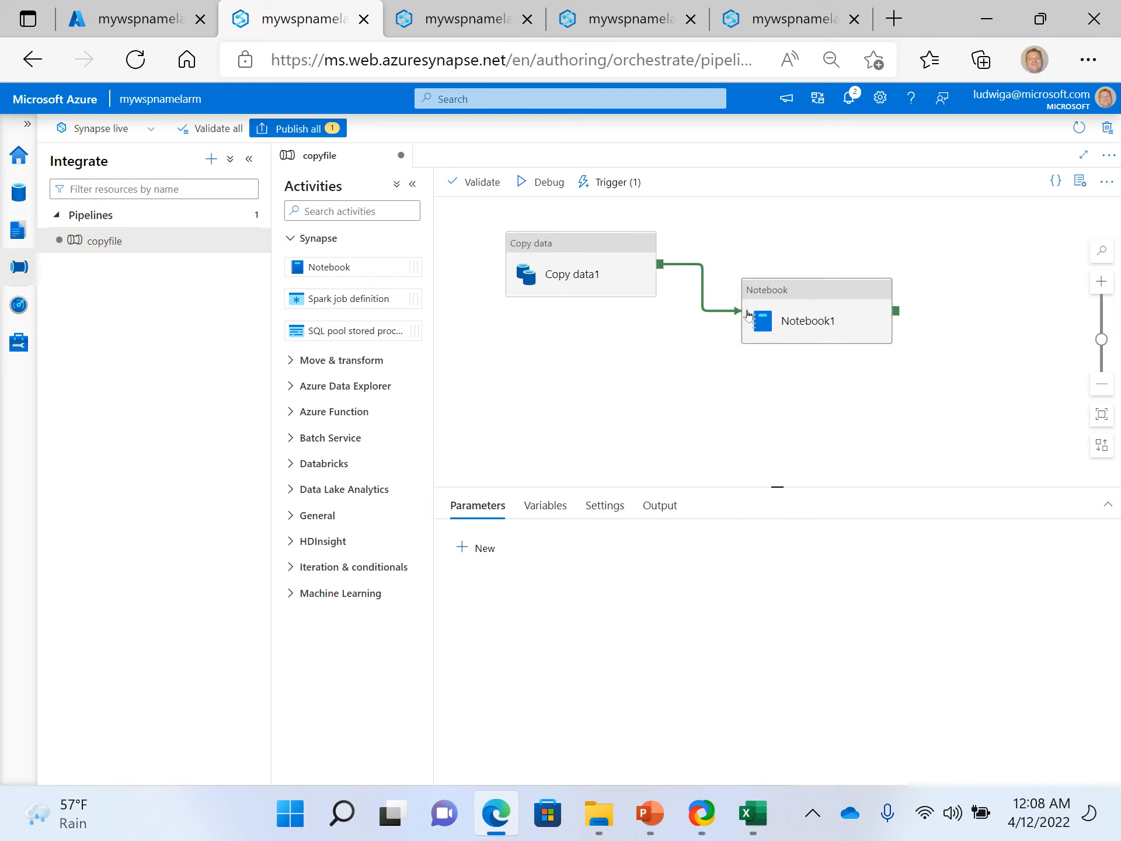
- Browse the notebooks selectable in the settings of the Notebook1 activity without choosing one
click(820, 283)
click(525, 506)
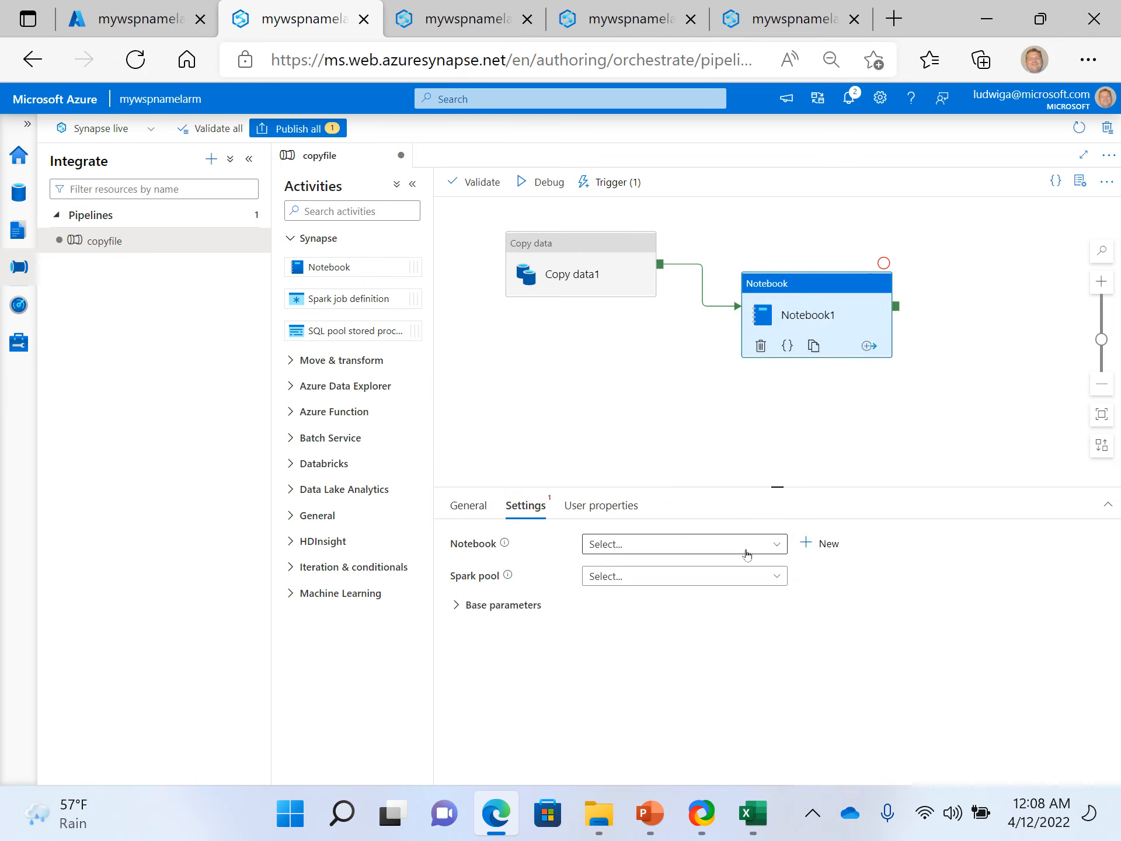
click(747, 546)
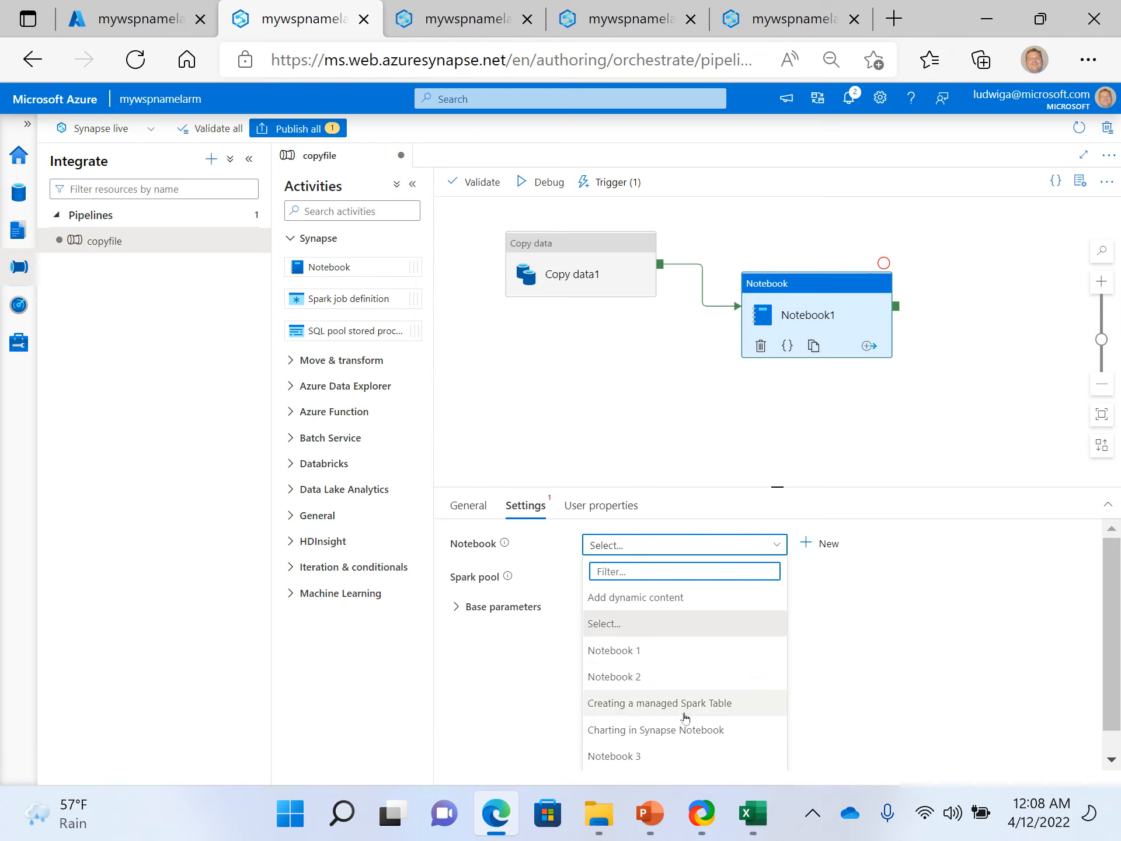
scroll(701, 717, down, 1)
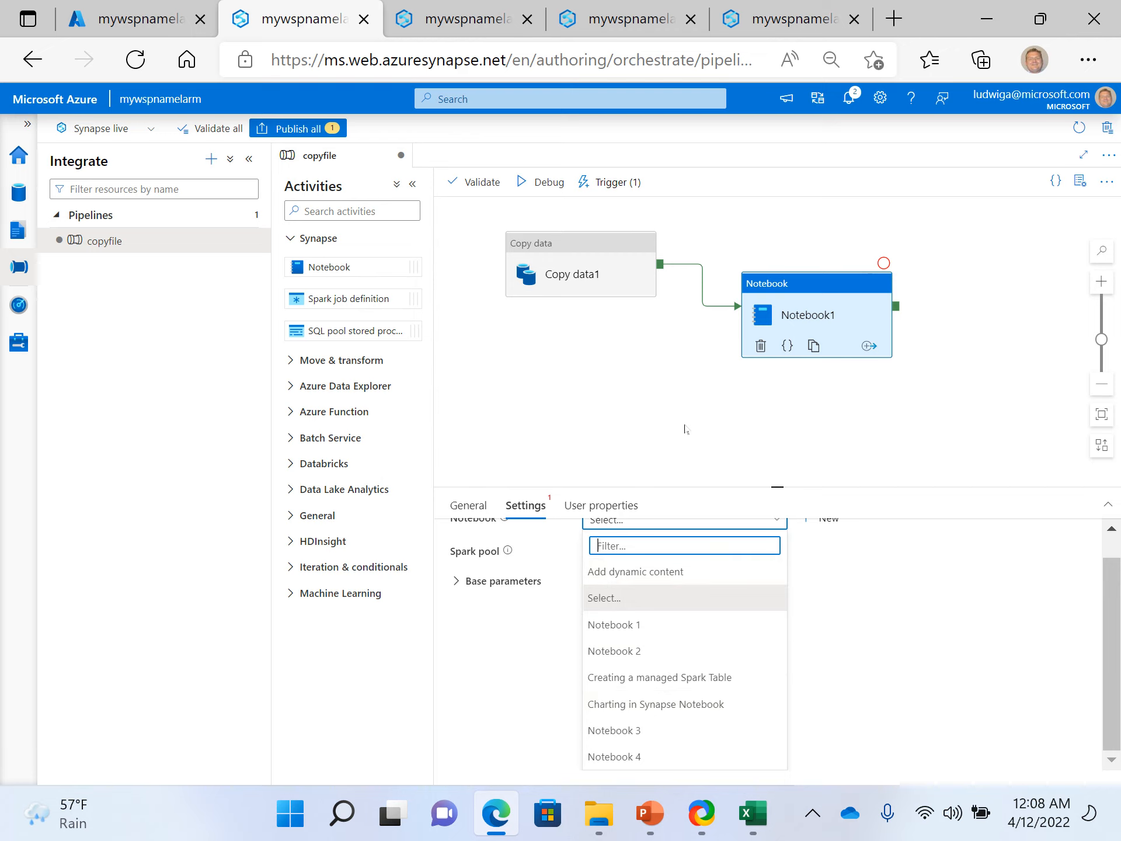
click(687, 428)
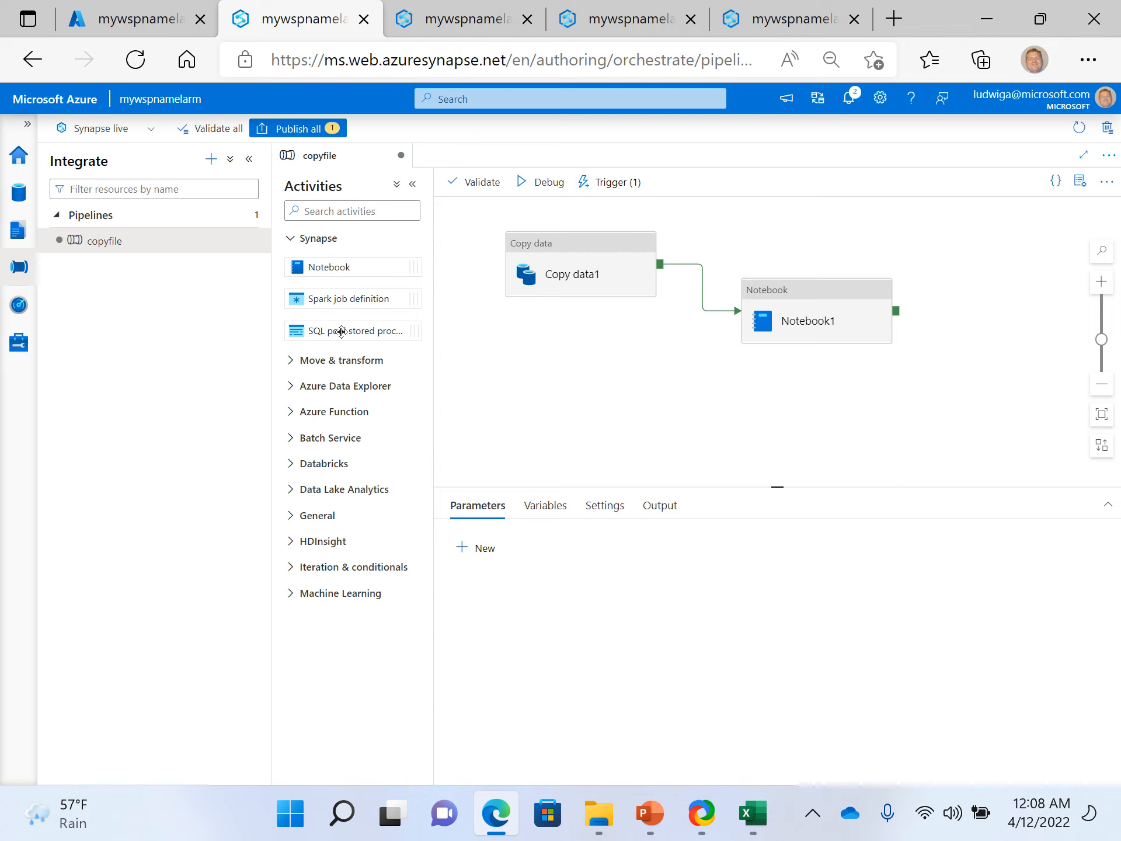
- Add a SQL pool stored procedure activity to the copyfile pipeline and connect the success output of Notebook1 to it
drag(350, 333, 572, 390)
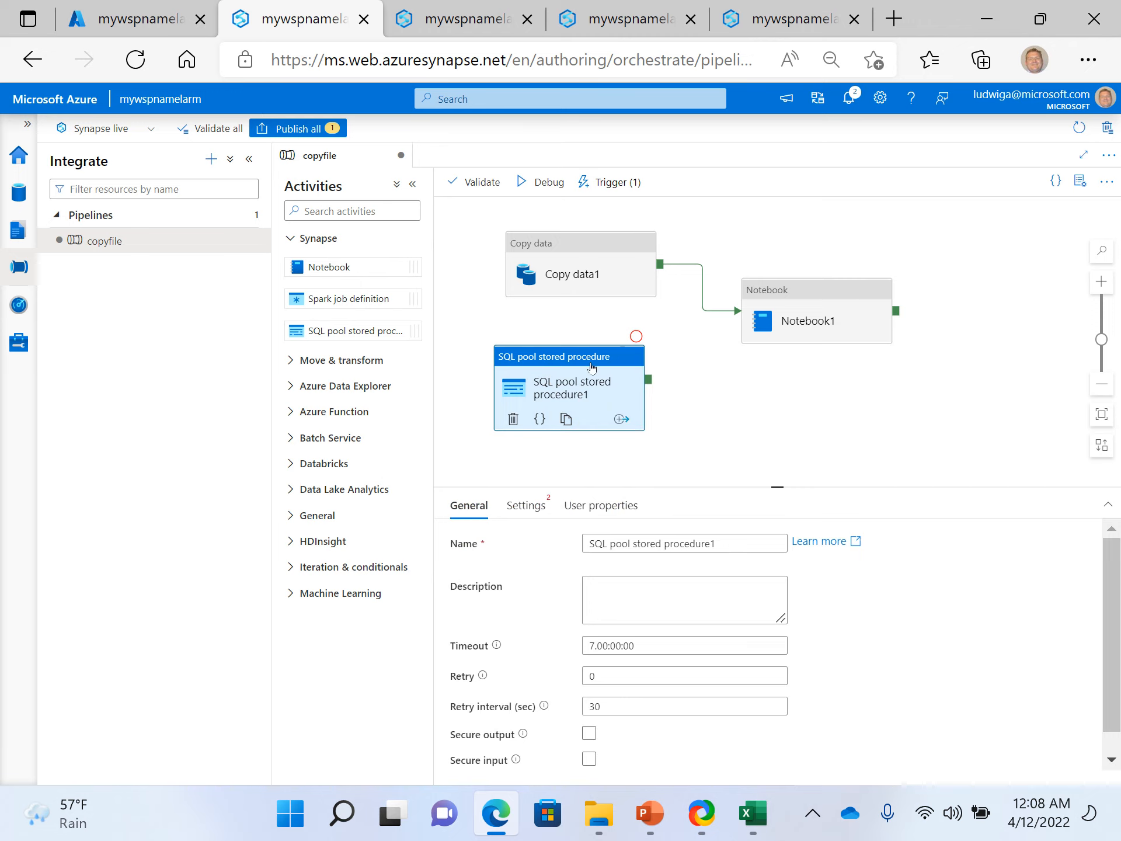
drag(594, 362, 965, 397)
drag(897, 315, 914, 403)
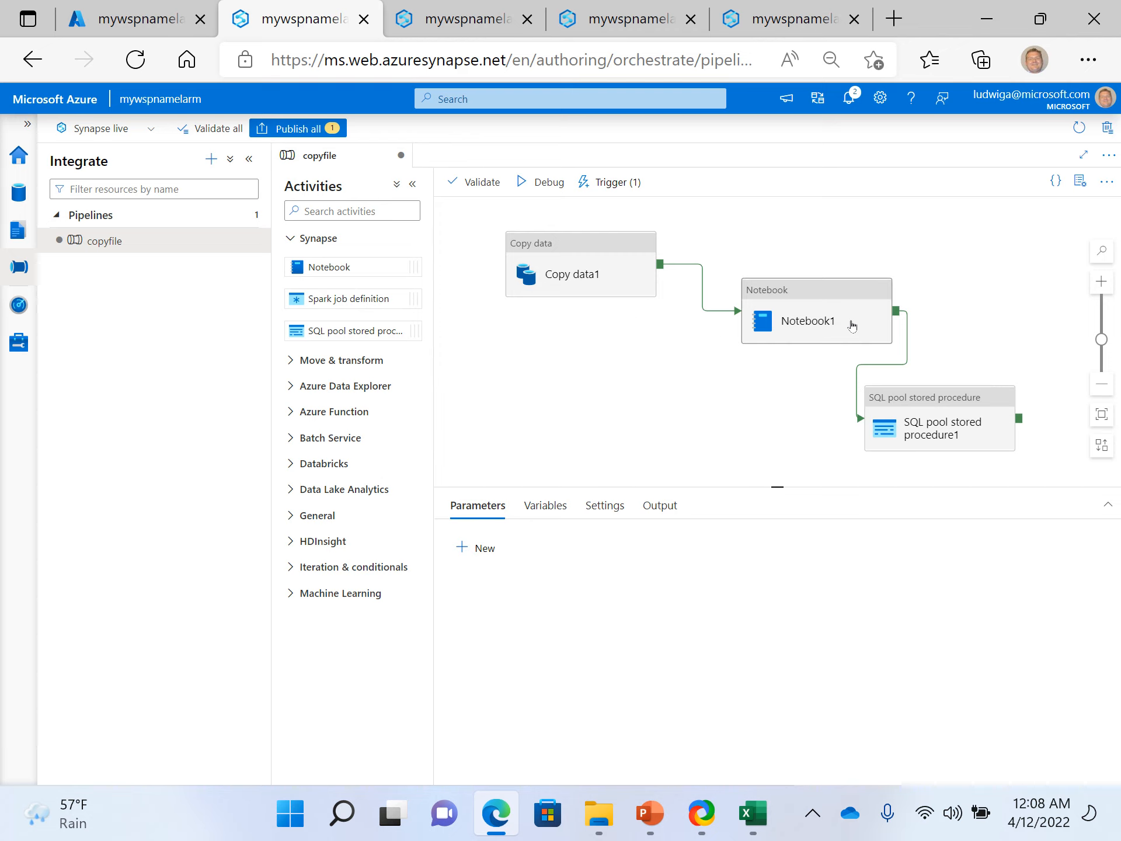
- Rearrange the canvas by moving Notebook1 closer to Copy data1 and raising the SQL pool stored procedure activity nearer to Notebook1's level
drag(792, 301, 742, 269)
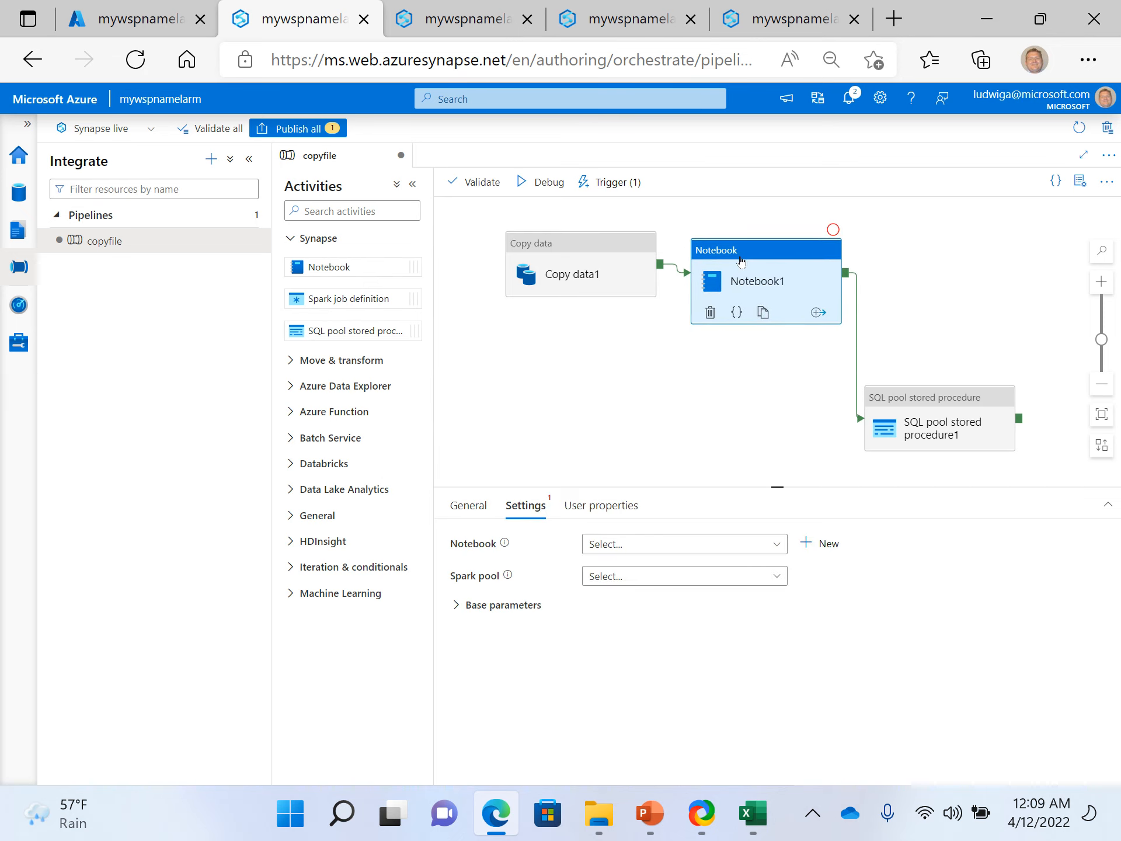
click(911, 374)
drag(911, 394, 926, 303)
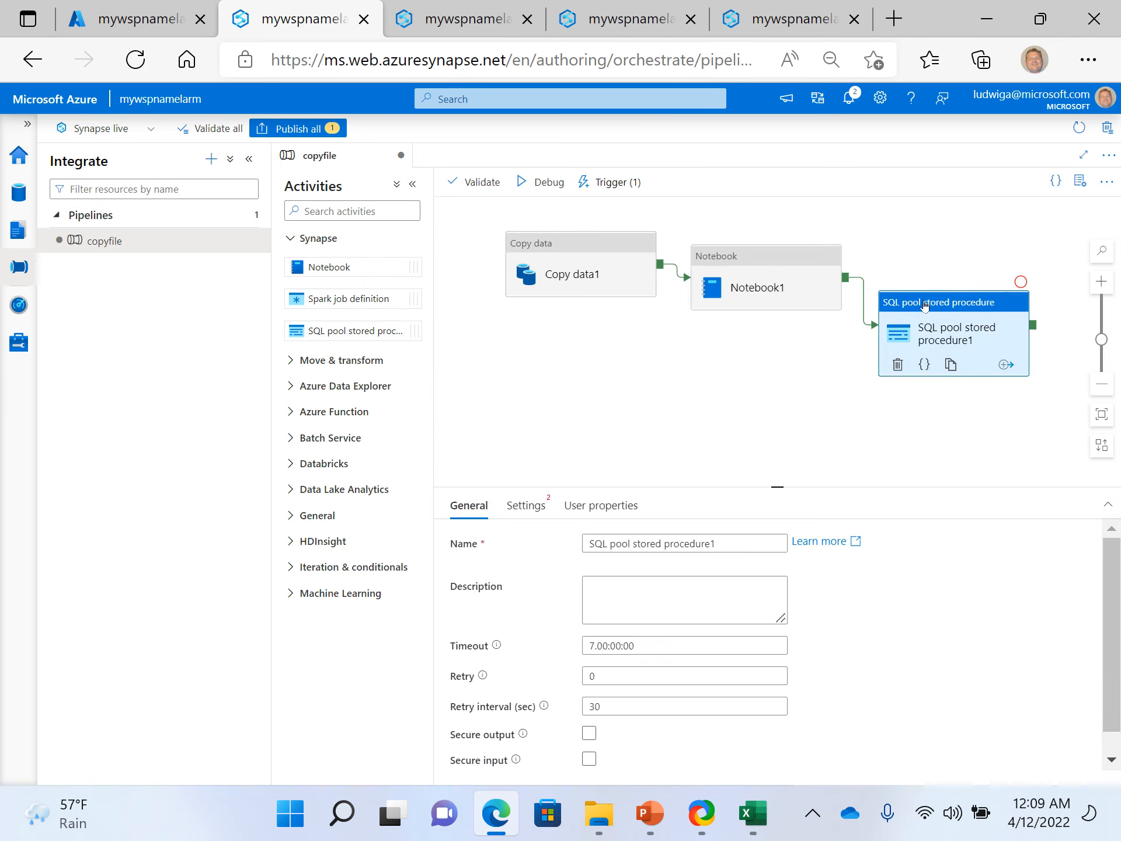
- Delete the SQL pool stored procedure and Notebook1 activities from the copyfile pipeline and publish the pending change
key(Delete)
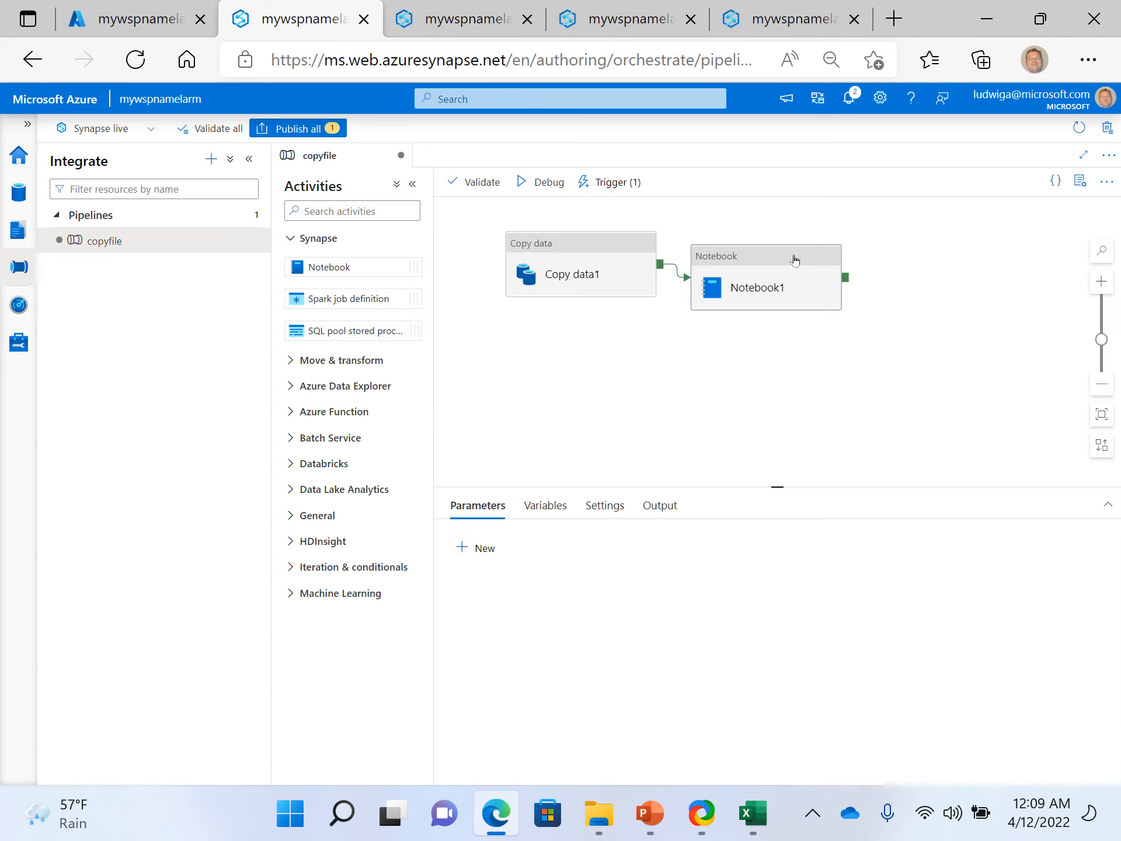
click(796, 260)
key(Delete)
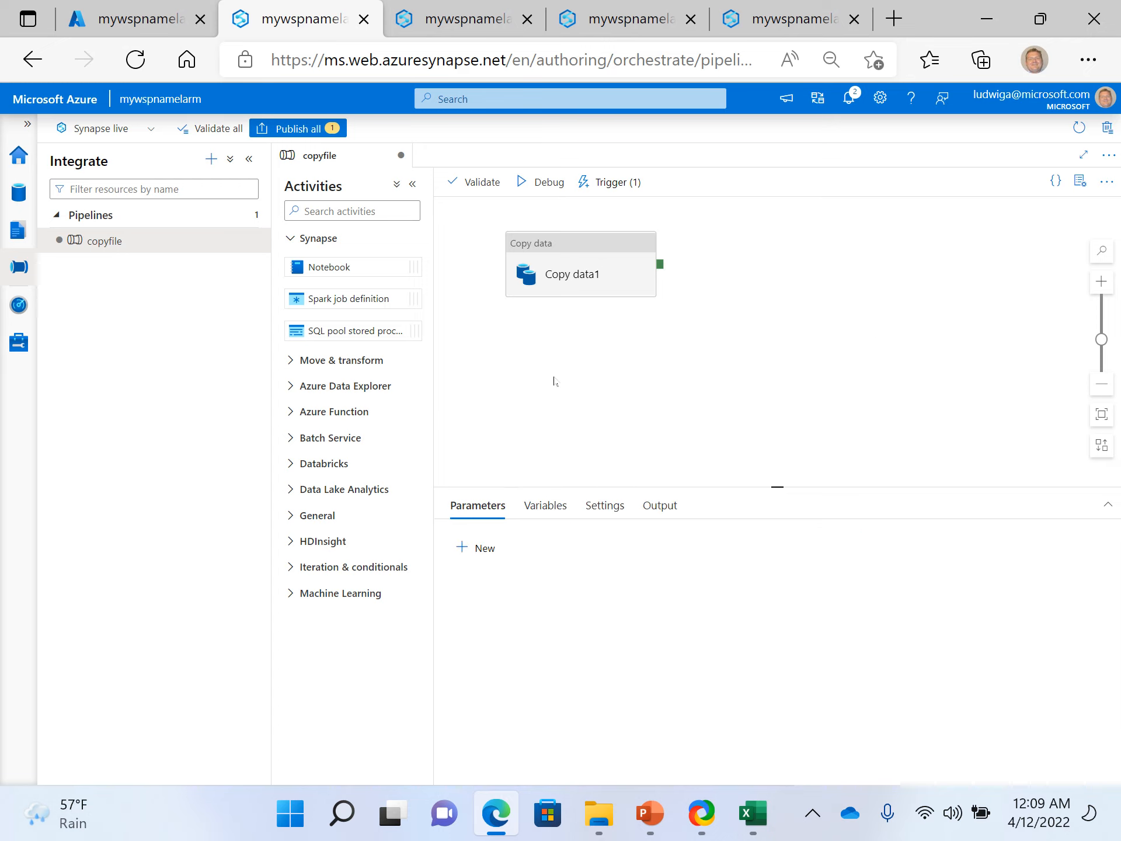
click(315, 129)
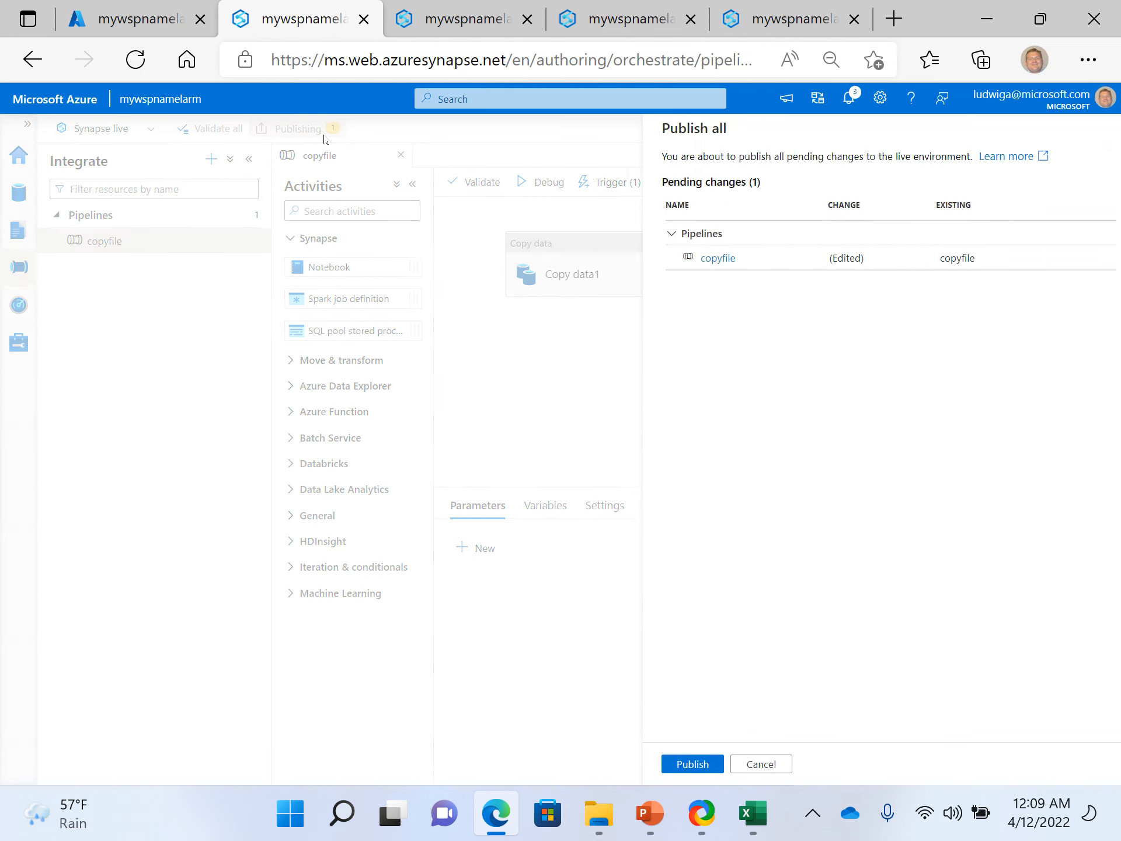
click(673, 766)
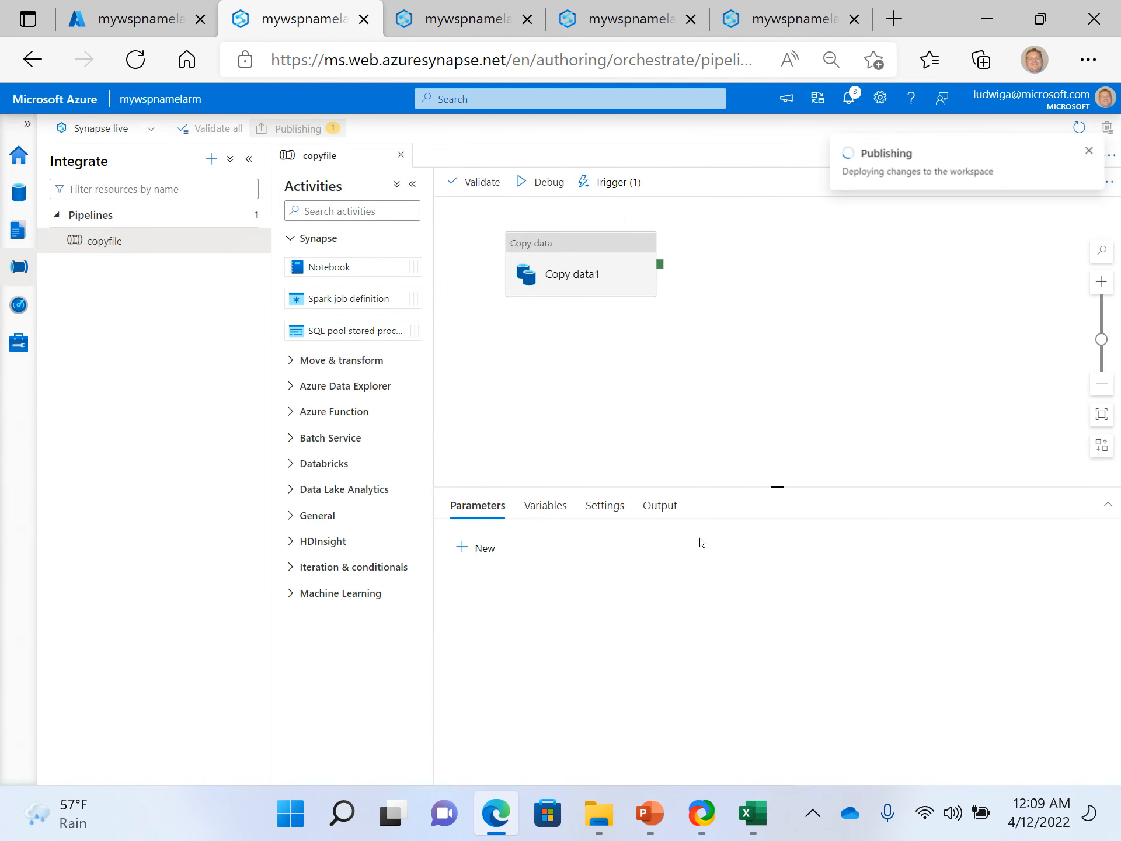